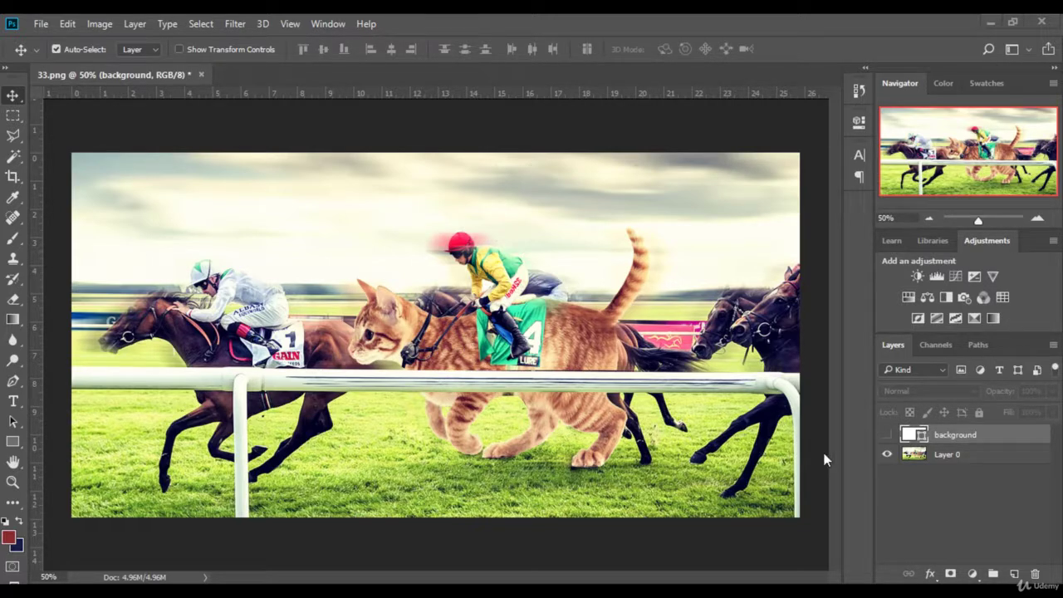
Step: Delete the composite Layer 0 so only the white background remains, and bring up the source folder
{"action": "left_click", "coordinate": [886, 434]}
{"action": "left_click", "coordinate": [950, 457]}
{"action": "key", "text": "Delete"}
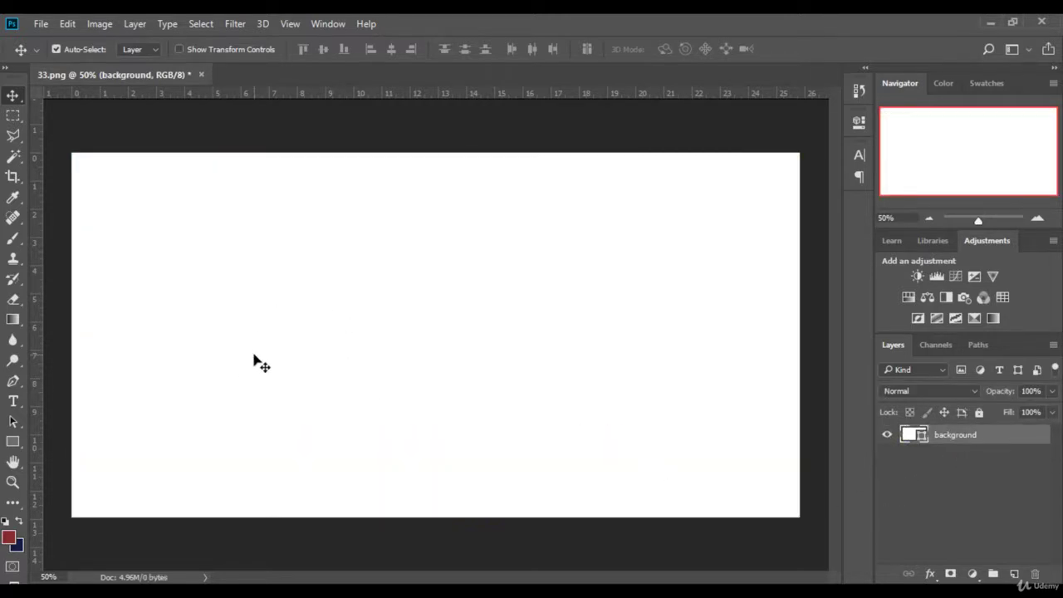
{"action": "key", "text": "alt+Tab"}
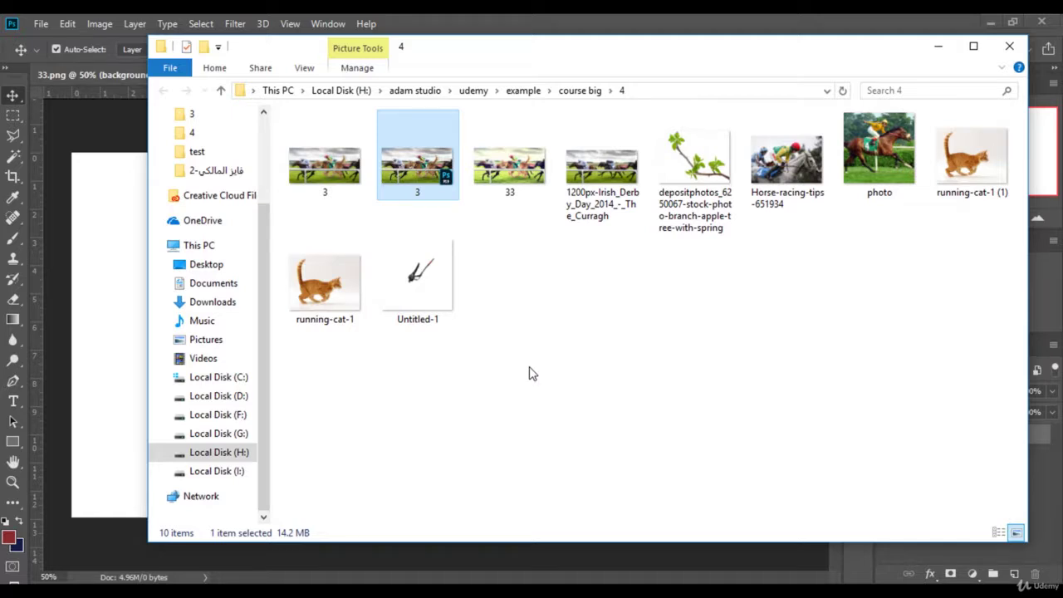
Step: Preview the Irish Derby race photo and open it in Adobe Photoshop CC 2018
{"action": "double_click", "coordinate": [600, 167]}
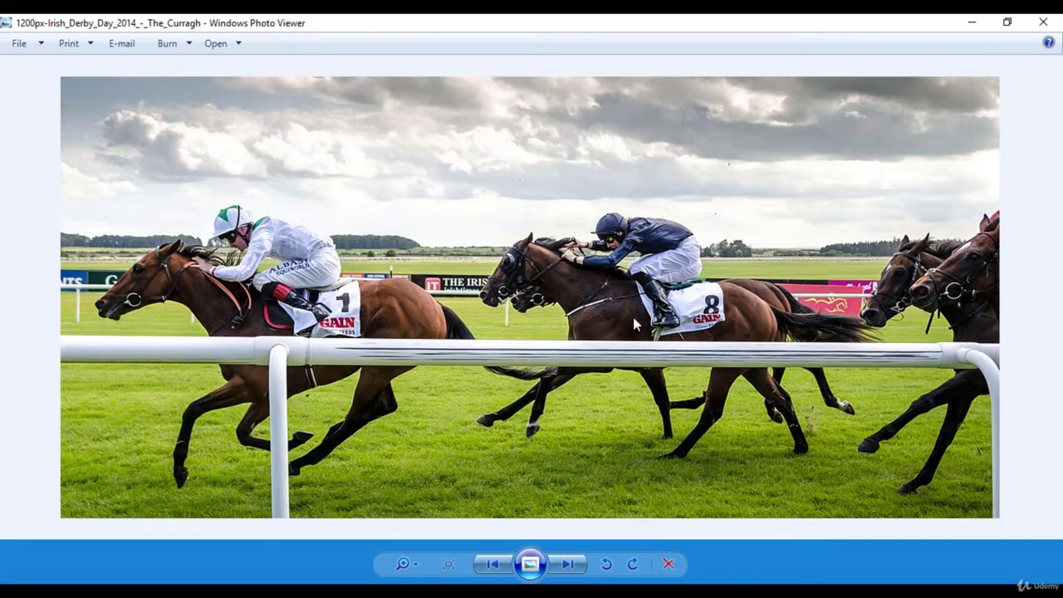
{"action": "right_click", "coordinate": [440, 241]}
{"action": "mouse_move", "coordinate": [499, 249]}
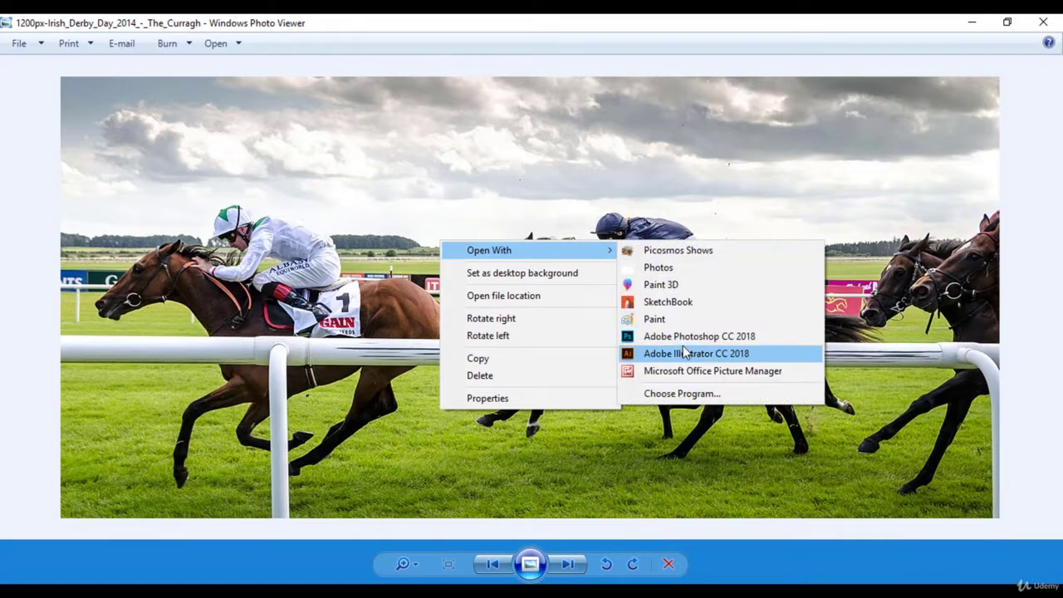
{"action": "left_click", "coordinate": [680, 335]}
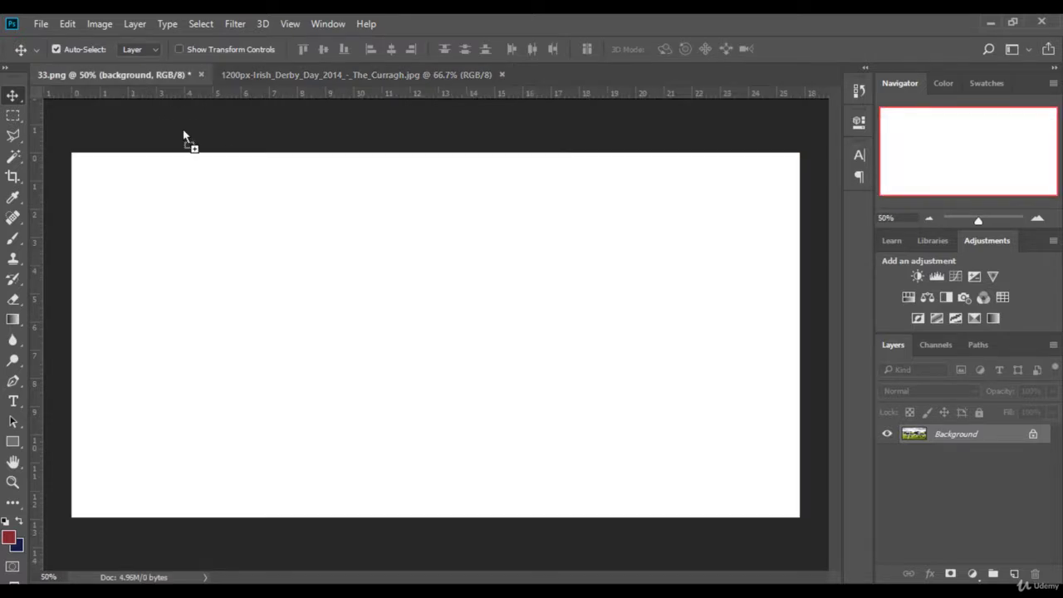
Step: Place the Irish Derby photo into 33.png as Layer 1, scaled to fill the canvas
{"action": "mouse_move", "coordinate": [360, 247]}
{"action": "left_mouse_down"}
{"action": "mouse_move", "coordinate": [347, 245]}
{"action": "mouse_move", "coordinate": [359, 257]}
{"action": "mouse_move", "coordinate": [359, 240]}
{"action": "left_mouse_up"}
{"action": "left_click", "coordinate": [194, 50]}
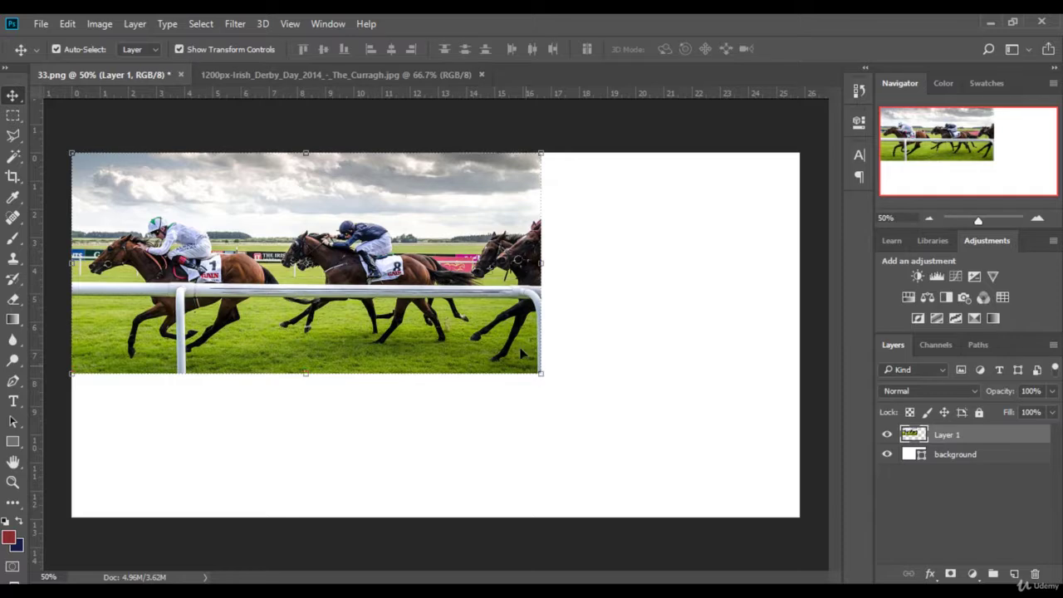
{"action": "left_click_drag", "start_coordinate": [540, 375], "coordinate": [799, 519]}
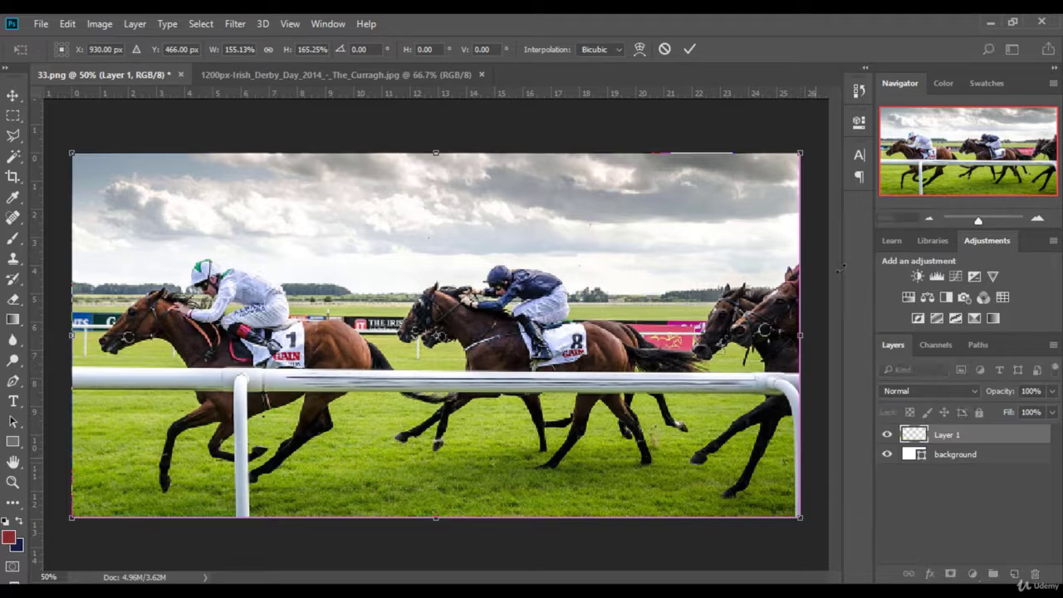
{"action": "left_click", "coordinate": [689, 49]}
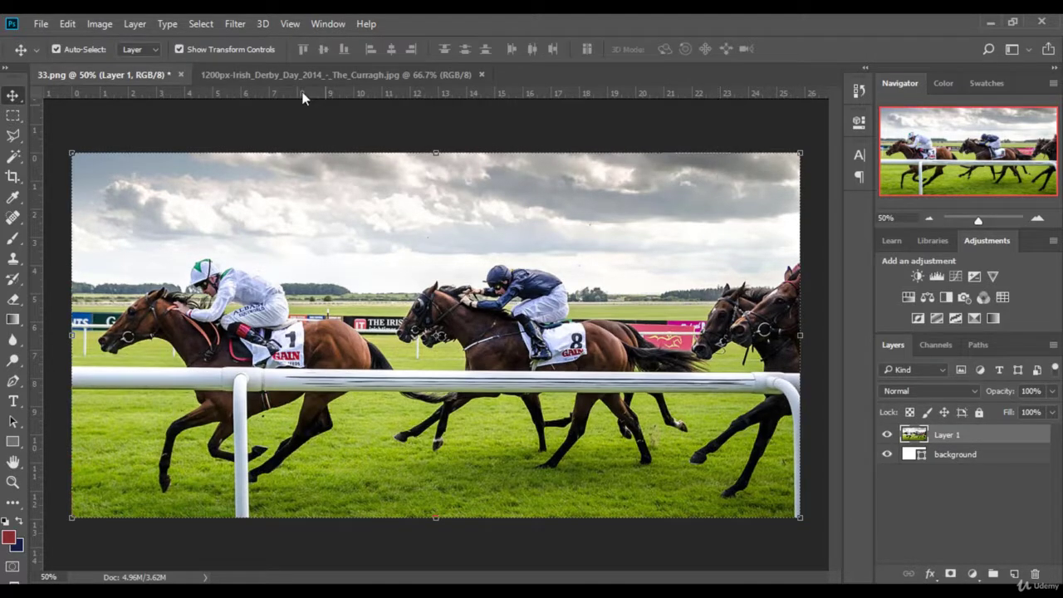
{"action": "left_click", "coordinate": [208, 48]}
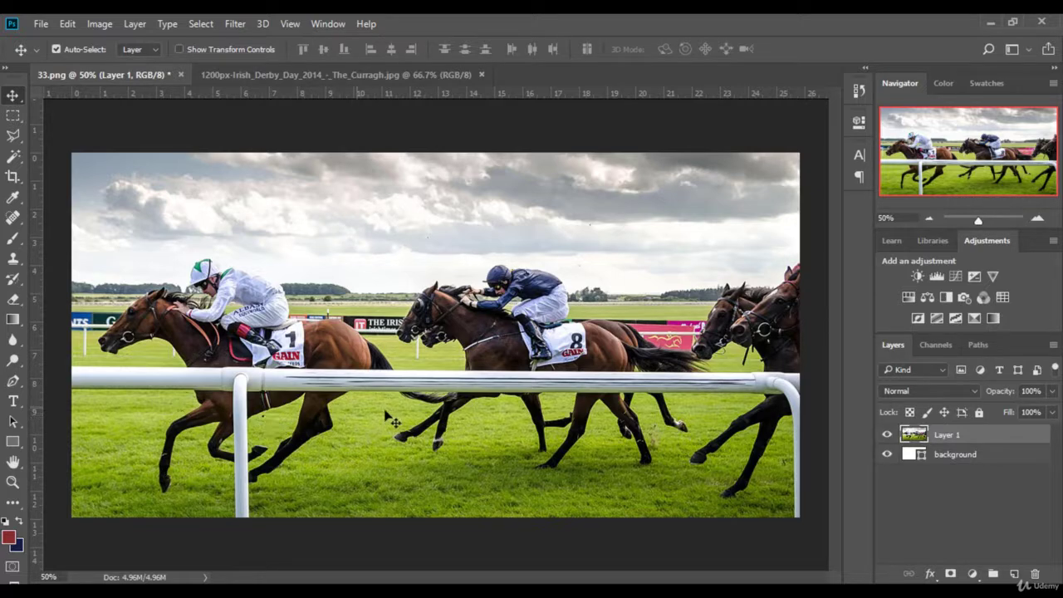
{"action": "key", "text": "alt+Tab"}
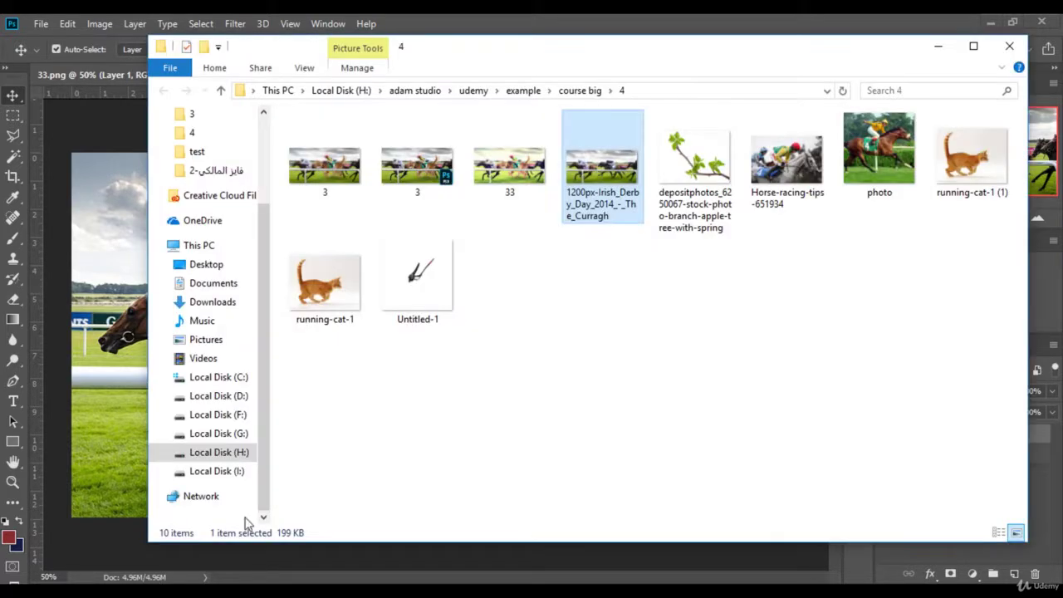
Step: Preview the running cat photos and open running-cat-1 (1) in Photoshop CC 2018
{"action": "left_click", "coordinate": [320, 296]}
{"action": "double_click", "coordinate": [333, 291]}
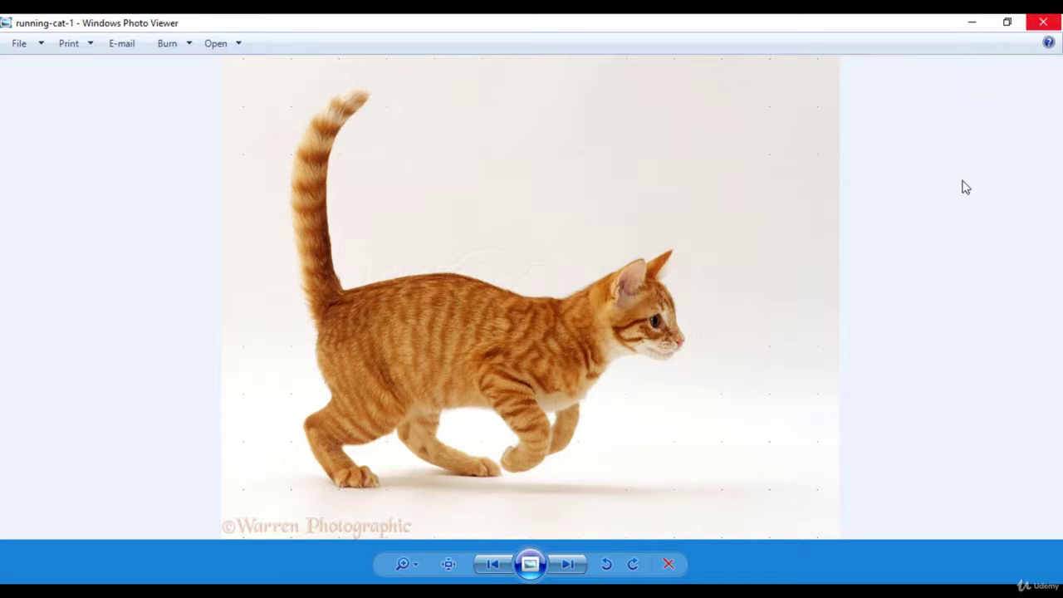
{"action": "left_click", "coordinate": [494, 568]}
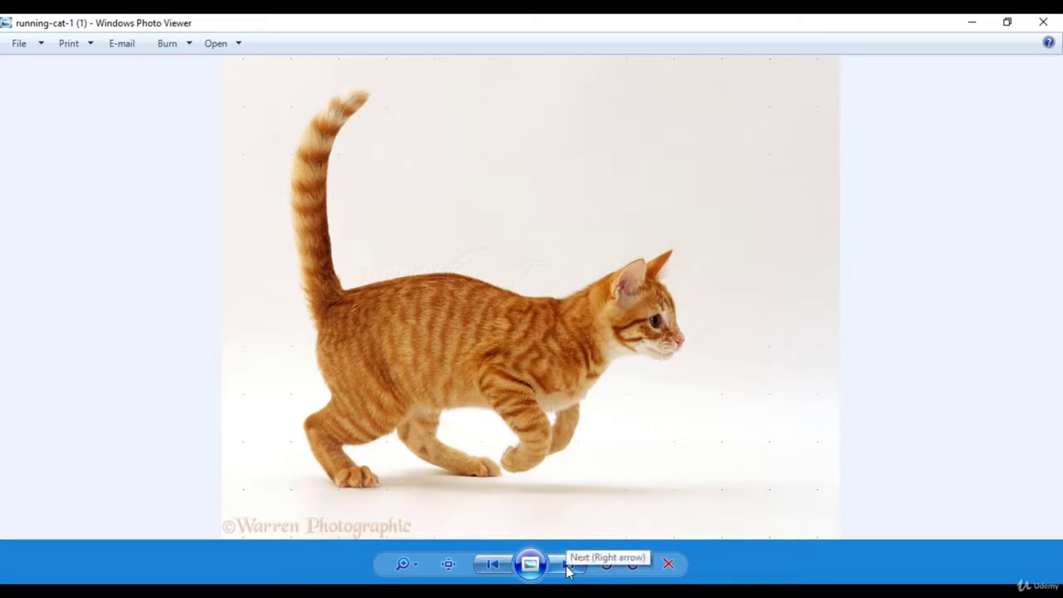
{"action": "right_click", "coordinate": [458, 371]}
{"action": "mouse_move", "coordinate": [506, 380]}
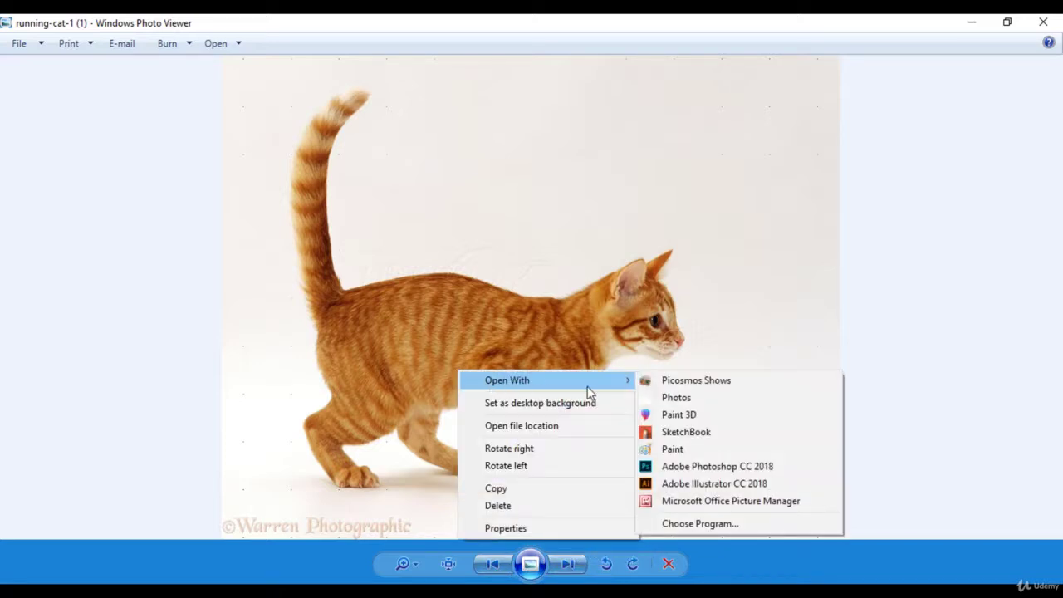
{"action": "left_click", "coordinate": [714, 465]}
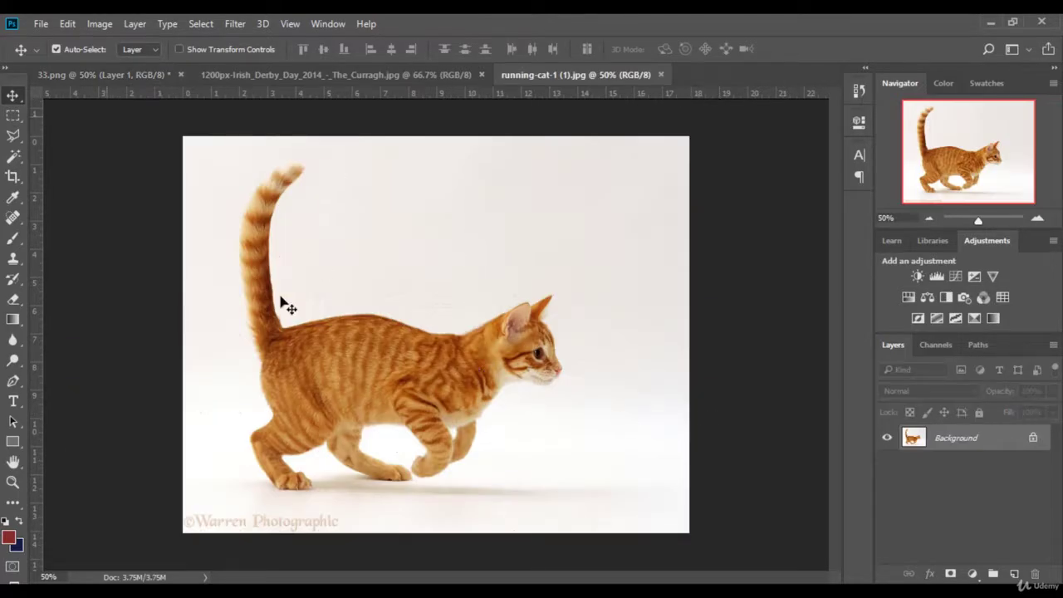
Step: Magic Wand the white backdrop, unlock the layer as Layer 0, and delete the backdrop to transparency
{"action": "left_click", "coordinate": [13, 155]}
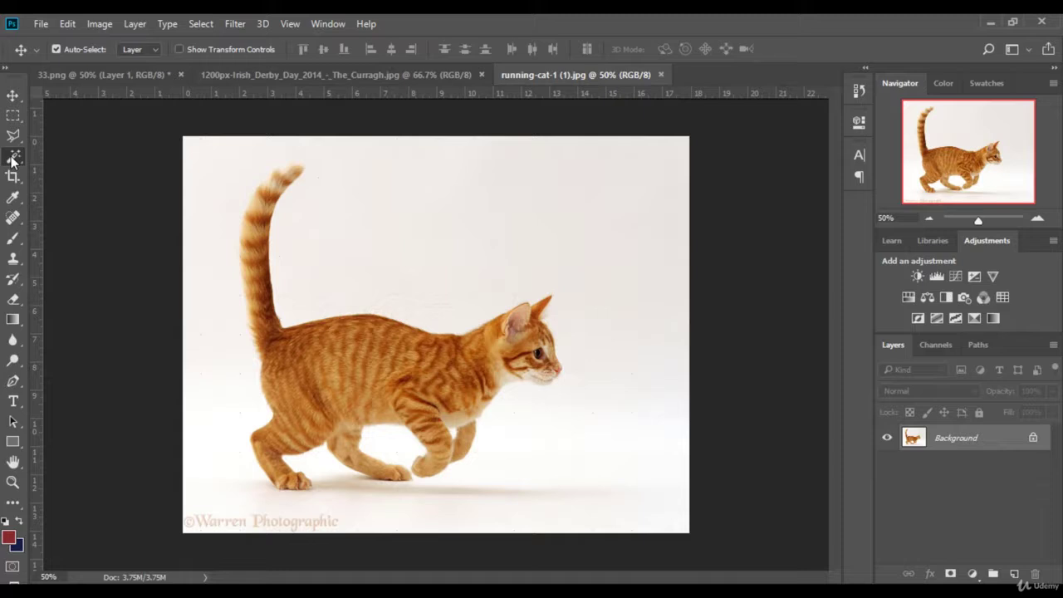
{"action": "left_click", "coordinate": [435, 184]}
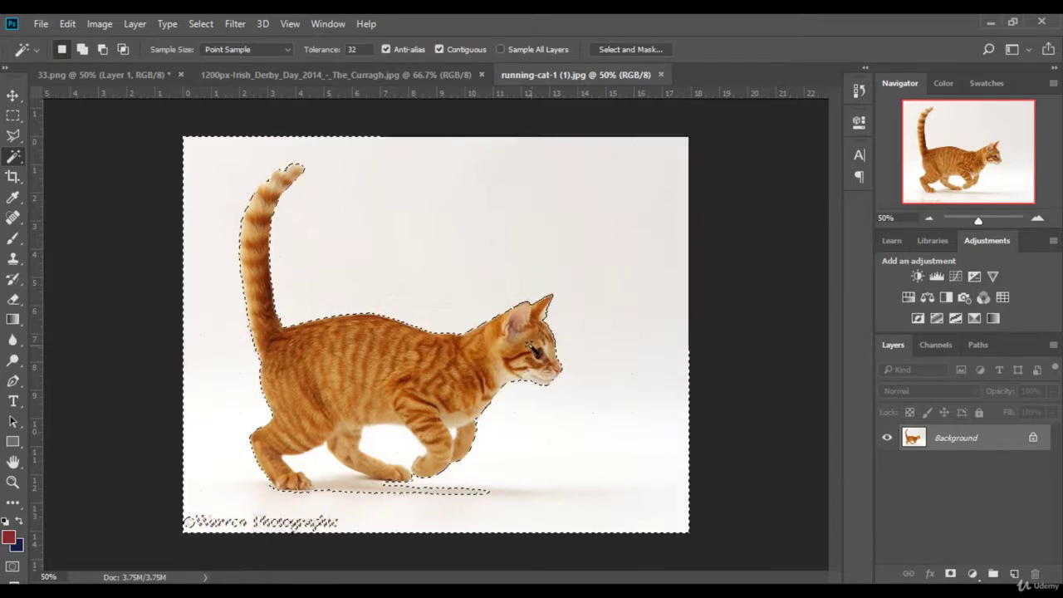
{"action": "key", "text": "ctrl+d"}
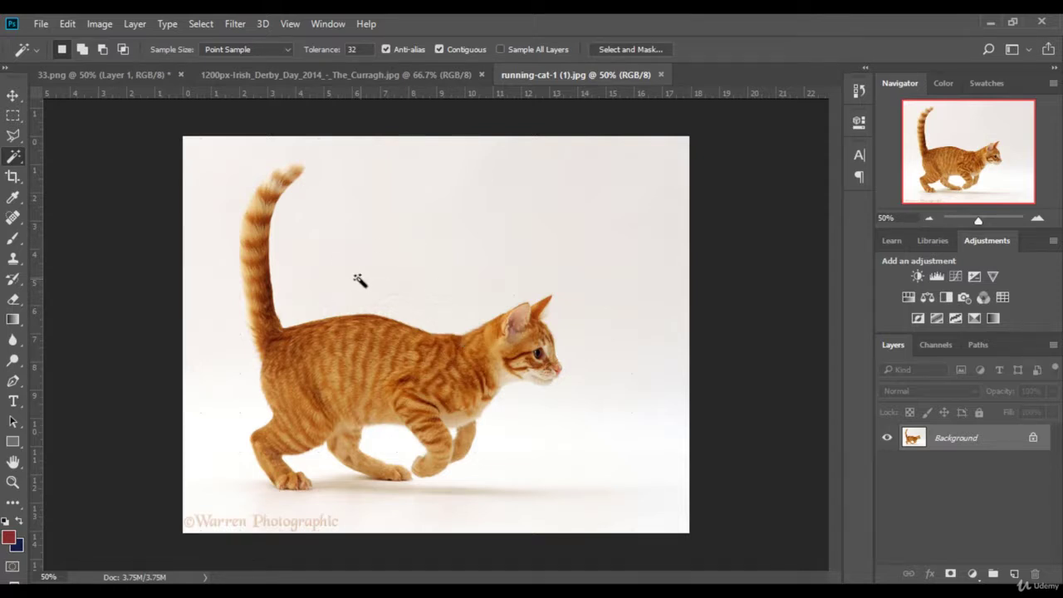
{"action": "left_click", "coordinate": [11, 137]}
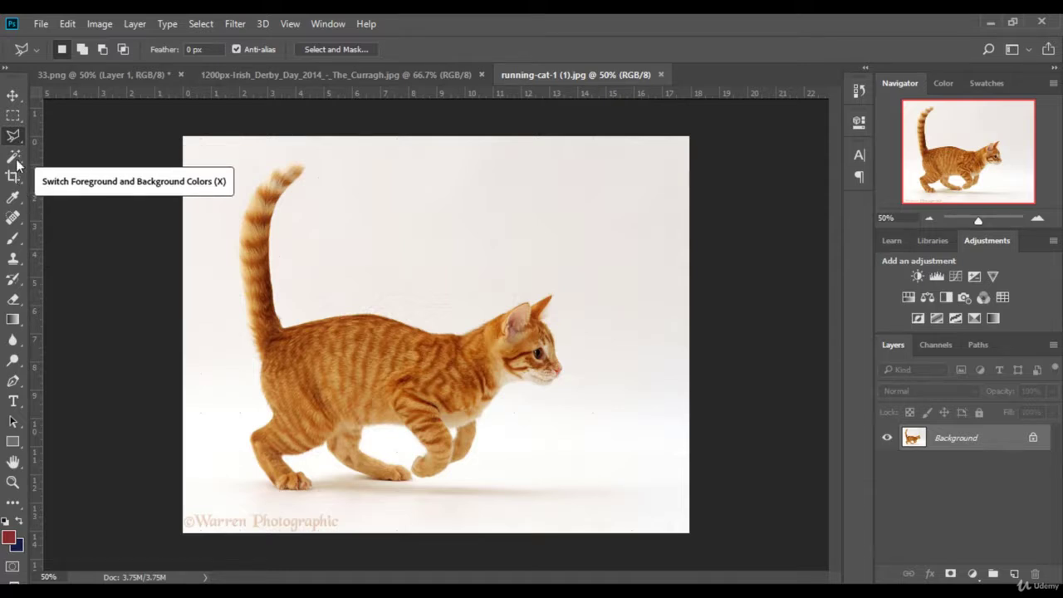
{"action": "left_click", "coordinate": [17, 164]}
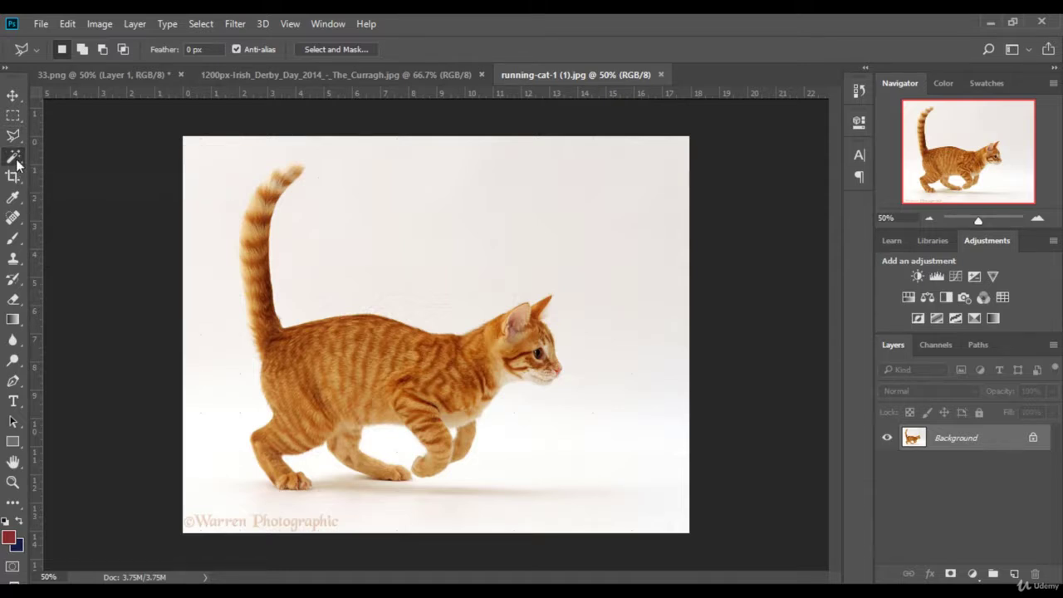
{"action": "left_click", "coordinate": [437, 230]}
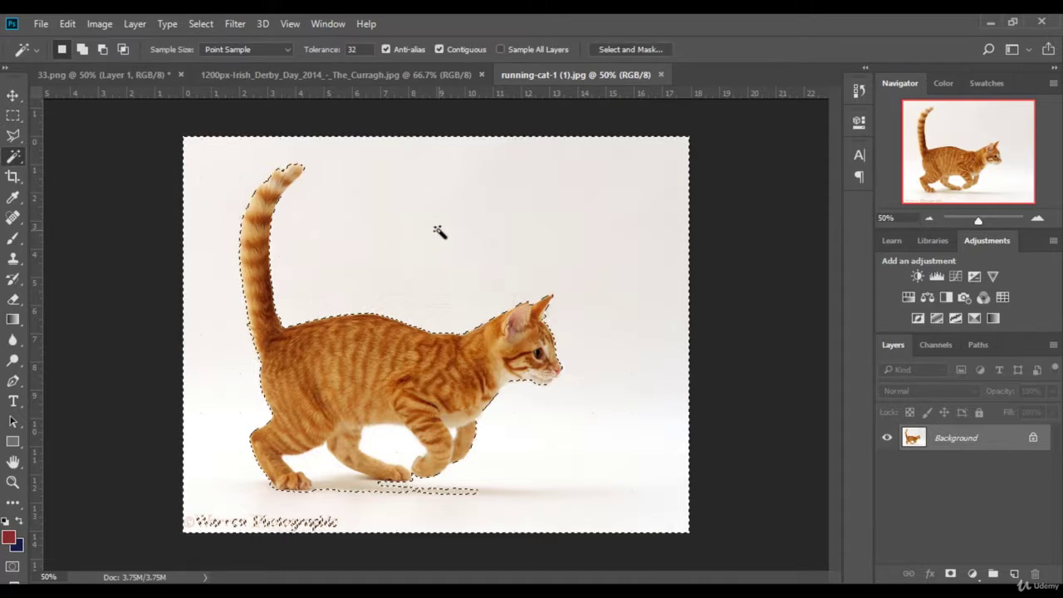
{"action": "left_click", "coordinate": [1031, 435]}
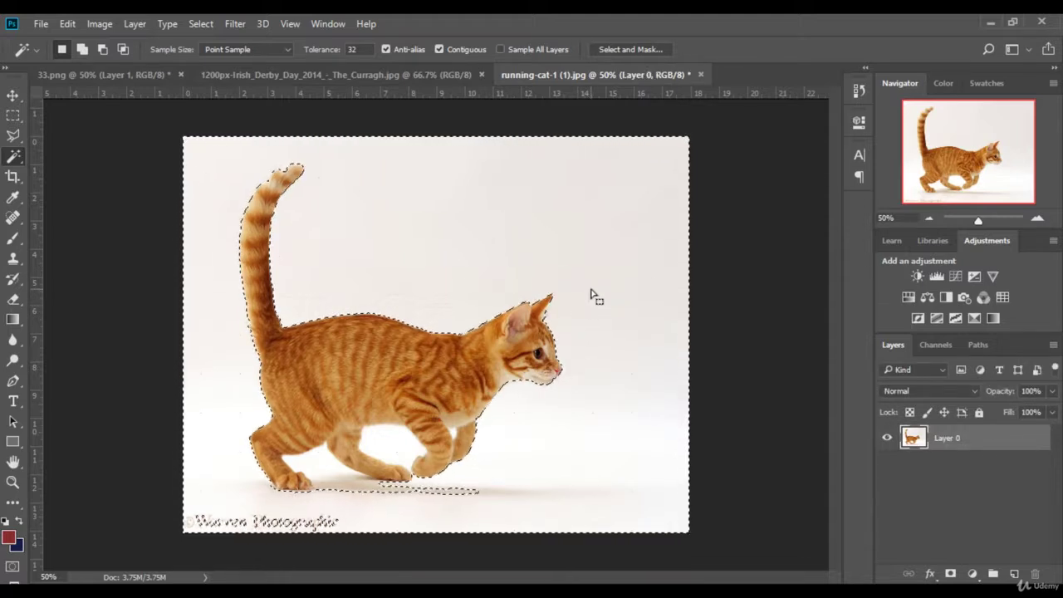
{"action": "key", "text": "Delete"}
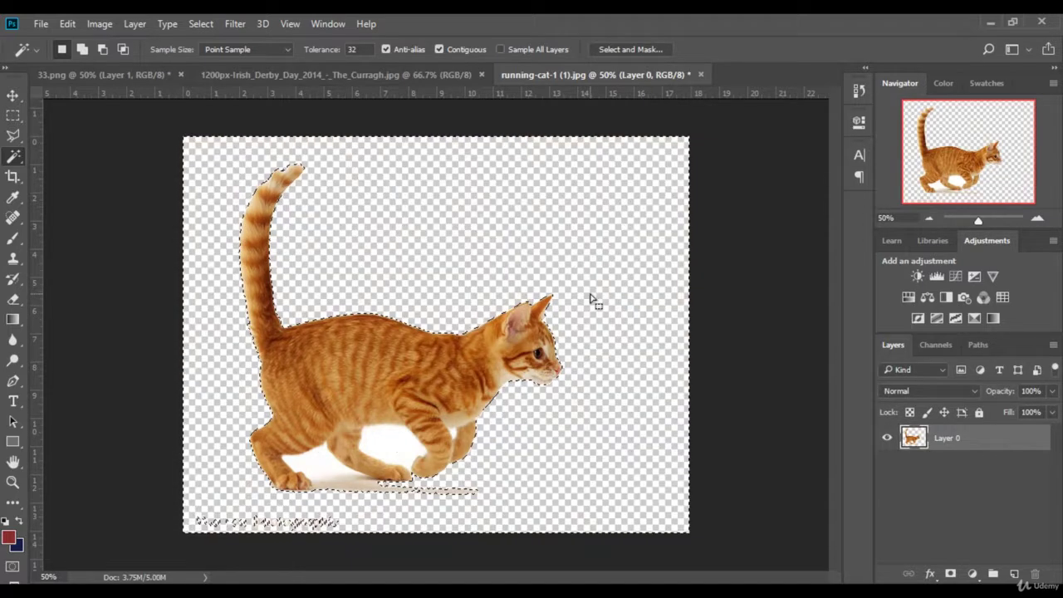
{"action": "key", "text": "ctrl+d"}
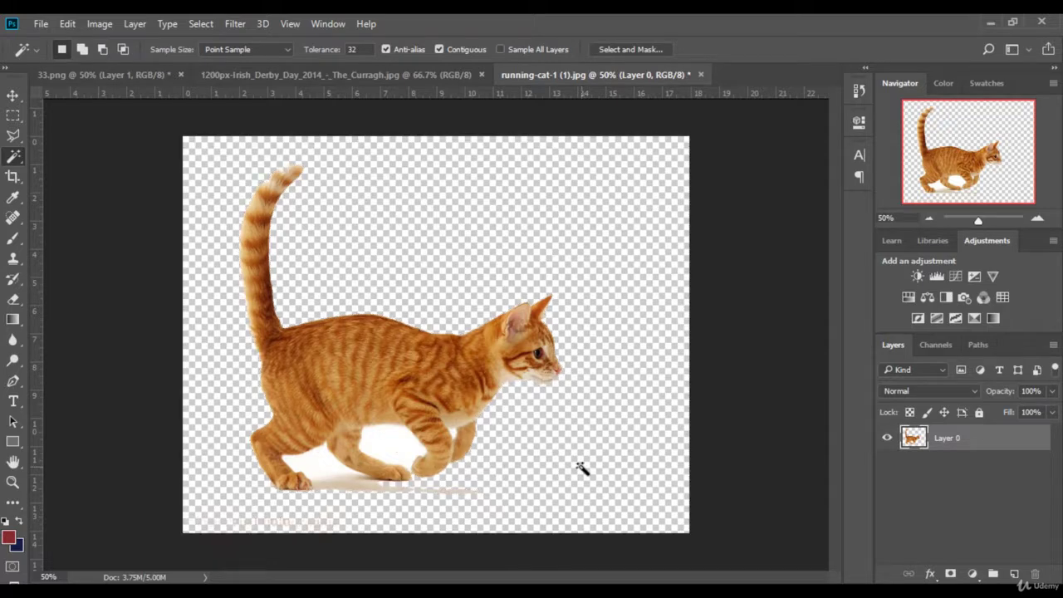
{"action": "left_click", "coordinate": [19, 116]}
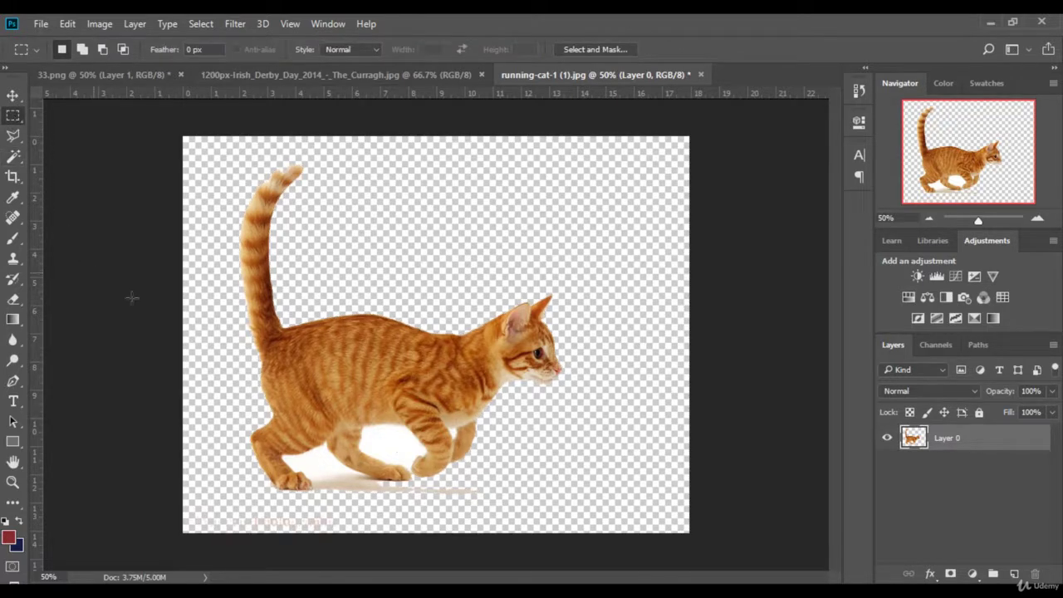
Step: Zoom to about 286% on the paws and delete the white patch between the front legs
{"action": "mouse_move", "coordinate": [180, 535]}
{"action": "left_mouse_down"}
{"action": "mouse_move", "coordinate": [444, 546]}
{"action": "mouse_move", "coordinate": [503, 507]}
{"action": "mouse_move", "coordinate": [182, 533]}
{"action": "left_mouse_up"}
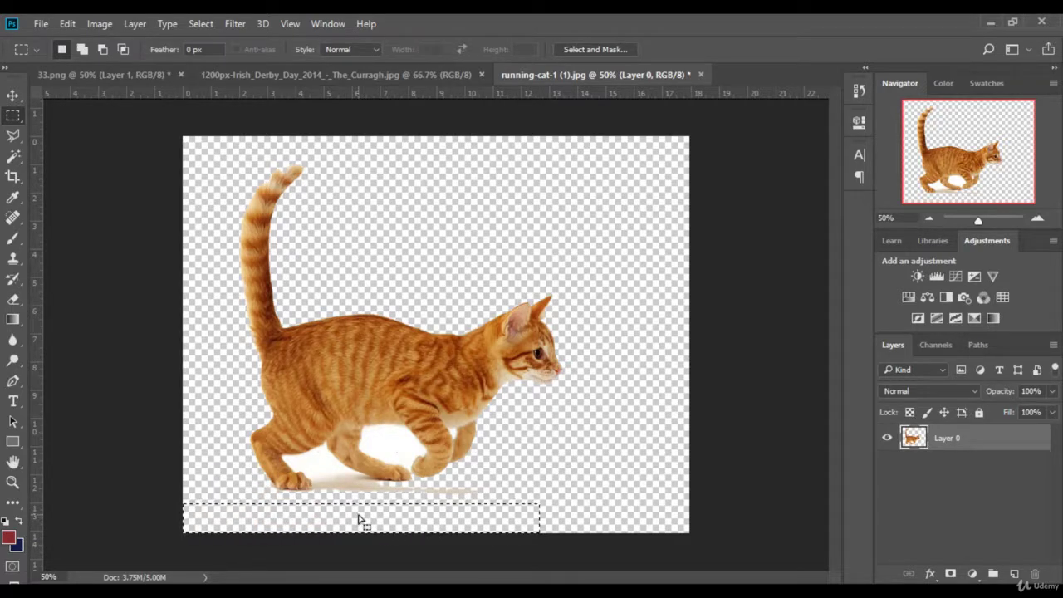
{"action": "key", "text": "ctrl+d"}
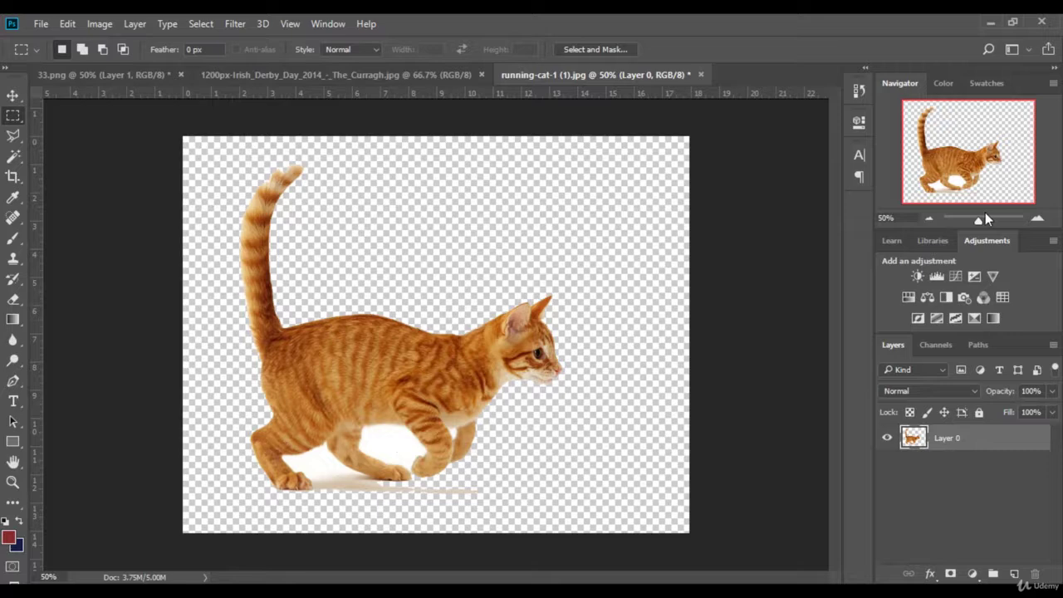
{"action": "left_click", "coordinate": [995, 217]}
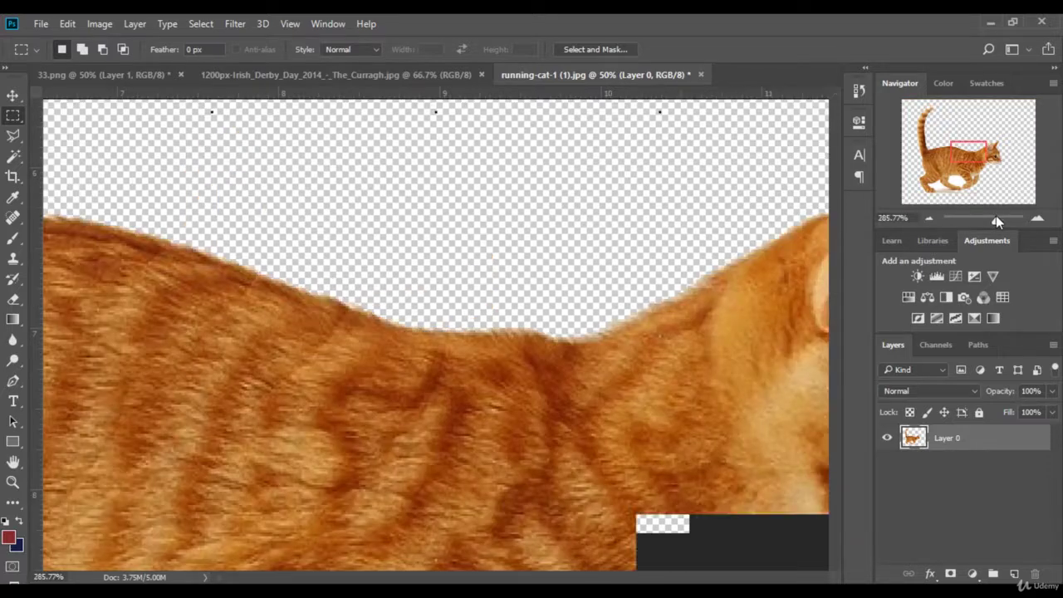
{"action": "left_click", "coordinate": [943, 186]}
{"action": "scroll", "coordinate": [296, 298], "scroll_direction": "down", "scroll_amount": 1}
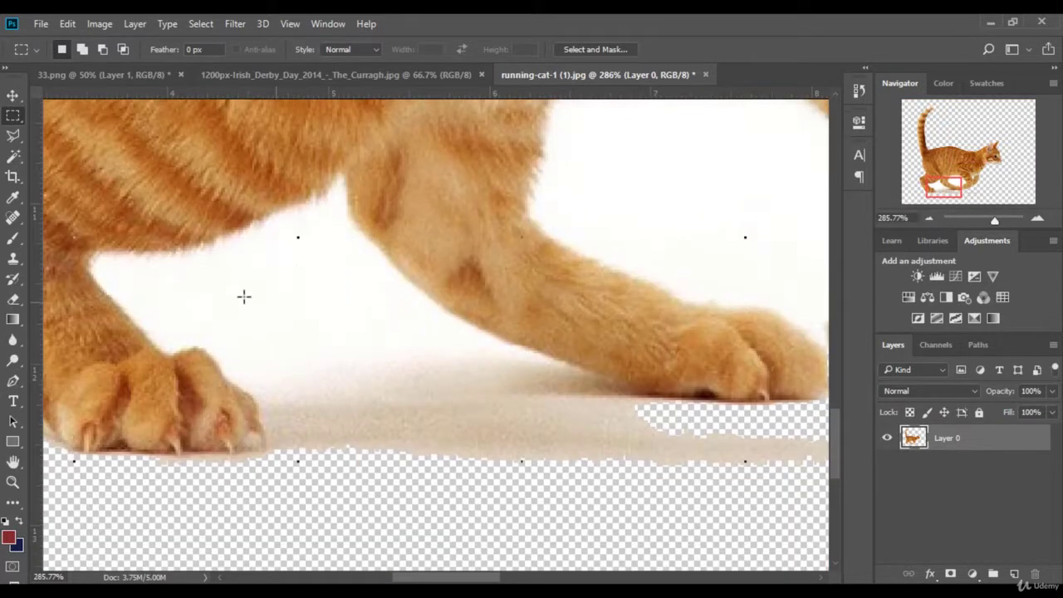
{"action": "left_click", "coordinate": [14, 157]}
{"action": "left_click", "coordinate": [324, 325]}
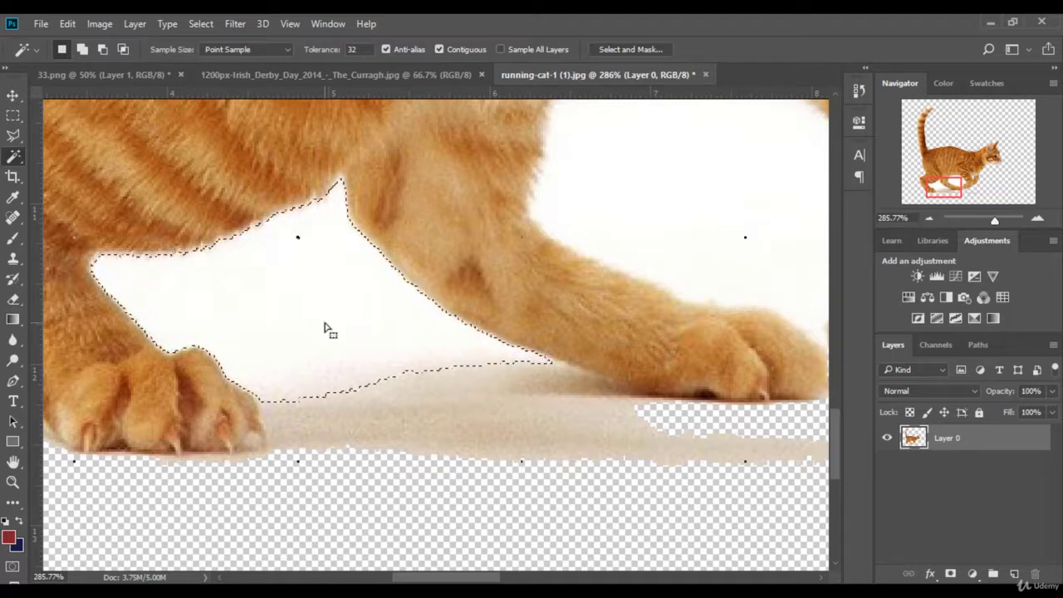
{"action": "key", "text": "Delete"}
{"action": "key", "text": "ctrl+d"}
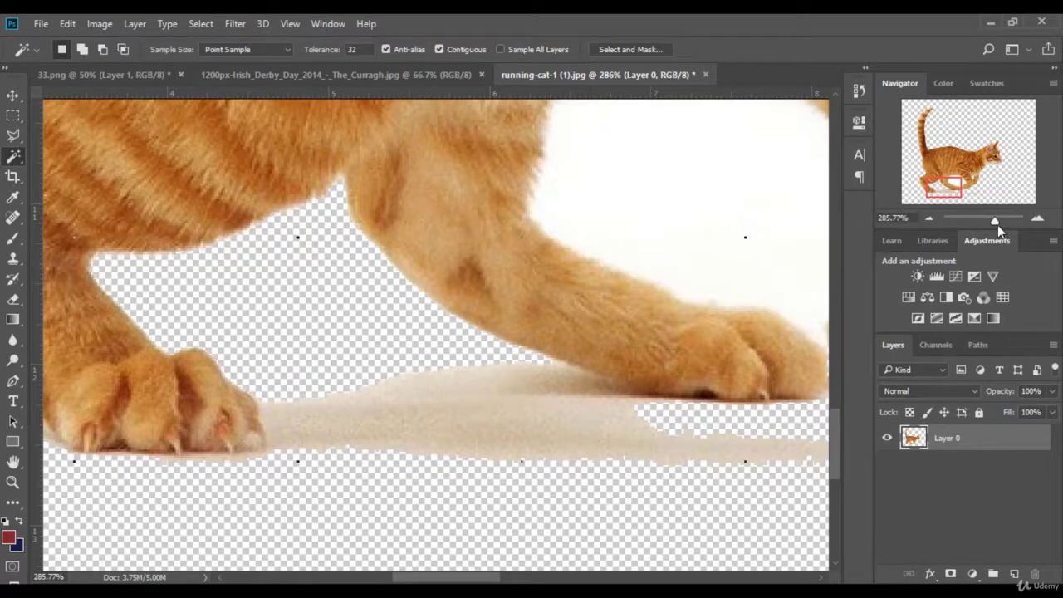
Step: At about 135% zoom, delete the remaining white gaps between the cat's legs
{"action": "left_click_drag", "start_coordinate": [998, 225], "coordinate": [987, 225]}
{"action": "left_click", "coordinate": [566, 280]}
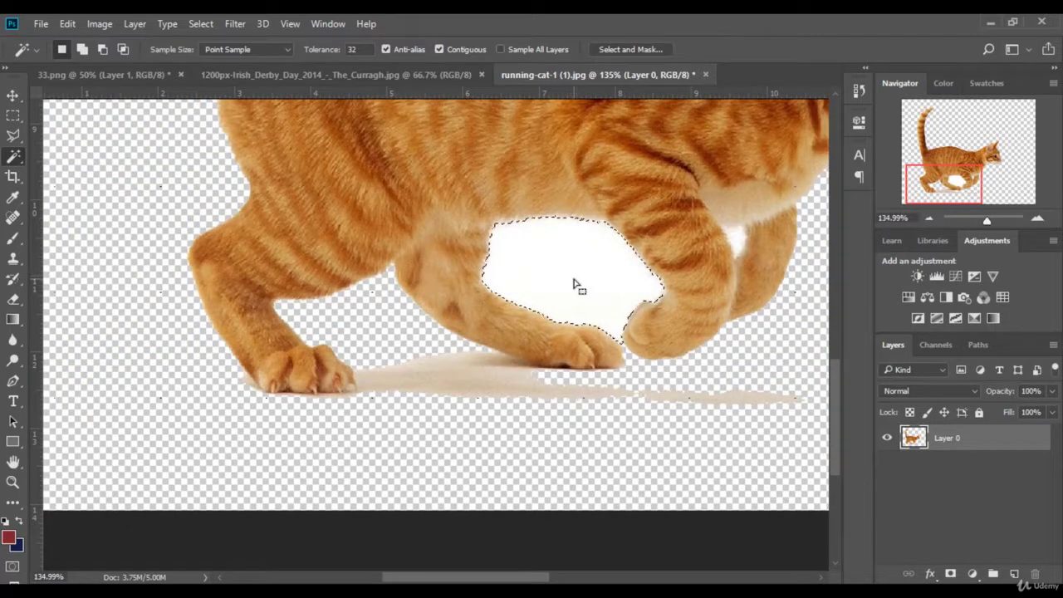
{"action": "key", "text": "Delete"}
{"action": "key", "text": "ctrl+d"}
{"action": "key", "text": "Delete"}
{"action": "key", "text": "ctrl+d"}
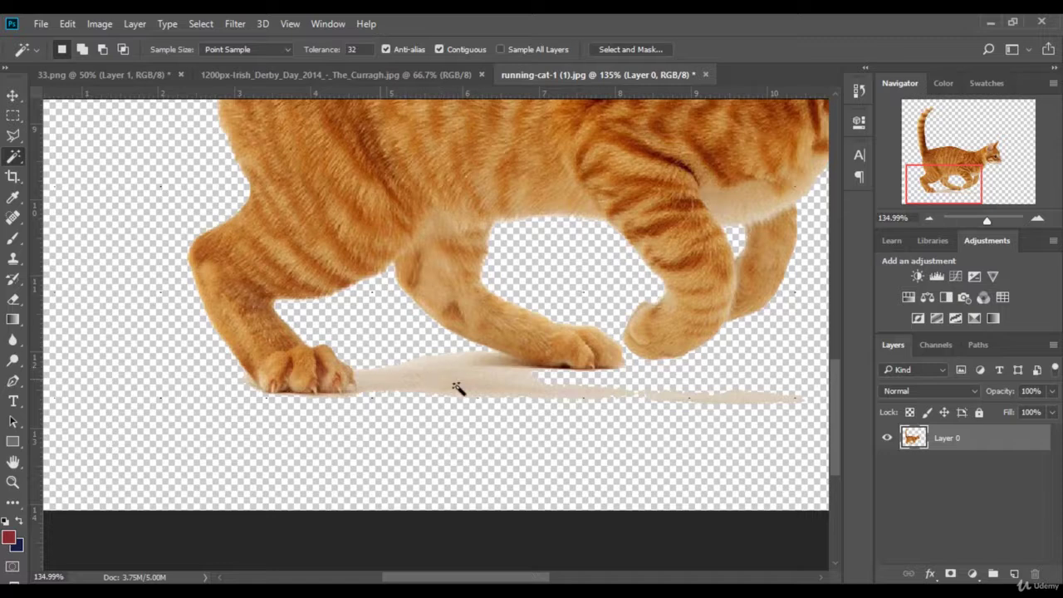
Step: Zoom in on the legs and start a Polygonal Lasso outline around the front paw's shadow
{"action": "left_click", "coordinate": [12, 135]}
{"action": "left_click", "coordinate": [998, 221]}
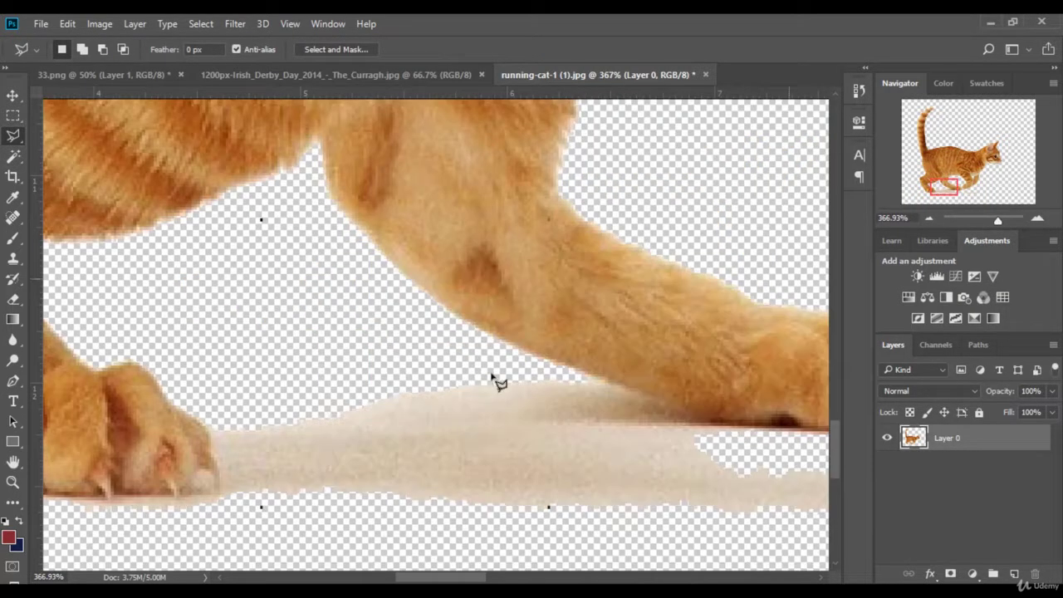
{"action": "left_click_drag", "start_coordinate": [480, 581], "coordinate": [430, 582]}
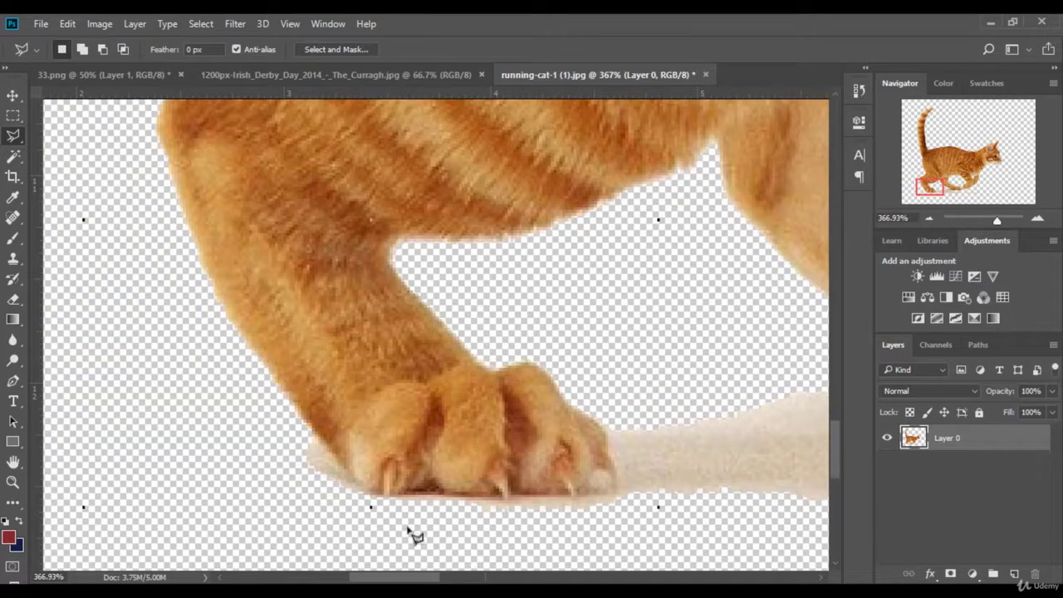
{"action": "left_click", "coordinate": [313, 430]}
{"action": "left_click", "coordinate": [368, 496]}
{"action": "left_click_drag", "start_coordinate": [415, 497], "coordinate": [520, 497]}
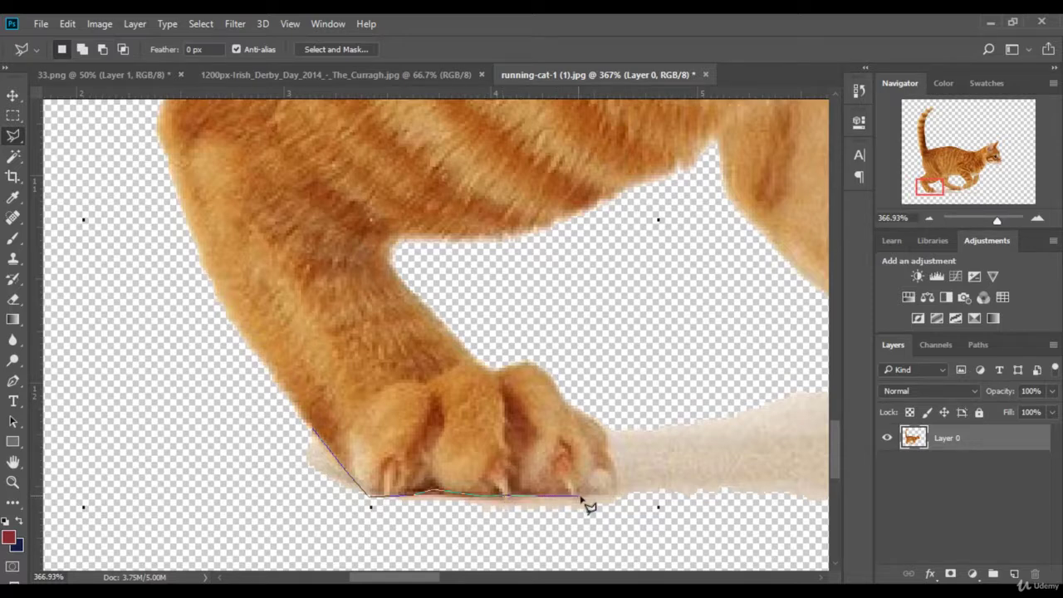
{"action": "left_click", "coordinate": [611, 496]}
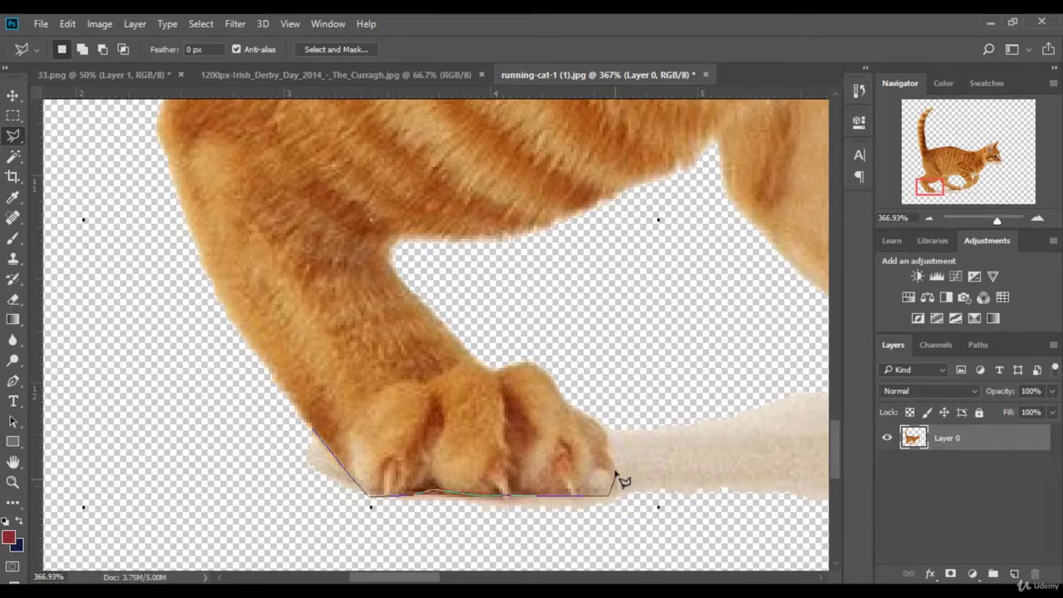
{"action": "left_click", "coordinate": [607, 422]}
Step: Extend the outline past the second paw, close it, and erase the enclosed floor shadow
{"action": "left_click", "coordinate": [558, 378]}
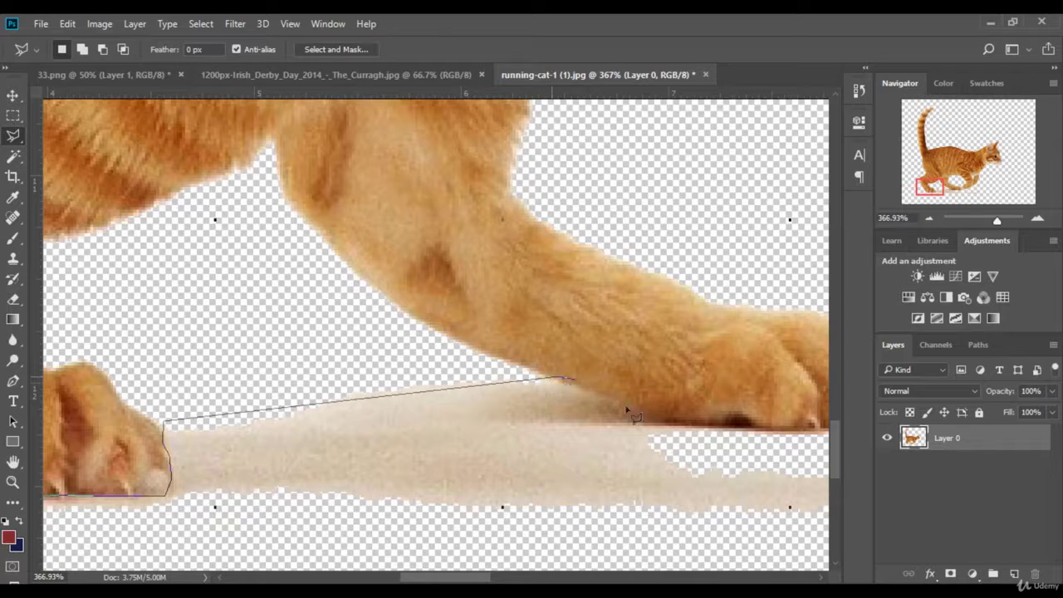
{"action": "left_click", "coordinate": [679, 428]}
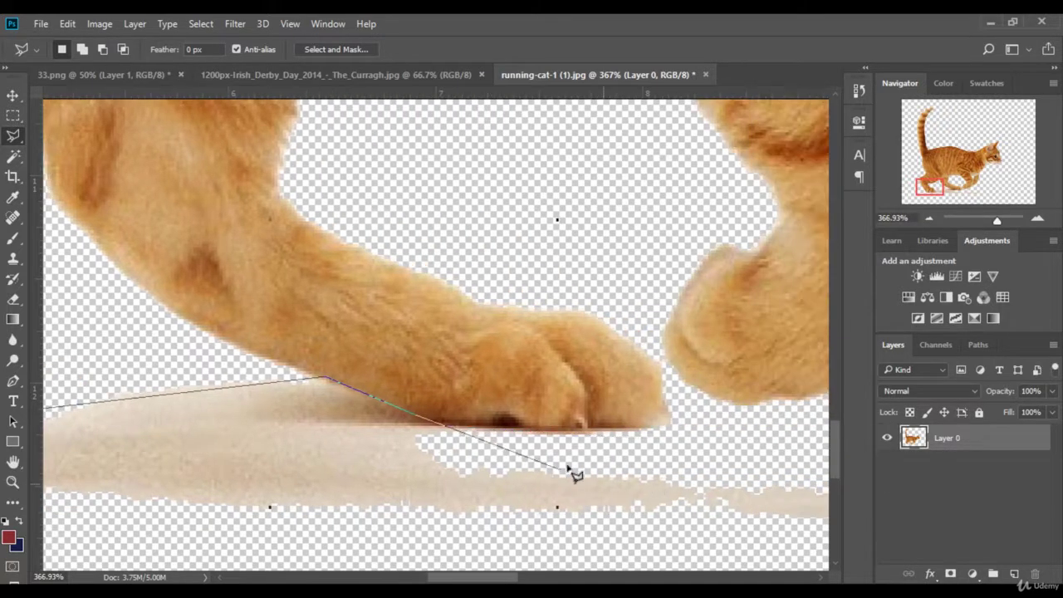
{"action": "left_click", "coordinate": [563, 465]}
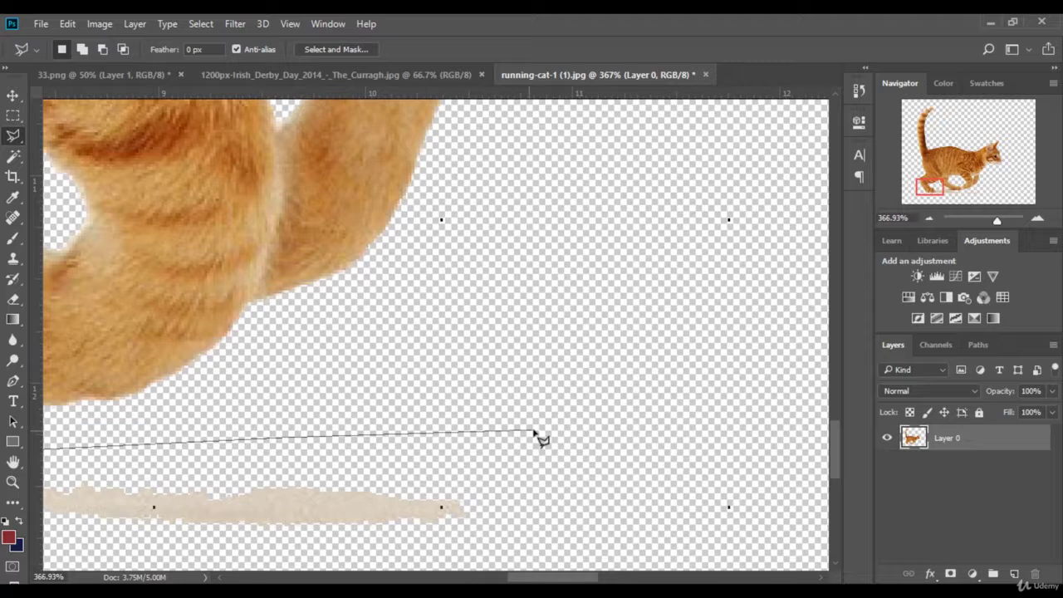
{"action": "left_click", "coordinate": [534, 431]}
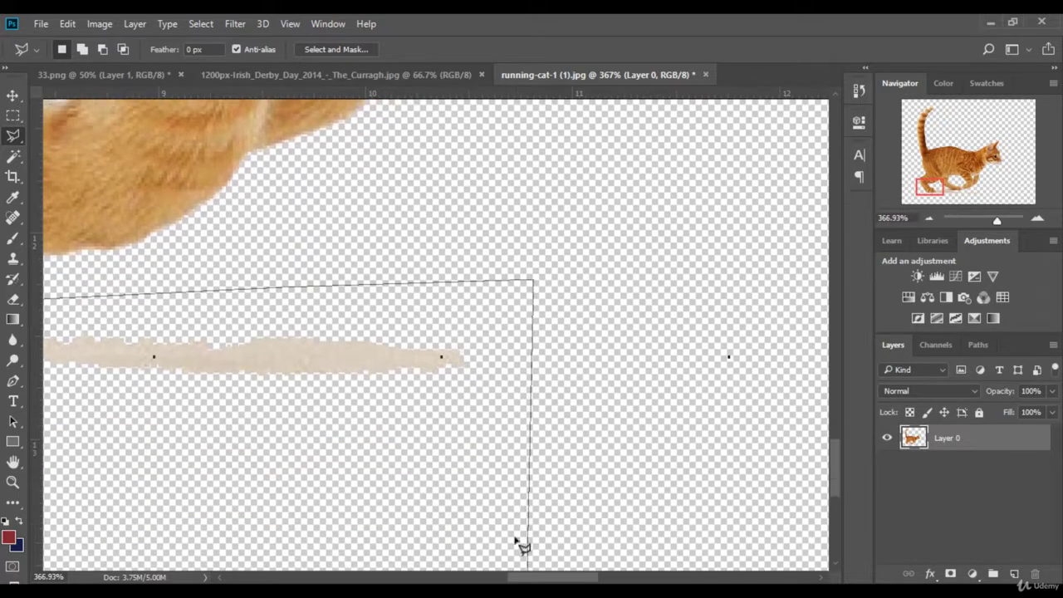
{"action": "left_click", "coordinate": [465, 476]}
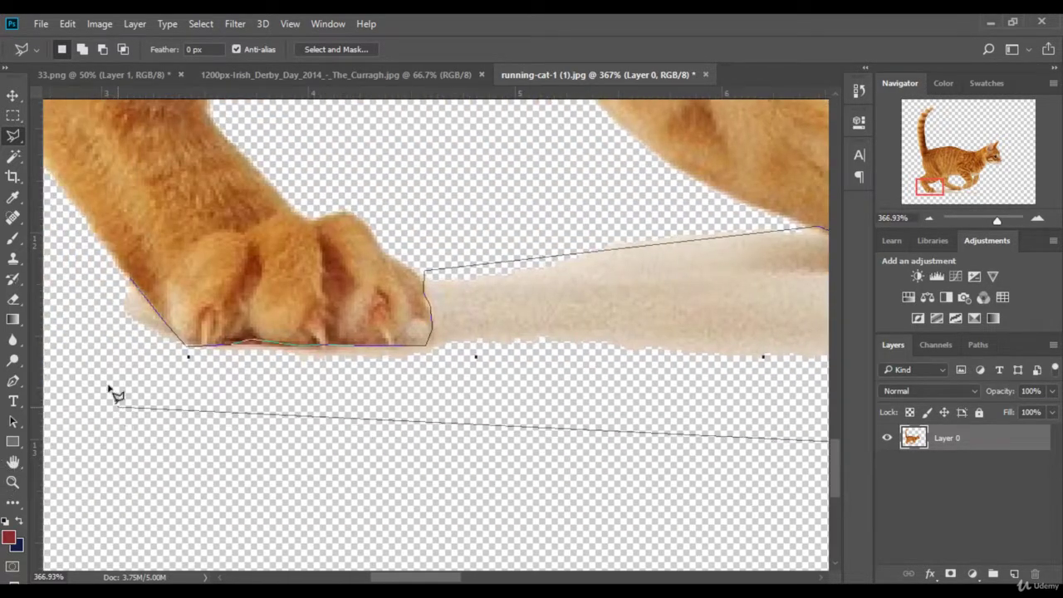
{"action": "left_click", "coordinate": [117, 406]}
{"action": "left_click", "coordinate": [80, 277]}
{"action": "left_click", "coordinate": [131, 282]}
{"action": "key", "text": "ctrl+d"}
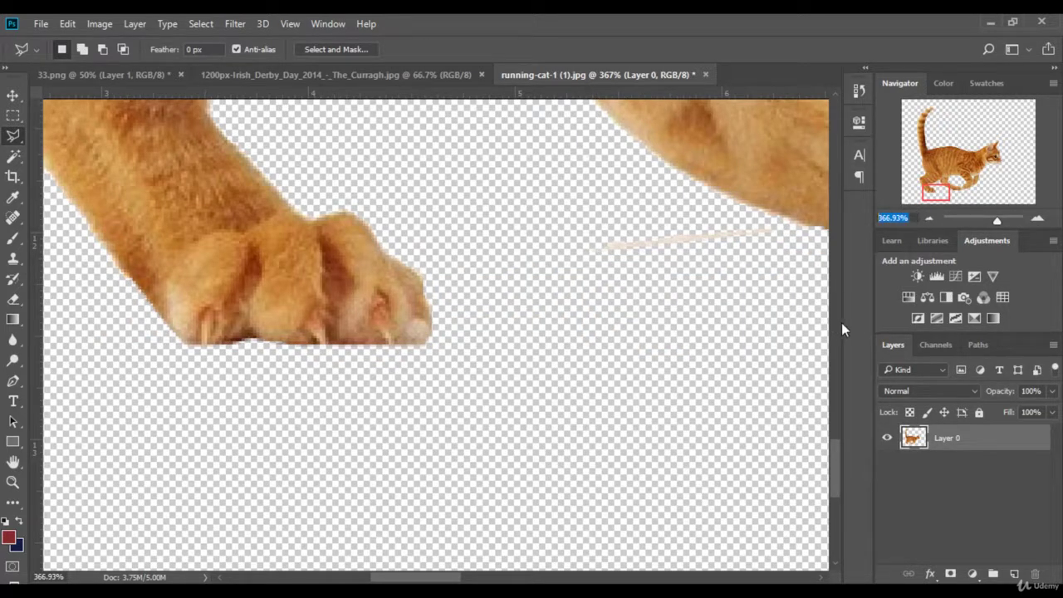
Step: Zoom out to 50% and drag the cut-out cat with the Move tool across the open documents
{"action": "type", "text": "50"}
{"action": "key", "text": "Return"}
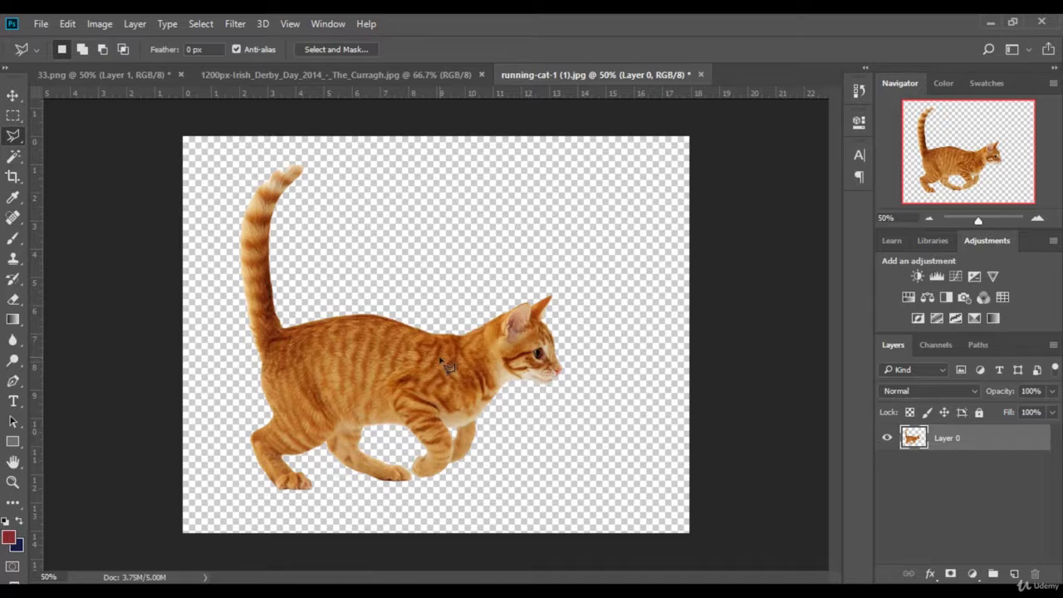
{"action": "left_click", "coordinate": [13, 96]}
{"action": "mouse_move", "coordinate": [419, 369]}
{"action": "left_mouse_down"}
{"action": "mouse_move", "coordinate": [135, 92]}
{"action": "mouse_move", "coordinate": [138, 78]}
{"action": "left_mouse_up"}
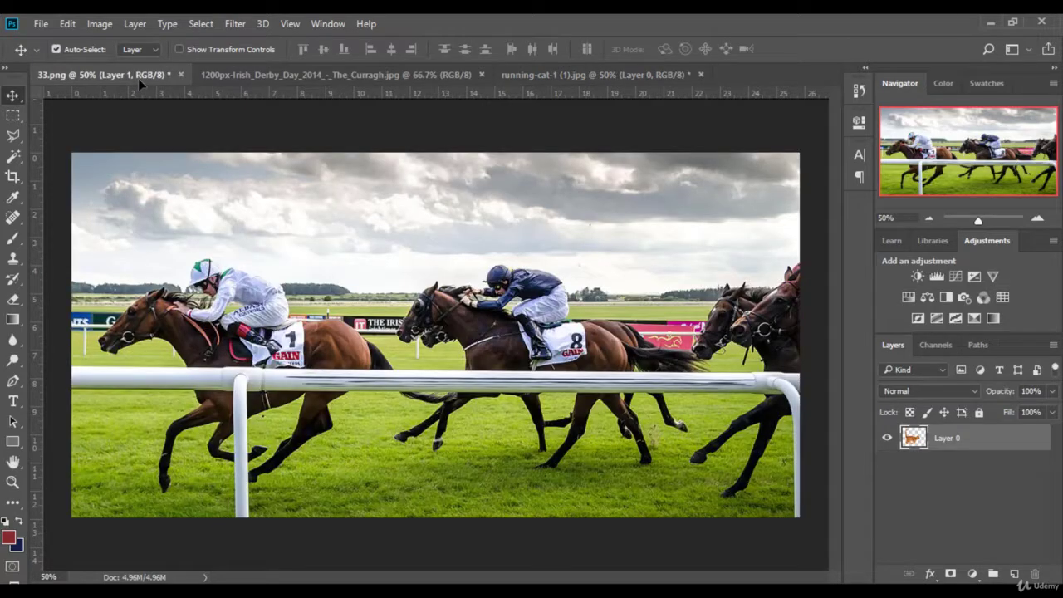
{"action": "left_click_drag", "start_coordinate": [138, 78], "coordinate": [235, 73]}
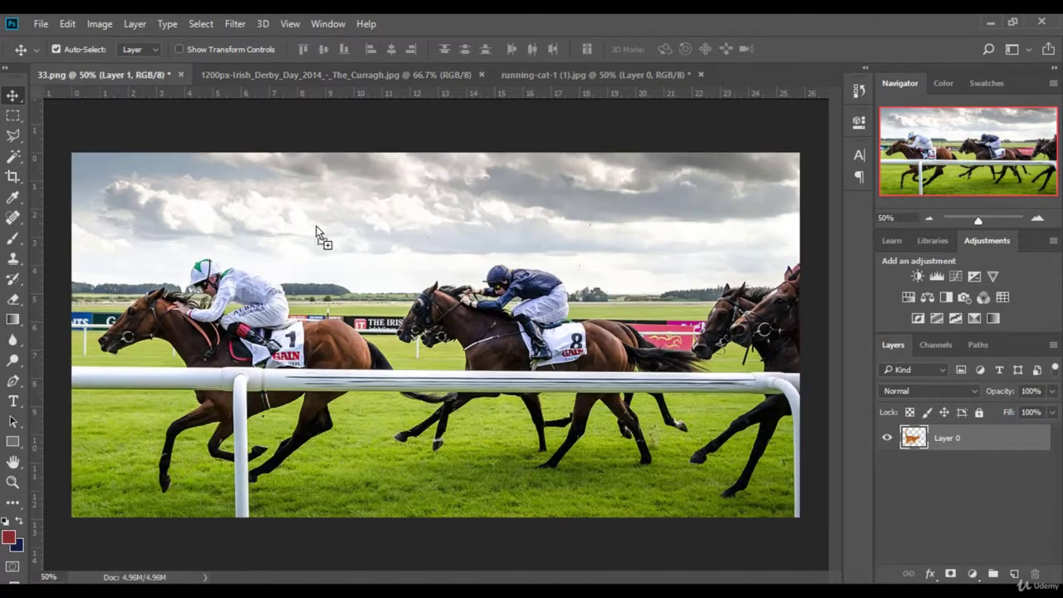
Step: Drop the cat into 33.png as Layer 2, centre it among the horses, and shrink it slightly
{"action": "left_click_drag", "start_coordinate": [149, 73], "coordinate": [324, 238]}
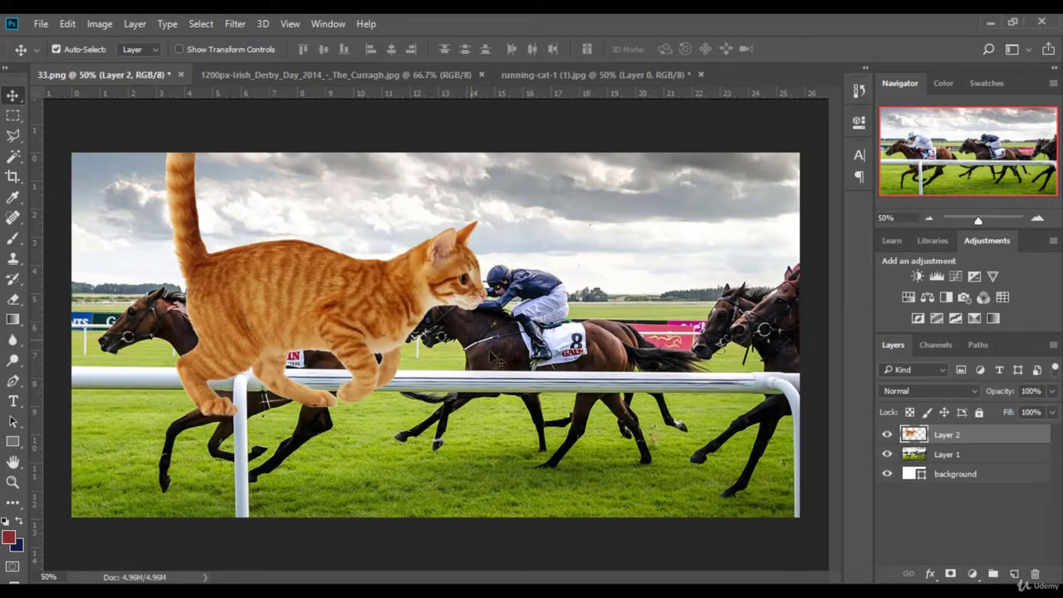
{"action": "left_click_drag", "start_coordinate": [336, 309], "coordinate": [494, 384]}
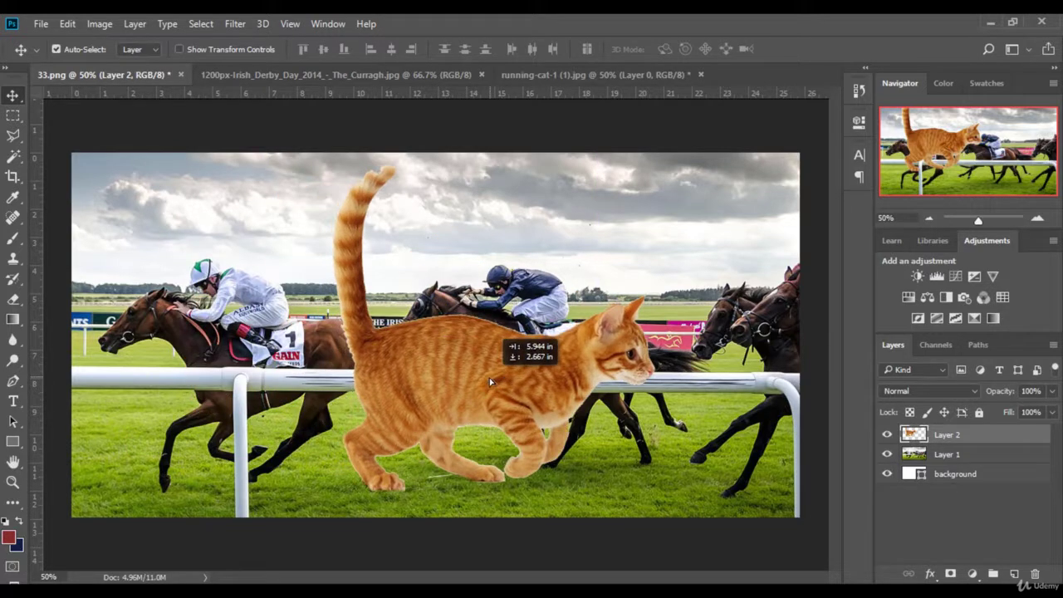
{"action": "left_click", "coordinate": [179, 49]}
{"action": "left_click_drag", "start_coordinate": [752, 139], "coordinate": [686, 176]}
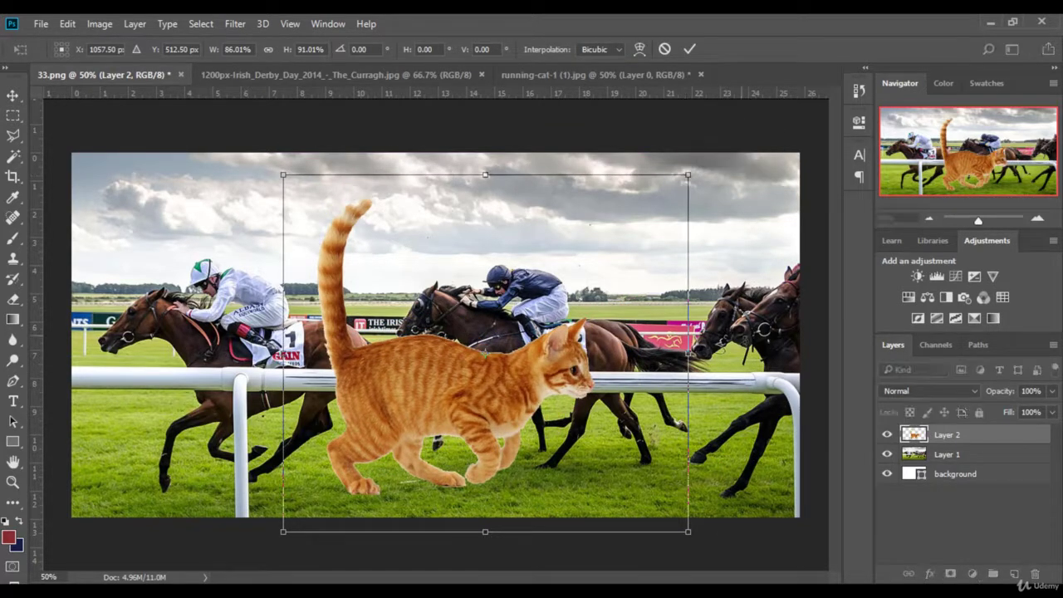
{"action": "key", "text": "Return"}
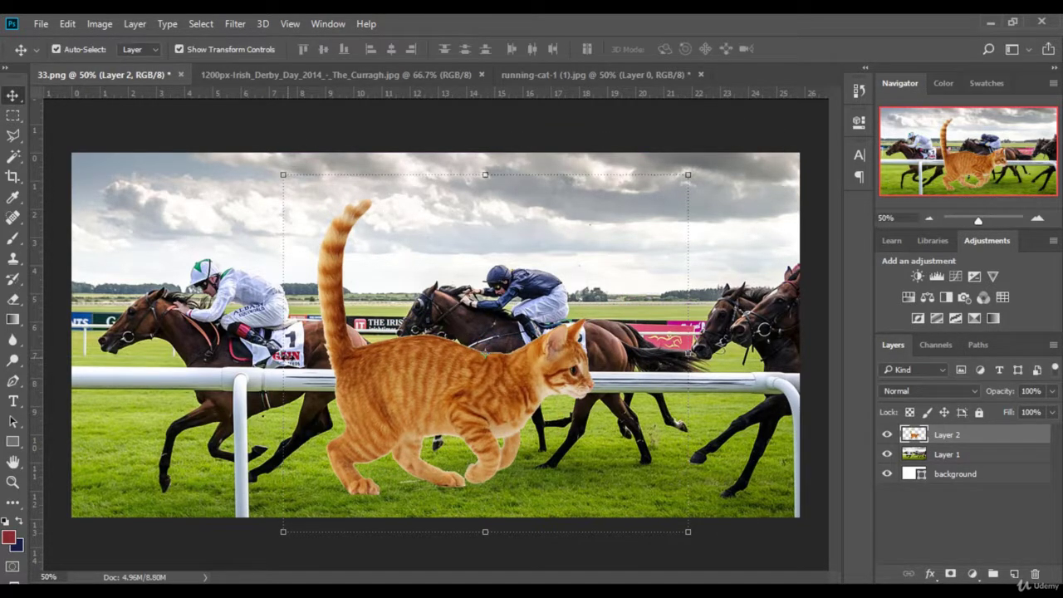
{"action": "left_click", "coordinate": [67, 25]}
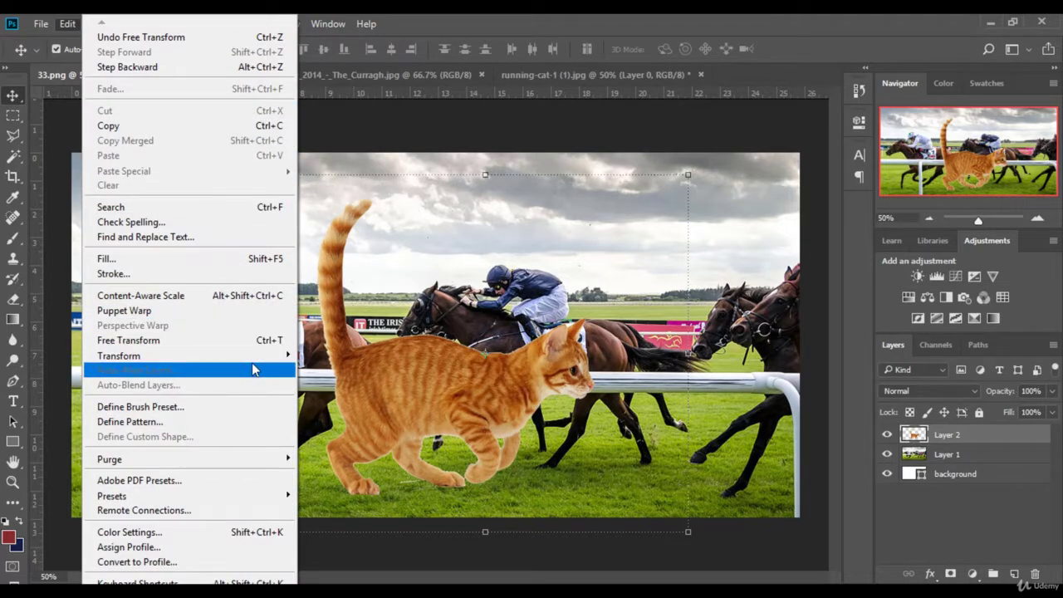
{"action": "mouse_move", "coordinate": [119, 356]}
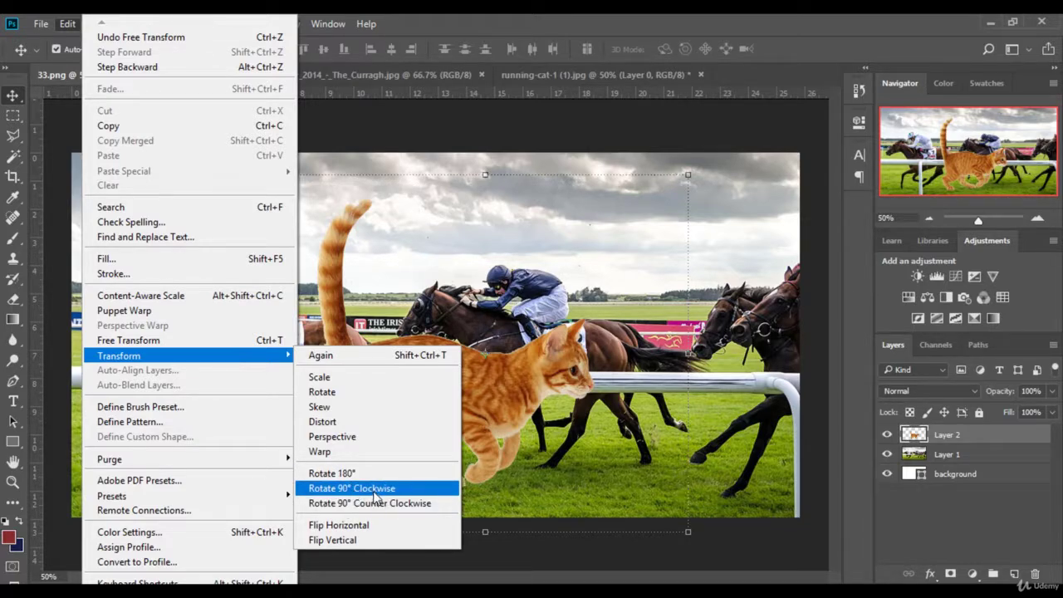
{"action": "left_click", "coordinate": [374, 488]}
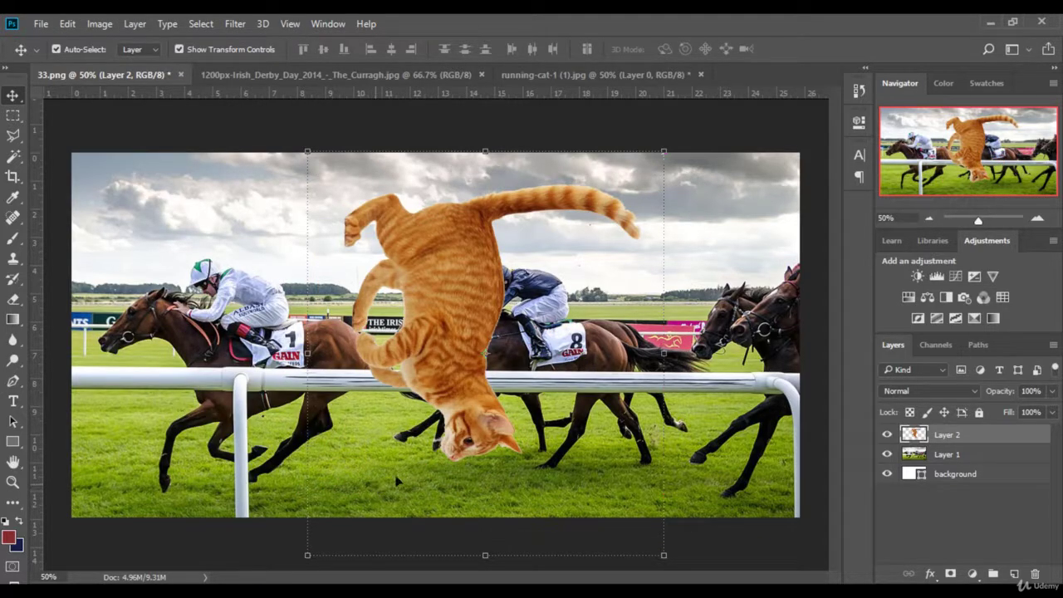
{"action": "left_click", "coordinate": [858, 89]}
{"action": "left_click", "coordinate": [752, 297]}
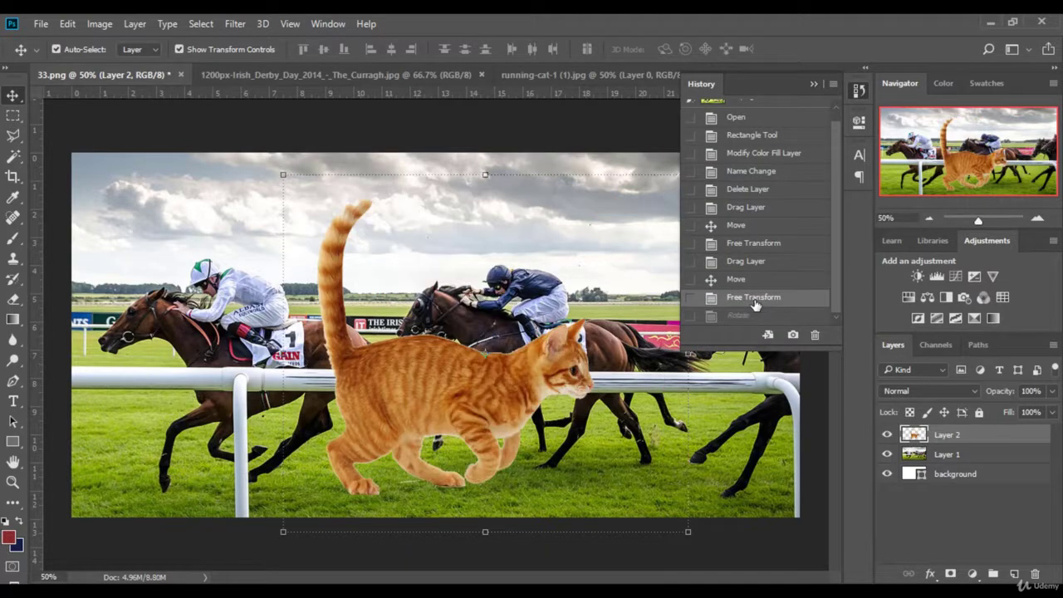
{"action": "left_click", "coordinate": [815, 85]}
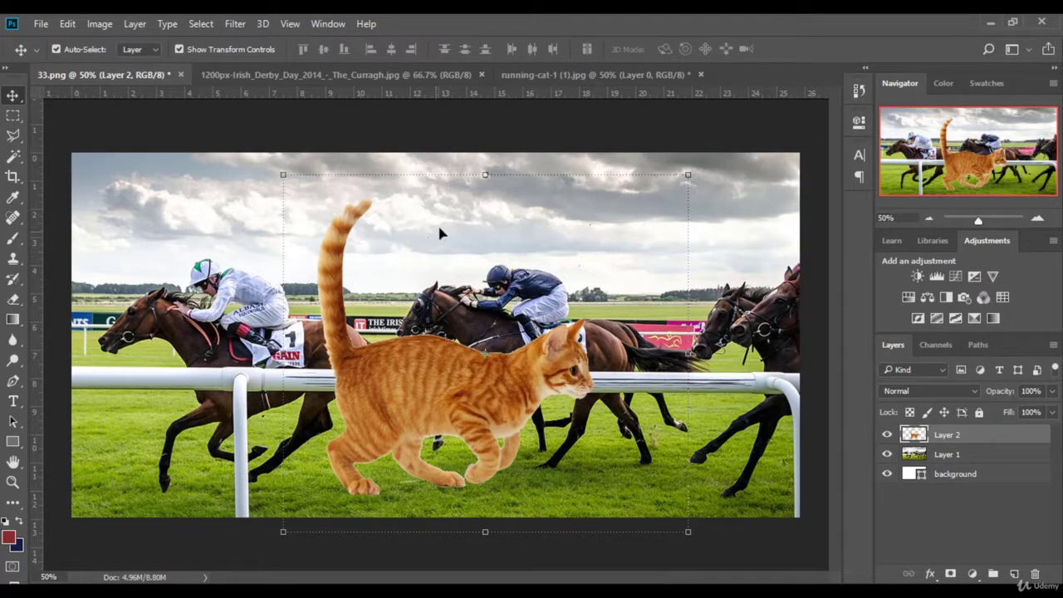
{"action": "left_click", "coordinate": [178, 49]}
Step: Flip the cat to face left and fit it, slightly smaller, in front of the rail between horses
{"action": "left_click_drag", "start_coordinate": [687, 353], "coordinate": [71, 349]}
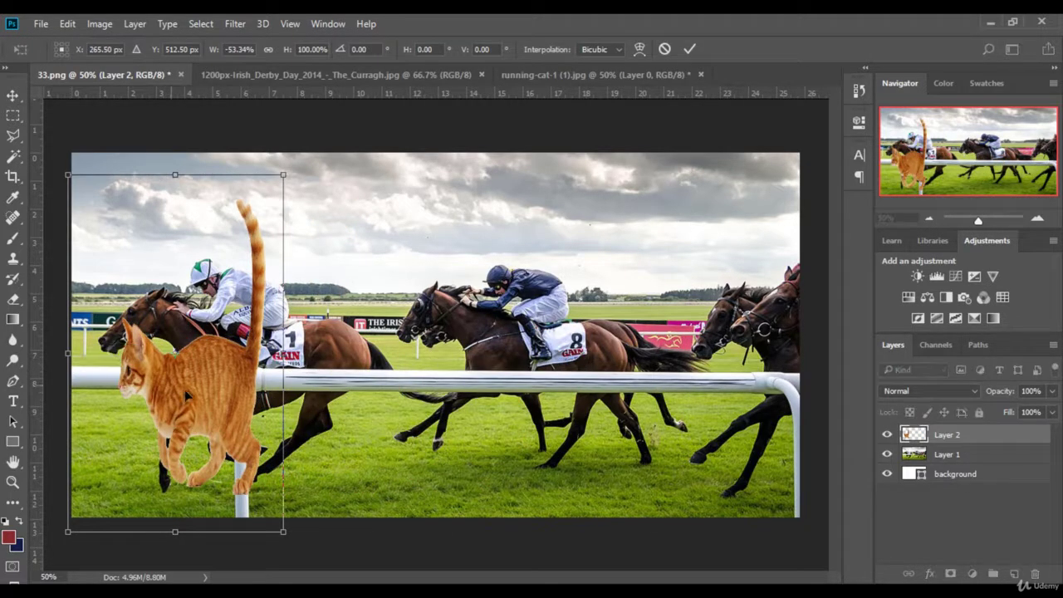
{"action": "key", "text": "Return"}
{"action": "mouse_move", "coordinate": [306, 366]}
{"action": "left_mouse_down"}
{"action": "mouse_move", "coordinate": [444, 381]}
{"action": "mouse_move", "coordinate": [625, 362]}
{"action": "left_mouse_up"}
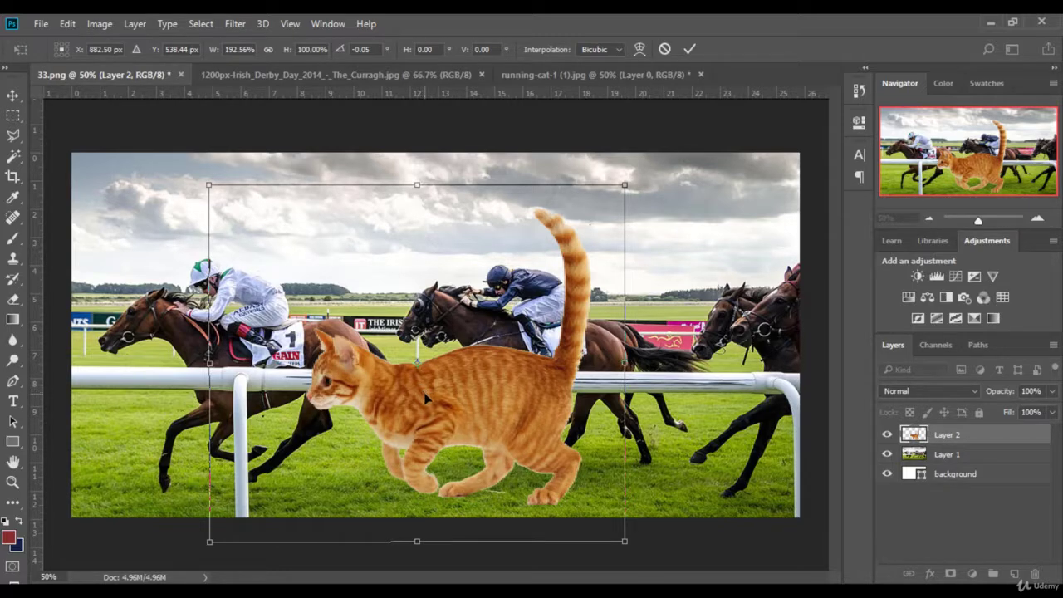
{"action": "mouse_move", "coordinate": [482, 428]}
{"action": "left_mouse_down"}
{"action": "mouse_move", "coordinate": [482, 397]}
{"action": "mouse_move", "coordinate": [498, 399]}
{"action": "left_mouse_up"}
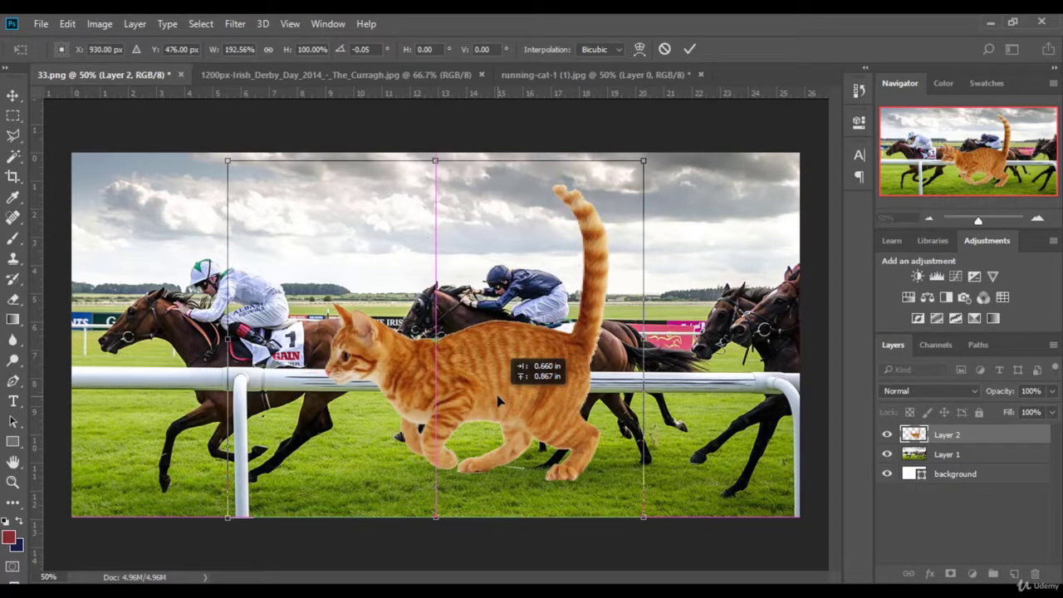
{"action": "left_click_drag", "start_coordinate": [497, 401], "coordinate": [496, 394]}
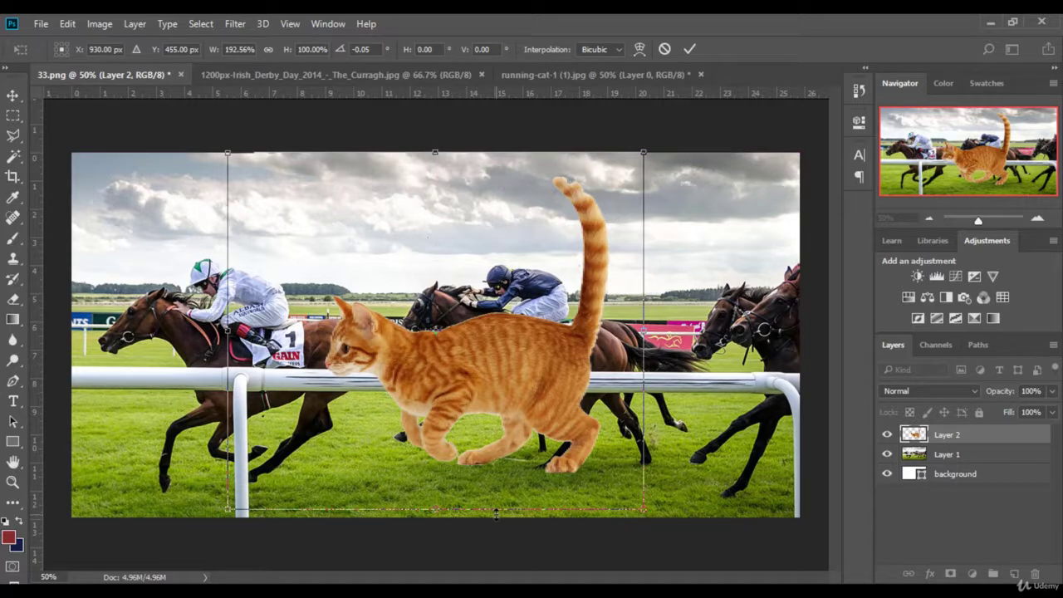
{"action": "left_click_drag", "start_coordinate": [496, 509], "coordinate": [493, 500]}
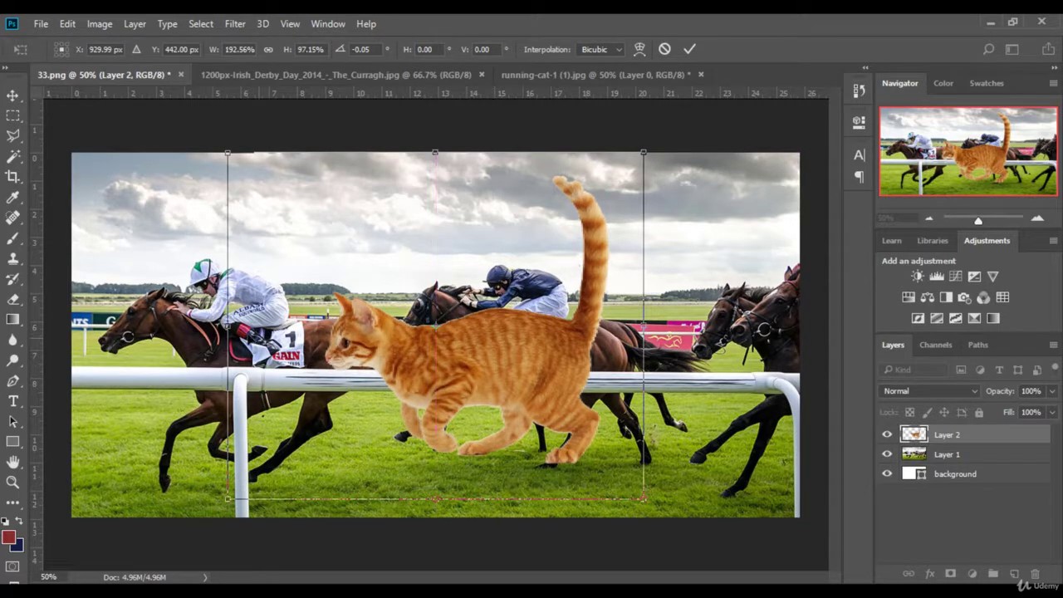
{"action": "left_click_drag", "start_coordinate": [228, 325], "coordinate": [242, 325]}
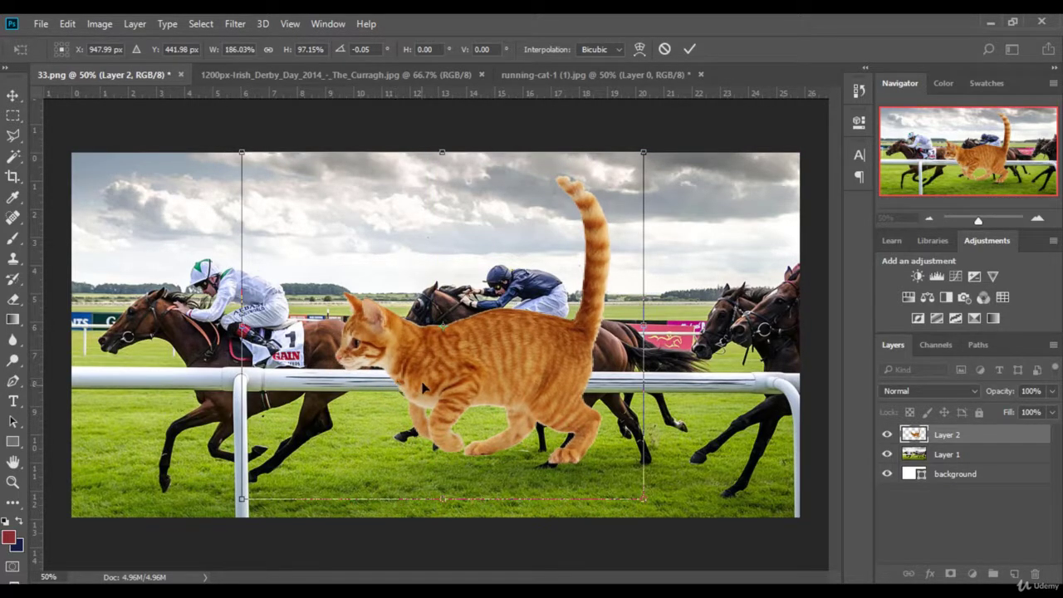
{"action": "left_click_drag", "start_coordinate": [449, 382], "coordinate": [444, 378]}
{"action": "key", "text": "Return"}
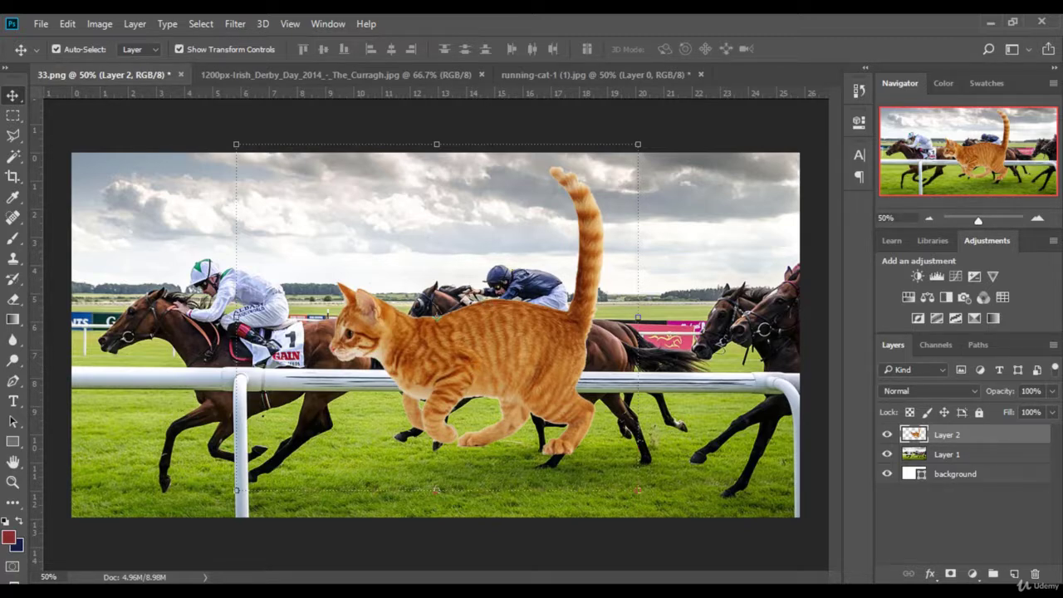
Step: Hide the cat layer after comparing, then zoom in closely on the white rail
{"action": "left_click", "coordinate": [888, 436]}
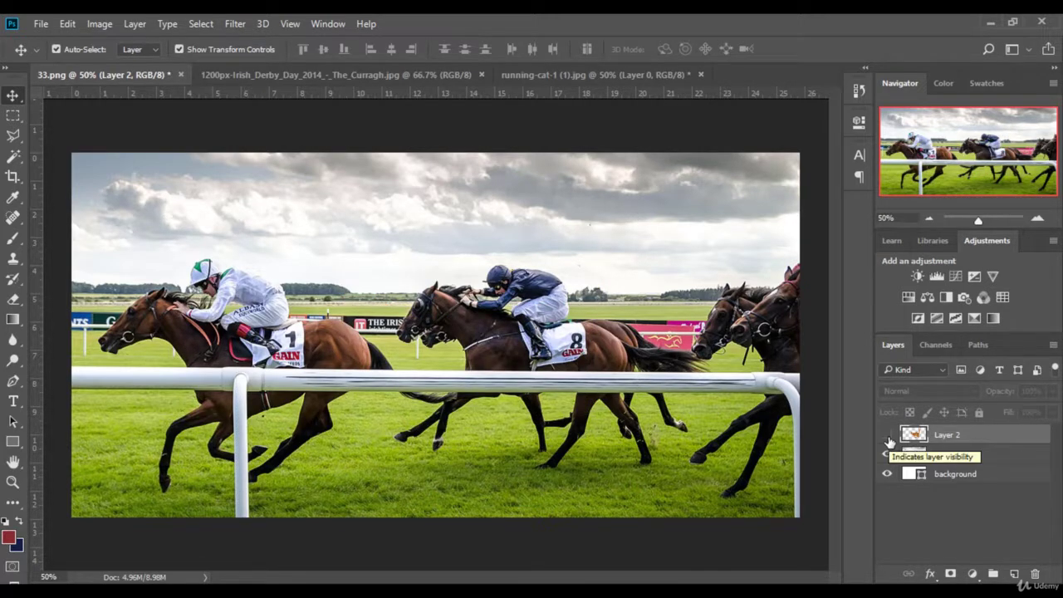
{"action": "left_click", "coordinate": [888, 435]}
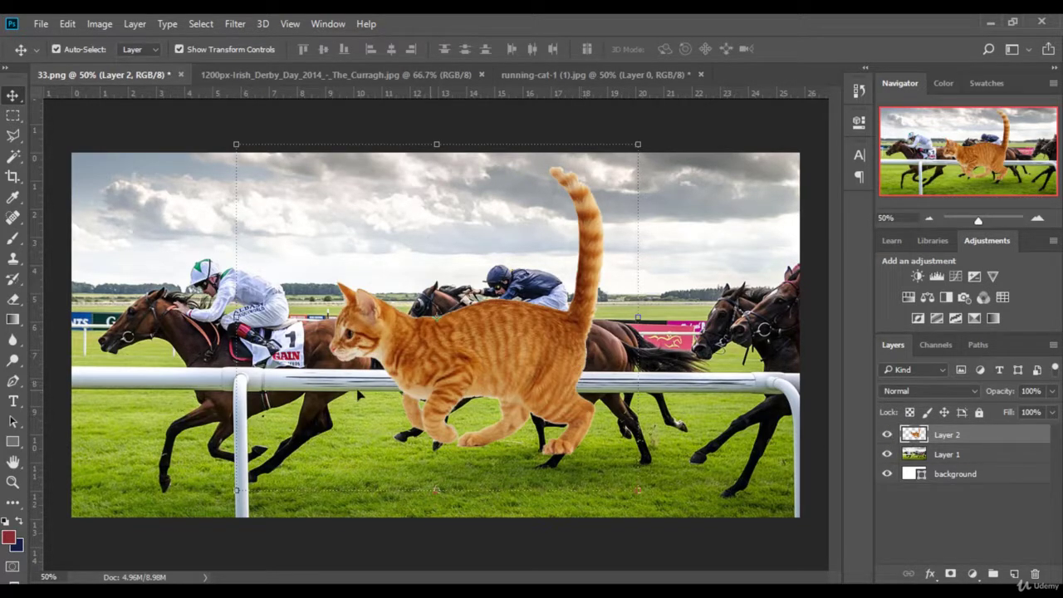
{"action": "left_click", "coordinate": [886, 434]}
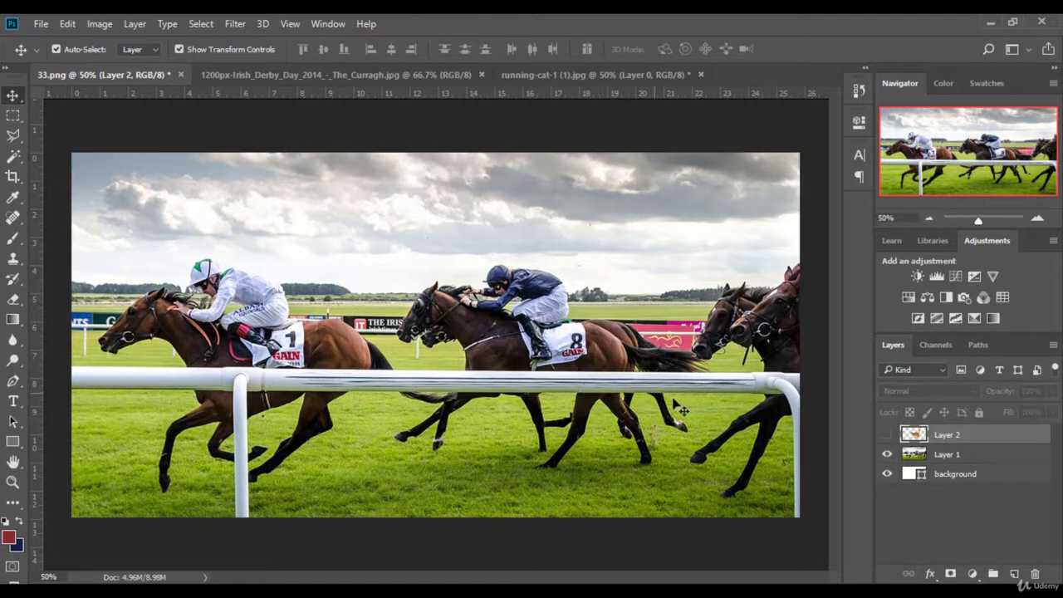
{"action": "left_click", "coordinate": [987, 221]}
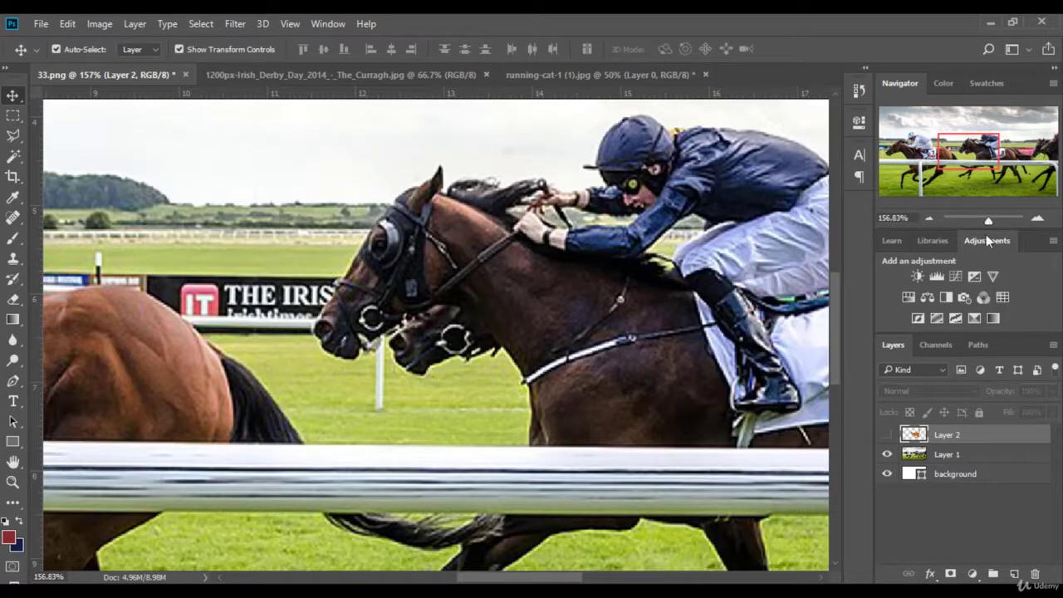
{"action": "left_click_drag", "start_coordinate": [479, 577], "coordinate": [532, 577]}
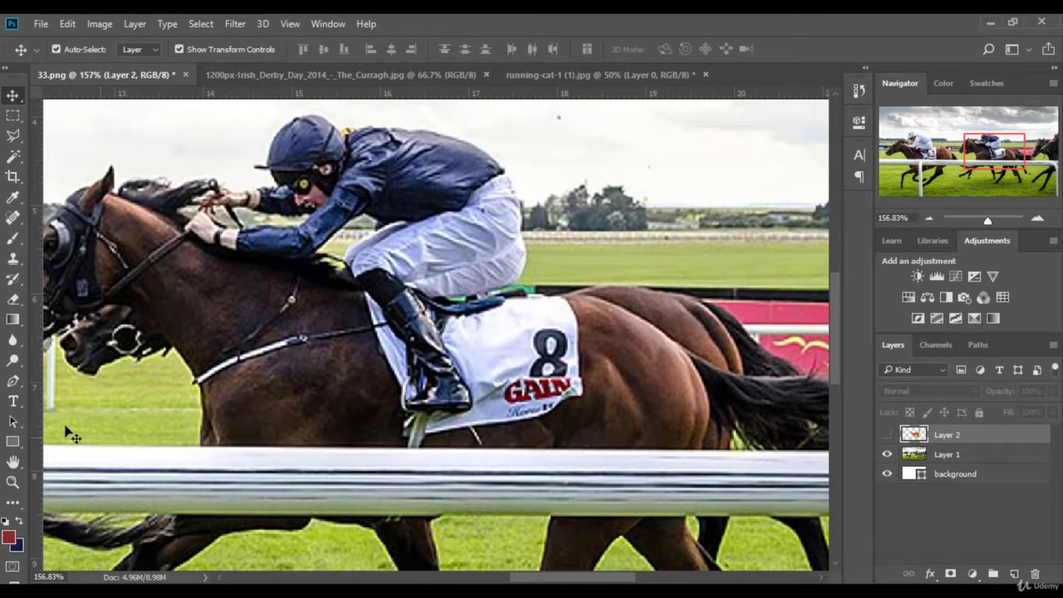
{"action": "left_click", "coordinate": [12, 137]}
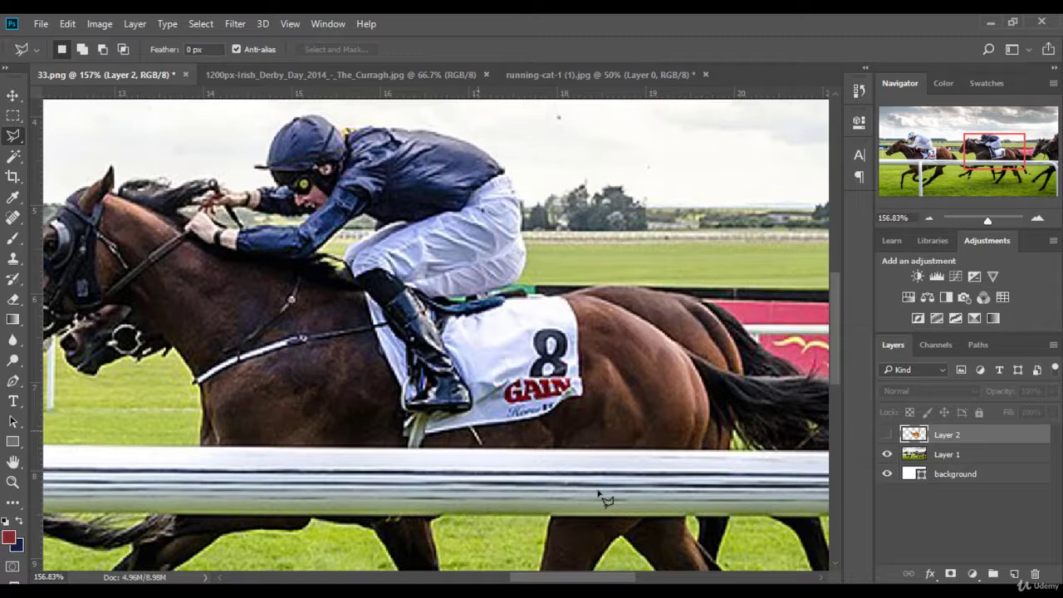
Step: Outline a rail-shaped strip on the cat layer with the Polygonal Lasso
{"action": "left_click", "coordinate": [744, 453]}
{"action": "left_click", "coordinate": [208, 451]}
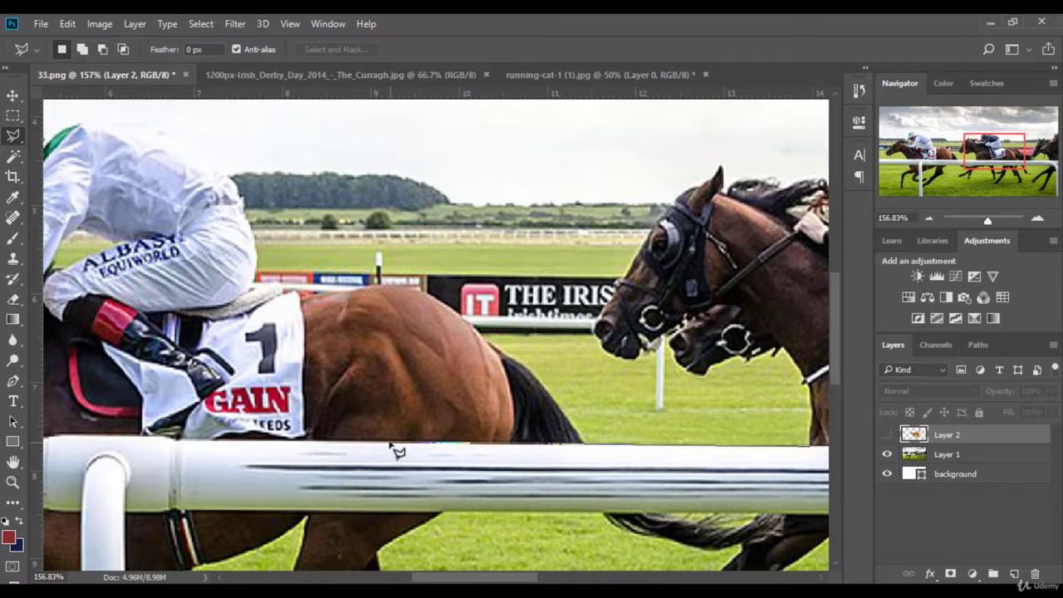
{"action": "left_click", "coordinate": [181, 442]}
{"action": "left_click", "coordinate": [181, 510]}
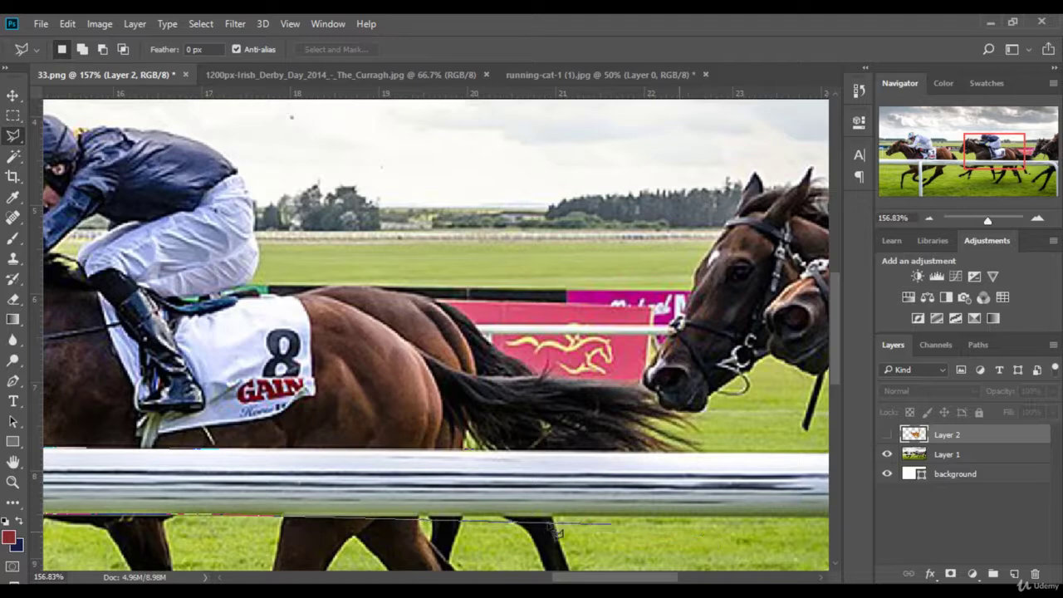
{"action": "double_click", "coordinate": [471, 450]}
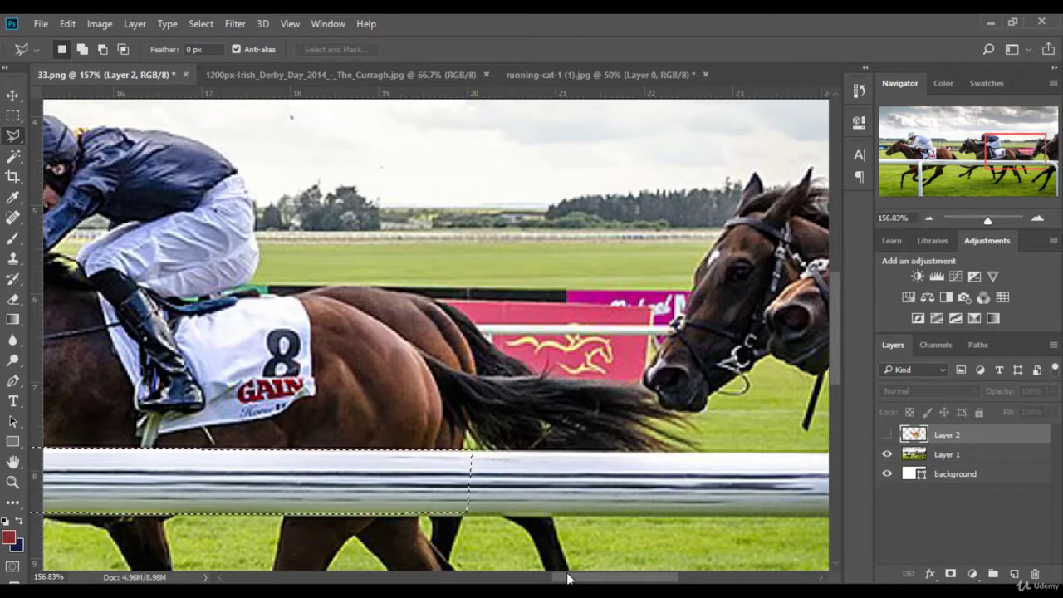
{"action": "left_click_drag", "start_coordinate": [564, 576], "coordinate": [519, 576]}
Step: Copy the selected strip onto new Layer 3 and zoom to 50%
{"action": "right_click", "coordinate": [465, 475]}
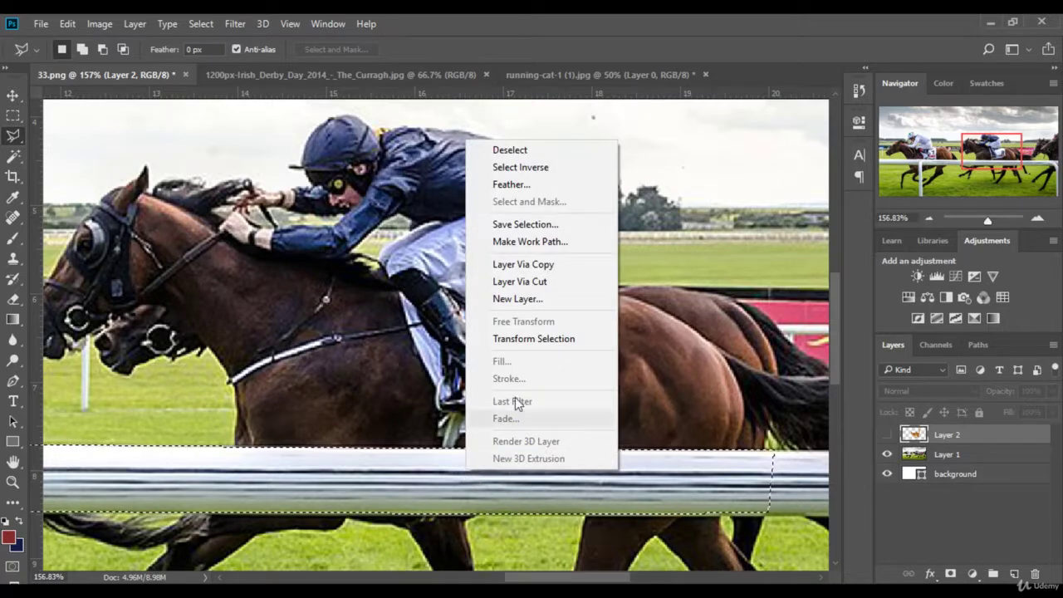
{"action": "left_click", "coordinate": [550, 264]}
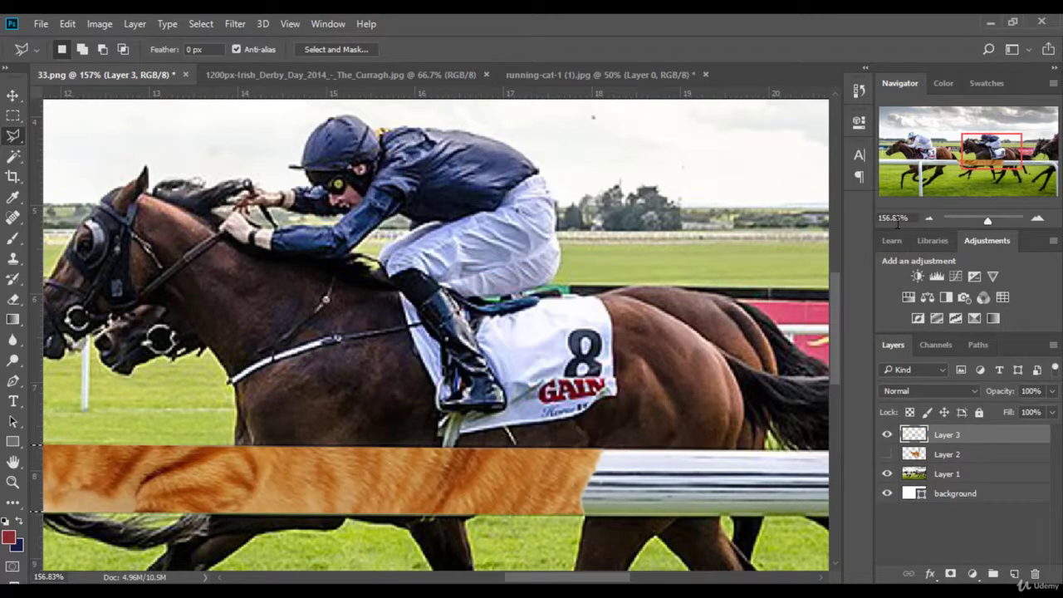
{"action": "type", "text": "50"}
{"action": "key", "text": "Return"}
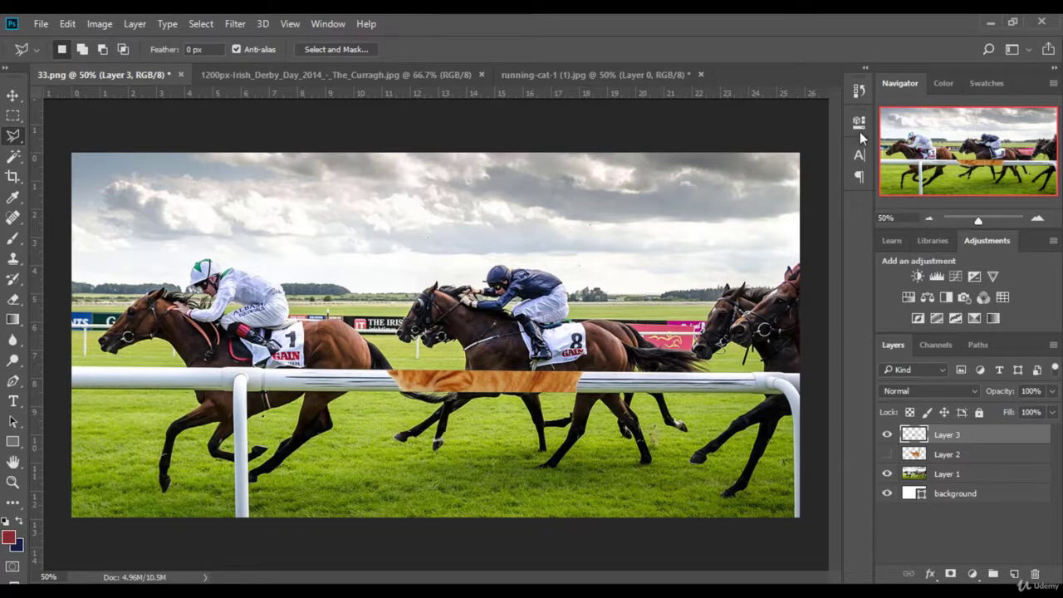
Step: Undo the fur copy in History and copy the rail from racecourse Layer 1 instead
{"action": "left_click", "coordinate": [858, 91]}
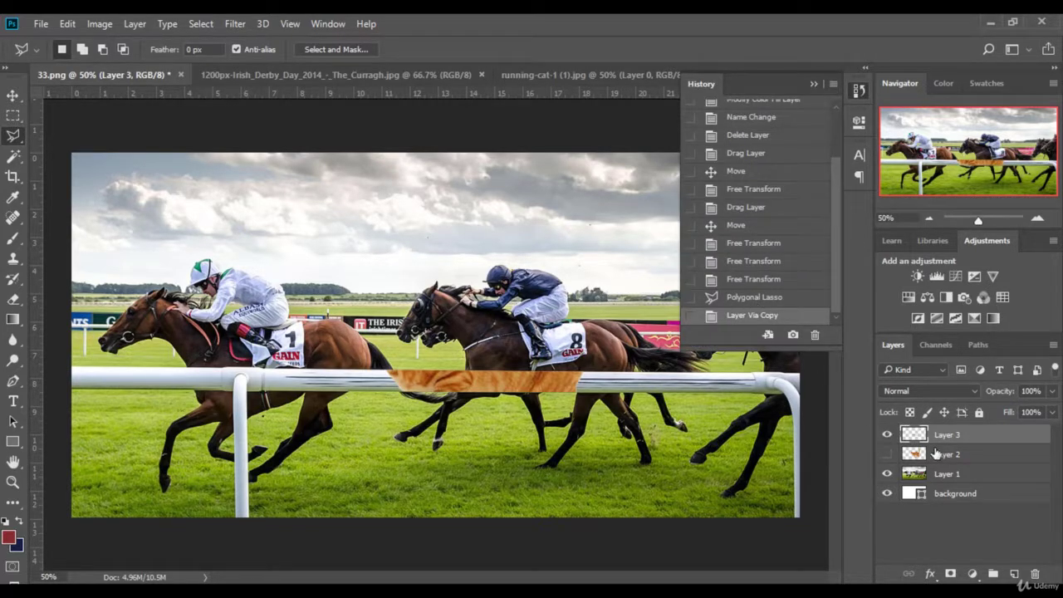
{"action": "left_click", "coordinate": [756, 299]}
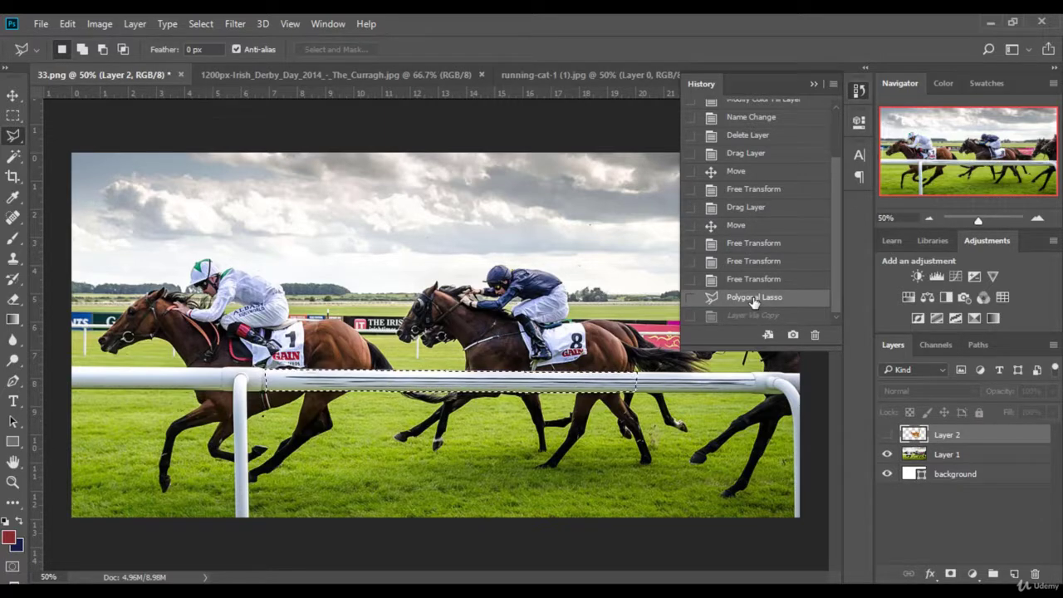
{"action": "left_click", "coordinate": [957, 456]}
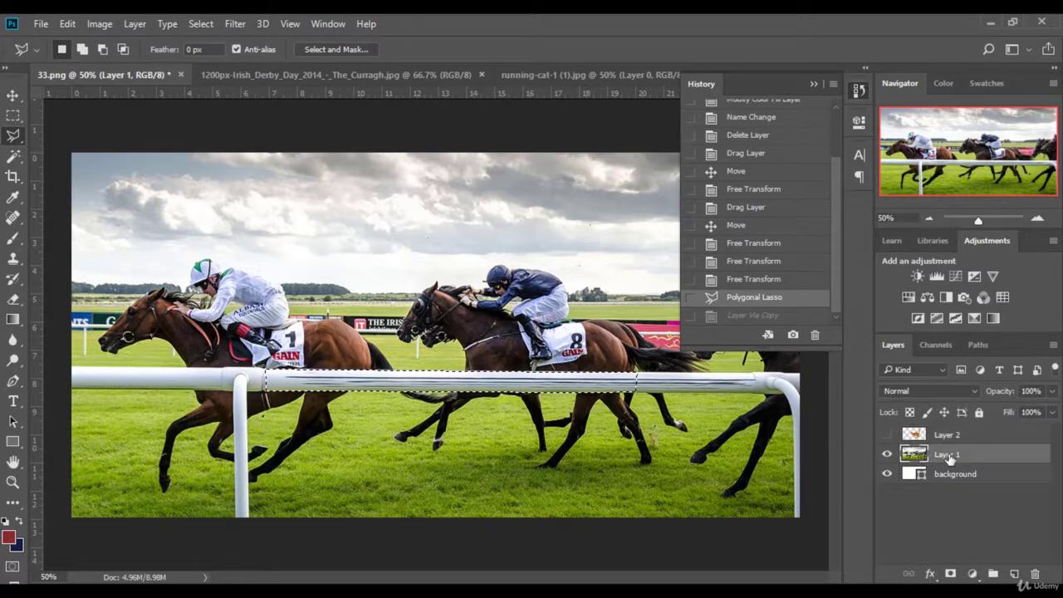
{"action": "right_click", "coordinate": [539, 378]}
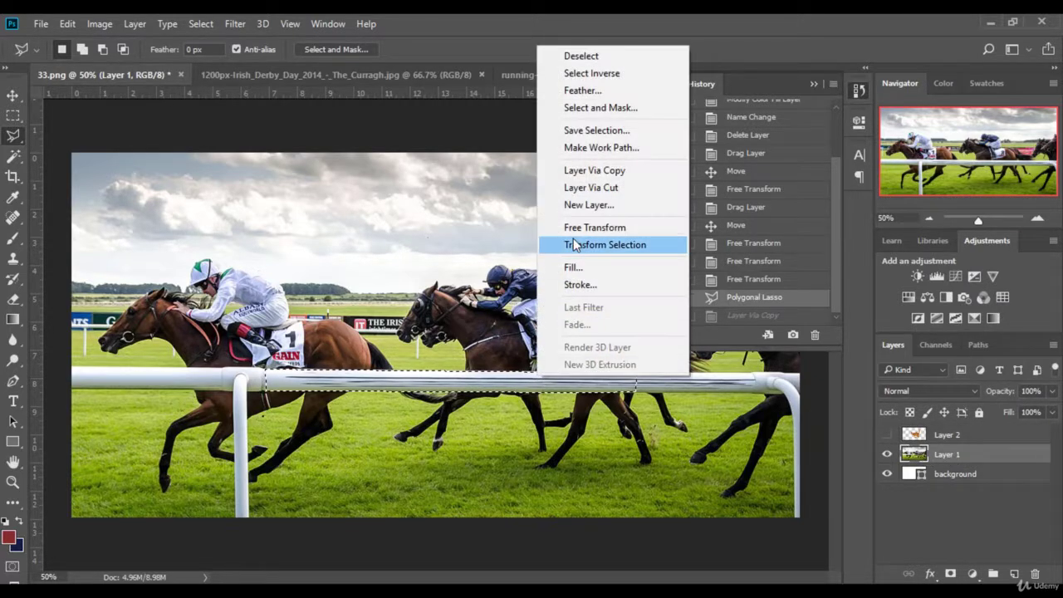
{"action": "left_click", "coordinate": [622, 170]}
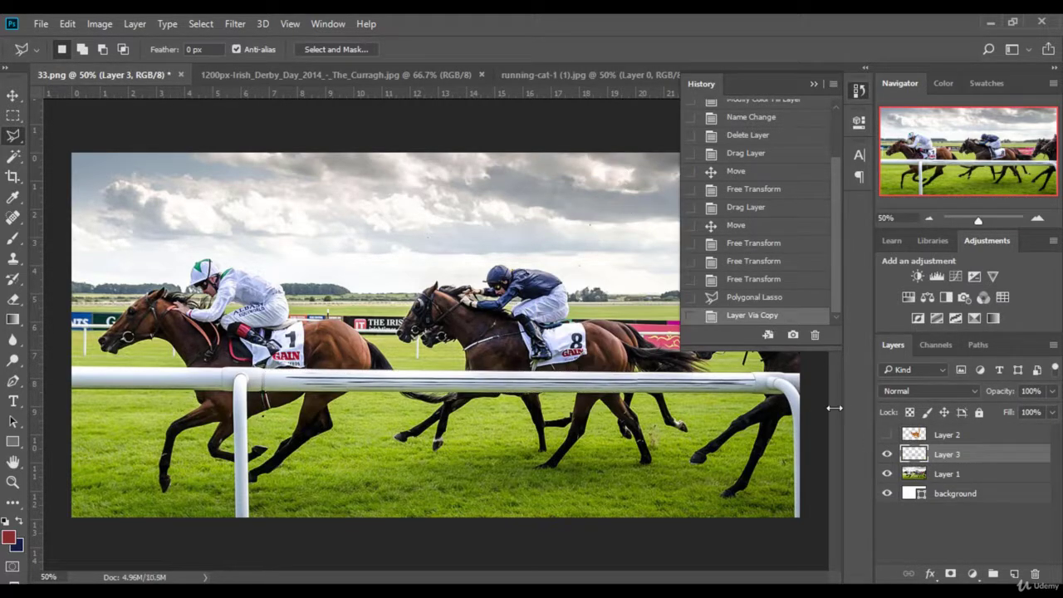
Step: Show the cat layer again and drag the rail copy Layer 3 above it
{"action": "left_click", "coordinate": [816, 83]}
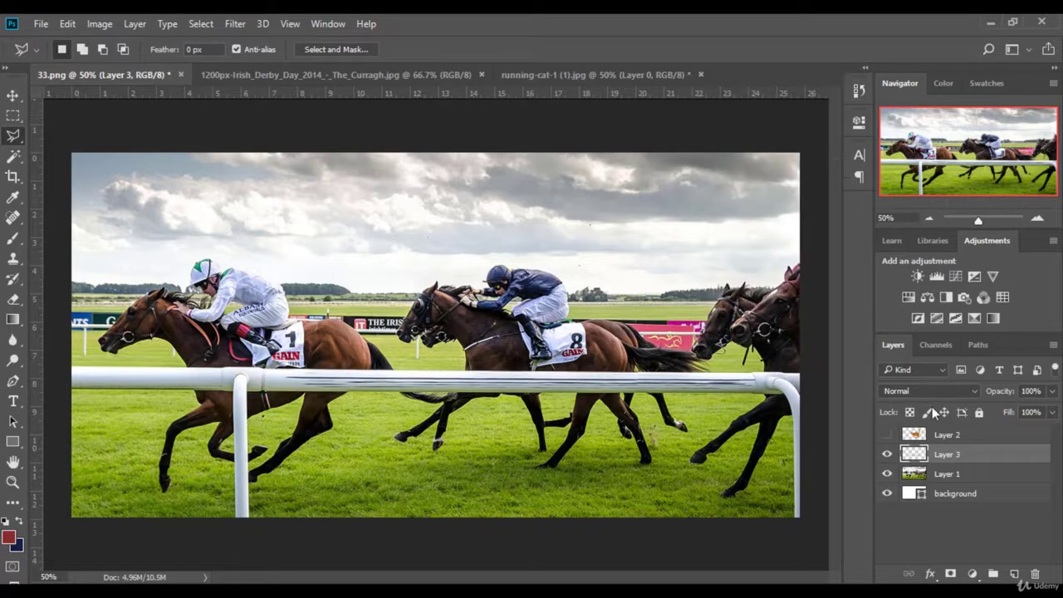
{"action": "left_click", "coordinate": [887, 435]}
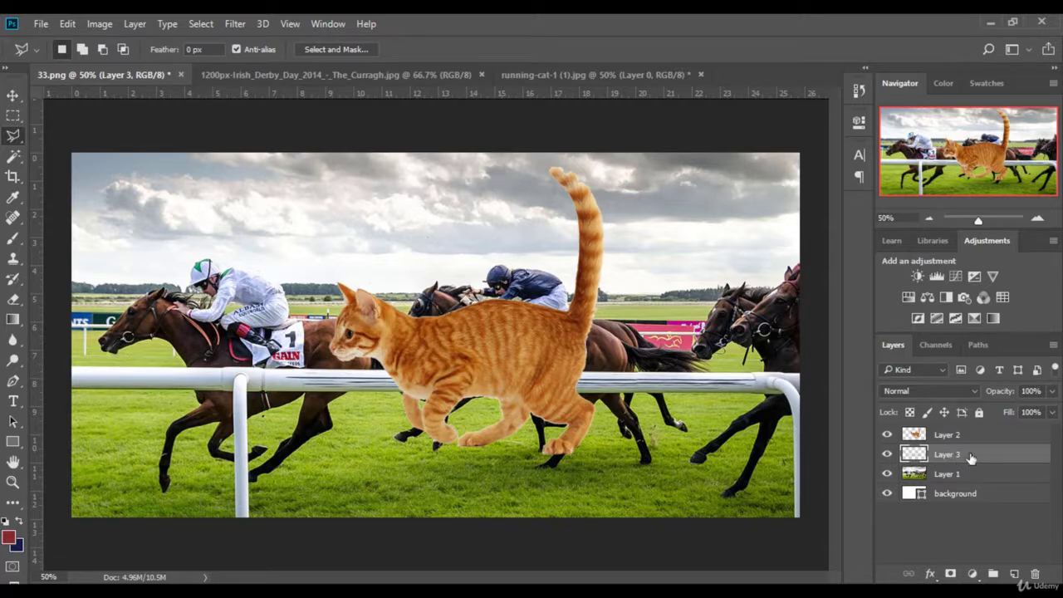
{"action": "left_click_drag", "start_coordinate": [975, 454], "coordinate": [980, 430]}
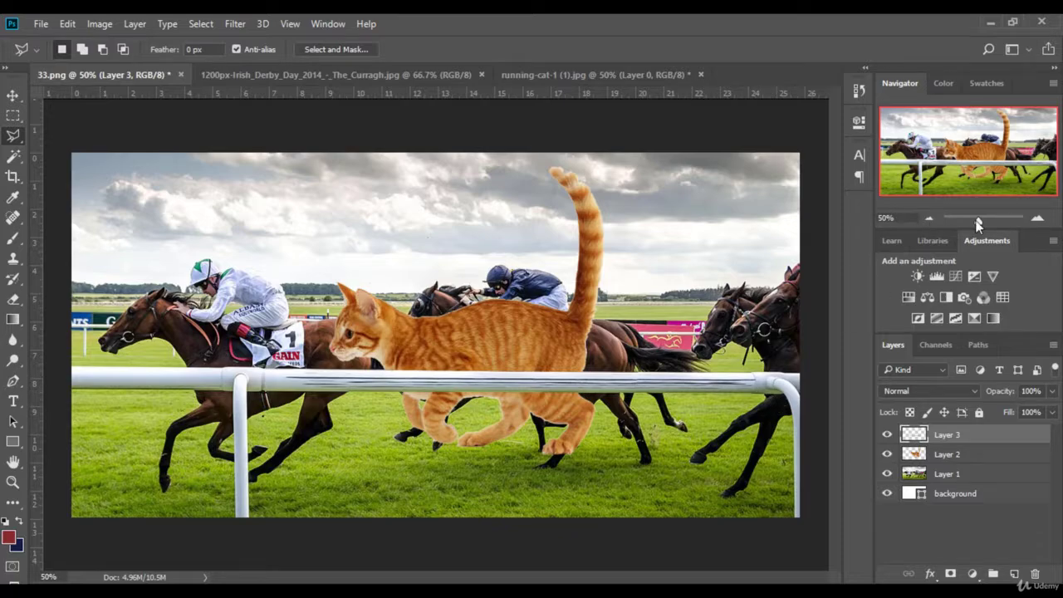
Step: Zoom in on the cat and rail, select racecourse Layer 1, and pick Clone Stamp
{"action": "left_click_drag", "start_coordinate": [978, 224], "coordinate": [981, 221]}
{"action": "scroll", "coordinate": [455, 519], "scroll_direction": "down", "scroll_amount": 2}
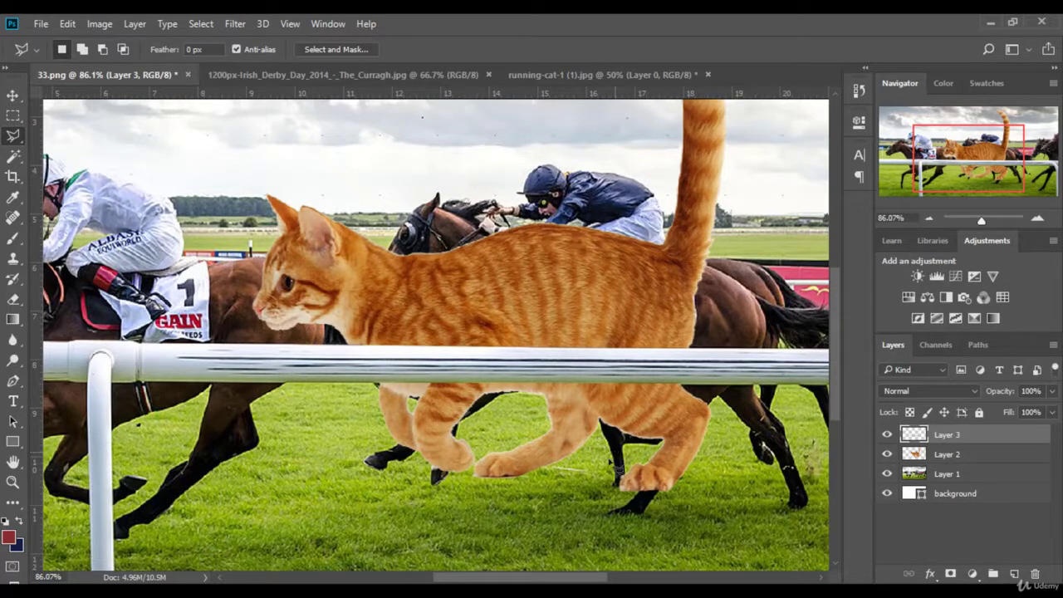
{"action": "left_click", "coordinate": [981, 478]}
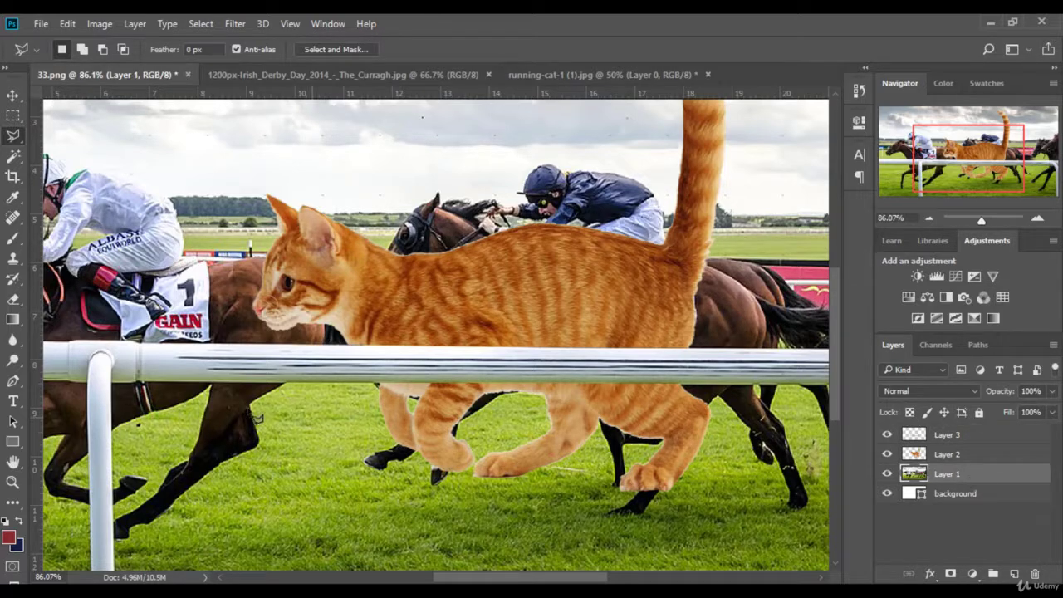
{"action": "left_click", "coordinate": [13, 261]}
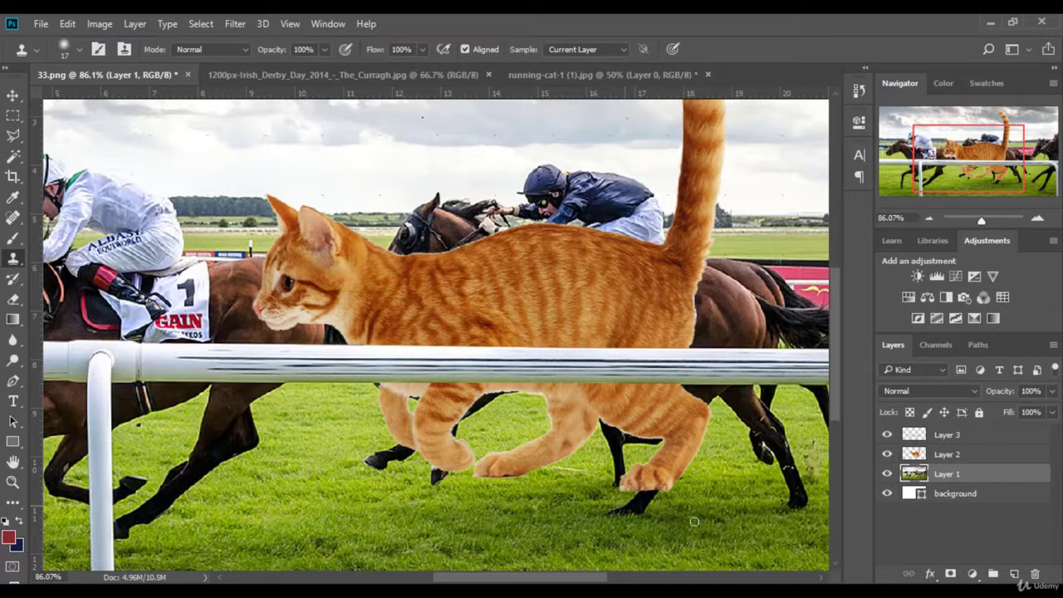
Step: Set the Clone Stamp brush to 34 px and sample nearby grass as source
{"action": "left_click", "coordinate": [86, 51]}
{"action": "left_click_drag", "start_coordinate": [107, 93], "coordinate": [103, 94]}
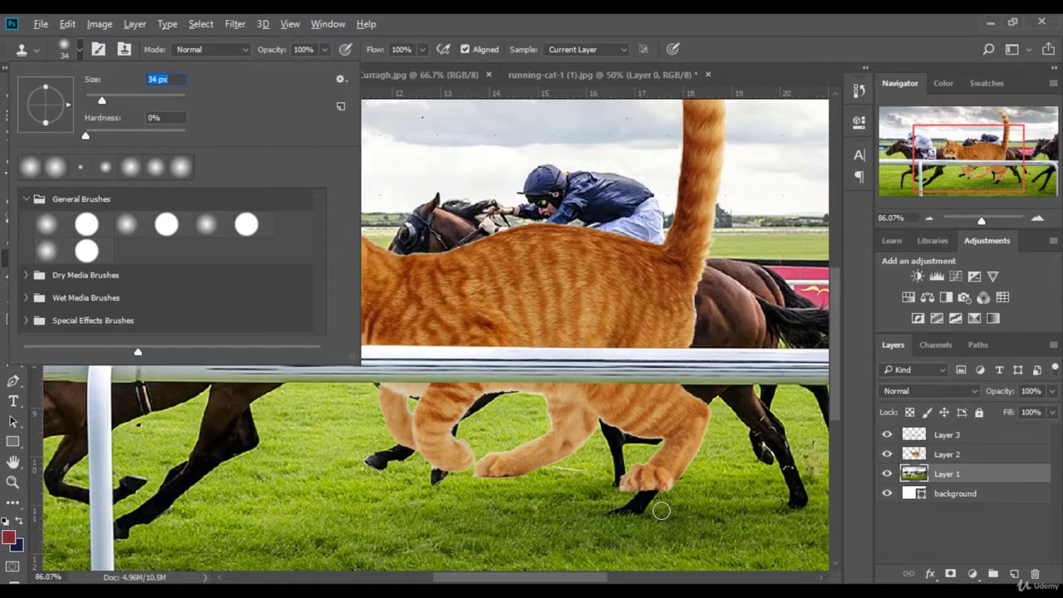
{"action": "key", "text": "Return"}
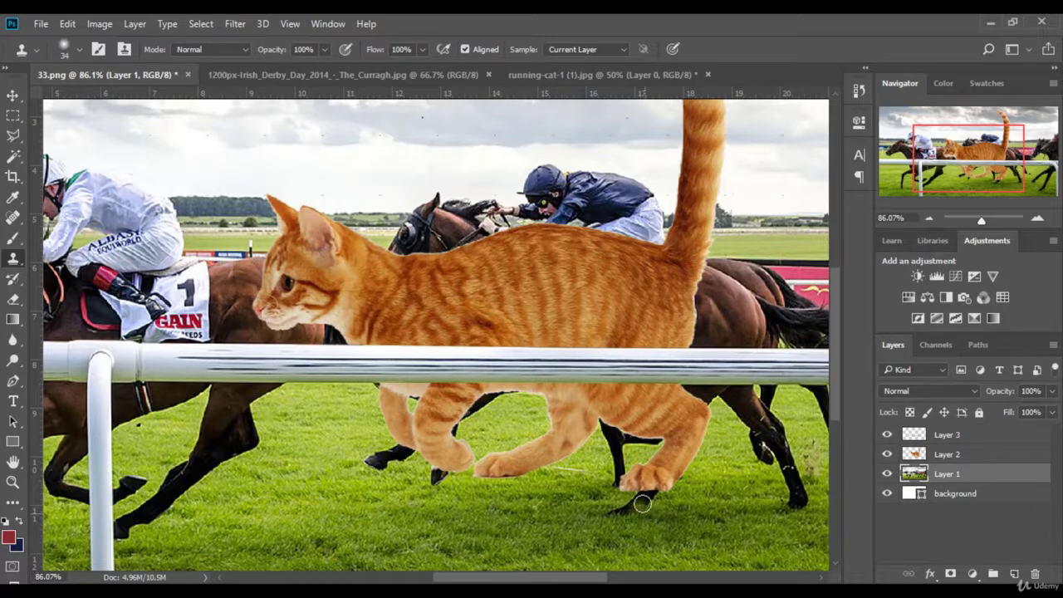
{"action": "left_click_drag", "start_coordinate": [642, 503], "coordinate": [627, 508]}
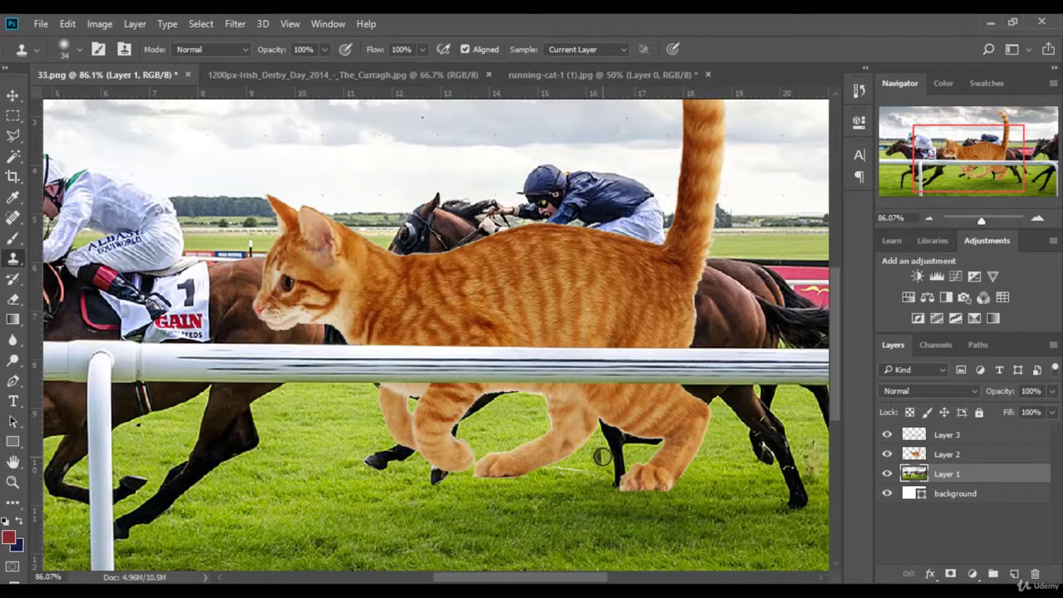
{"action": "left_click", "coordinate": [599, 455], "text": "alt"}
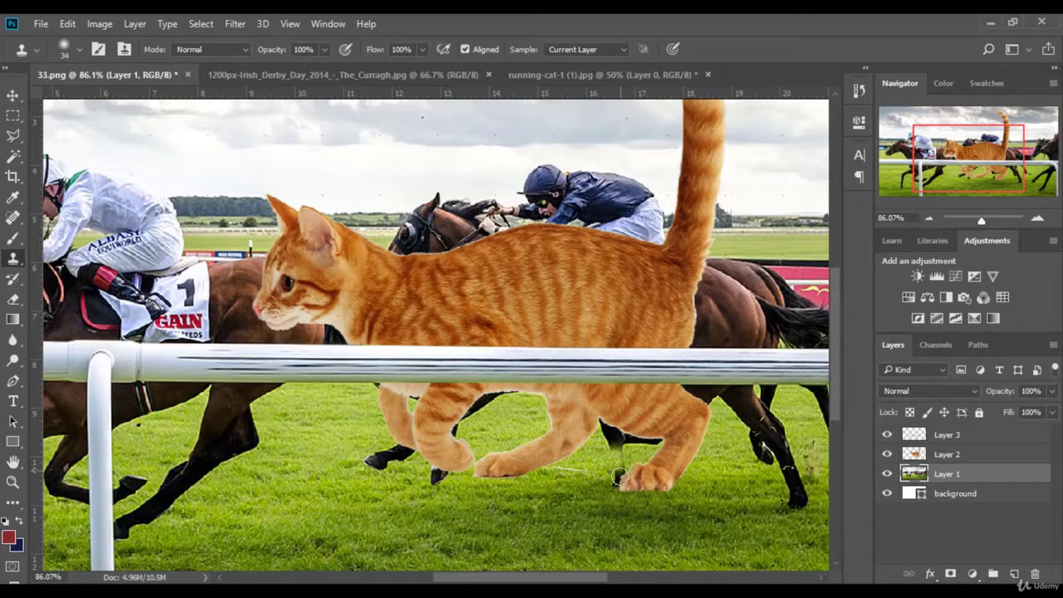
Step: Clone grass over the dark hoof beside and under the cat's front paw
{"action": "left_click_drag", "start_coordinate": [619, 476], "coordinate": [614, 471]}
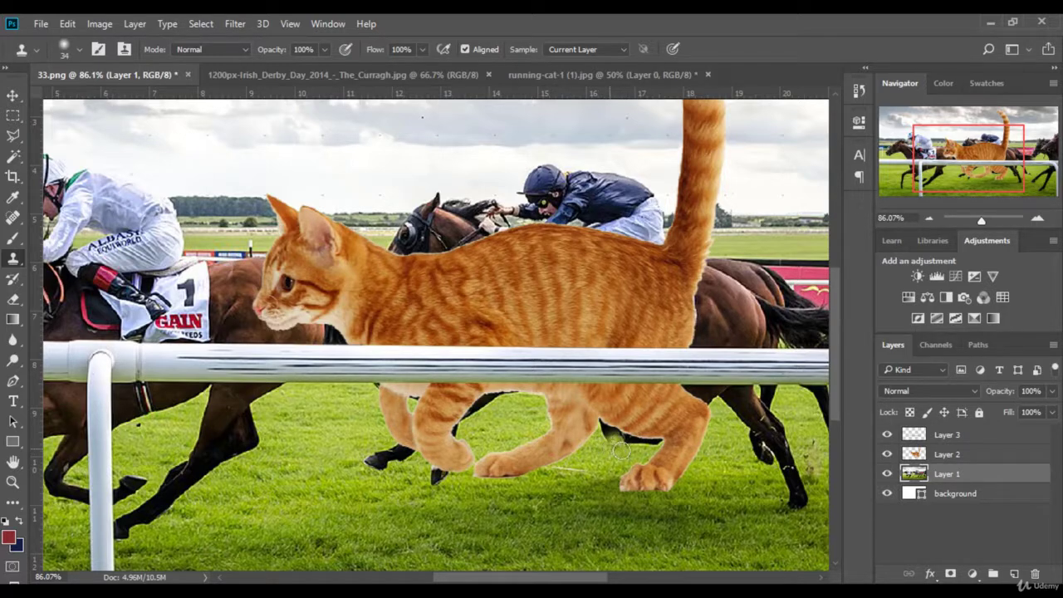
{"action": "left_click_drag", "start_coordinate": [621, 450], "coordinate": [657, 443]}
{"action": "mouse_move", "coordinate": [608, 431]}
{"action": "left_mouse_down"}
{"action": "mouse_move", "coordinate": [619, 438]}
{"action": "mouse_move", "coordinate": [601, 431]}
{"action": "left_mouse_up"}
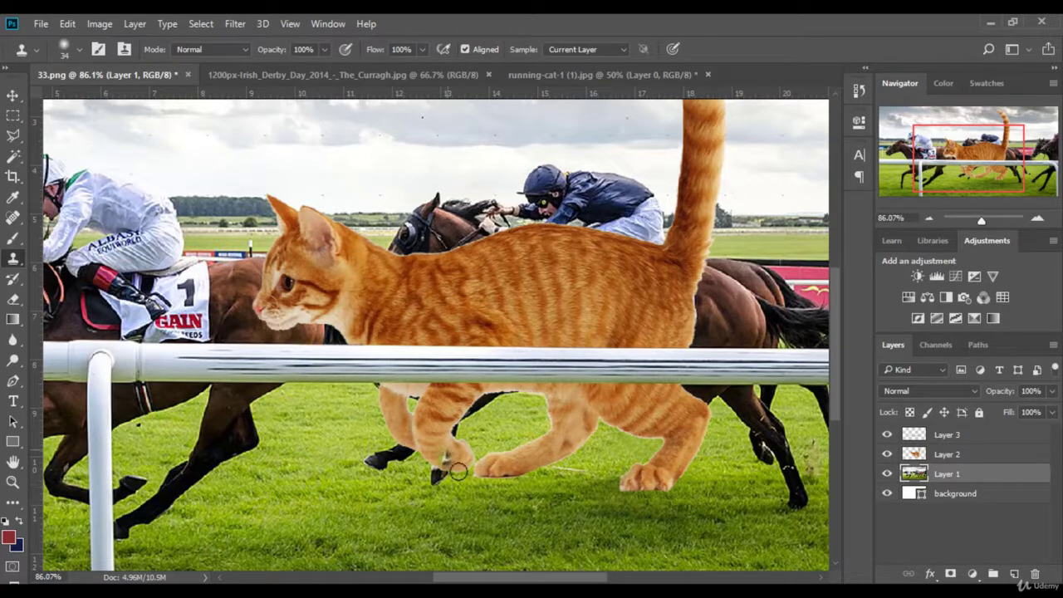
{"action": "scroll", "coordinate": [368, 484], "scroll_direction": "up", "scroll_amount": 1}
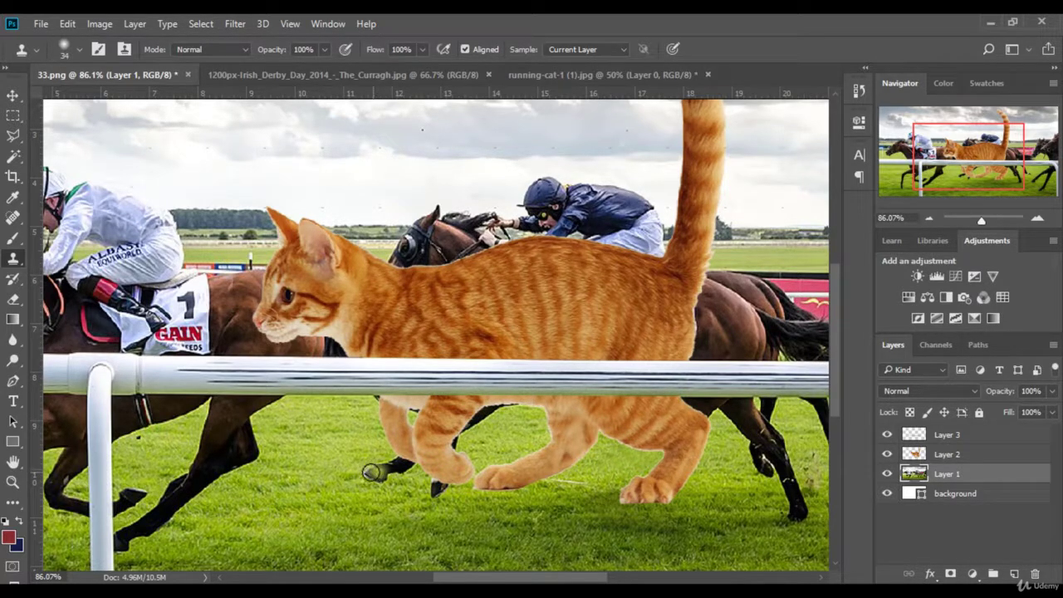
{"action": "left_click_drag", "start_coordinate": [372, 472], "coordinate": [401, 462]}
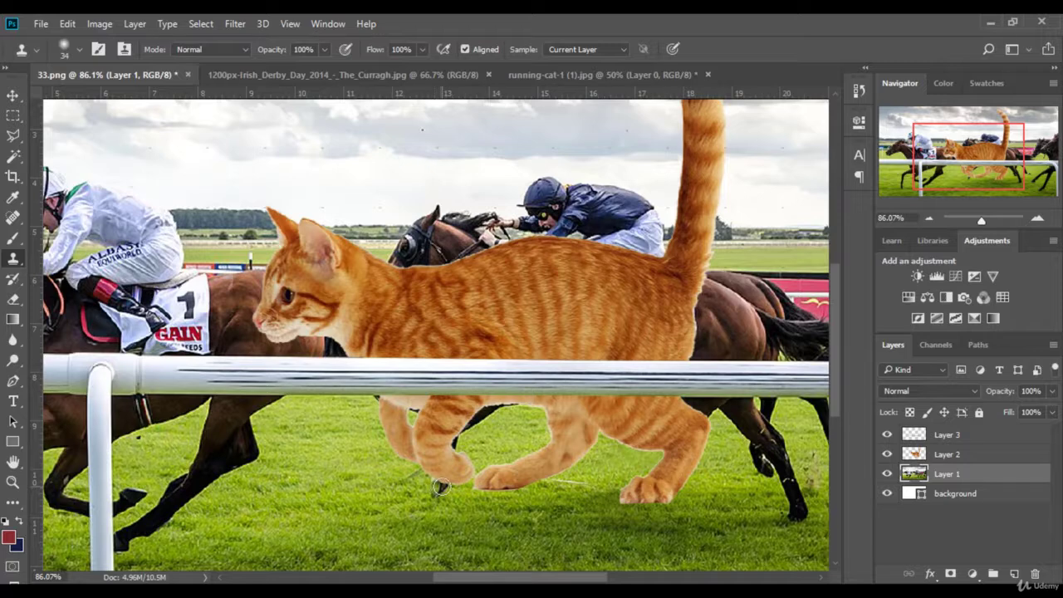
{"action": "mouse_move", "coordinate": [441, 486]}
{"action": "left_mouse_down"}
{"action": "mouse_move", "coordinate": [390, 472]}
{"action": "mouse_move", "coordinate": [445, 485]}
{"action": "left_mouse_up"}
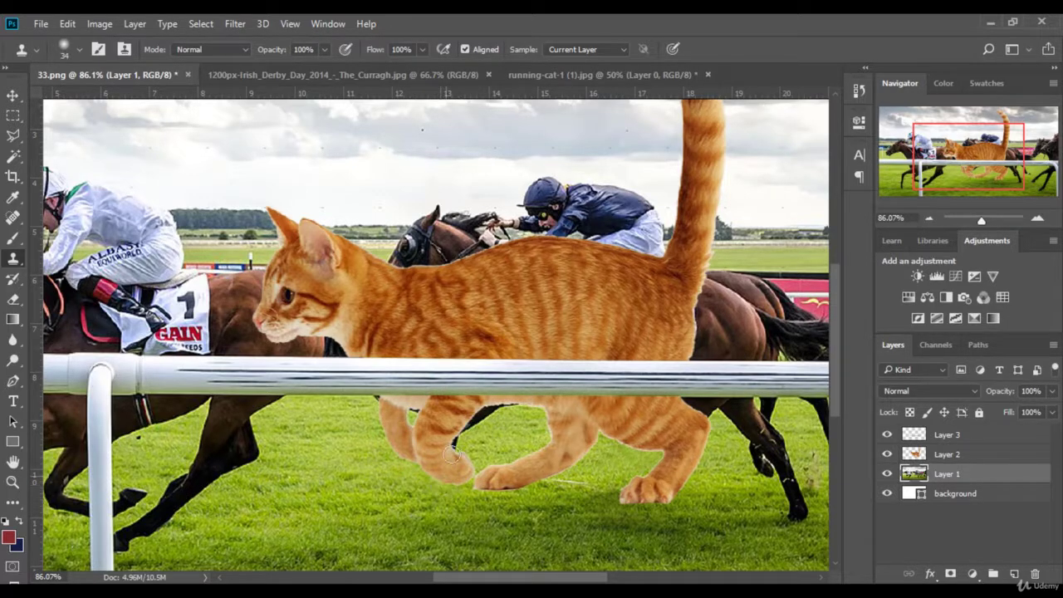
Step: Paint grass over the horse leg and hoof between the cat's legs
{"action": "left_click_drag", "start_coordinate": [440, 491], "coordinate": [487, 441]}
{"action": "left_click_drag", "start_coordinate": [498, 415], "coordinate": [473, 420]}
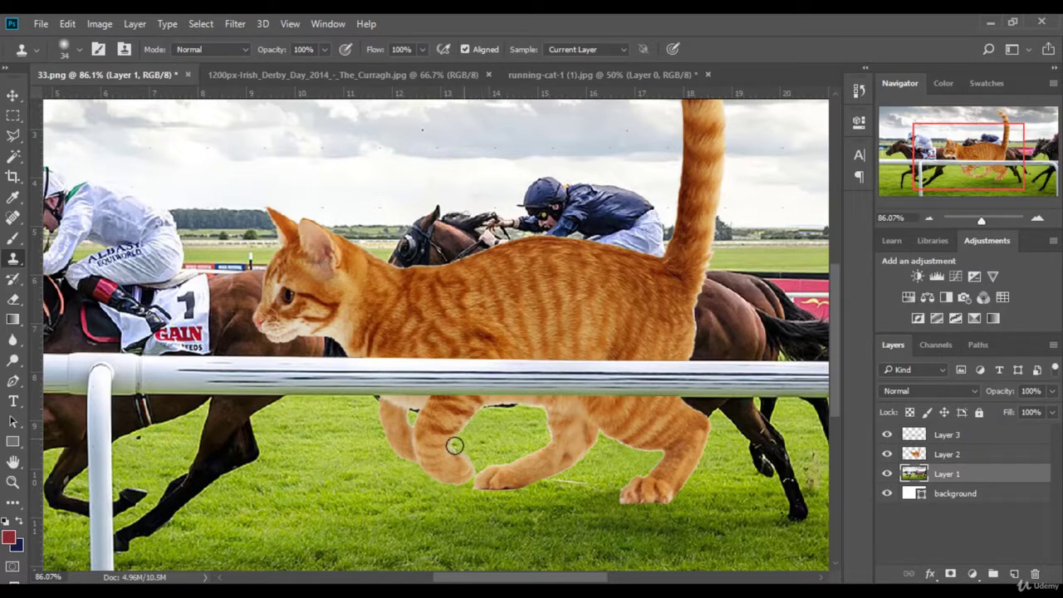
{"action": "left_click", "coordinate": [501, 423], "text": "alt"}
{"action": "mouse_move", "coordinate": [510, 404]}
{"action": "left_mouse_down"}
{"action": "mouse_move", "coordinate": [490, 404]}
{"action": "mouse_move", "coordinate": [453, 435]}
{"action": "left_mouse_up"}
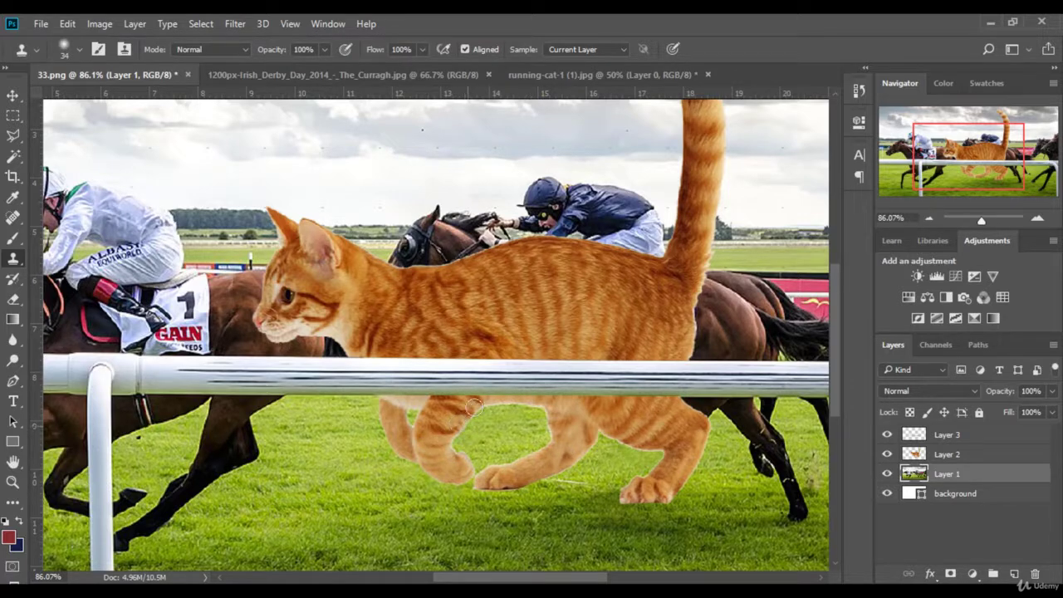
{"action": "left_click_drag", "start_coordinate": [422, 441], "coordinate": [479, 469]}
{"action": "left_click", "coordinate": [12, 138]}
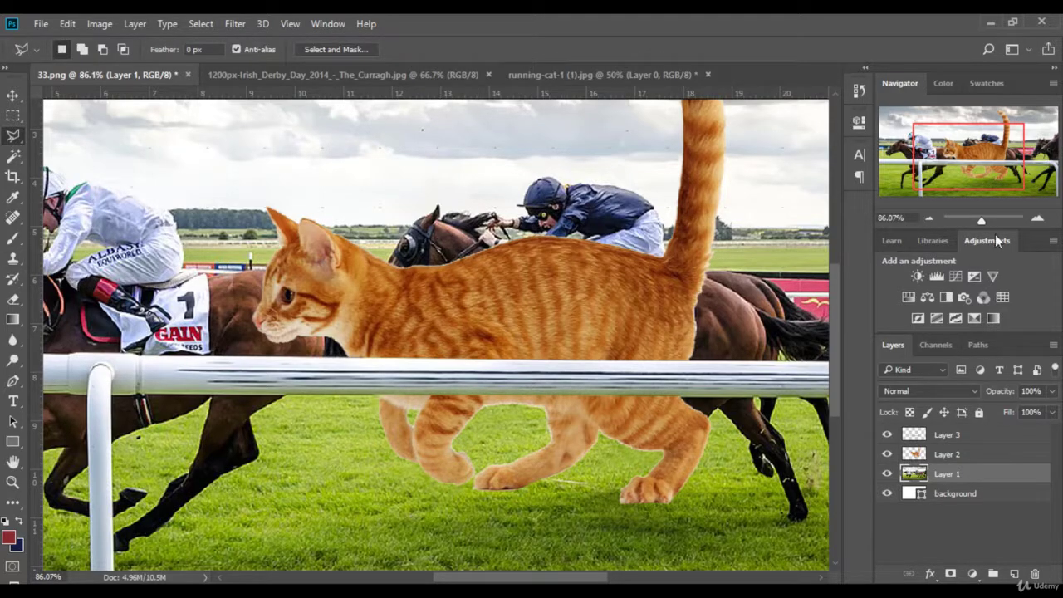
Step: Outline the white streak right of the cat's paw and delete it
{"action": "scroll", "coordinate": [661, 500], "scroll_direction": "up", "scroll_amount": 2}
{"action": "scroll", "coordinate": [661, 498], "scroll_direction": "up", "scroll_amount": 2}
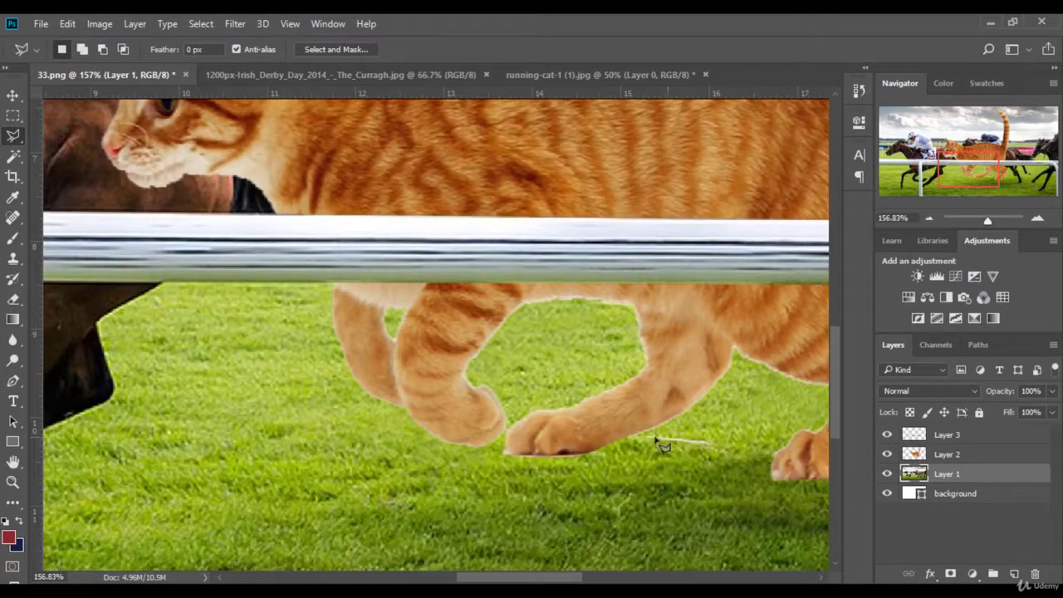
{"action": "left_click", "coordinate": [639, 436]}
{"action": "left_click", "coordinate": [674, 420]}
{"action": "left_click", "coordinate": [716, 420]}
{"action": "left_click", "coordinate": [740, 440]}
{"action": "left_click", "coordinate": [645, 443]}
{"action": "key", "text": "Delete"}
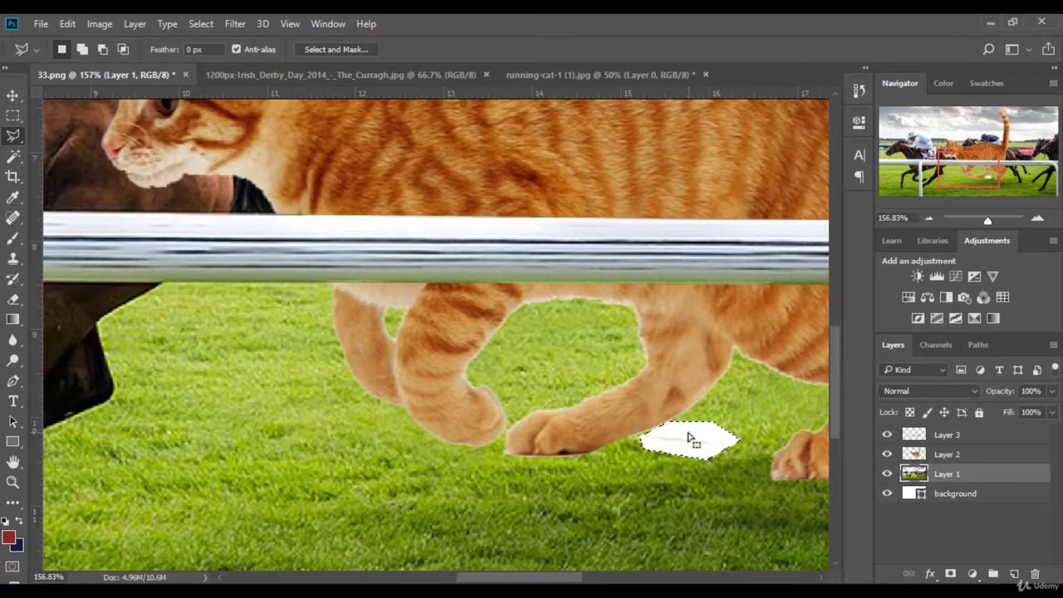
Step: Undo the wrong-layer delete, clear the streak from Layer 2, deselect, and zoom out
{"action": "left_click", "coordinate": [859, 121]}
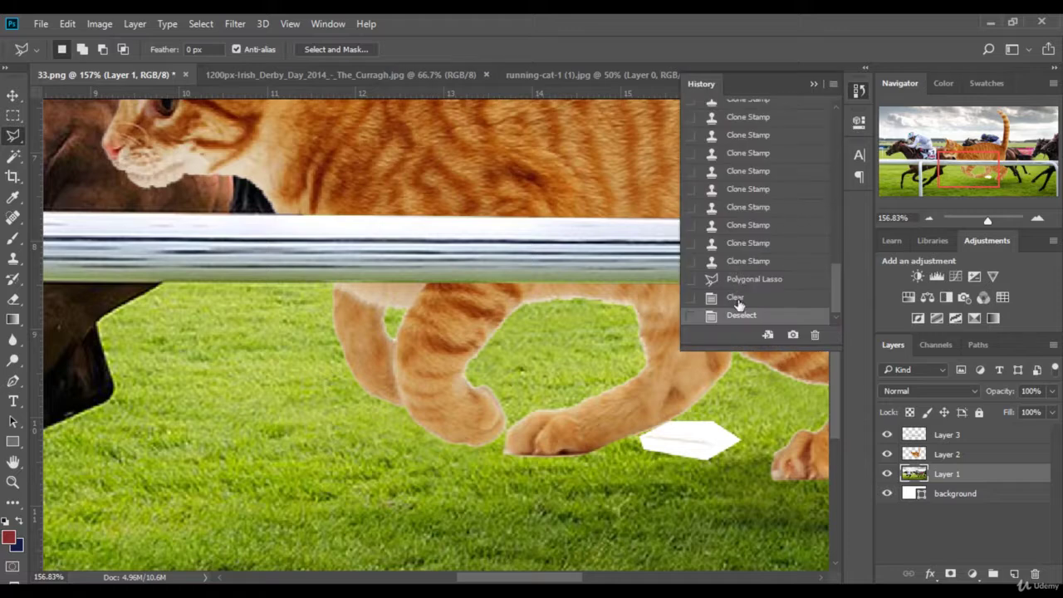
{"action": "left_click", "coordinate": [735, 297]}
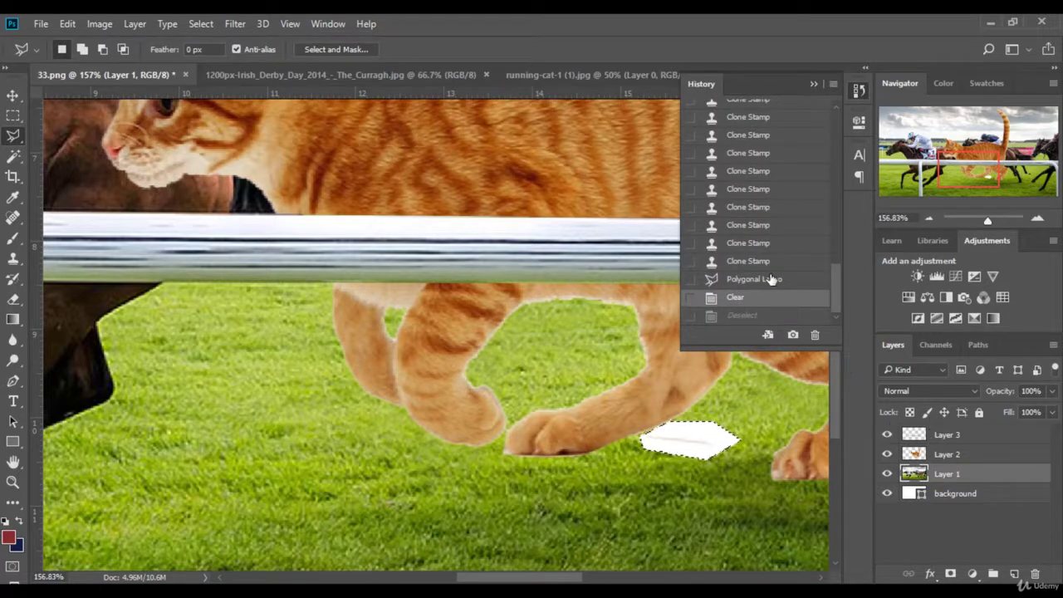
{"action": "left_click", "coordinate": [769, 279]}
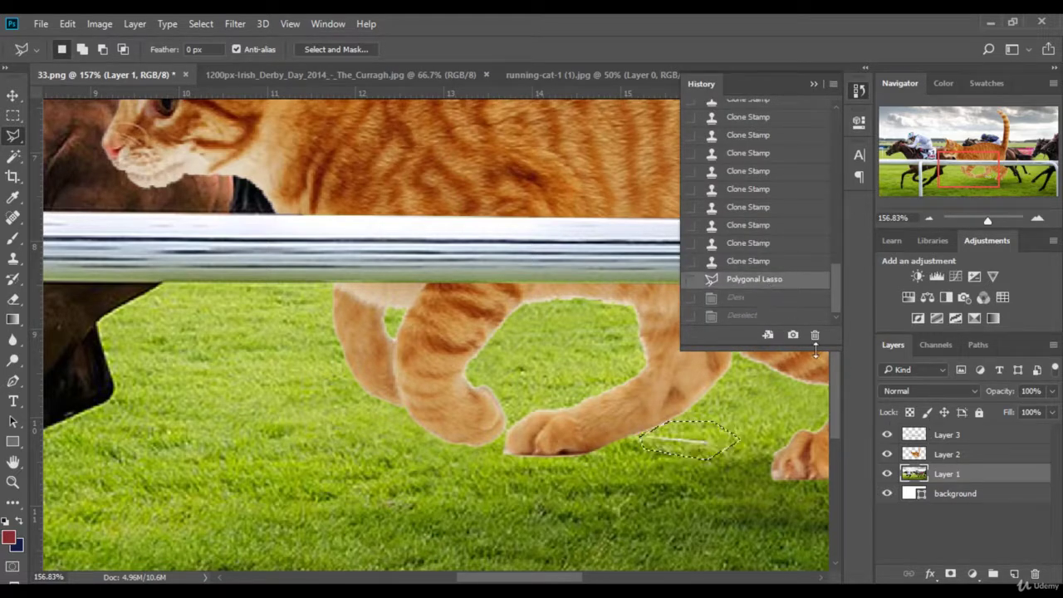
{"action": "left_click", "coordinate": [706, 440], "text": "ctrl"}
{"action": "key", "text": "Delete"}
{"action": "key", "text": "ctrl+d"}
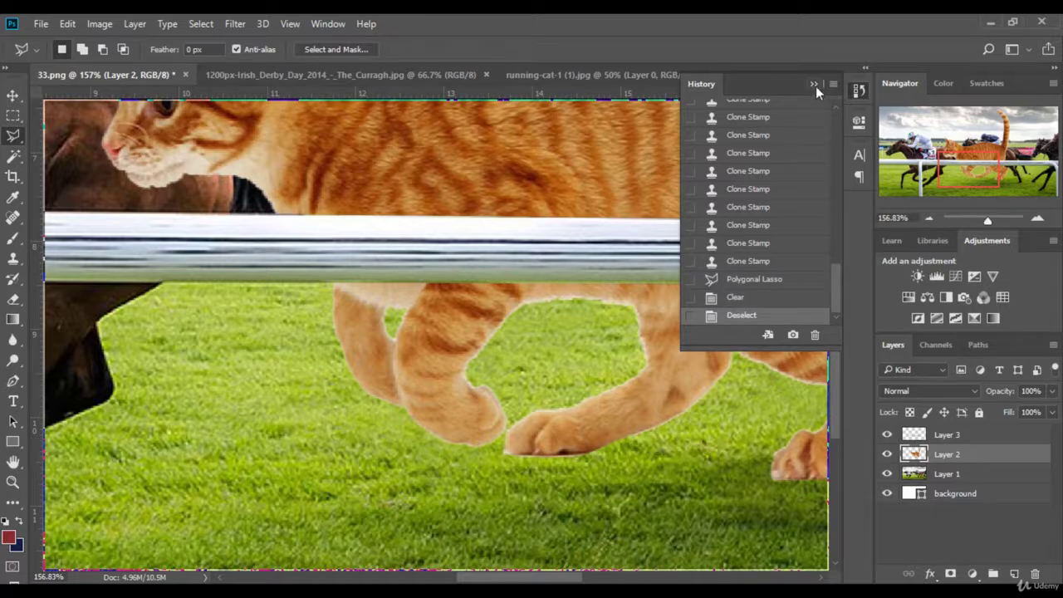
{"action": "left_click", "coordinate": [814, 85]}
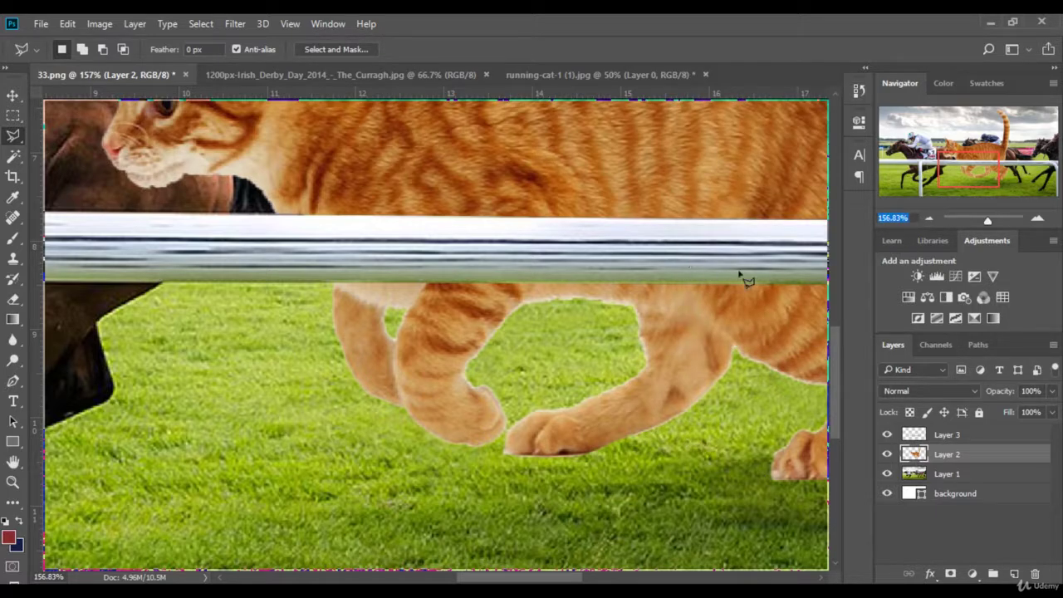
{"action": "type", "text": "50"}
{"action": "key", "text": "ctrl+minus"}
{"action": "key", "text": "ctrl+minus"}
{"action": "key", "text": "ctrl+minus"}
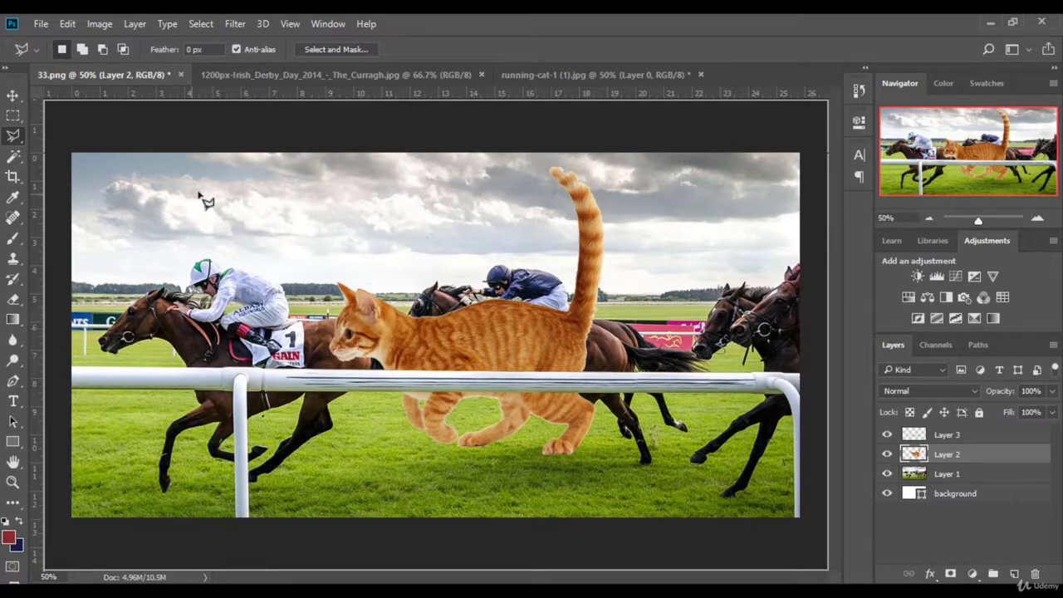
Step: Apply Hue/Saturation to the cat layer with Saturation lowered to -37
{"action": "left_click", "coordinate": [100, 24]}
{"action": "mouse_move", "coordinate": [124, 64]}
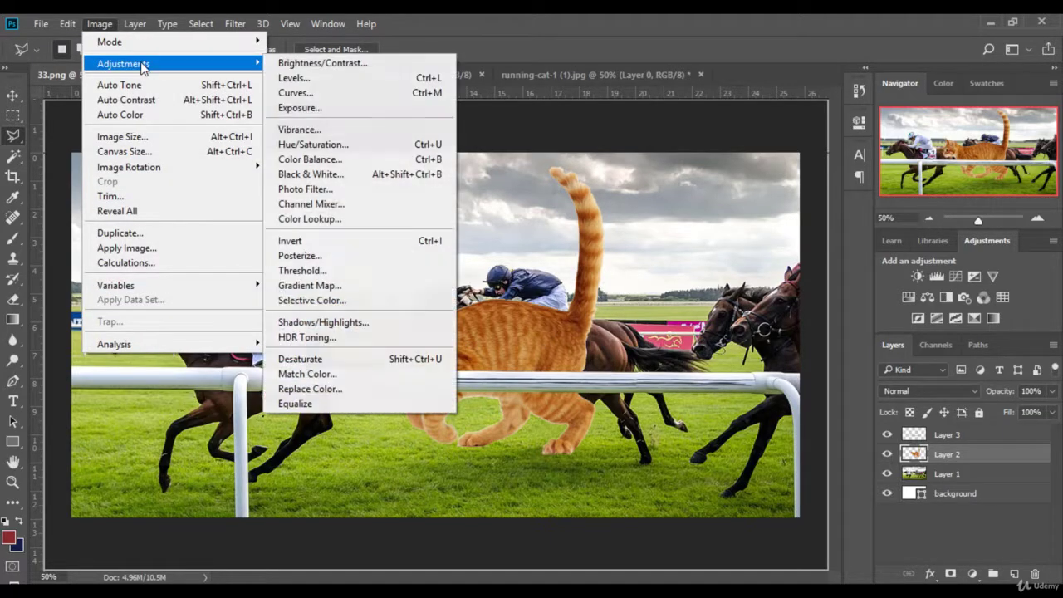
{"action": "left_click", "coordinate": [341, 148]}
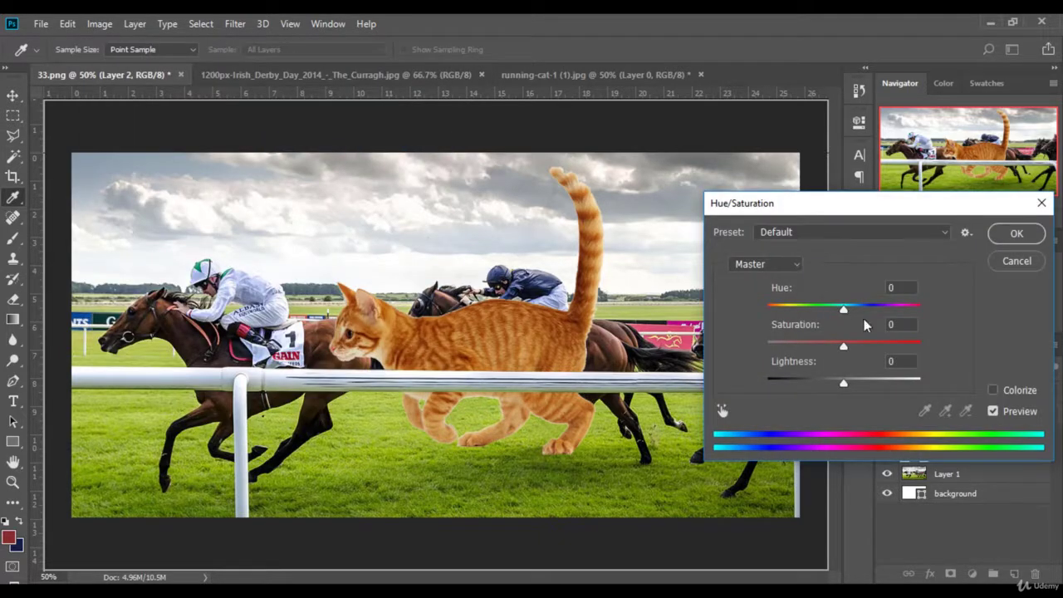
{"action": "left_click_drag", "start_coordinate": [844, 347], "coordinate": [821, 344]}
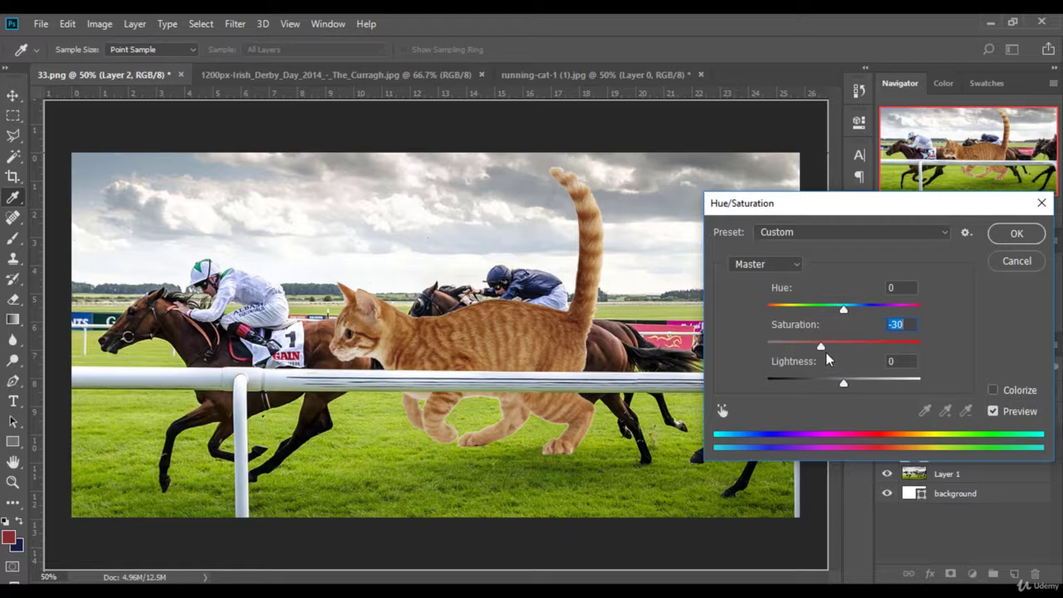
{"action": "left_click_drag", "start_coordinate": [822, 345], "coordinate": [814, 347]}
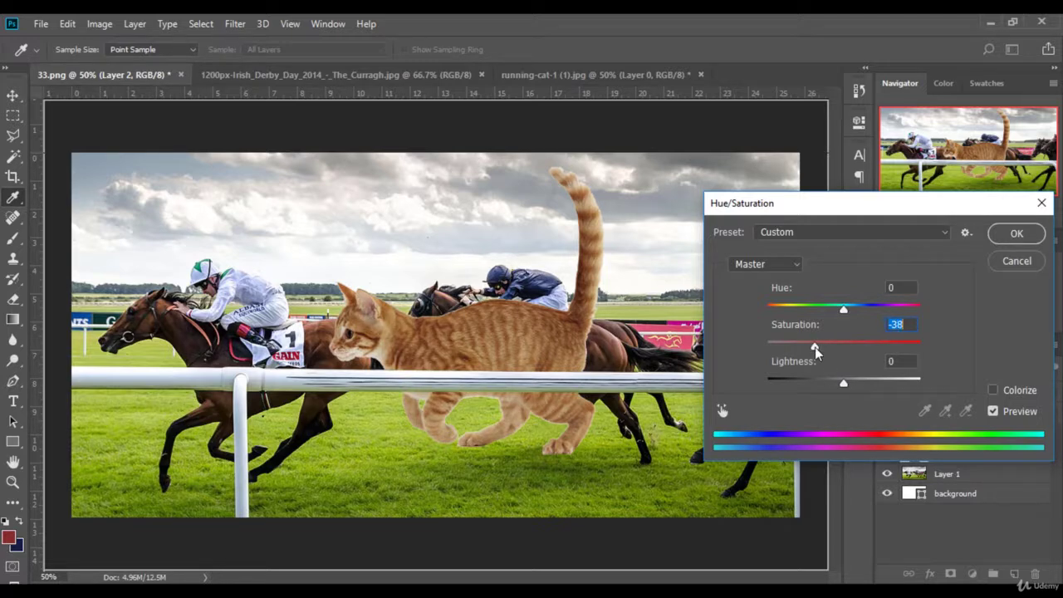
{"action": "left_click", "coordinate": [1016, 234]}
Step: Apply Levels with black input 11 to the cat, then zoom in and out to check
{"action": "key", "text": "l"}
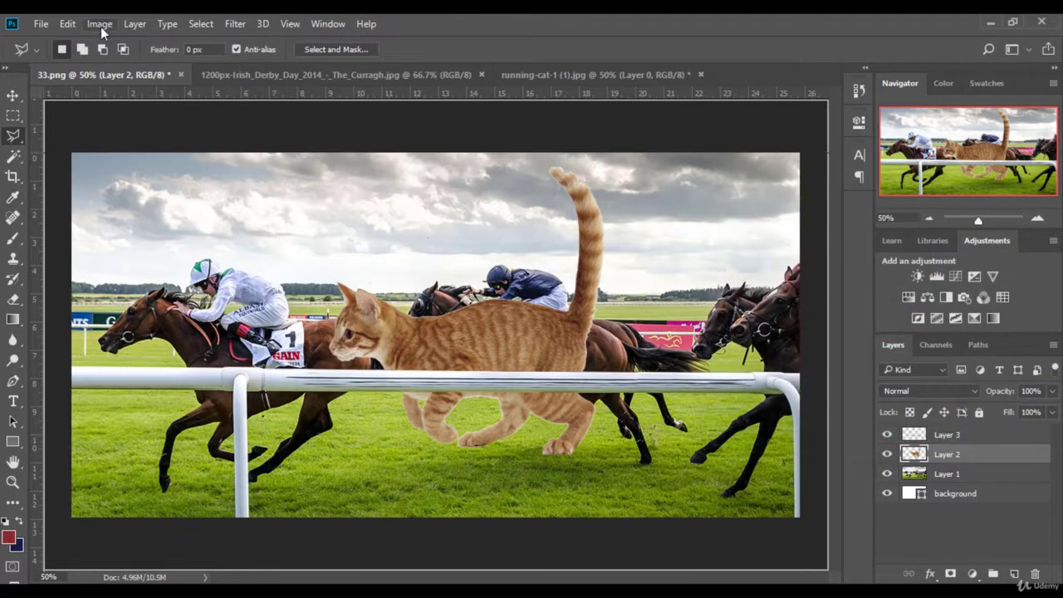
{"action": "left_click", "coordinate": [101, 25]}
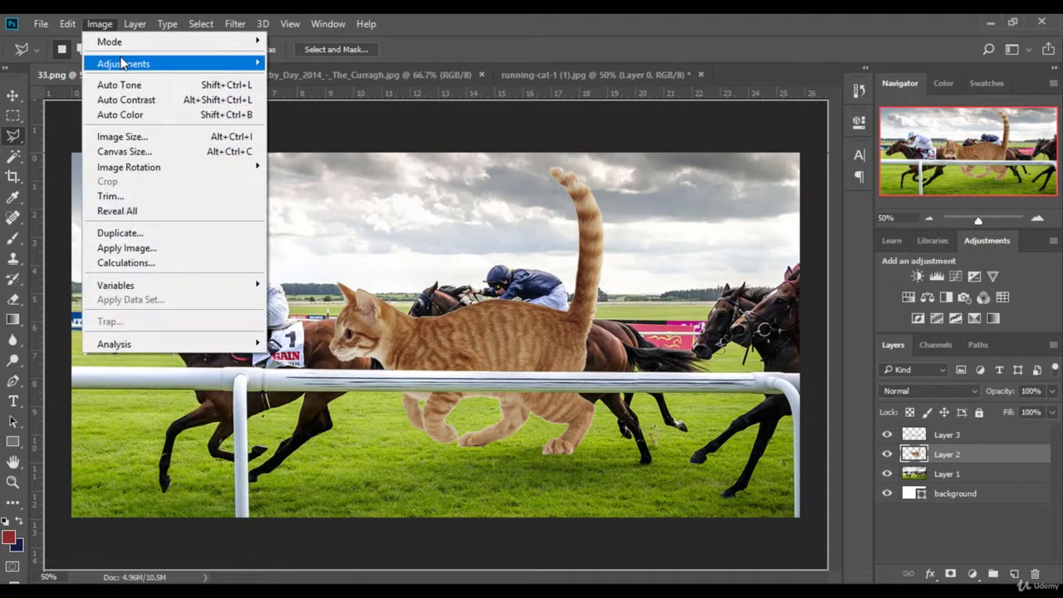
{"action": "mouse_move", "coordinate": [124, 64]}
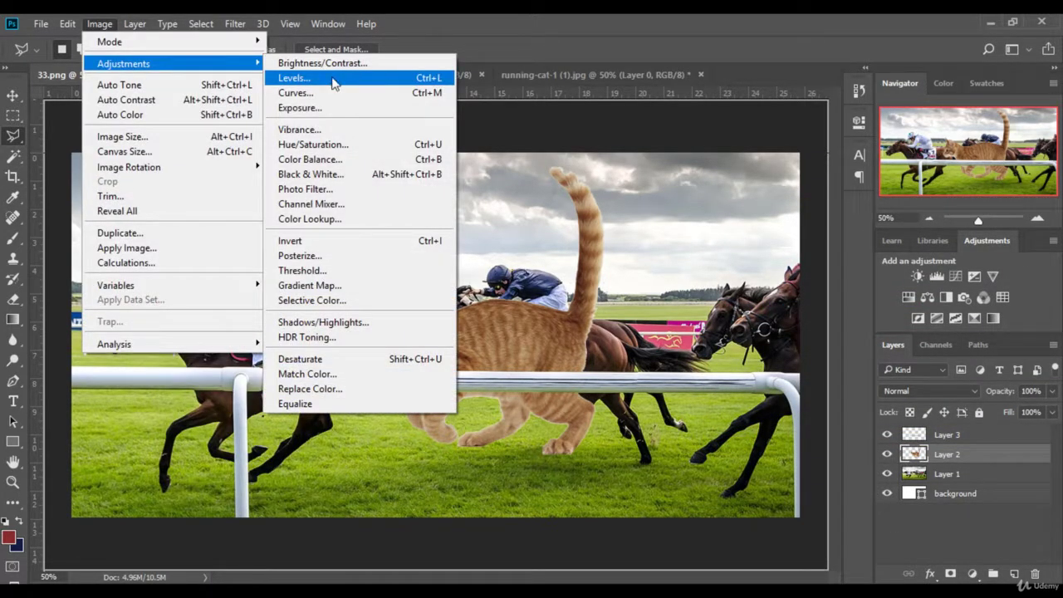
{"action": "left_click", "coordinate": [334, 83]}
{"action": "left_click_drag", "start_coordinate": [706, 265], "coordinate": [712, 263]}
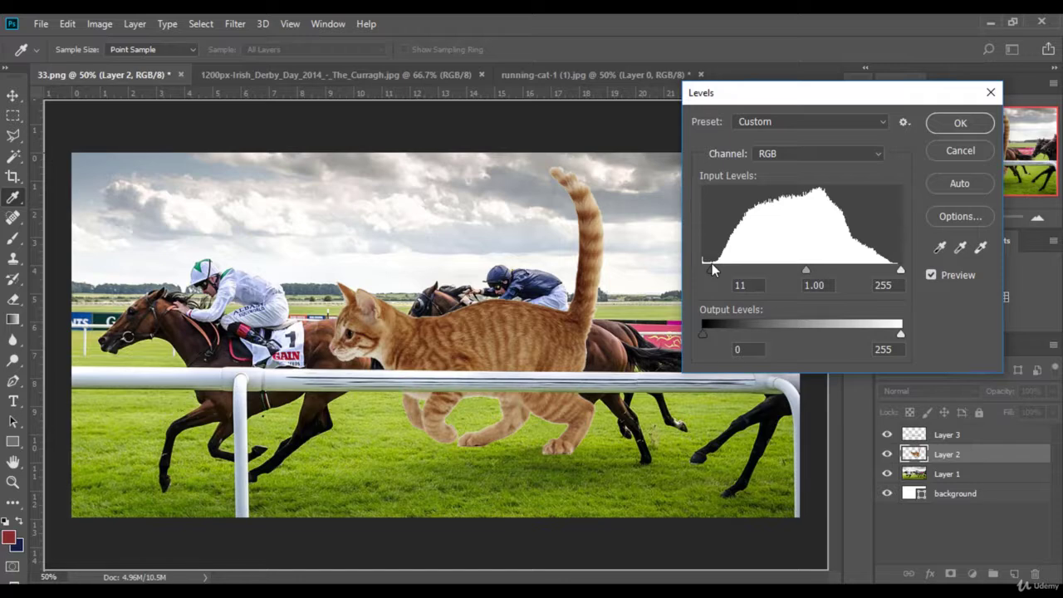
{"action": "left_click", "coordinate": [712, 263]}
{"action": "left_click", "coordinate": [959, 123]}
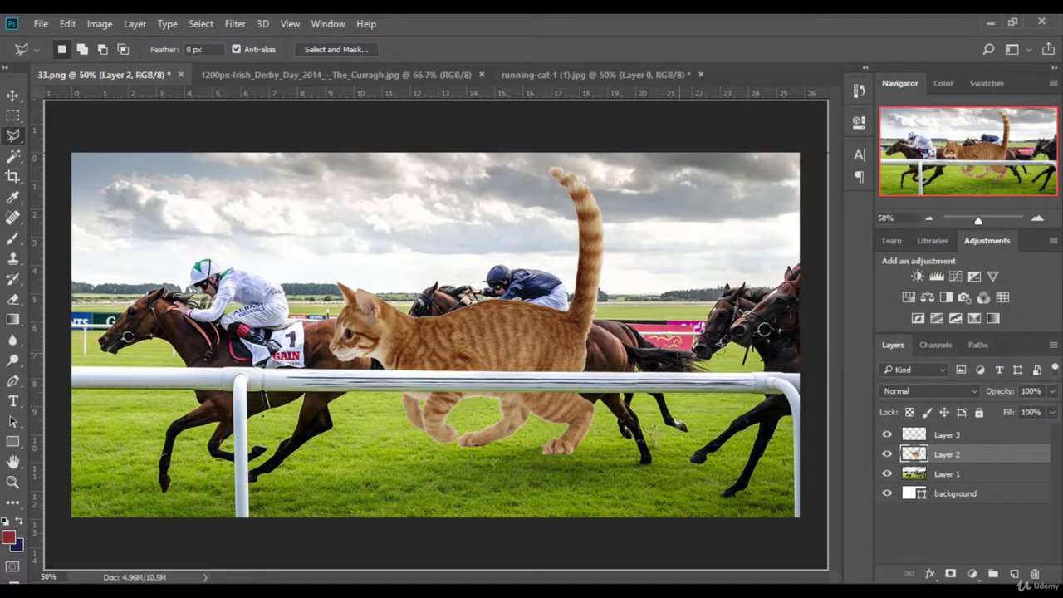
{"action": "left_click", "coordinate": [996, 218]}
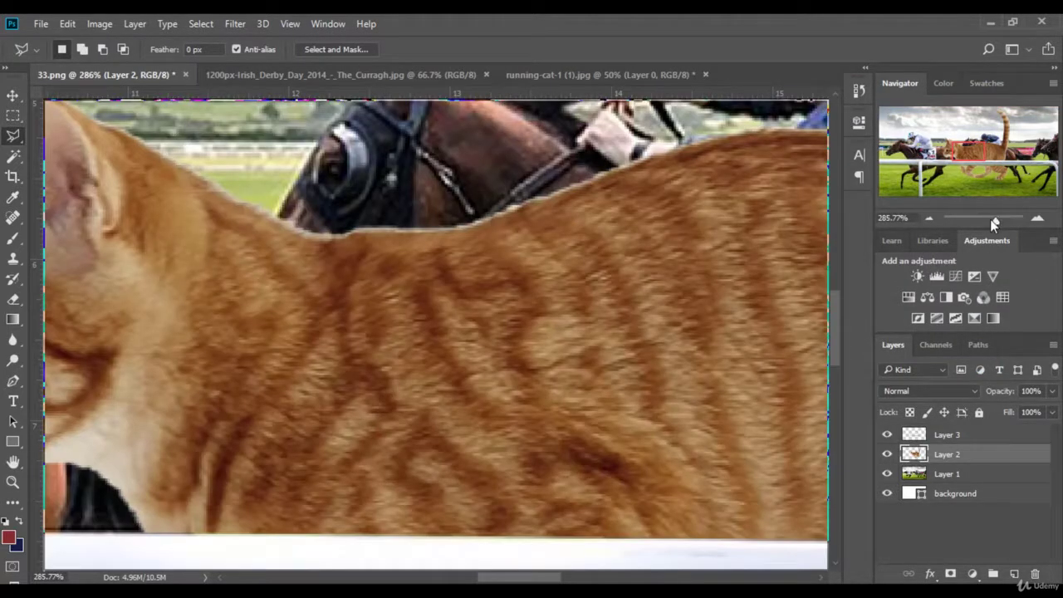
{"action": "left_click_drag", "start_coordinate": [990, 220], "coordinate": [980, 220]}
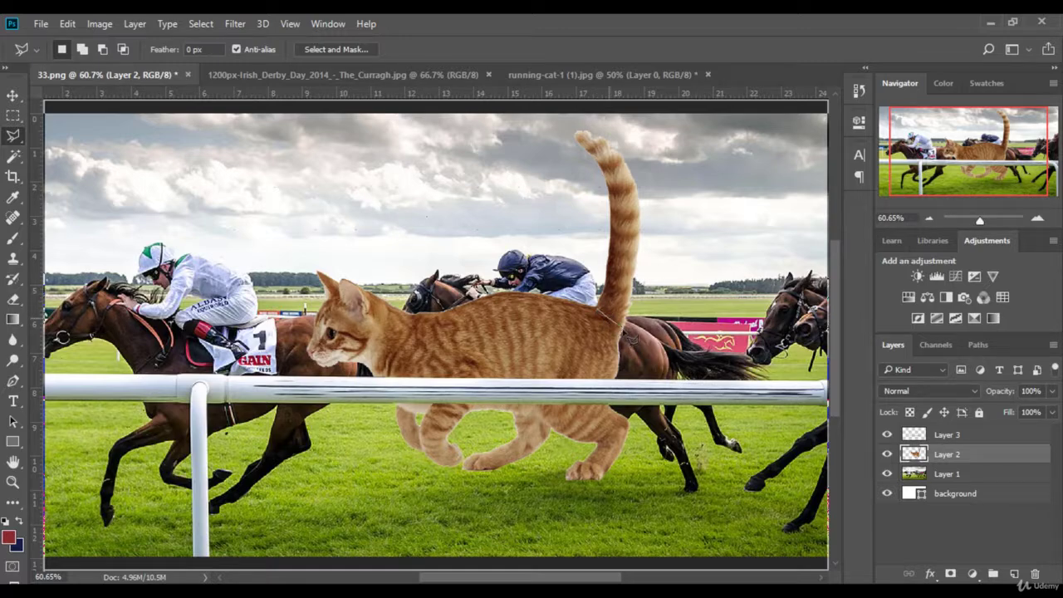
Step: Outline the cat's tail and cut it onto its own new layer
{"action": "left_click", "coordinate": [632, 341]}
{"action": "left_click", "coordinate": [679, 154]}
{"action": "left_click", "coordinate": [603, 118]}
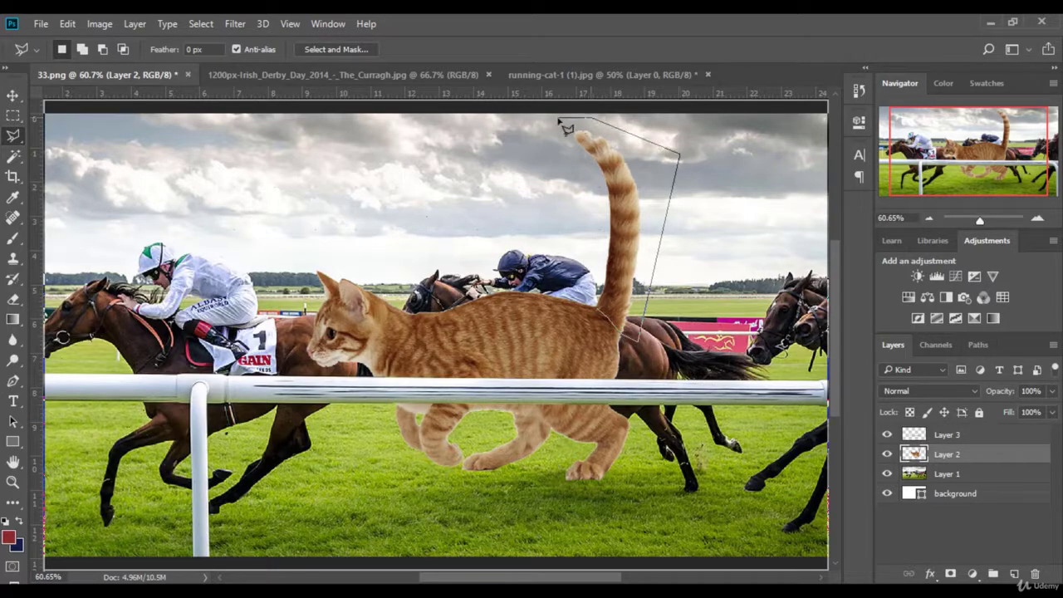
{"action": "left_click", "coordinate": [557, 121]}
{"action": "double_click", "coordinate": [604, 308]}
{"action": "right_click", "coordinate": [609, 256]}
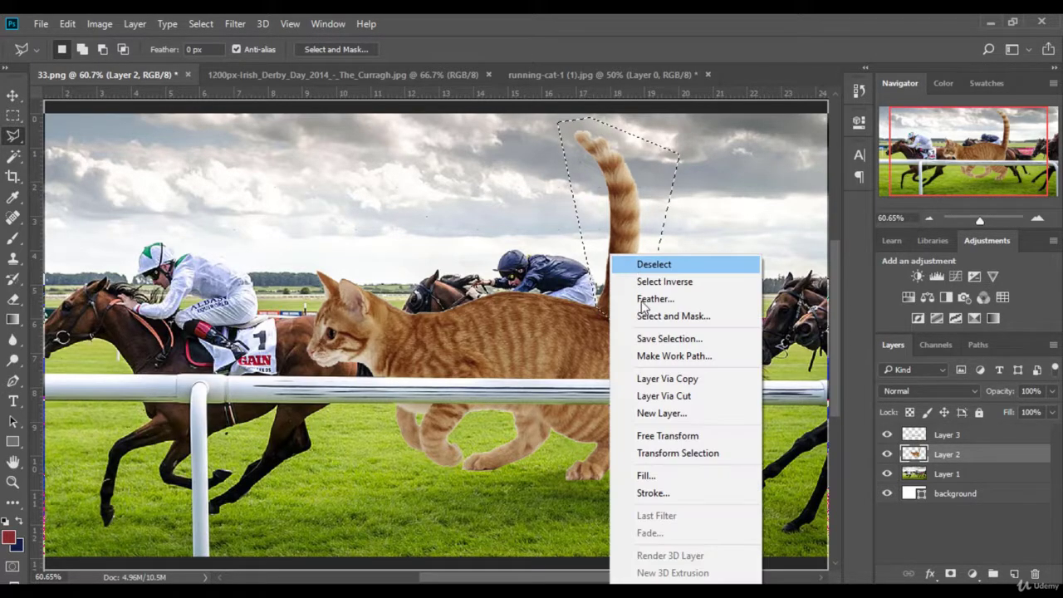
{"action": "left_click", "coordinate": [673, 396]}
Step: Shorten the tail and rotate it about 11° clockwise, then commit the transform
{"action": "key", "text": "v"}
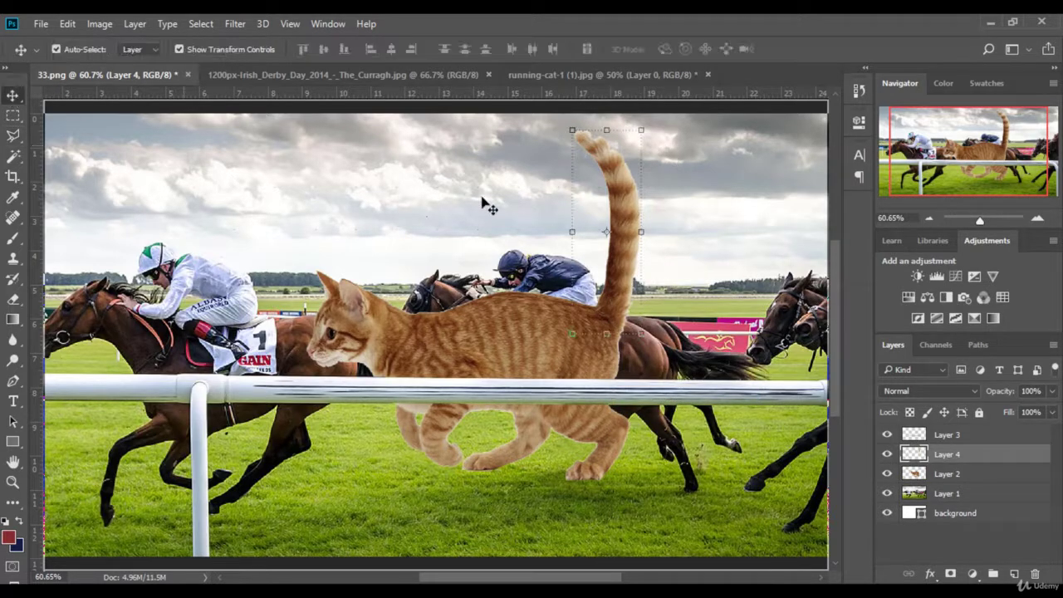
{"action": "mouse_move", "coordinate": [643, 133]}
{"action": "left_mouse_down"}
{"action": "mouse_move", "coordinate": [631, 201]}
{"action": "mouse_move", "coordinate": [611, 225]}
{"action": "left_mouse_up"}
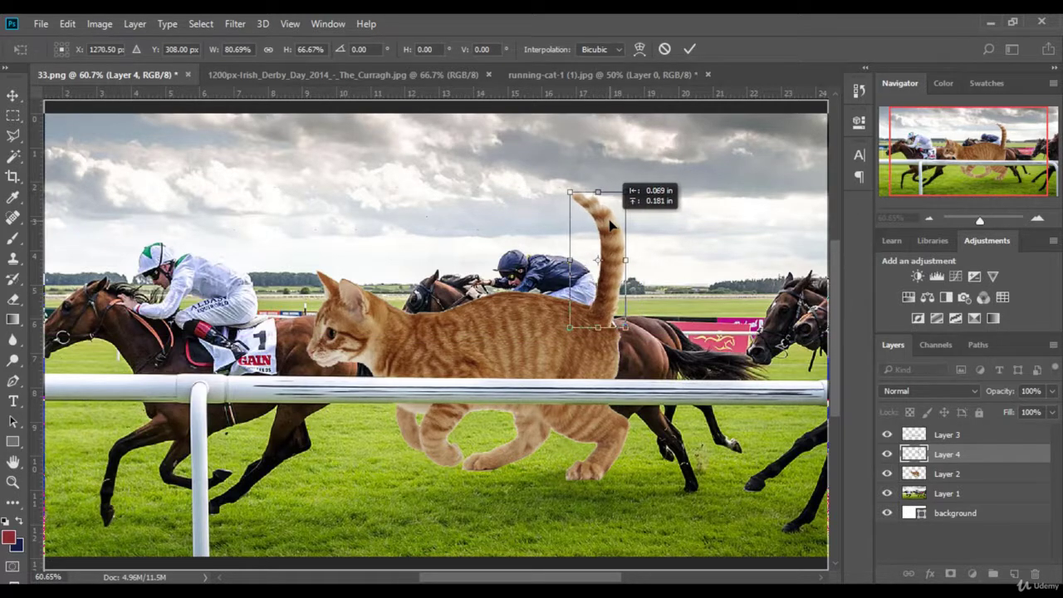
{"action": "left_click_drag", "start_coordinate": [640, 258], "coordinate": [625, 282]}
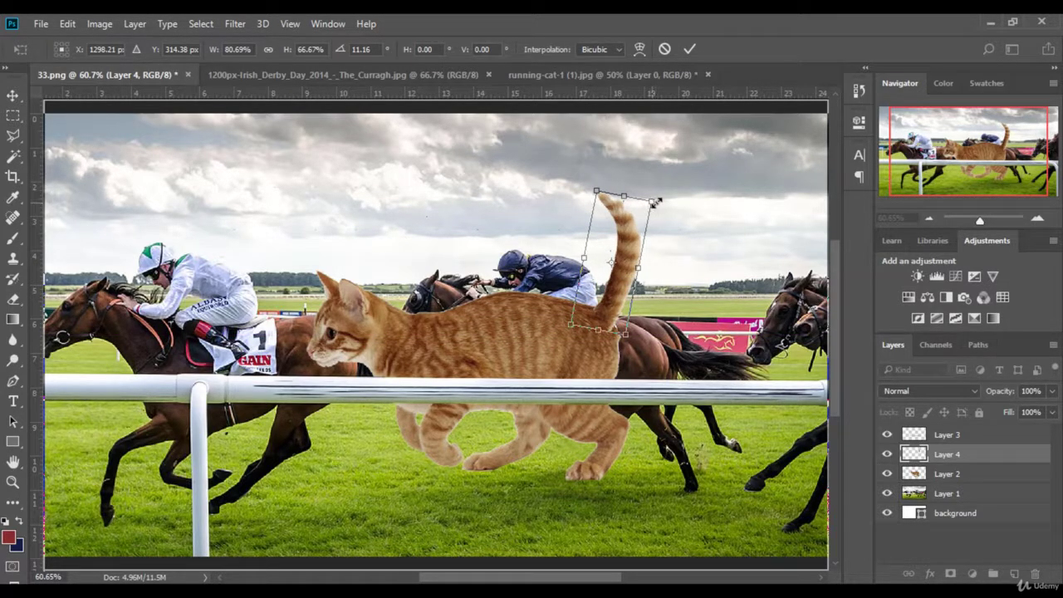
{"action": "left_click_drag", "start_coordinate": [655, 202], "coordinate": [658, 198]}
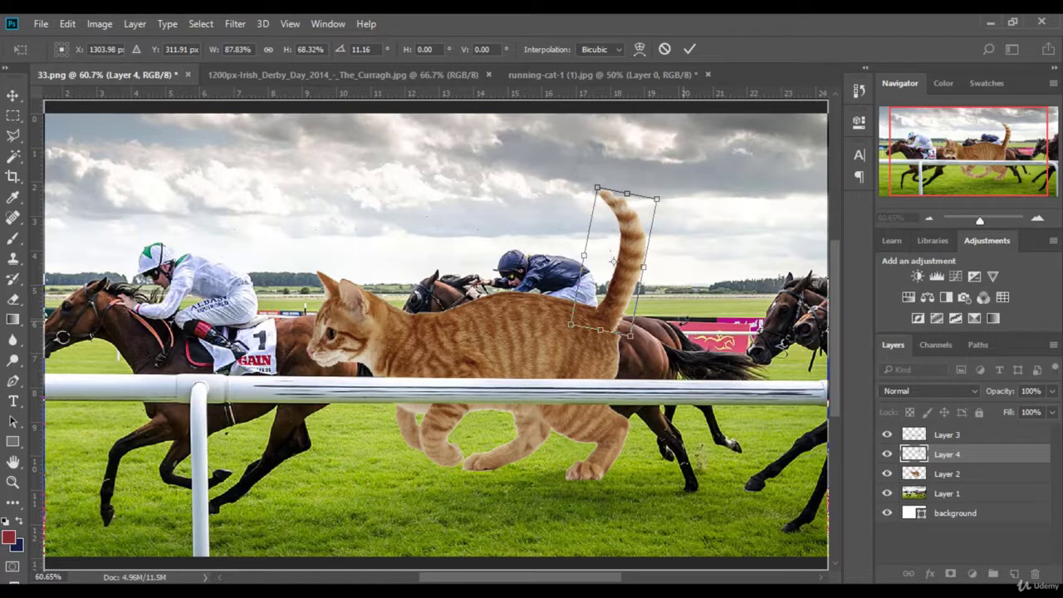
{"action": "key", "text": "Return"}
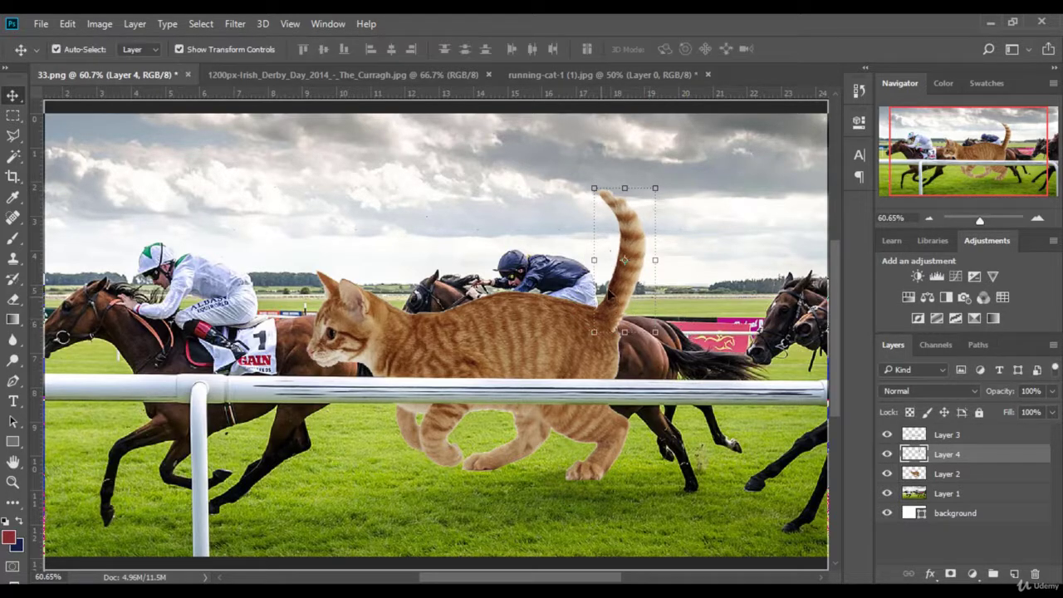
Step: Zoom in on the tail and set the Eraser brush to 47 px
{"action": "left_click", "coordinate": [989, 219]}
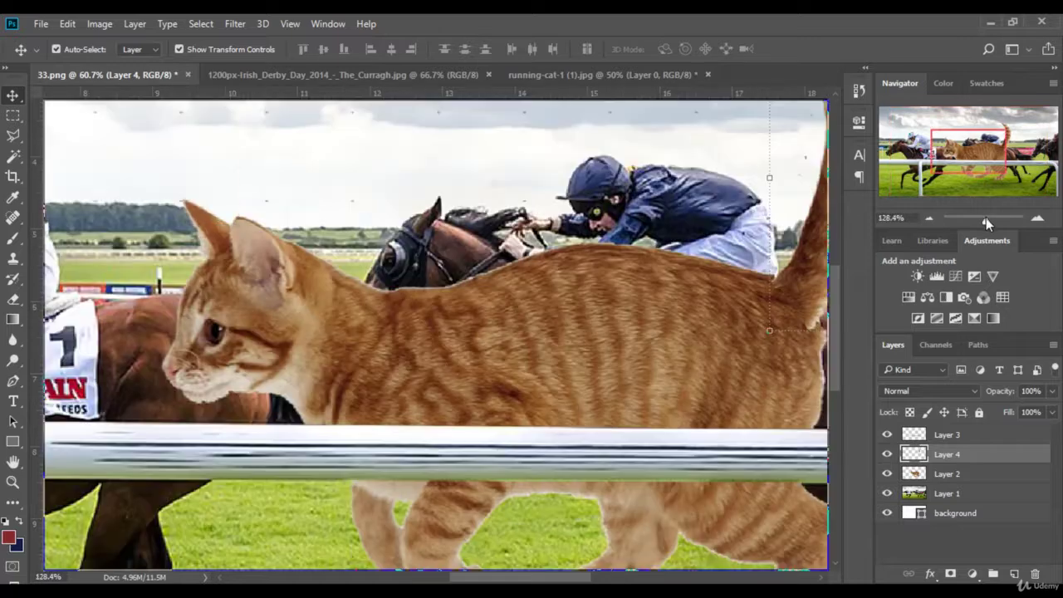
{"action": "left_click_drag", "start_coordinate": [551, 578], "coordinate": [587, 579]}
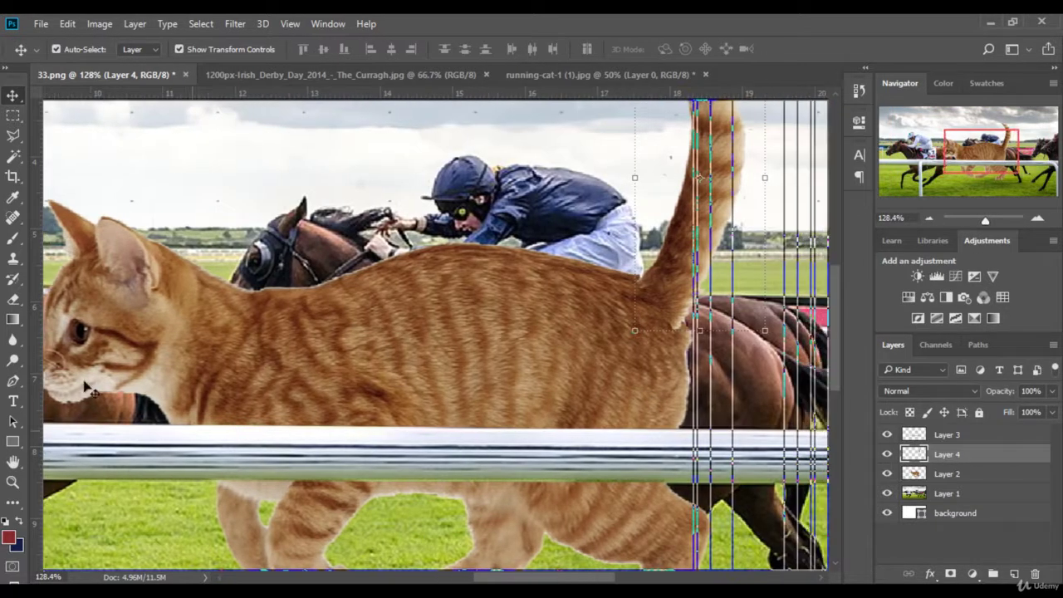
{"action": "left_click", "coordinate": [12, 302]}
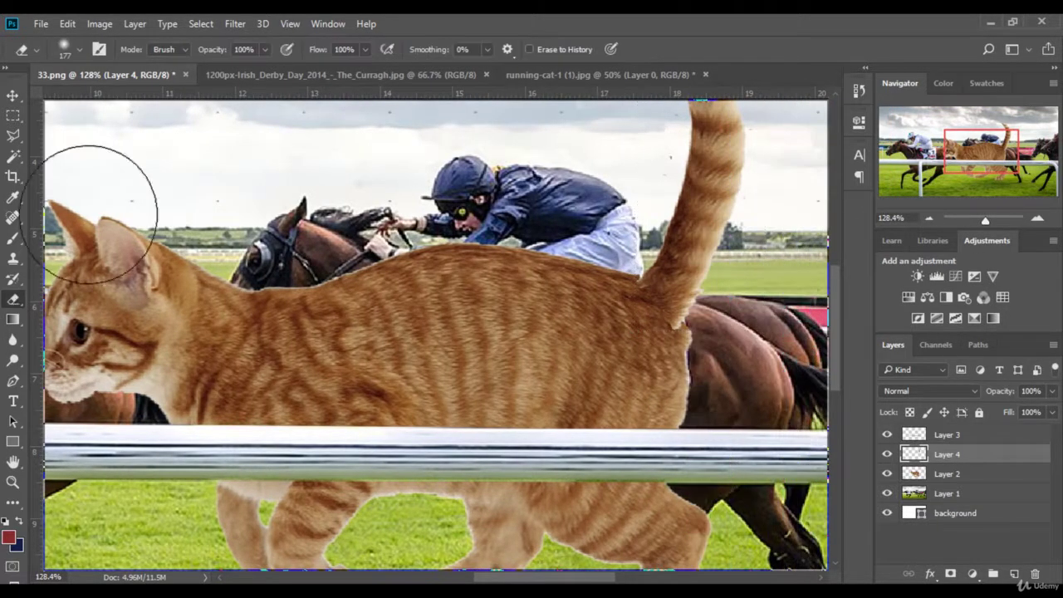
{"action": "left_click", "coordinate": [74, 48]}
{"action": "left_click_drag", "start_coordinate": [123, 99], "coordinate": [109, 96]}
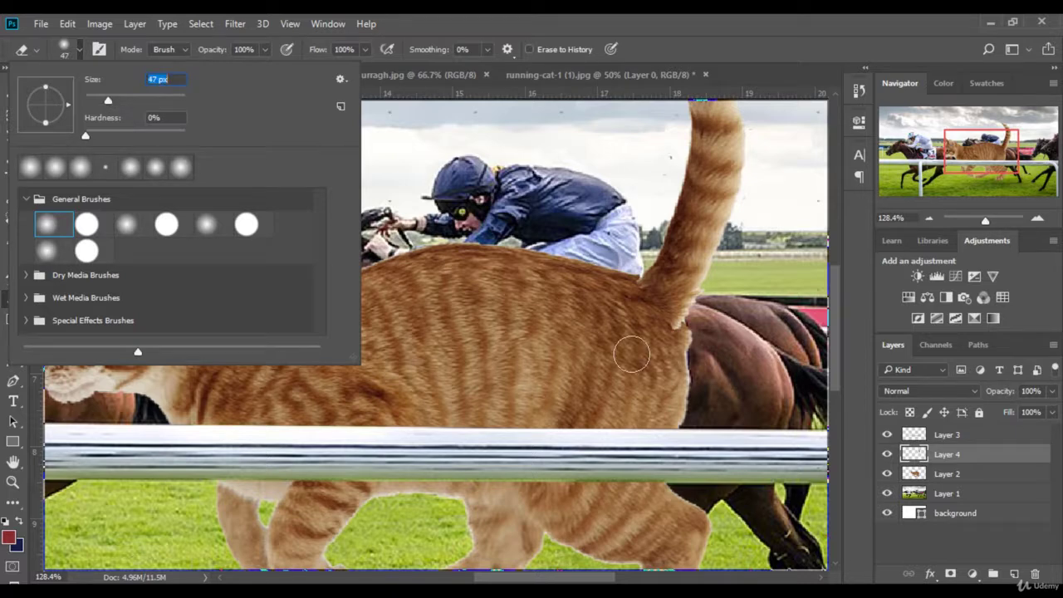
{"action": "key", "text": "Return"}
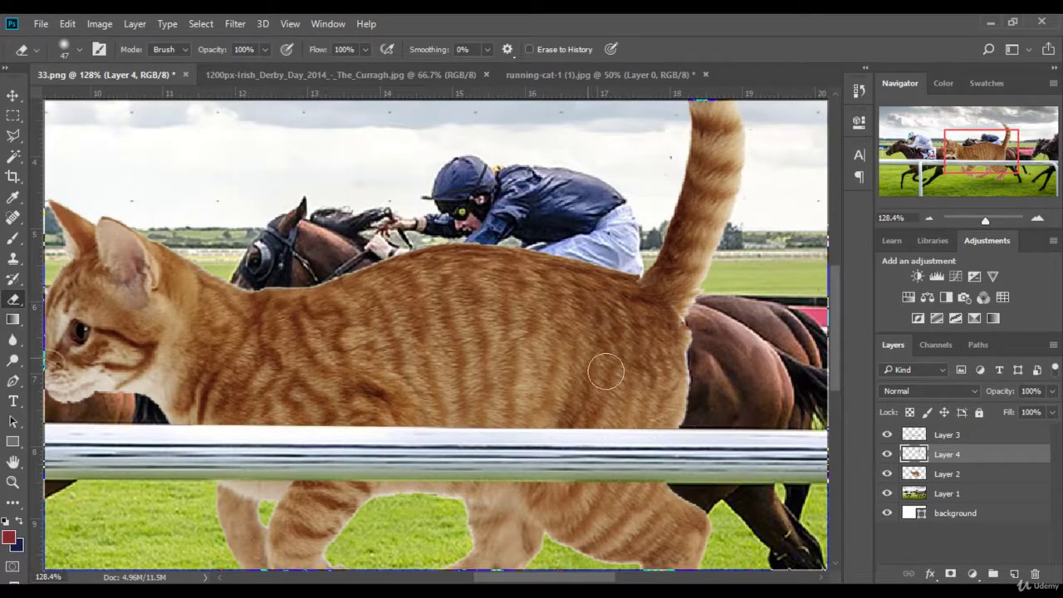
Step: Nudge the tail into place, zoom to 50%, and hide the transform box
{"action": "left_click", "coordinate": [17, 94]}
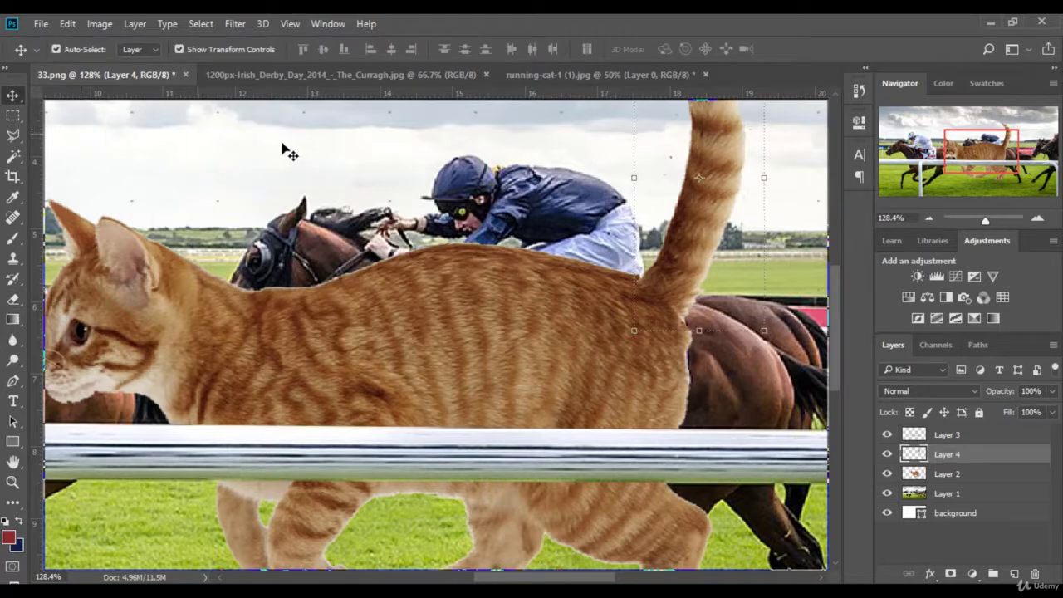
{"action": "key", "text": "Left"}
{"action": "key", "text": "Left"}
{"action": "key", "text": "Left"}
{"action": "key", "text": "Right"}
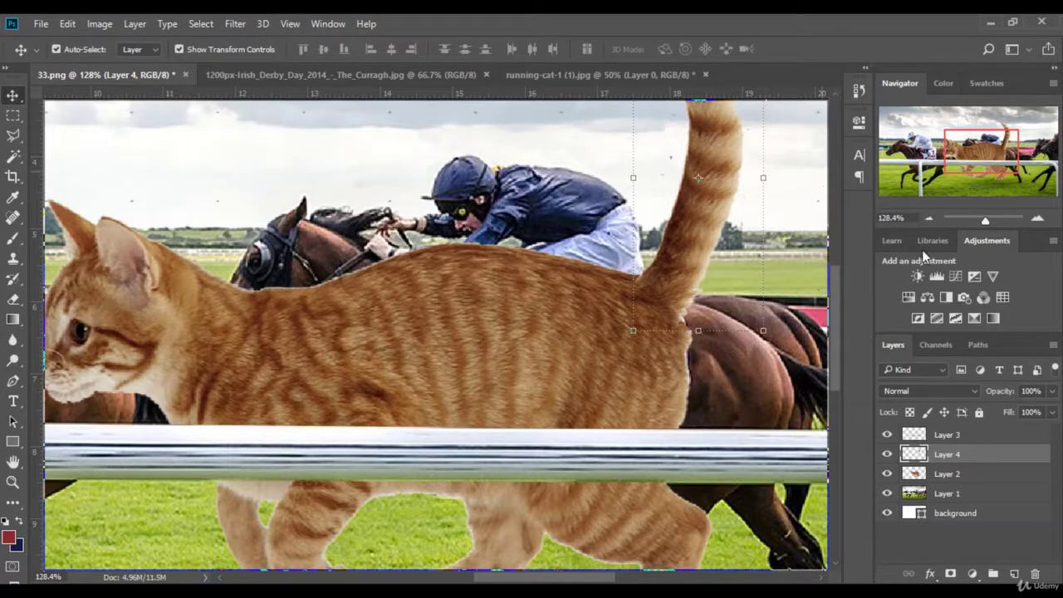
{"action": "left_click", "coordinate": [911, 217]}
{"action": "type", "text": "50"}
{"action": "key", "text": "Return"}
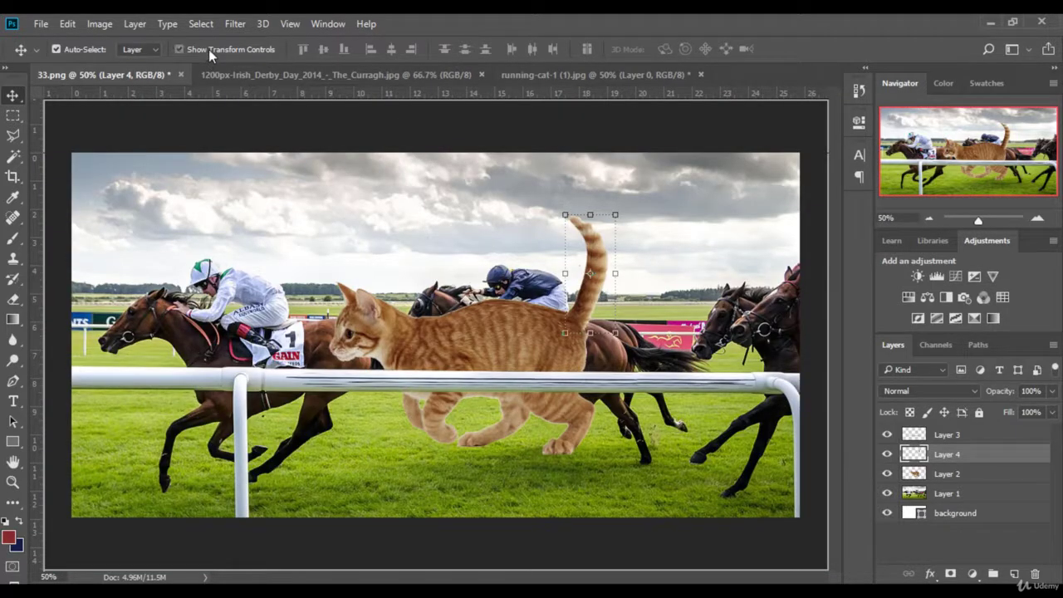
{"action": "left_click", "coordinate": [208, 49]}
Step: Switch to File Explorer showing source folder 4 with the racehorse and cat photos
{"action": "key", "text": "alt+Tab"}
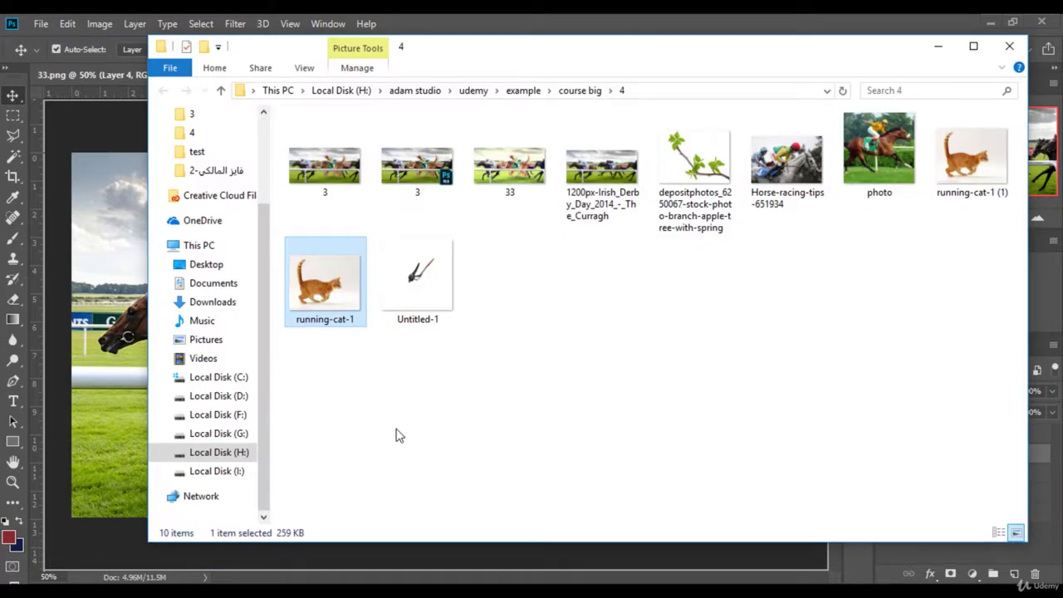
Step: Preview Horse-racing-tips-651934 in Photo Viewer and open it with Adobe Photoshop CC 2018
{"action": "double_click", "coordinate": [778, 163]}
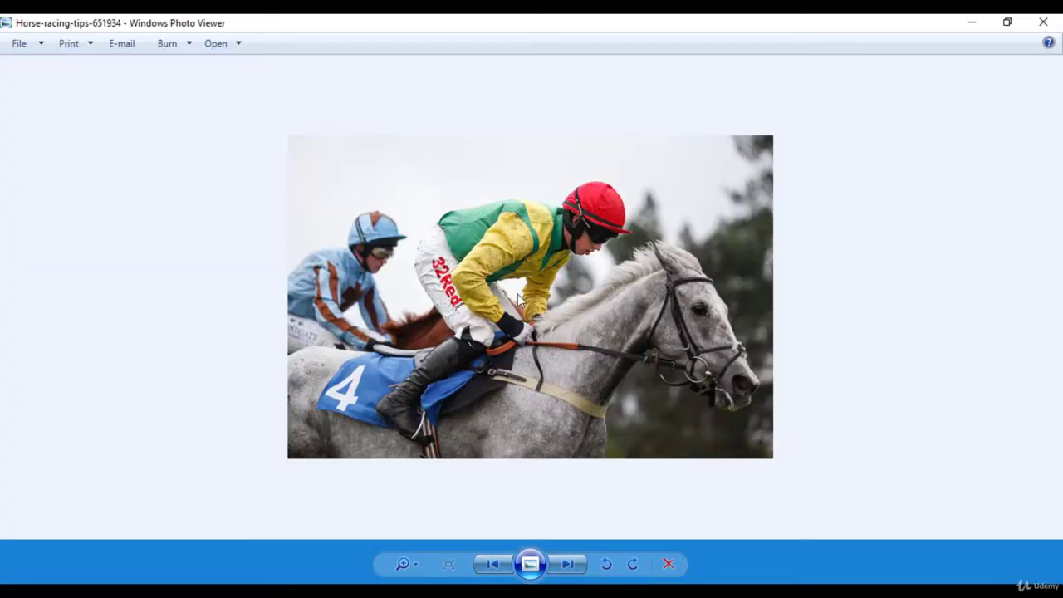
{"action": "right_click", "coordinate": [469, 281]}
{"action": "mouse_move", "coordinate": [539, 291]}
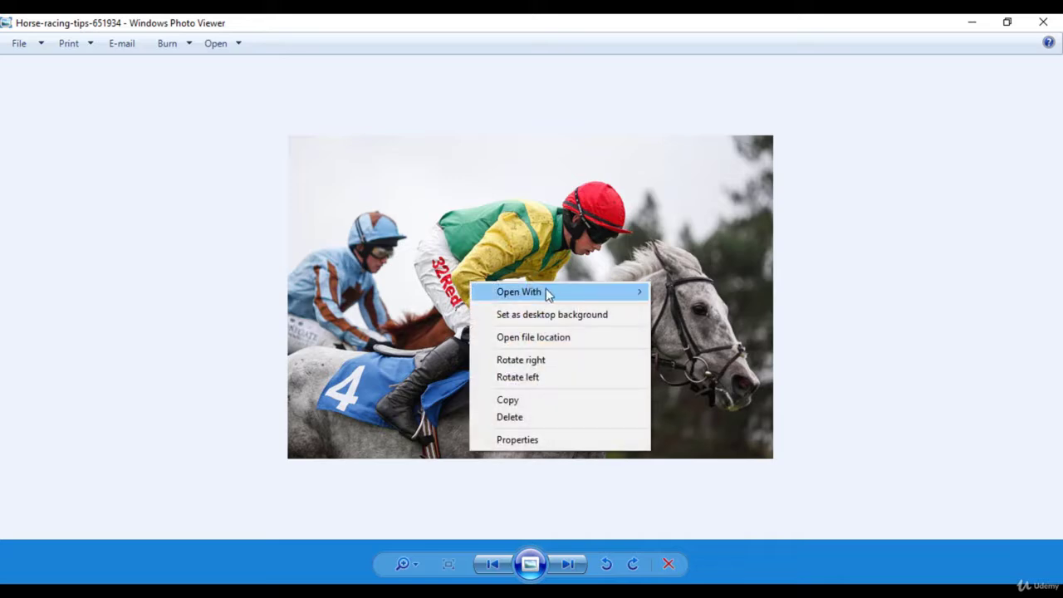
{"action": "left_click", "coordinate": [693, 379]}
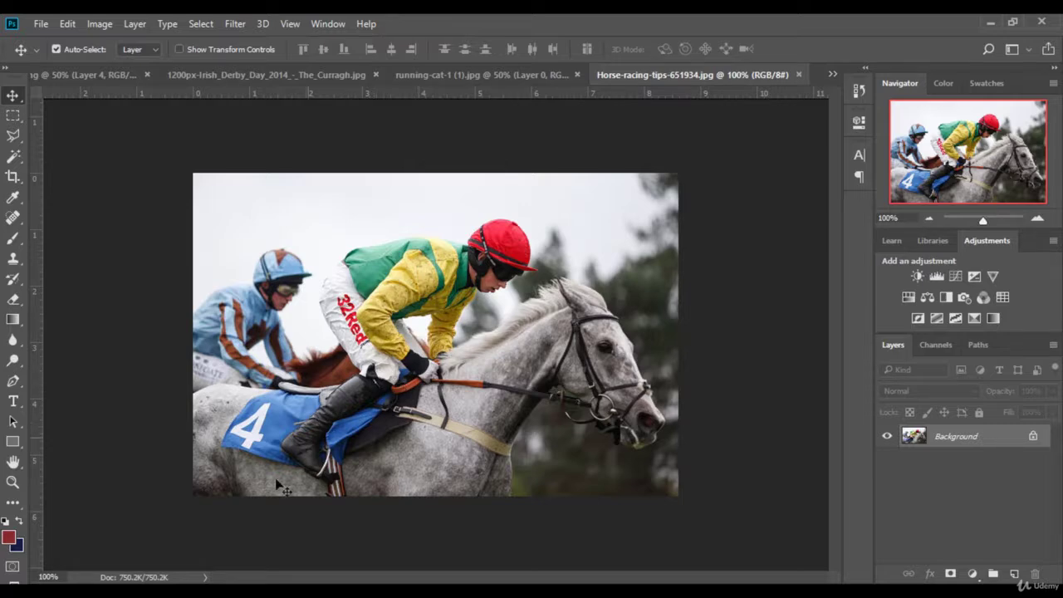
Step: Open the 'photo' horse image from Photo Viewer in Photoshop and enter a 200% zoom
{"action": "key", "text": "alt+Tab"}
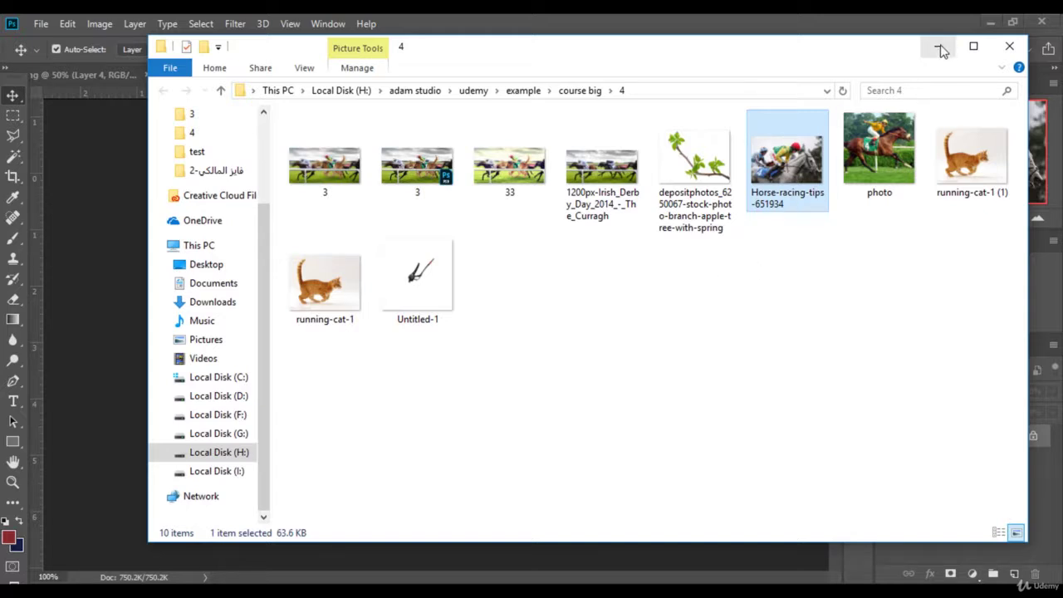
{"action": "double_click", "coordinate": [877, 160]}
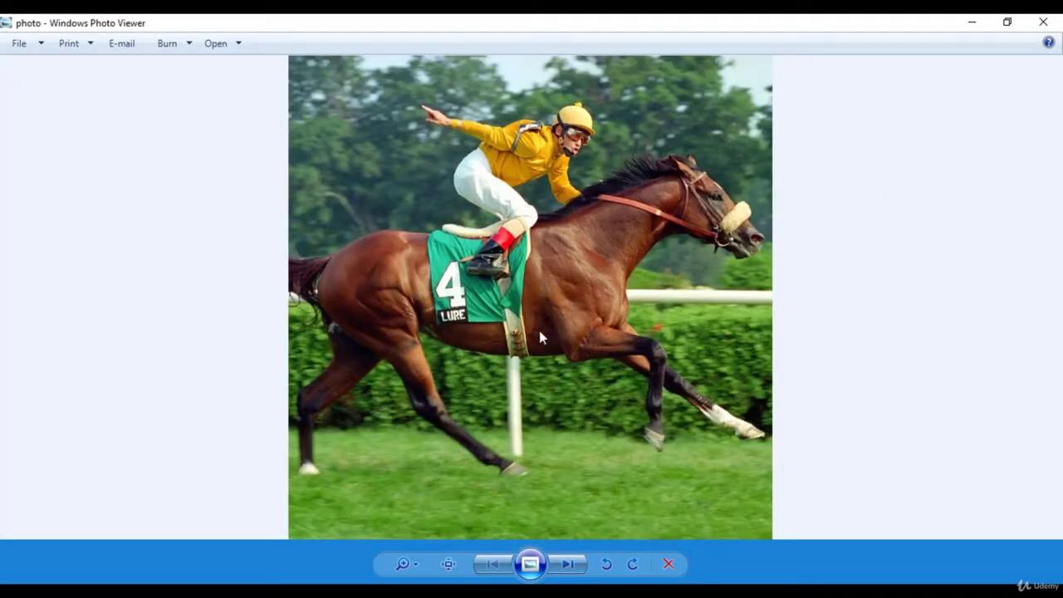
{"action": "right_click", "coordinate": [464, 286]}
{"action": "left_click", "coordinate": [671, 376]}
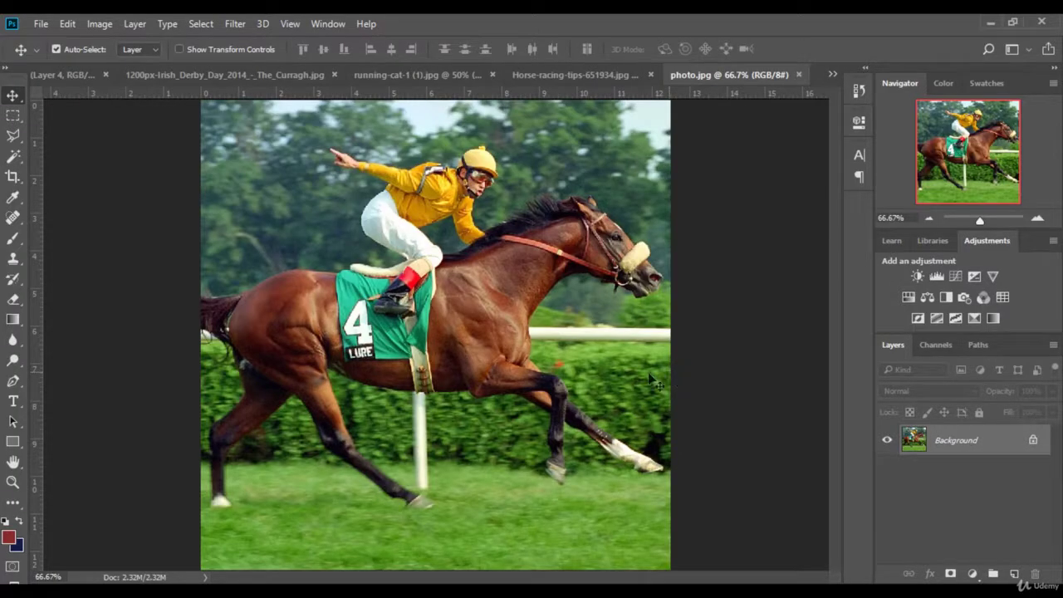
{"action": "left_click", "coordinate": [909, 216]}
{"action": "type", "text": "10"}
{"action": "type", "text": "0"}
{"action": "type", "text": "200"}
Step: At 200% zoom, lasso around the green 4 LURE cloth and its girth strap
{"action": "key", "text": "Return"}
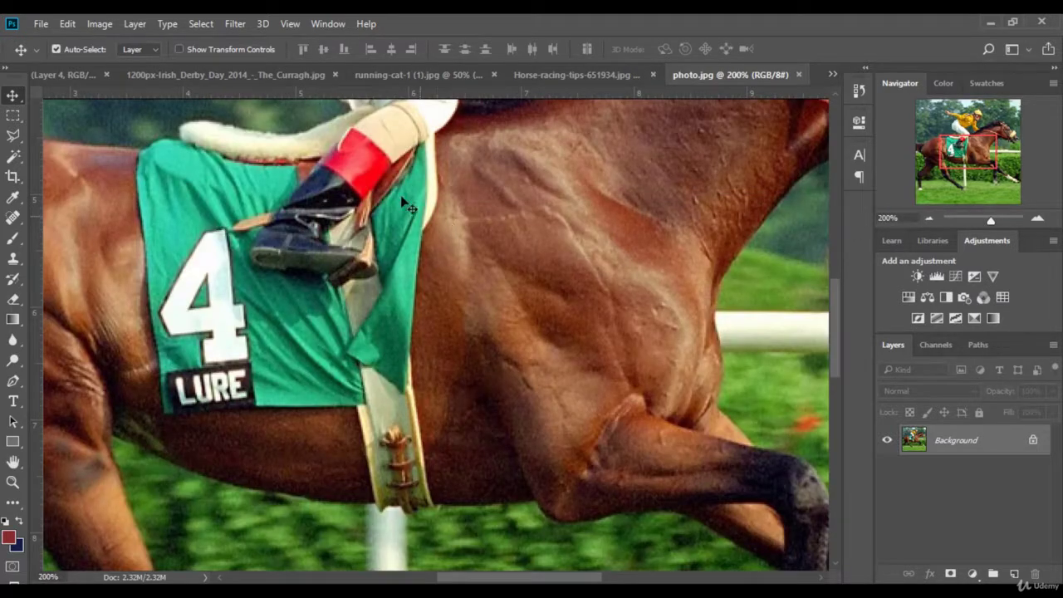
{"action": "left_click", "coordinate": [15, 135]}
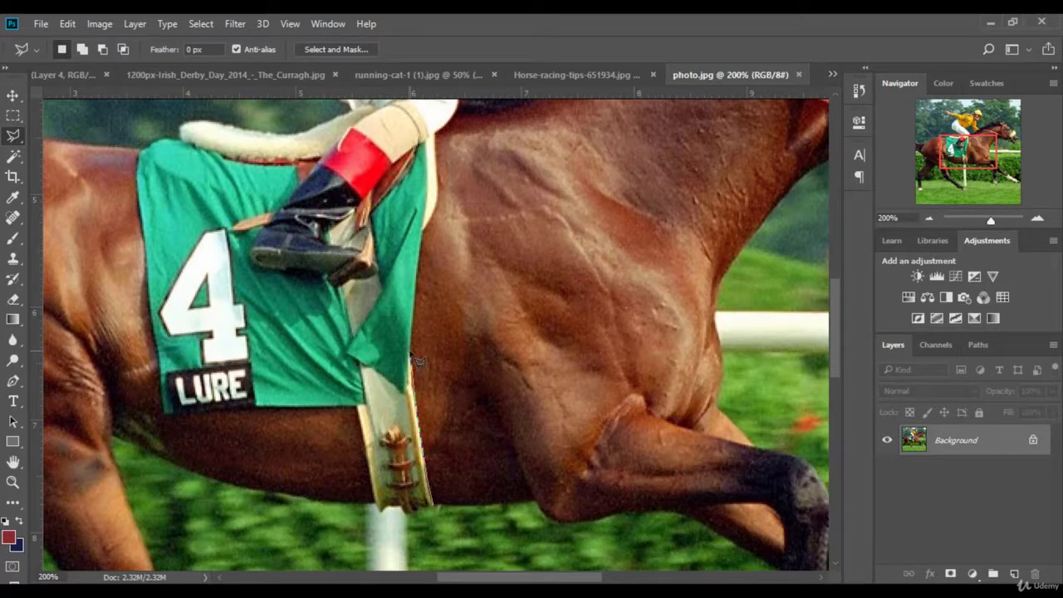
{"action": "mouse_move", "coordinate": [415, 359]}
{"action": "left_mouse_down"}
{"action": "mouse_move", "coordinate": [443, 176]}
{"action": "mouse_move", "coordinate": [396, 303]}
{"action": "mouse_move", "coordinate": [278, 322]}
{"action": "mouse_move", "coordinate": [286, 326]}
{"action": "mouse_move", "coordinate": [208, 308]}
{"action": "mouse_move", "coordinate": [146, 330]}
{"action": "mouse_move", "coordinate": [143, 399]}
{"action": "mouse_move", "coordinate": [160, 495]}
{"action": "mouse_move", "coordinate": [166, 284]}
{"action": "mouse_move", "coordinate": [171, 330]}
{"action": "mouse_move", "coordinate": [355, 331]}
{"action": "mouse_move", "coordinate": [366, 345]}
{"action": "left_mouse_up"}
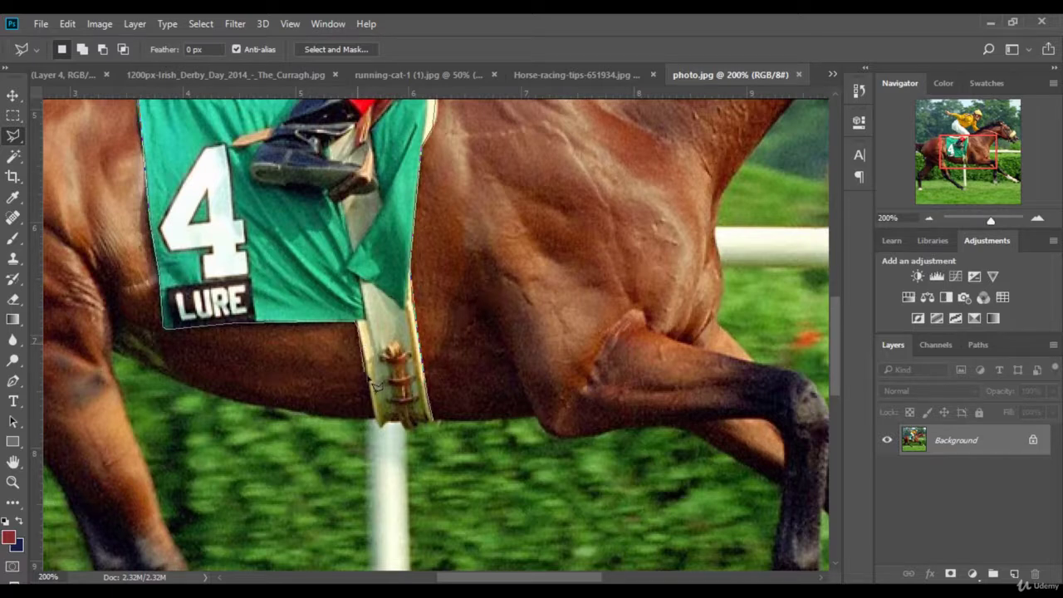
{"action": "mouse_move", "coordinate": [366, 336]}
{"action": "left_mouse_down"}
{"action": "mouse_move", "coordinate": [385, 429]}
{"action": "mouse_move", "coordinate": [432, 422]}
{"action": "left_mouse_up"}
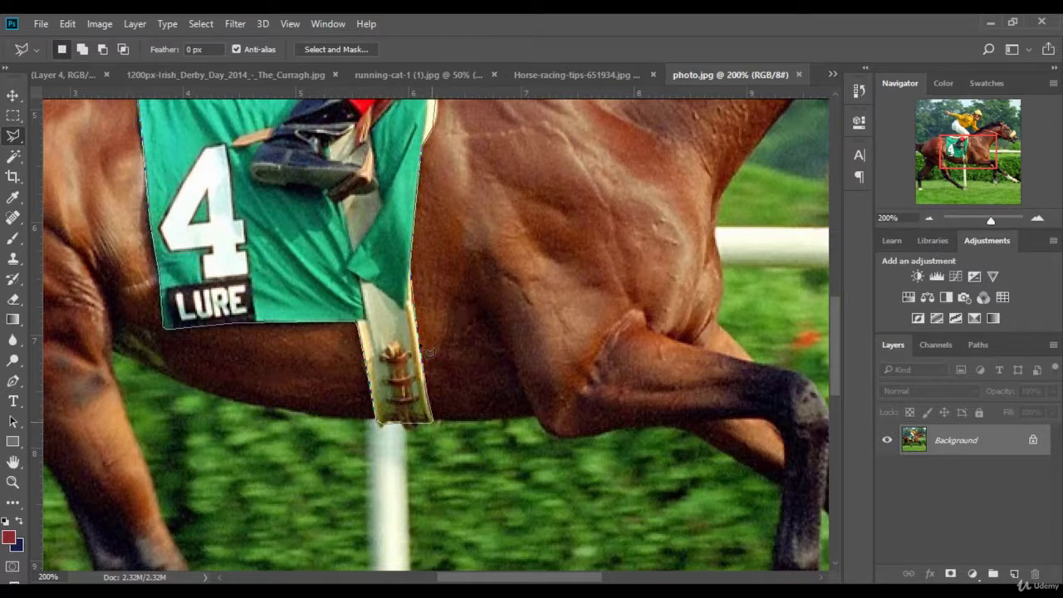
Step: Copy the selected saddle cloth onto its own layer, Layer 1
{"action": "right_click", "coordinate": [277, 225]}
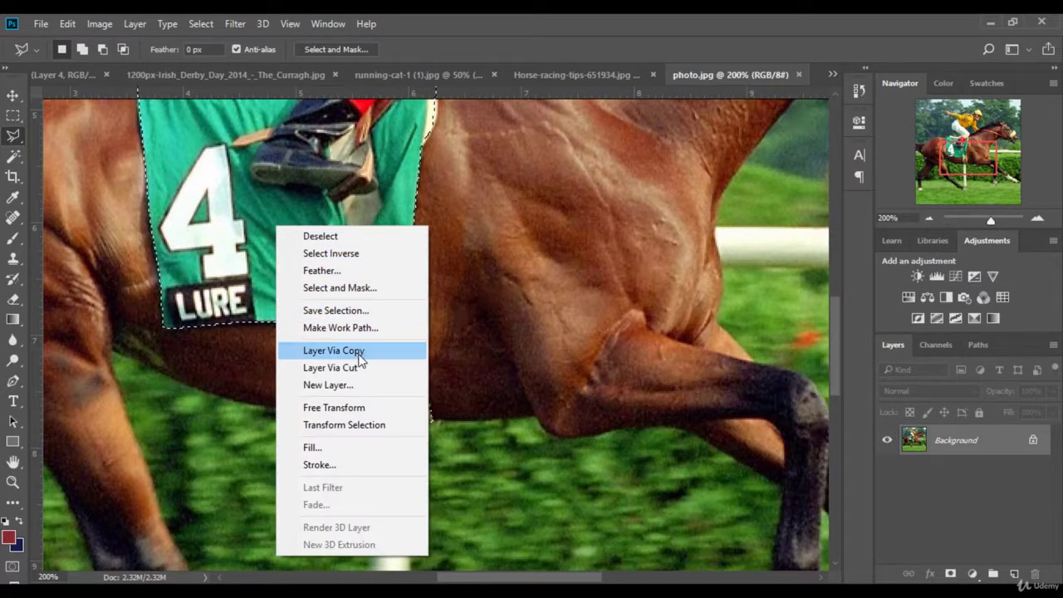
{"action": "left_click", "coordinate": [357, 350]}
{"action": "key", "text": "v"}
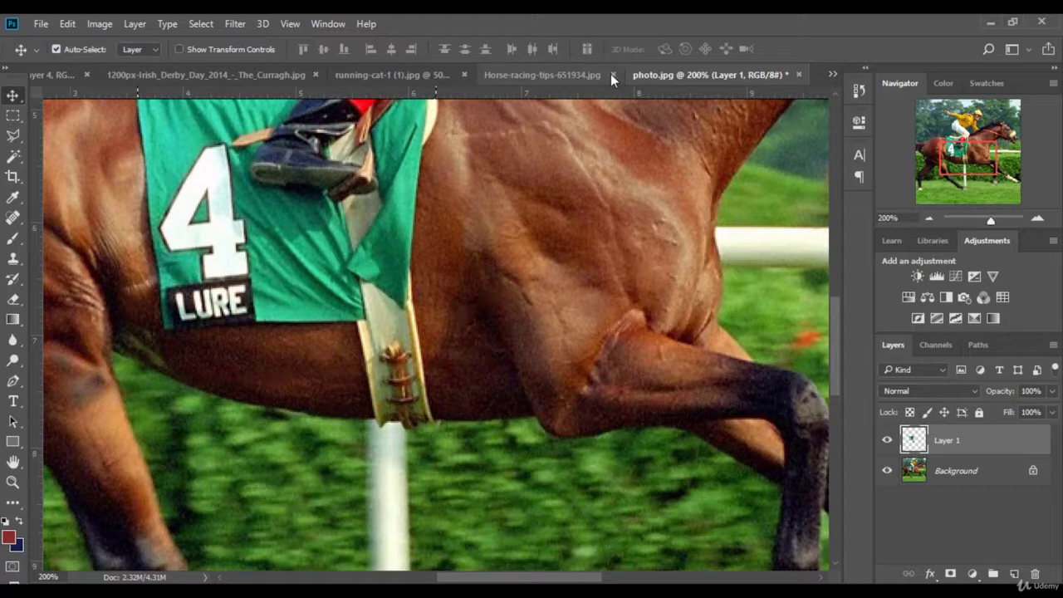
Step: Close the Horse-racing-tips-651934 and cat documents without saving
{"action": "left_click", "coordinate": [612, 75]}
{"action": "left_click", "coordinate": [532, 77]}
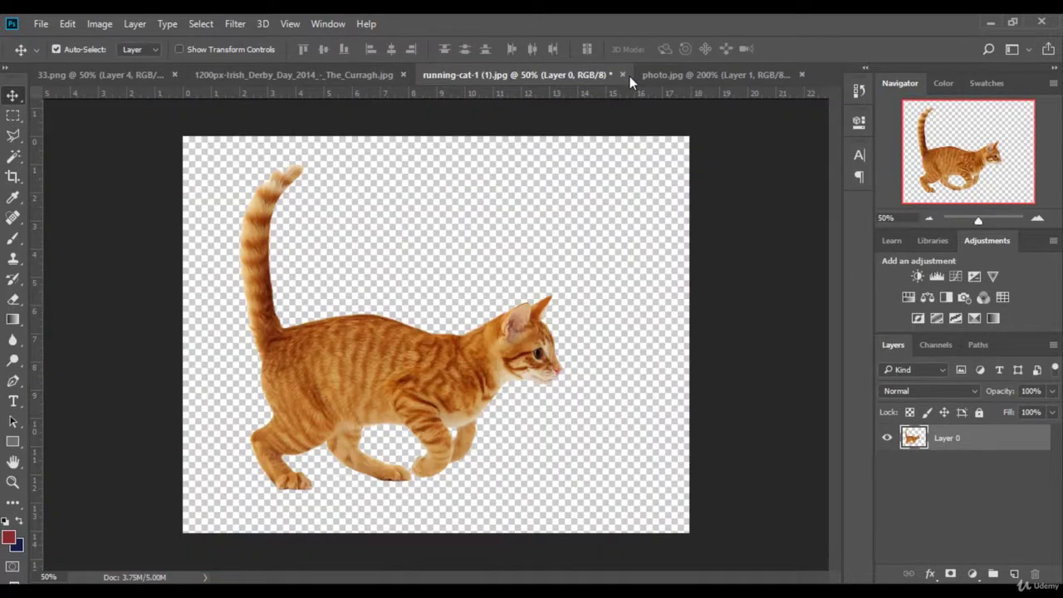
{"action": "key", "text": "ctrl+w"}
{"action": "left_click", "coordinate": [538, 251]}
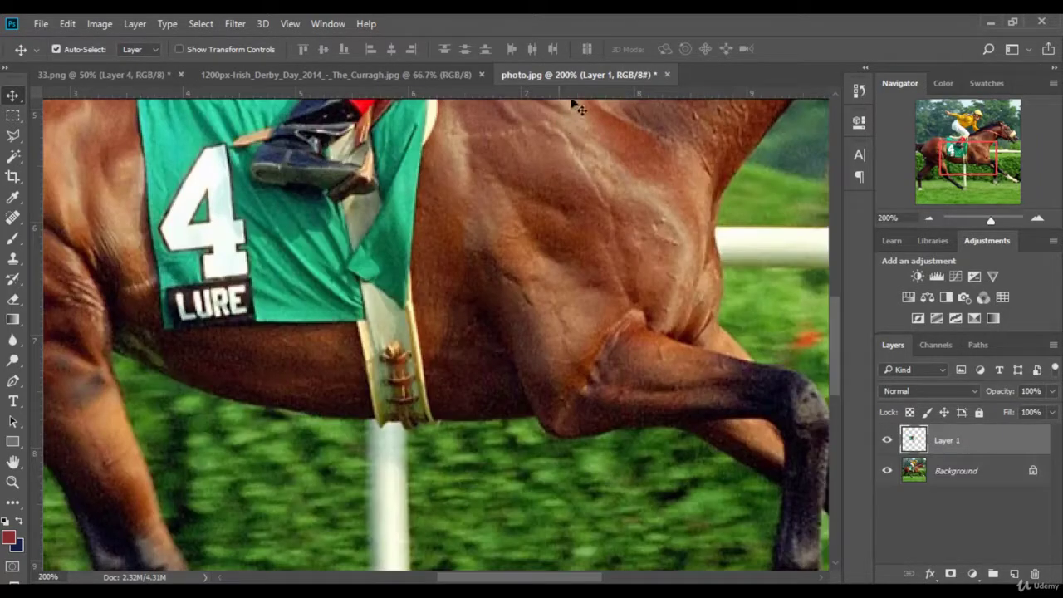
Step: Test-drag the cloth cutout into 33.png, then delete the placed layer
{"action": "left_click_drag", "start_coordinate": [388, 148], "coordinate": [237, 141]}
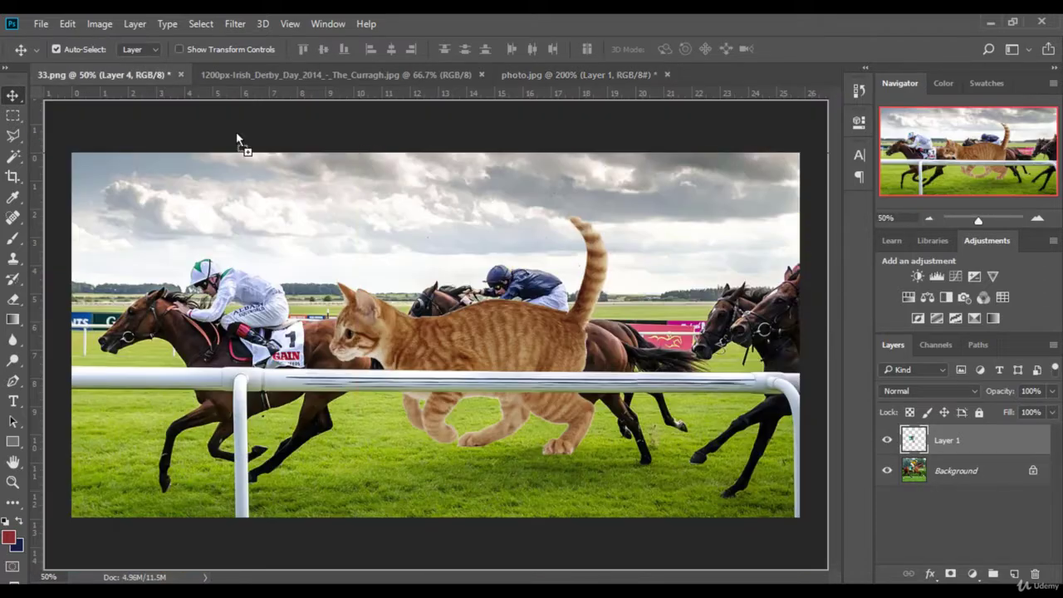
{"action": "left_click_drag", "start_coordinate": [465, 329], "coordinate": [502, 323]}
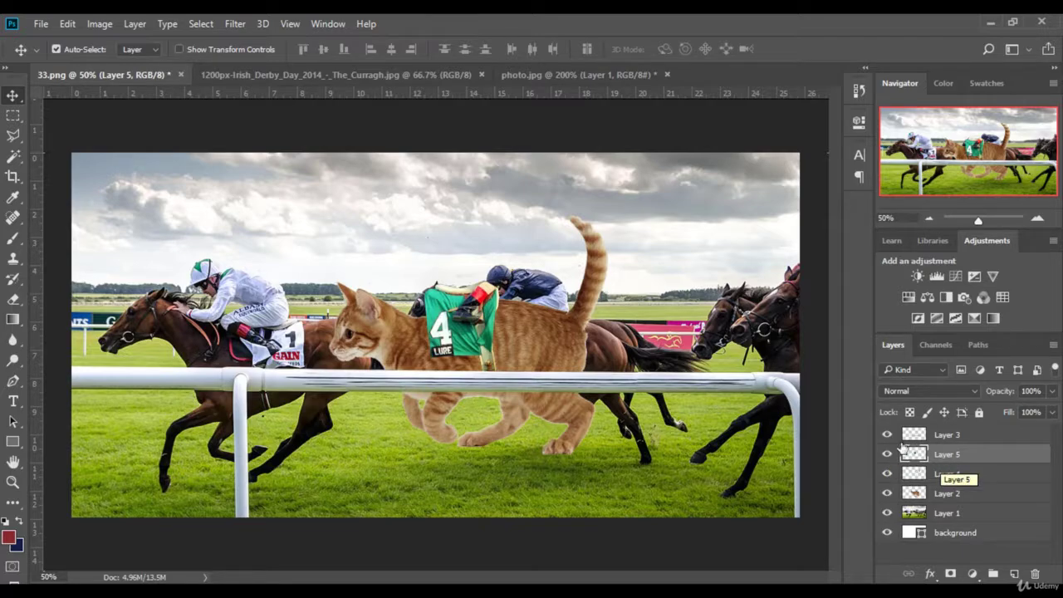
{"action": "key", "text": "Delete"}
Step: Back in photo.jpg, hide the Background layer so the cloth shows on transparency
{"action": "left_click", "coordinate": [363, 74]}
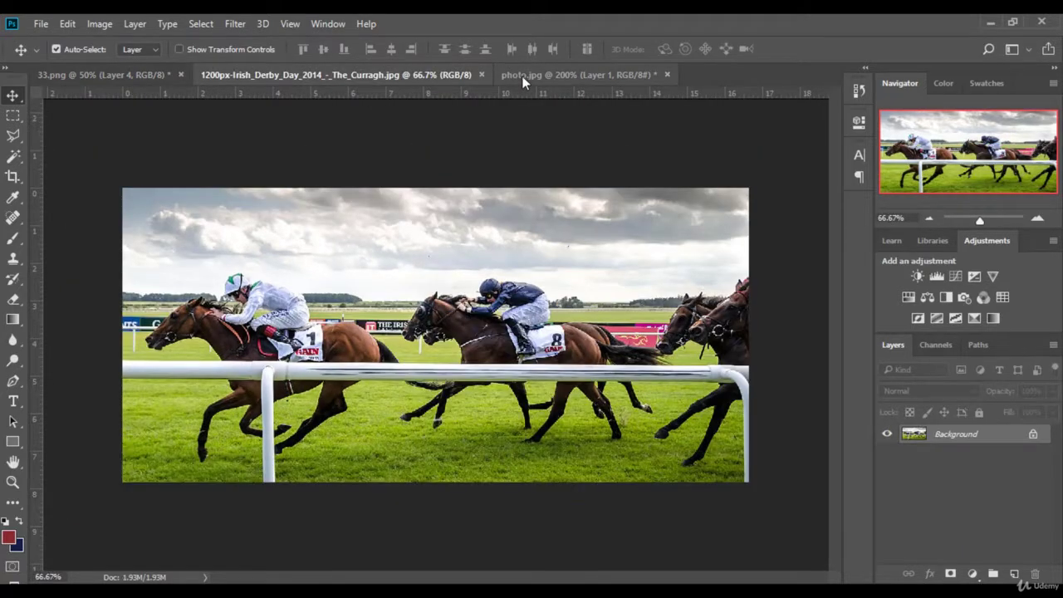
{"action": "left_click", "coordinate": [522, 75]}
{"action": "scroll", "coordinate": [261, 344], "scroll_direction": "up", "scroll_amount": 5}
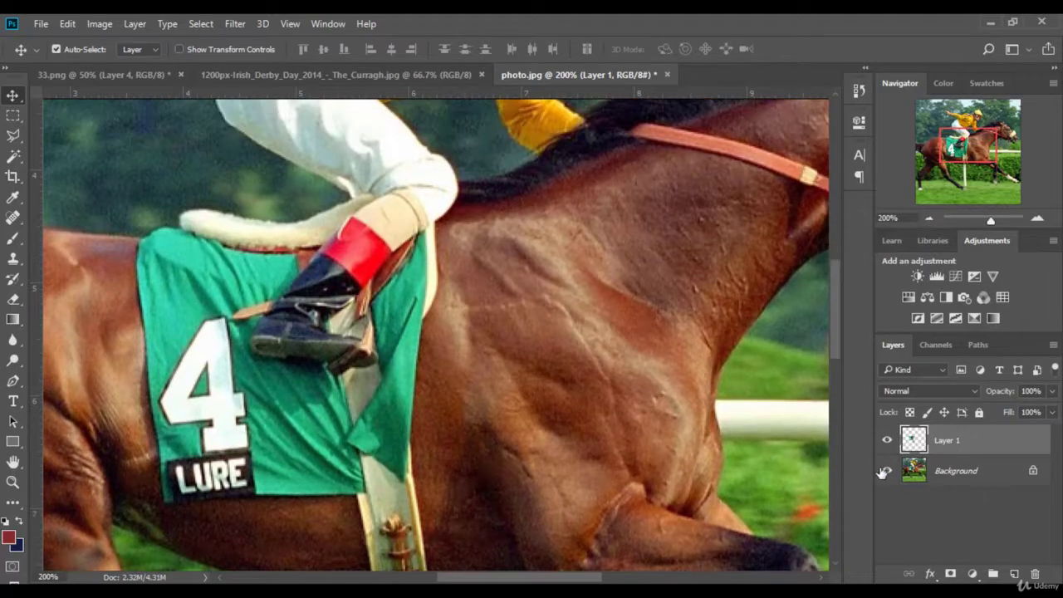
{"action": "left_click", "coordinate": [887, 470]}
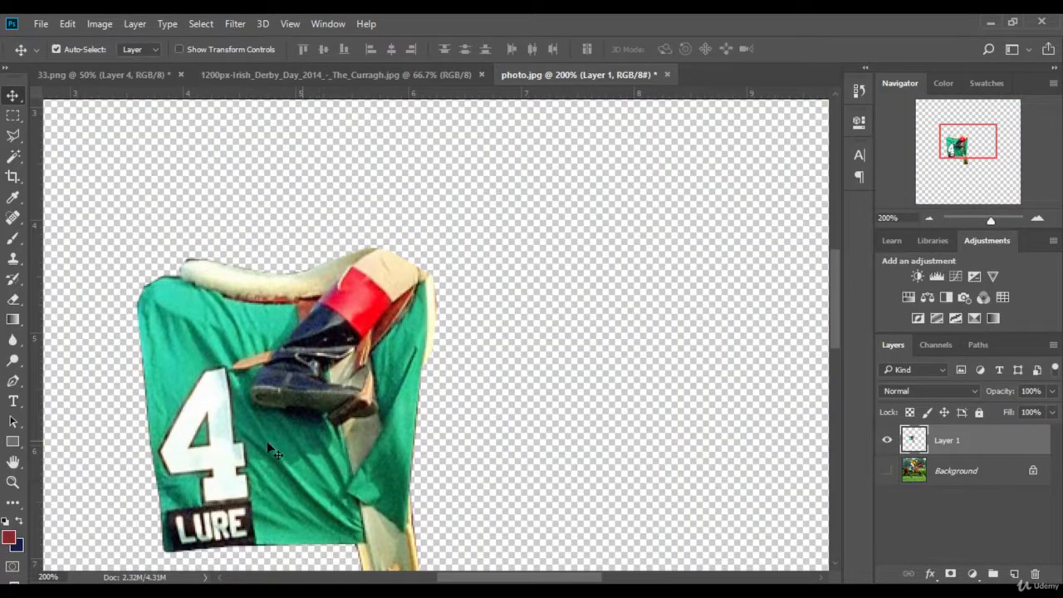
Step: Clone Stamp green cloth over the jockey's boot and the grey areas below it
{"action": "left_click", "coordinate": [13, 260]}
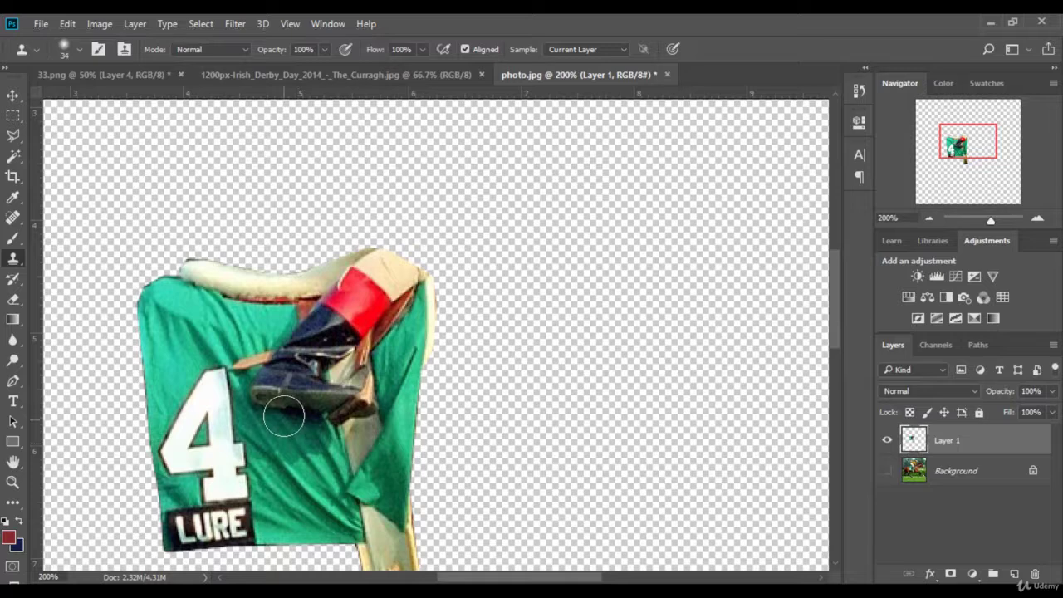
{"action": "left_click_drag", "start_coordinate": [264, 386], "coordinate": [249, 364]}
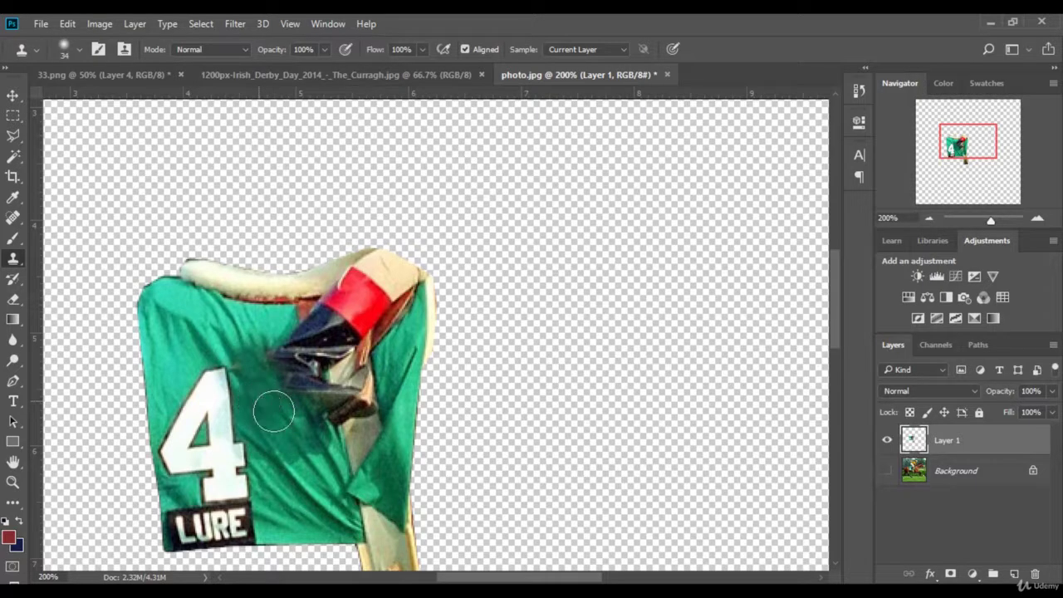
{"action": "mouse_move", "coordinate": [285, 395]}
{"action": "left_mouse_down"}
{"action": "mouse_move", "coordinate": [290, 360]}
{"action": "mouse_move", "coordinate": [299, 368]}
{"action": "left_mouse_up"}
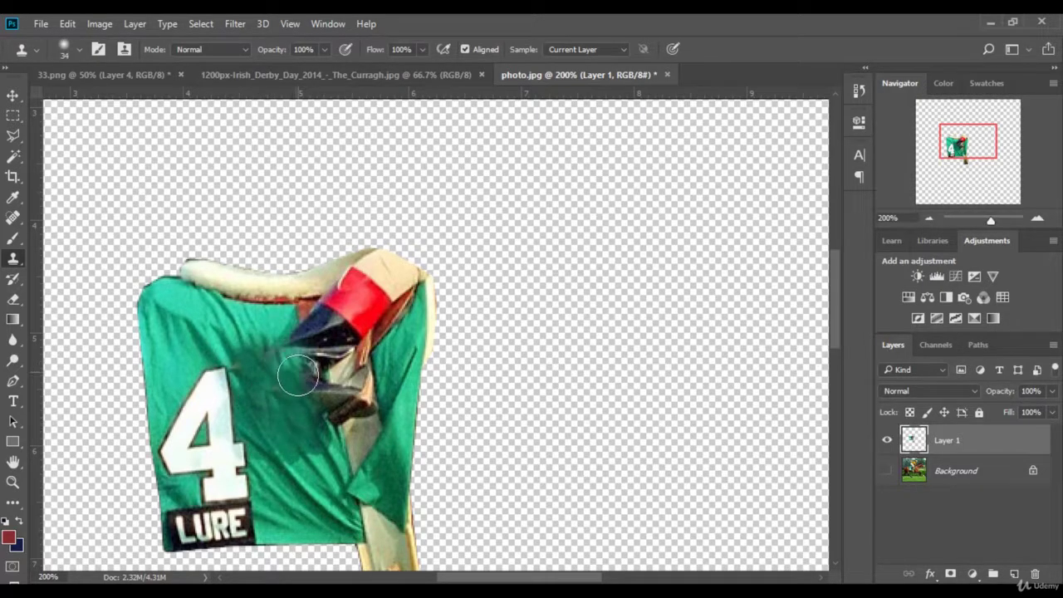
{"action": "mouse_move", "coordinate": [306, 406]}
{"action": "left_mouse_down"}
{"action": "mouse_move", "coordinate": [337, 421]}
{"action": "mouse_move", "coordinate": [287, 417]}
{"action": "left_mouse_up"}
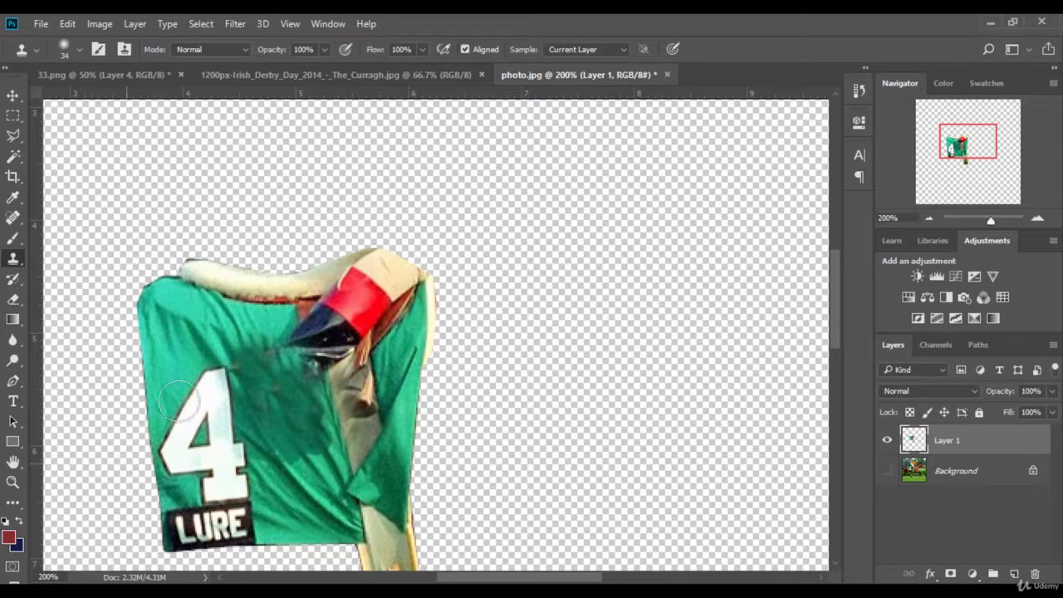
{"action": "mouse_move", "coordinate": [334, 349]}
{"action": "left_mouse_down"}
{"action": "mouse_move", "coordinate": [327, 366]}
{"action": "mouse_move", "coordinate": [315, 326]}
{"action": "left_mouse_up"}
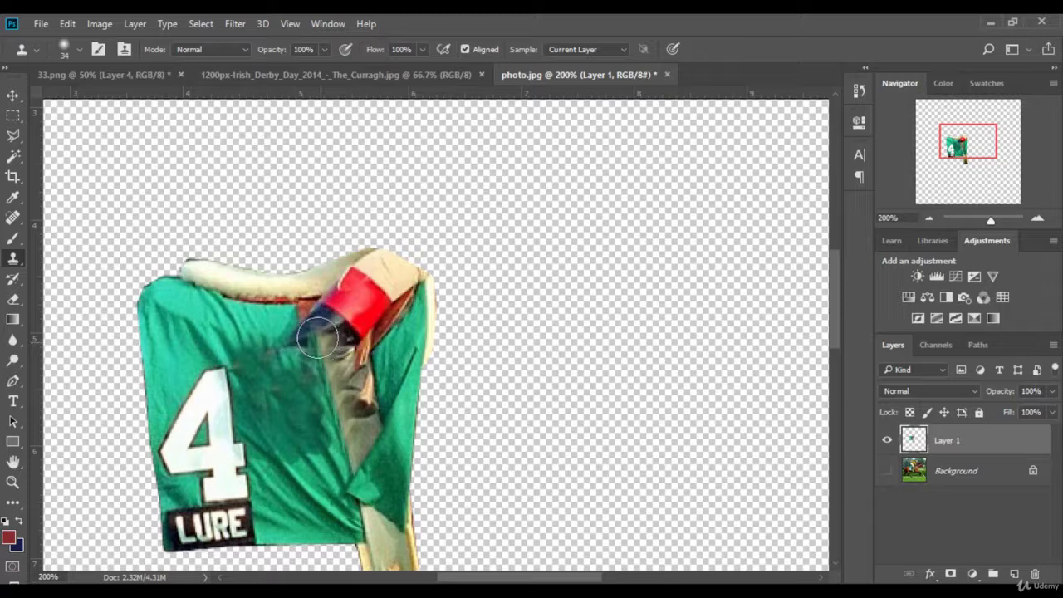
{"action": "left_click_drag", "start_coordinate": [277, 388], "coordinate": [278, 422]}
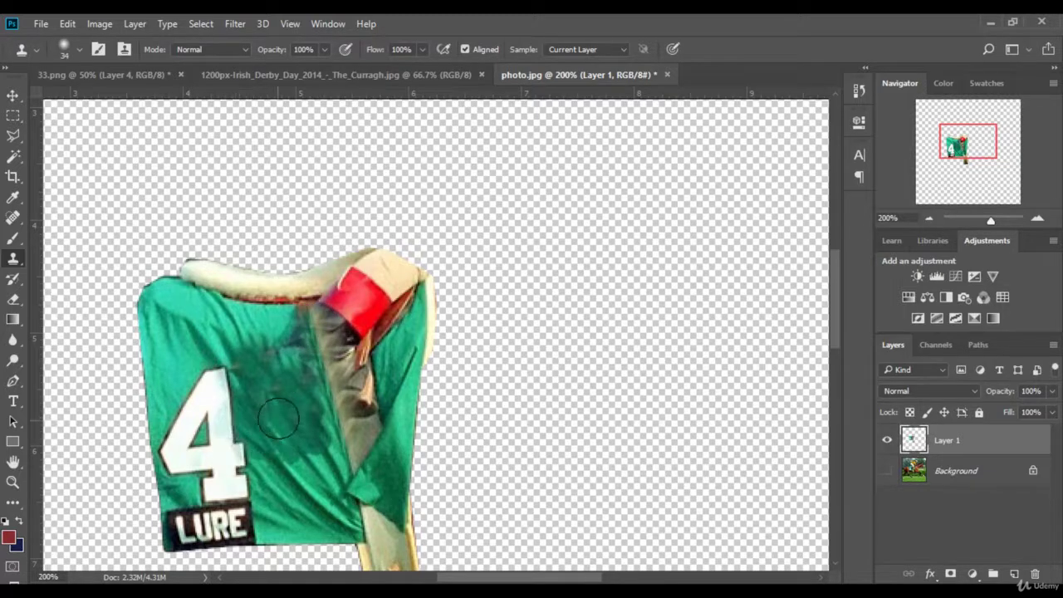
{"action": "left_click_drag", "start_coordinate": [287, 360], "coordinate": [288, 345]}
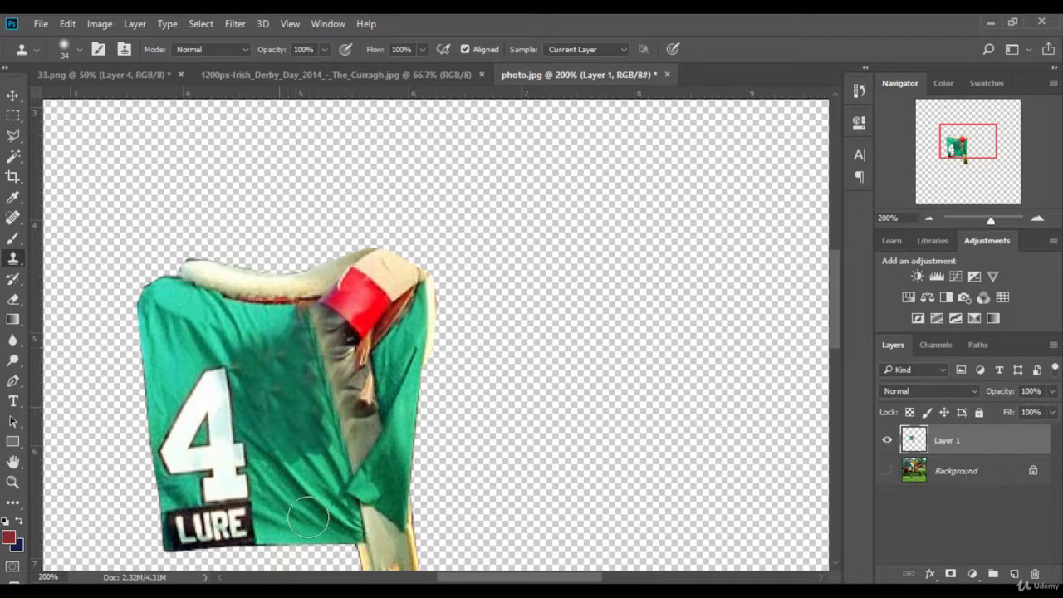
{"action": "left_click_drag", "start_coordinate": [307, 515], "coordinate": [344, 517]}
Step: Shrink the clone brush to about 20 px and clone fabric over the strap's dark fold
{"action": "scroll", "coordinate": [344, 516], "scroll_direction": "down", "scroll_amount": 1}
{"action": "scroll", "coordinate": [315, 481], "scroll_direction": "down", "scroll_amount": 1}
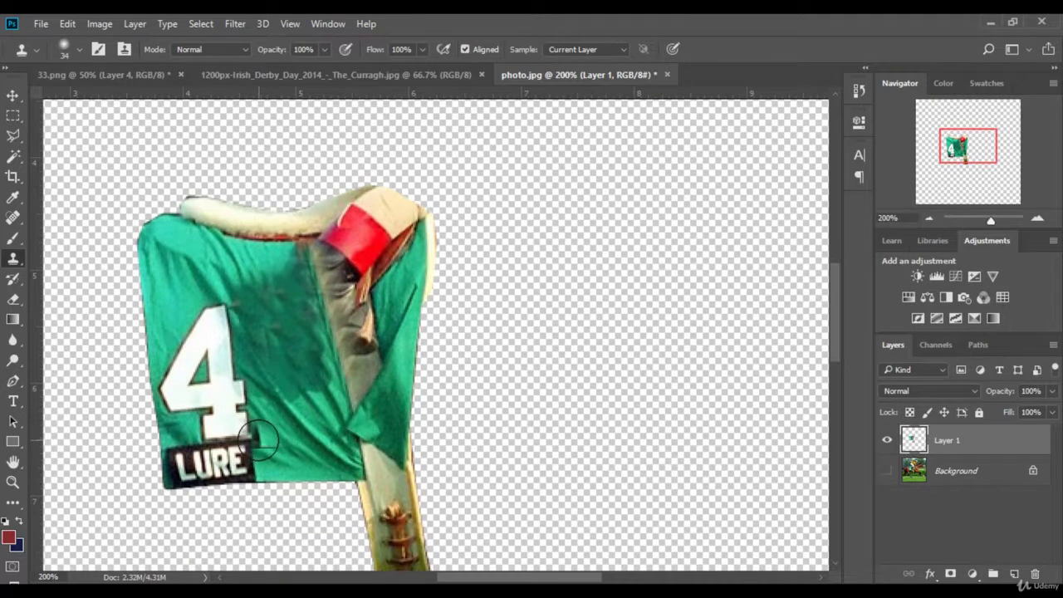
{"action": "left_click", "coordinate": [73, 49]}
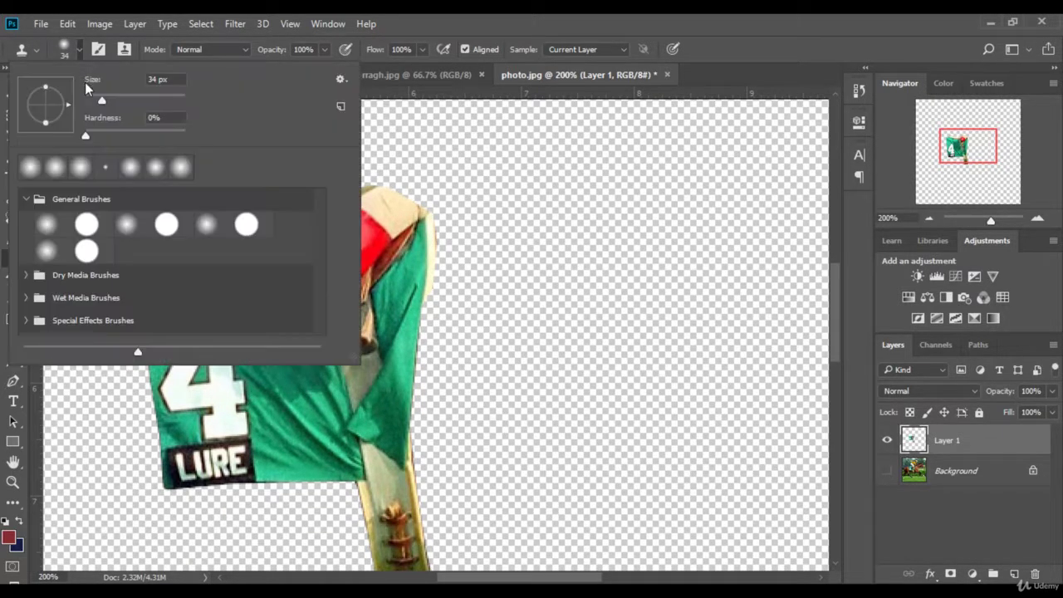
{"action": "left_click", "coordinate": [98, 96]}
{"action": "key", "text": "Return"}
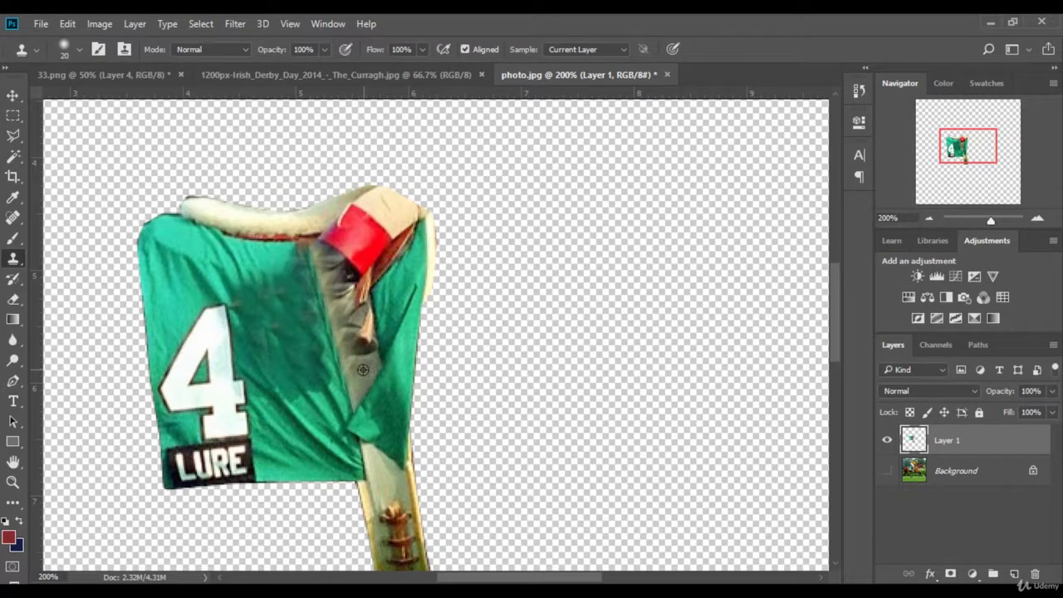
{"action": "mouse_move", "coordinate": [362, 369]}
{"action": "left_mouse_down"}
{"action": "mouse_move", "coordinate": [339, 290]}
{"action": "mouse_move", "coordinate": [341, 251]}
{"action": "left_mouse_up"}
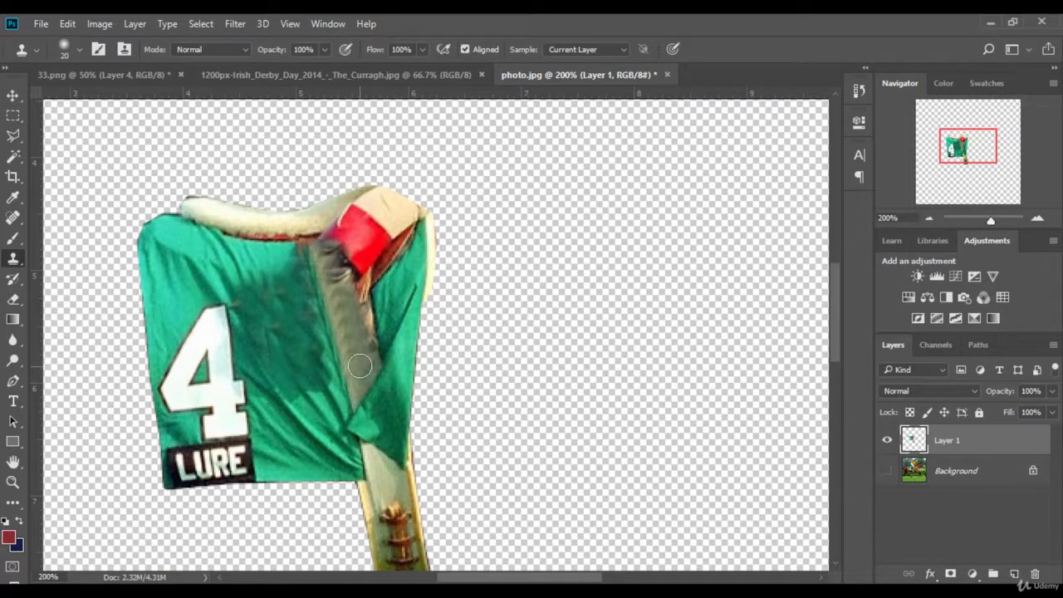
{"action": "left_click_drag", "start_coordinate": [358, 366], "coordinate": [339, 294]}
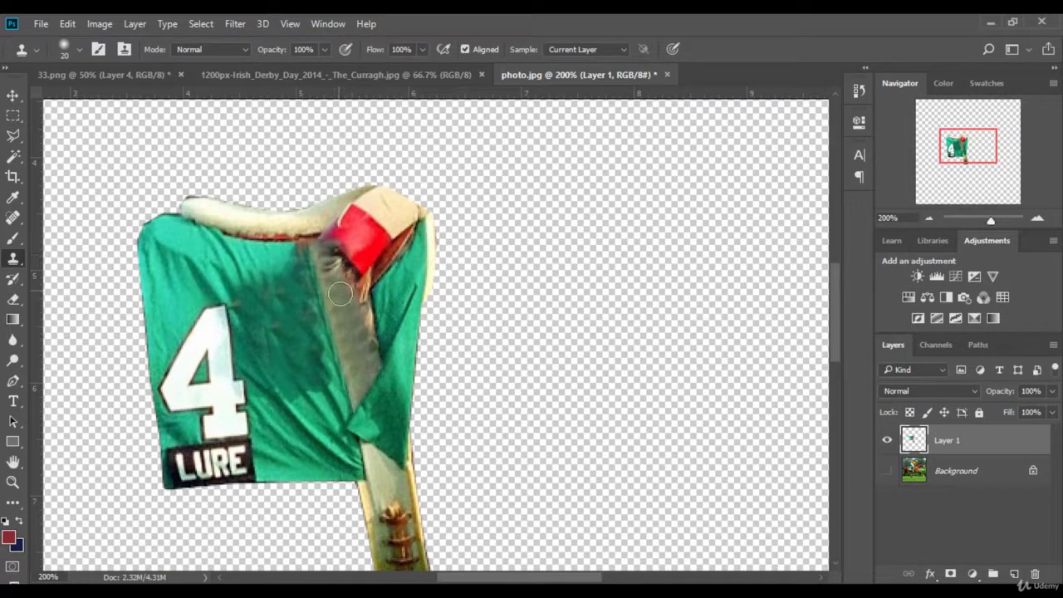
{"action": "mouse_move", "coordinate": [363, 361]}
{"action": "left_mouse_down"}
{"action": "mouse_move", "coordinate": [329, 256]}
{"action": "mouse_move", "coordinate": [339, 244]}
{"action": "left_mouse_up"}
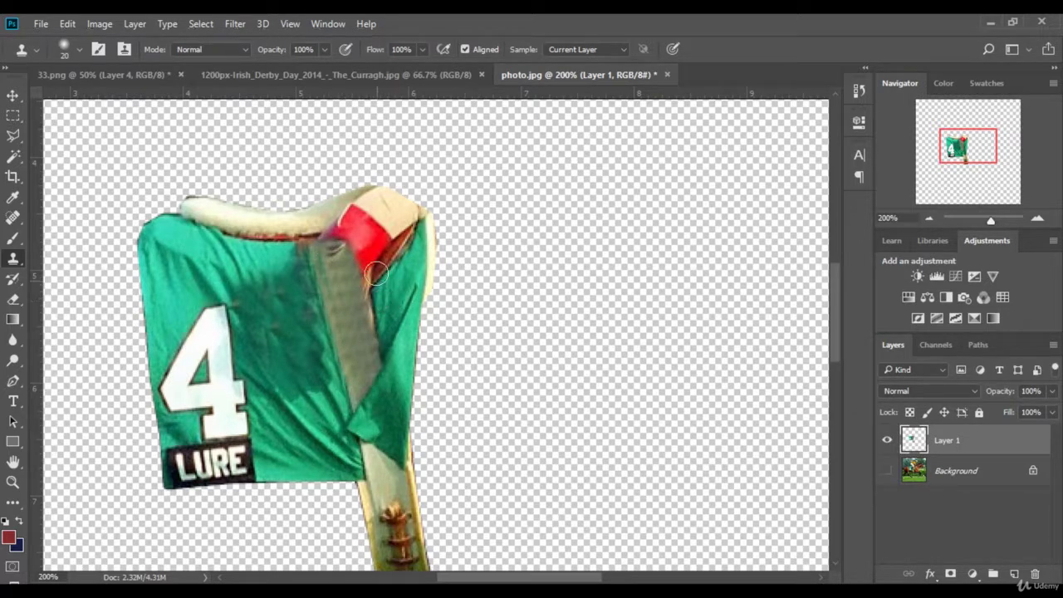
Step: Clone texture down the grey strap and over the red collar patch, then zoom to 50%
{"action": "mouse_move", "coordinate": [377, 260]}
{"action": "left_mouse_down"}
{"action": "mouse_move", "coordinate": [397, 250]}
{"action": "mouse_move", "coordinate": [359, 345]}
{"action": "mouse_move", "coordinate": [320, 397]}
{"action": "mouse_move", "coordinate": [334, 338]}
{"action": "mouse_move", "coordinate": [375, 315]}
{"action": "left_mouse_up"}
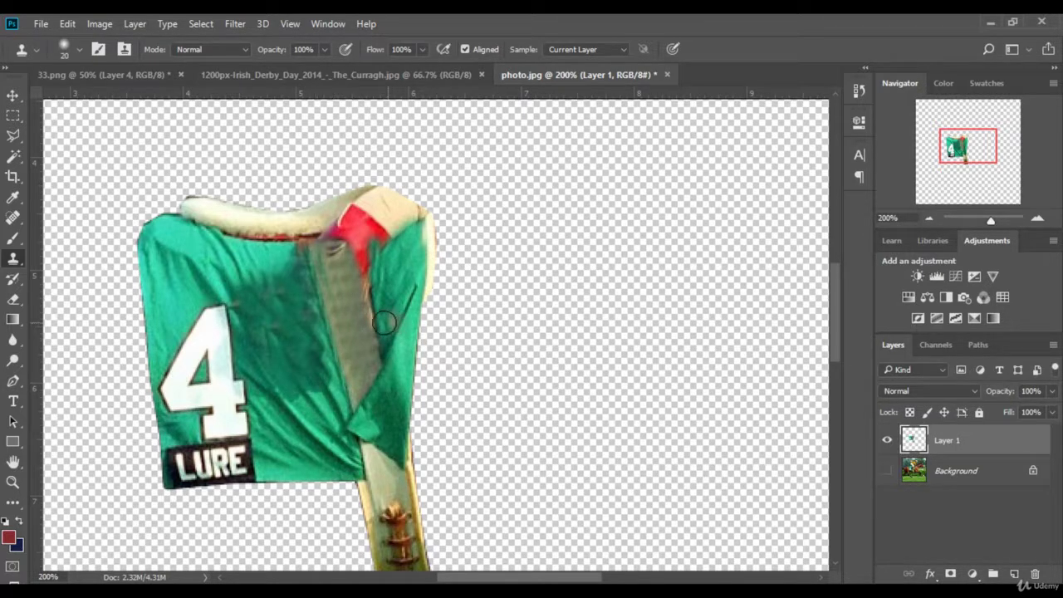
{"action": "left_click_drag", "start_coordinate": [374, 313], "coordinate": [373, 358]}
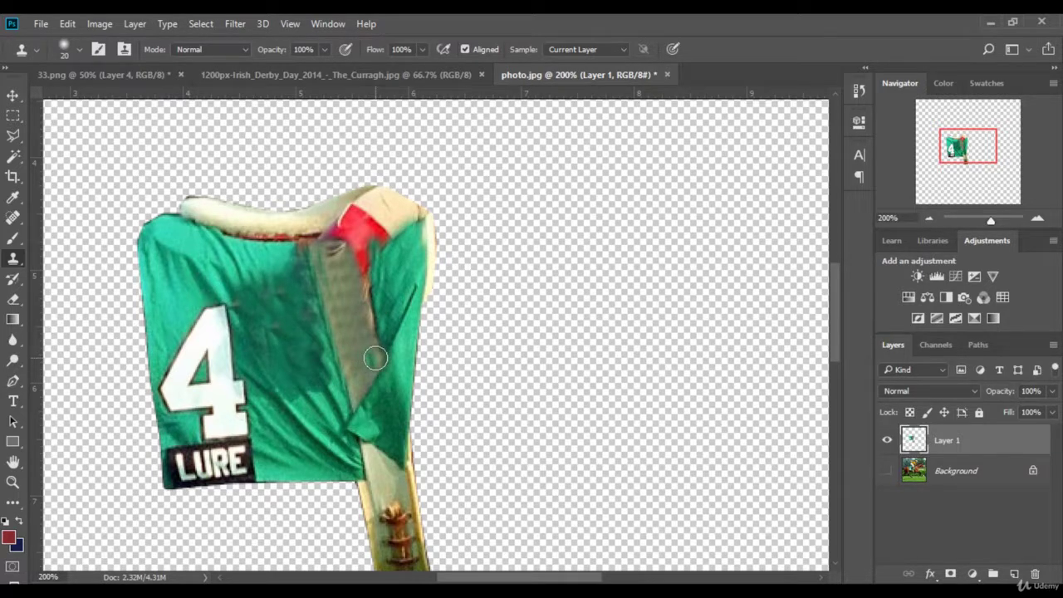
{"action": "left_click_drag", "start_coordinate": [370, 321], "coordinate": [352, 236]}
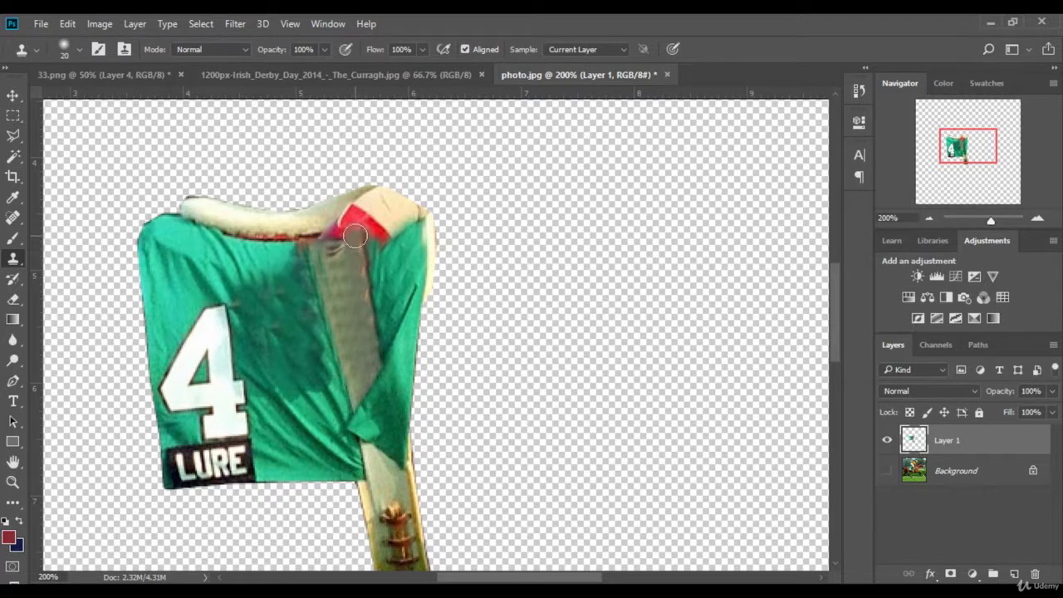
{"action": "mouse_move", "coordinate": [366, 355]}
{"action": "left_mouse_down"}
{"action": "mouse_move", "coordinate": [357, 261]}
{"action": "mouse_move", "coordinate": [330, 239]}
{"action": "mouse_move", "coordinate": [345, 288]}
{"action": "left_mouse_up"}
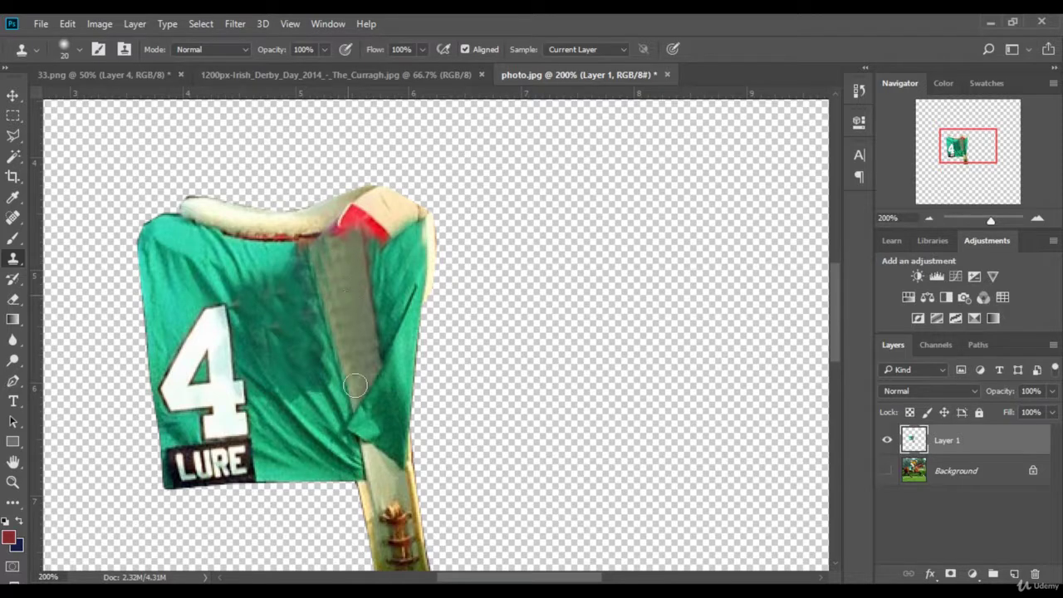
{"action": "scroll", "coordinate": [337, 415], "scroll_direction": "up", "scroll_amount": 2}
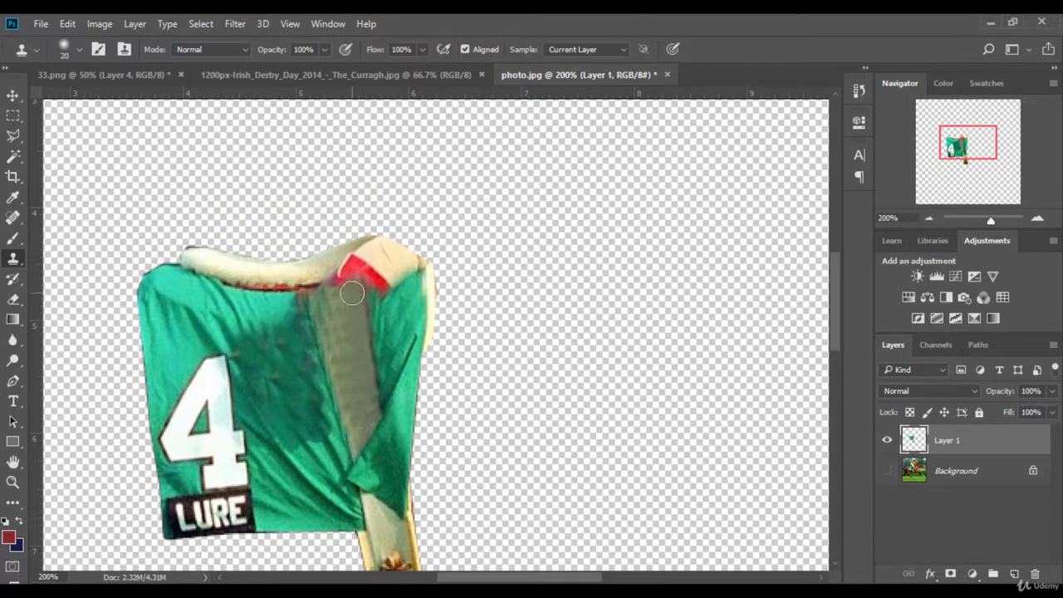
{"action": "mouse_move", "coordinate": [349, 287]}
{"action": "left_mouse_down"}
{"action": "mouse_move", "coordinate": [332, 280]}
{"action": "mouse_move", "coordinate": [385, 308]}
{"action": "mouse_move", "coordinate": [376, 276]}
{"action": "mouse_move", "coordinate": [388, 282]}
{"action": "mouse_move", "coordinate": [372, 251]}
{"action": "mouse_move", "coordinate": [404, 255]}
{"action": "mouse_move", "coordinate": [375, 242]}
{"action": "mouse_move", "coordinate": [366, 255]}
{"action": "left_mouse_up"}
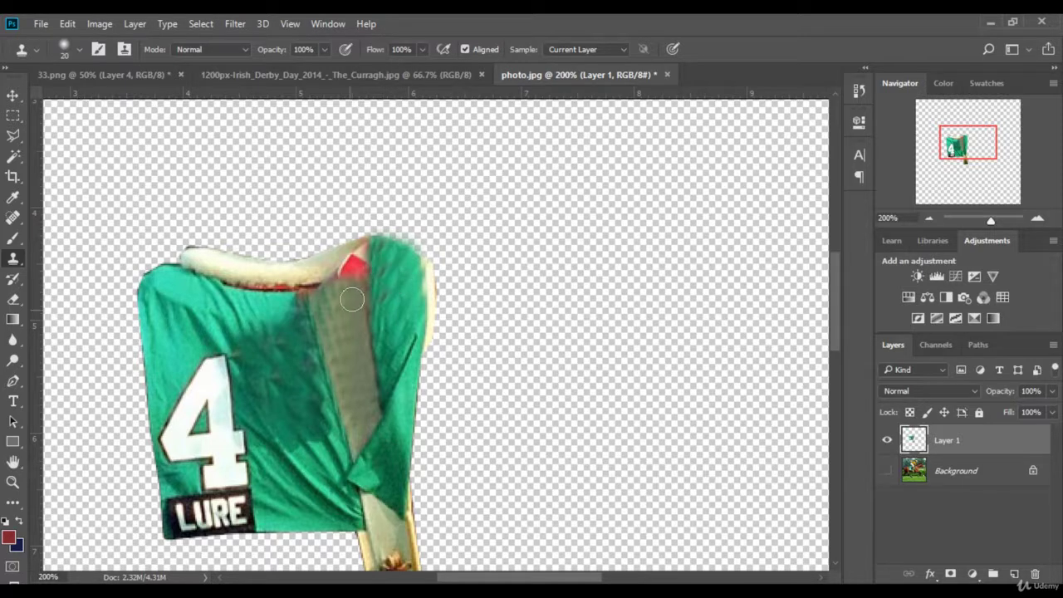
{"action": "mouse_move", "coordinate": [355, 273]}
{"action": "left_mouse_down"}
{"action": "mouse_move", "coordinate": [357, 253]}
{"action": "mouse_move", "coordinate": [347, 269]}
{"action": "mouse_move", "coordinate": [355, 260]}
{"action": "mouse_move", "coordinate": [358, 279]}
{"action": "left_mouse_up"}
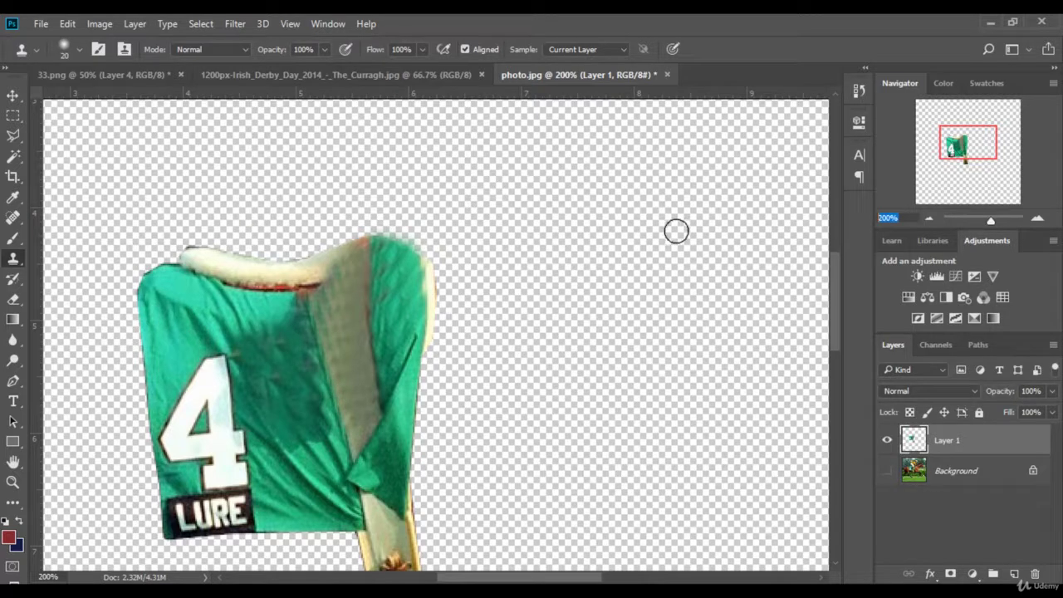
{"action": "type", "text": "50"}
{"action": "key", "text": "Return"}
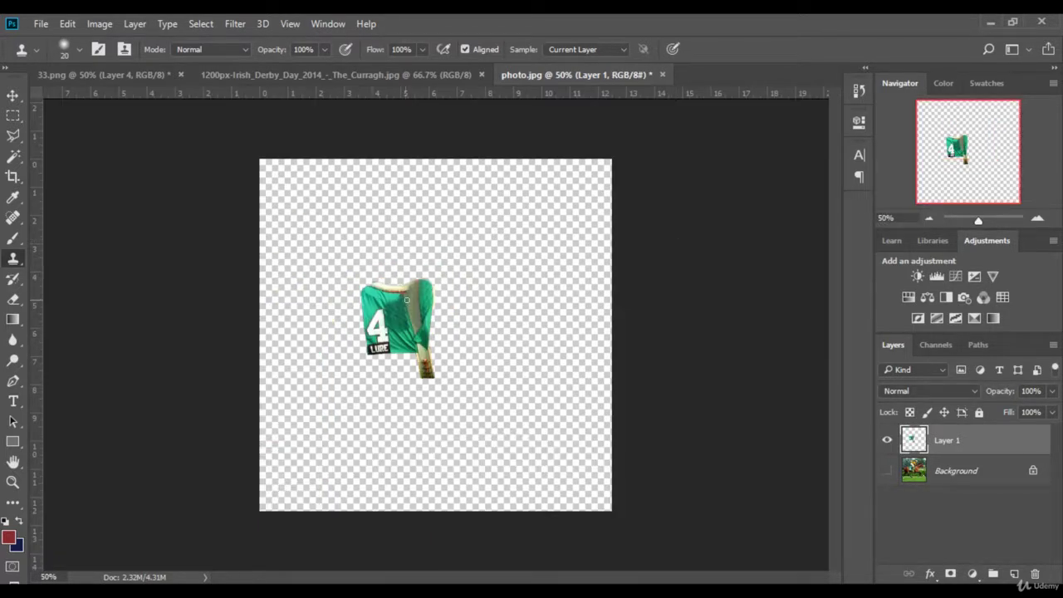
Step: Move the retouched cloth into 33.png as Layer 5 and position it on the cat's back
{"action": "left_click", "coordinate": [12, 95]}
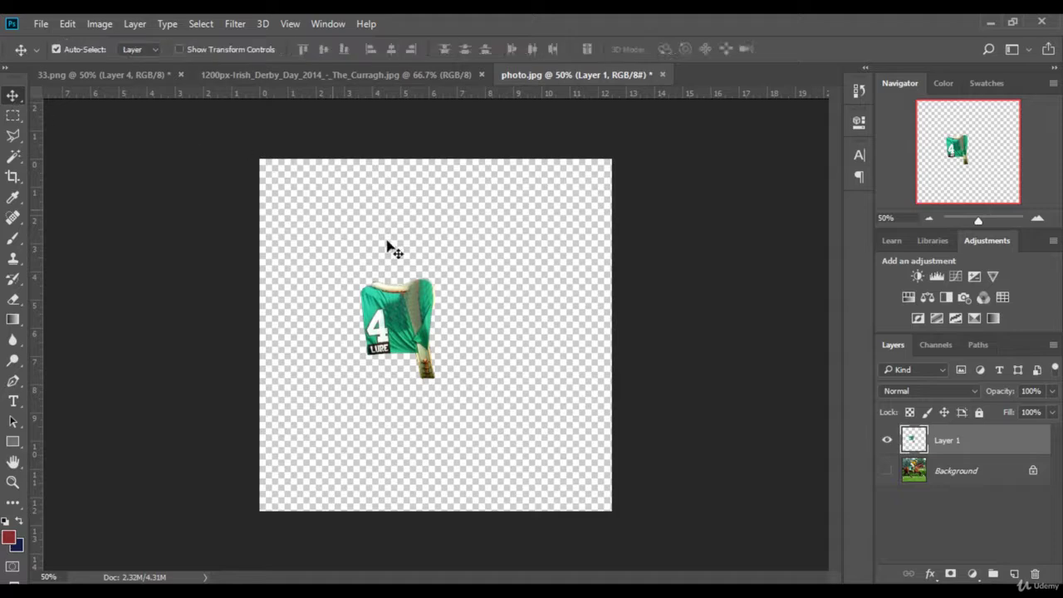
{"action": "mouse_move", "coordinate": [397, 307]}
{"action": "left_mouse_down"}
{"action": "mouse_move", "coordinate": [474, 349]}
{"action": "mouse_move", "coordinate": [521, 334]}
{"action": "left_mouse_up"}
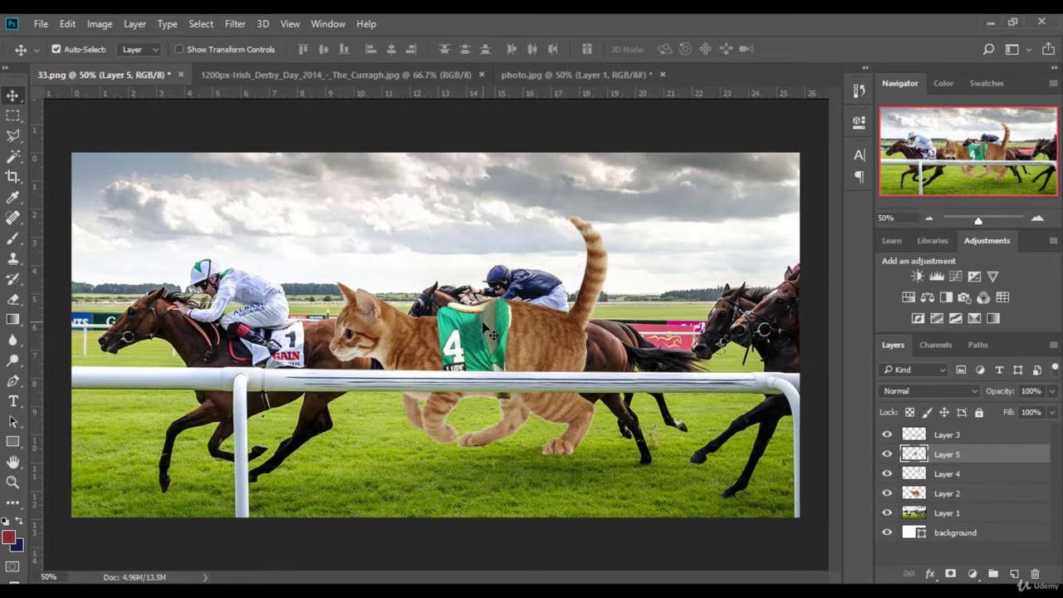
{"action": "left_click_drag", "start_coordinate": [487, 331], "coordinate": [466, 337]}
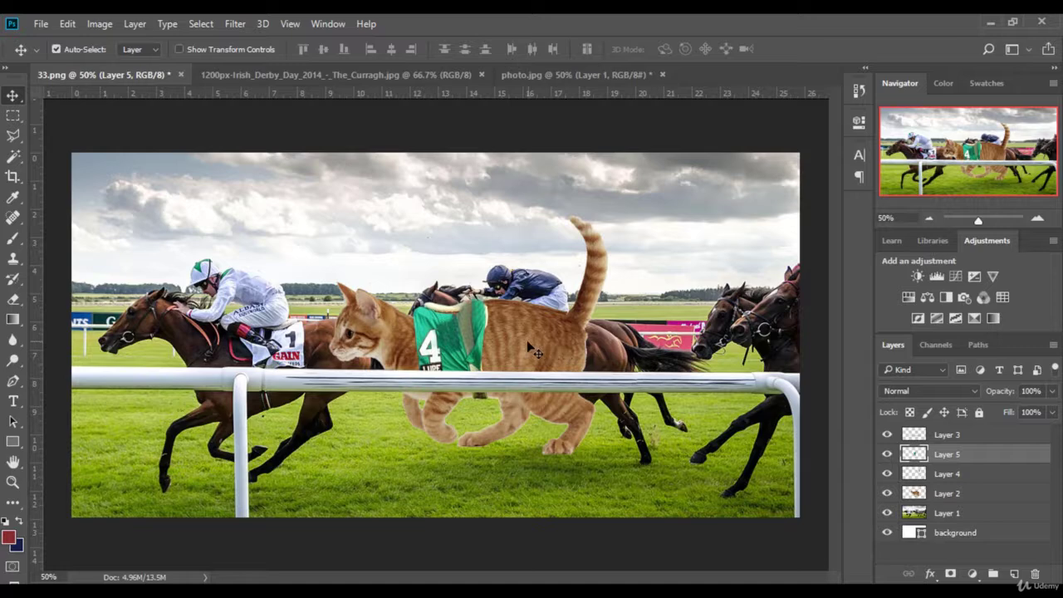
{"action": "left_click_drag", "start_coordinate": [467, 337], "coordinate": [482, 329]}
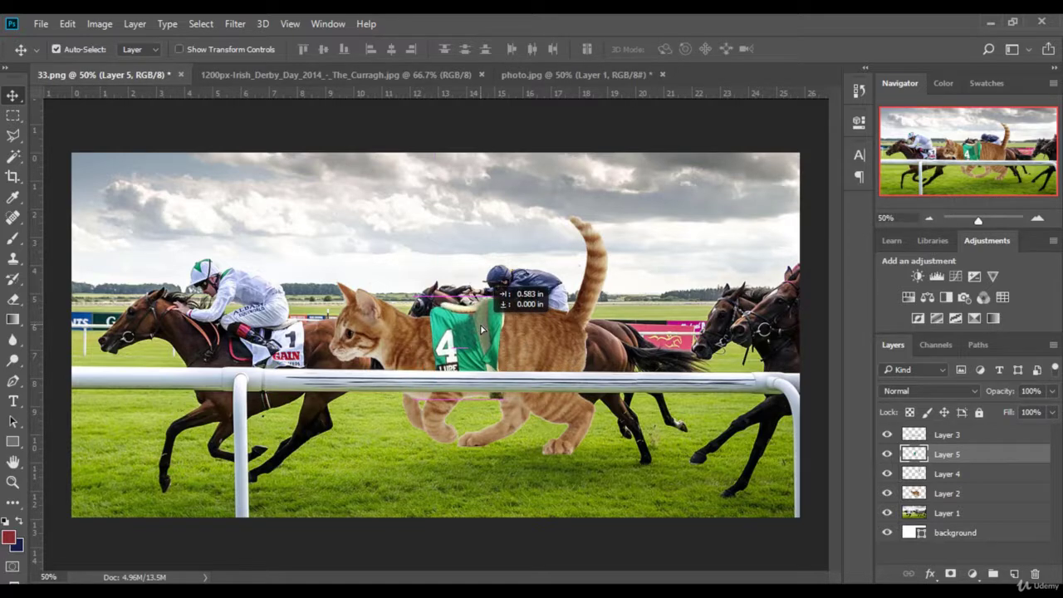
{"action": "left_click", "coordinate": [262, 48]}
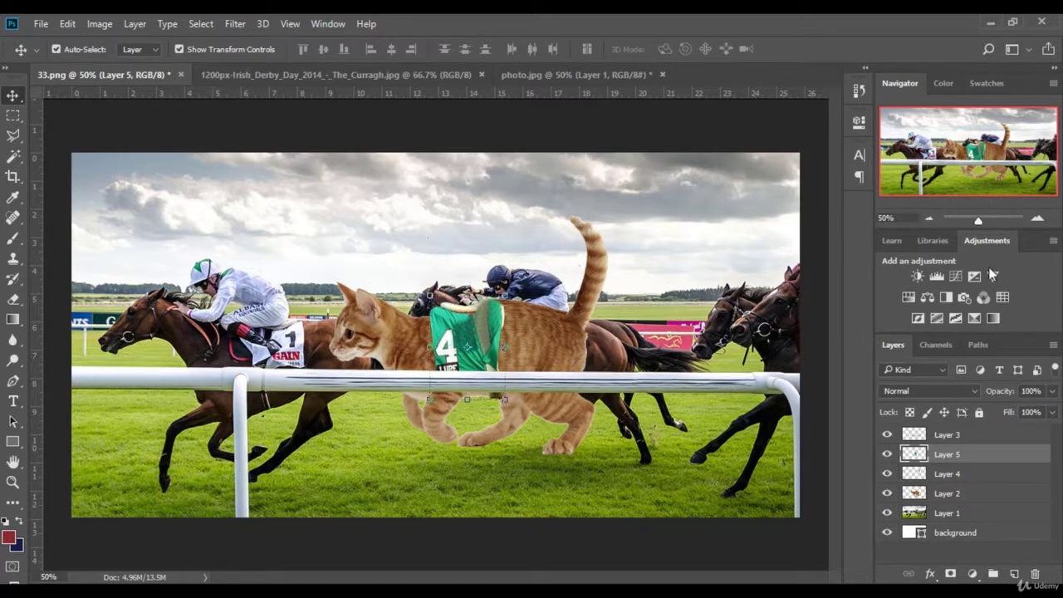
{"action": "left_click_drag", "start_coordinate": [982, 222], "coordinate": [985, 223]}
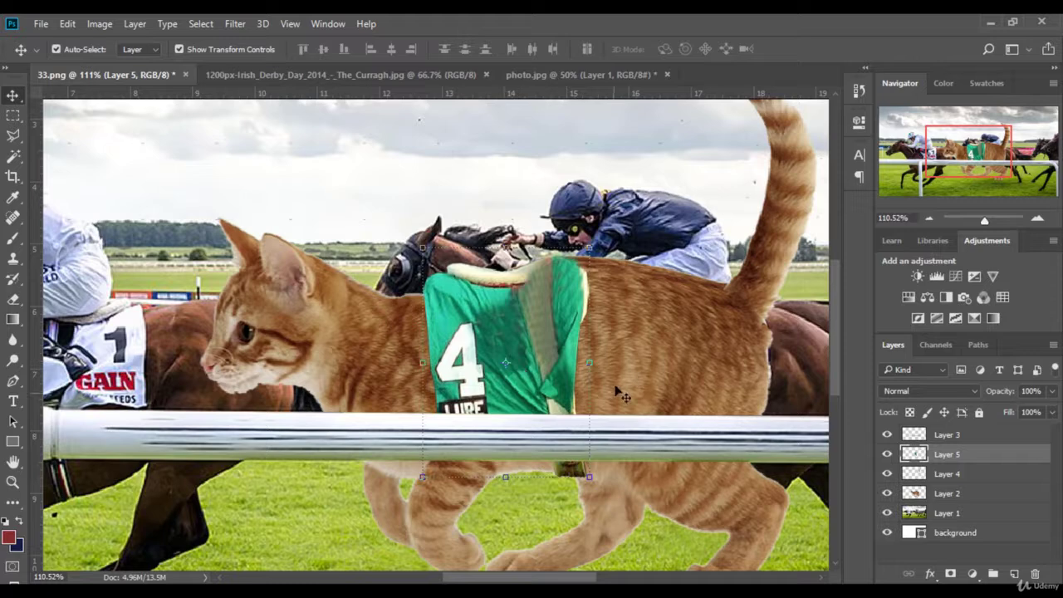
Step: Rotate the saddle cloth and warp its mesh so it curves over the cat's back
{"action": "left_click_drag", "start_coordinate": [599, 349], "coordinate": [567, 338]}
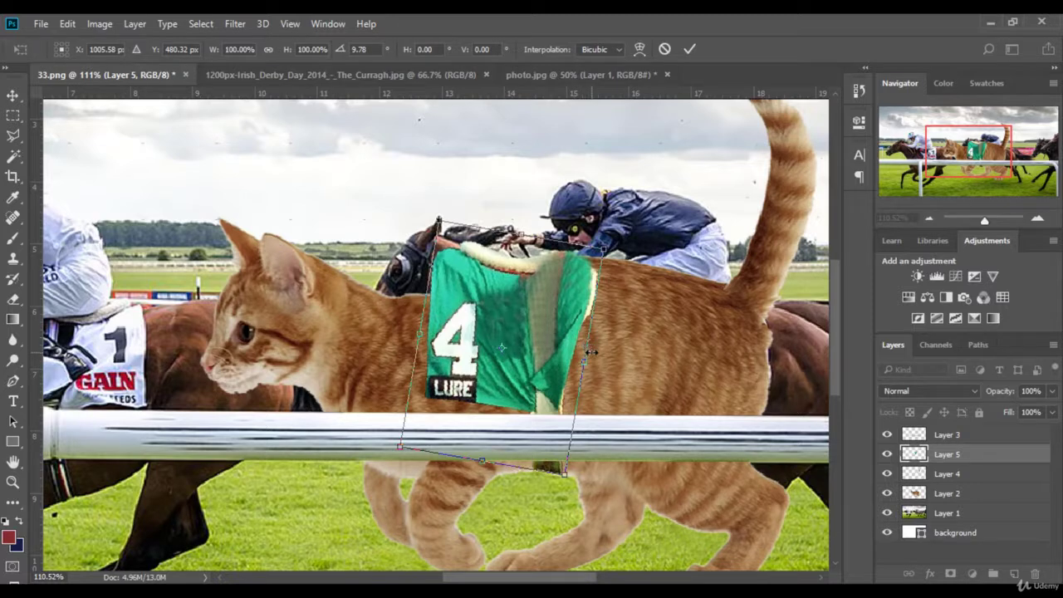
{"action": "key", "text": "Return"}
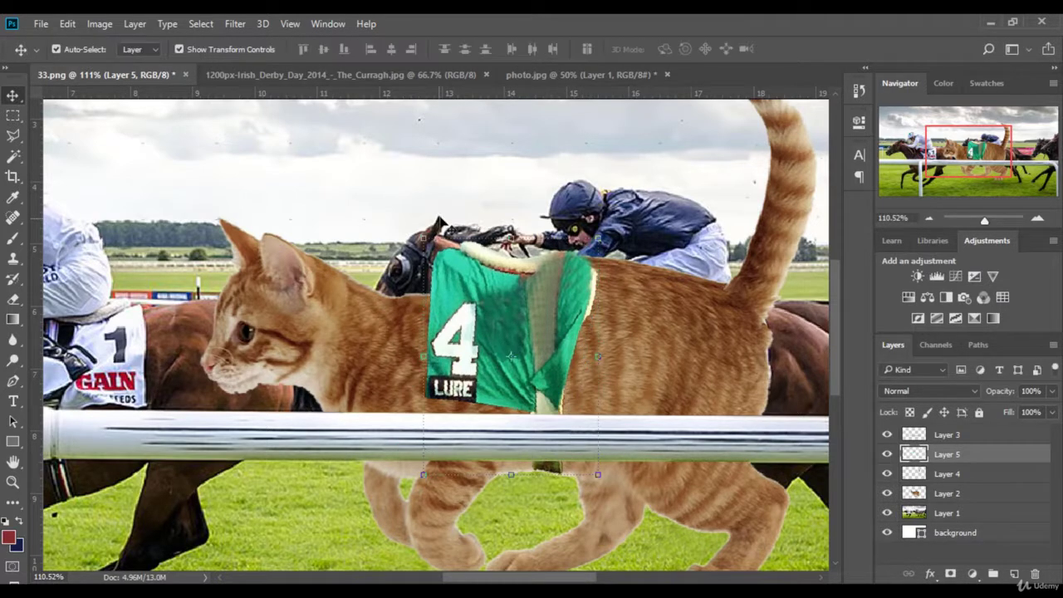
{"action": "key", "text": "ctrl+t"}
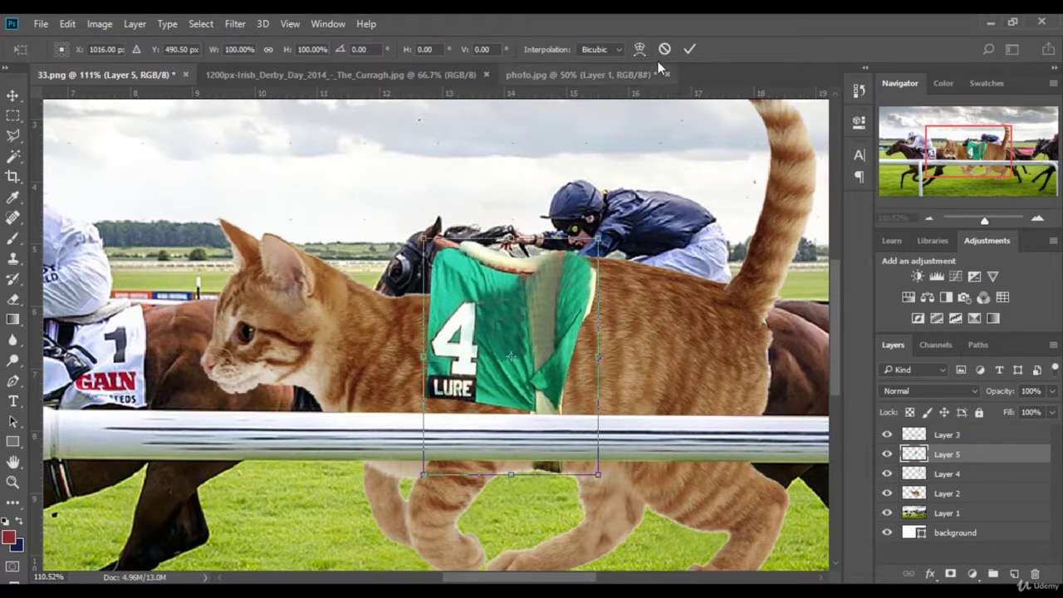
{"action": "left_click", "coordinate": [639, 48]}
{"action": "left_click_drag", "start_coordinate": [465, 250], "coordinate": [486, 283]}
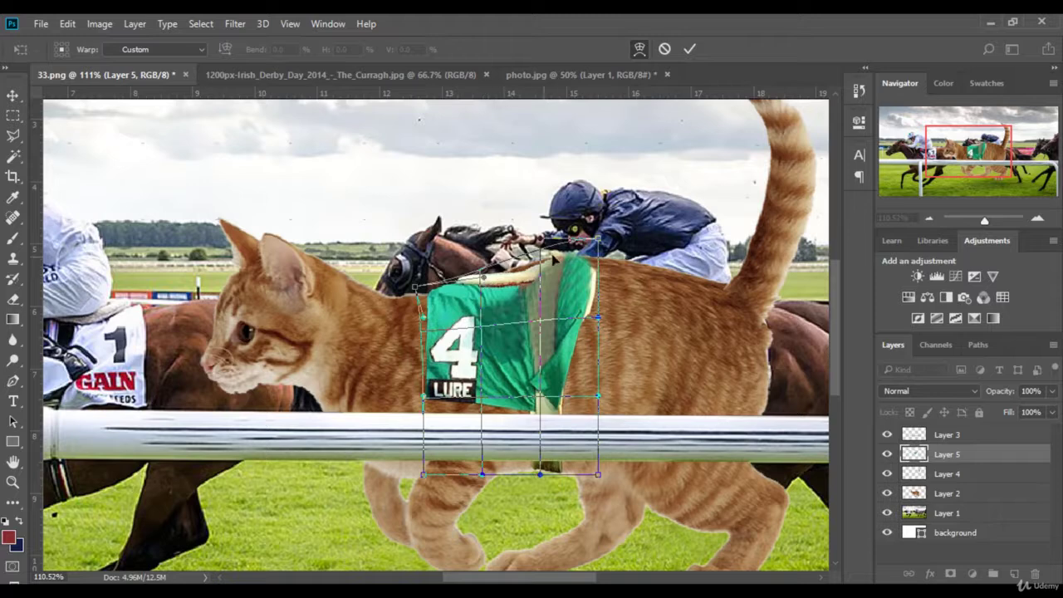
{"action": "left_click_drag", "start_coordinate": [538, 249], "coordinate": [523, 221]}
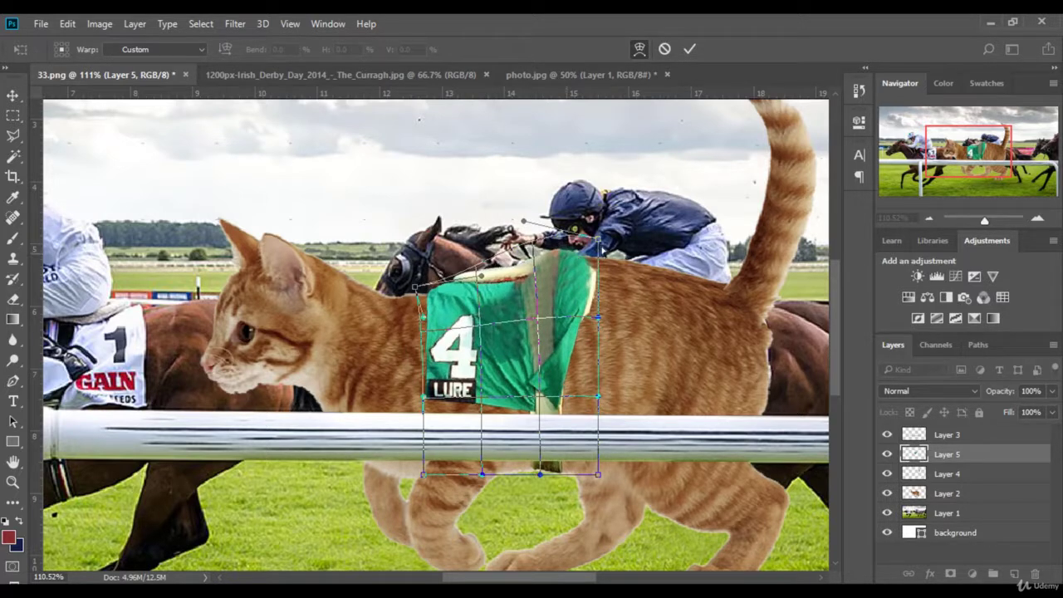
{"action": "left_click_drag", "start_coordinate": [604, 242], "coordinate": [615, 276]}
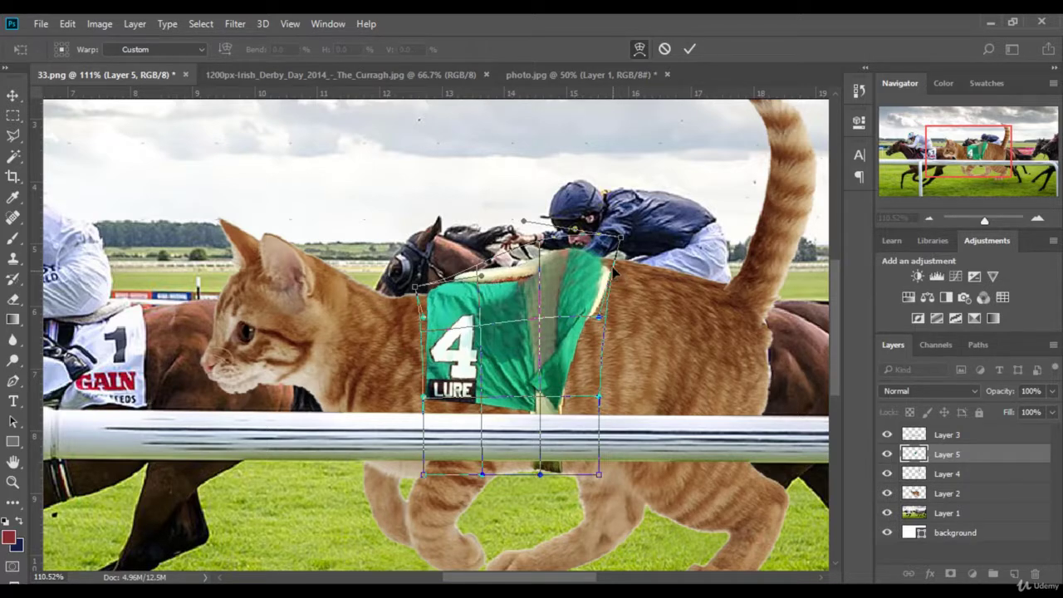
{"action": "left_click_drag", "start_coordinate": [599, 317], "coordinate": [630, 291]}
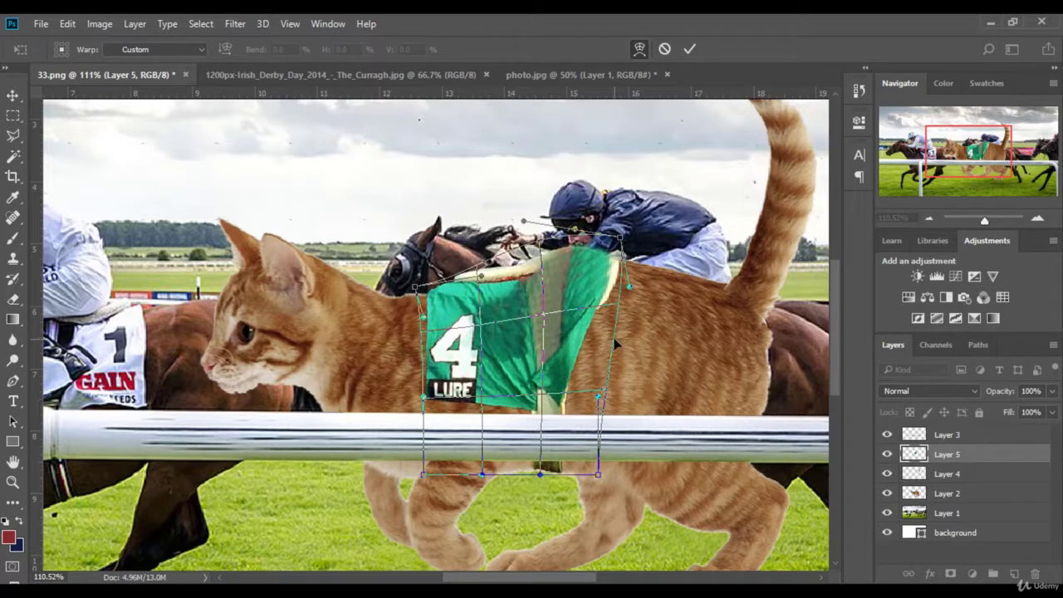
{"action": "key", "text": "Return"}
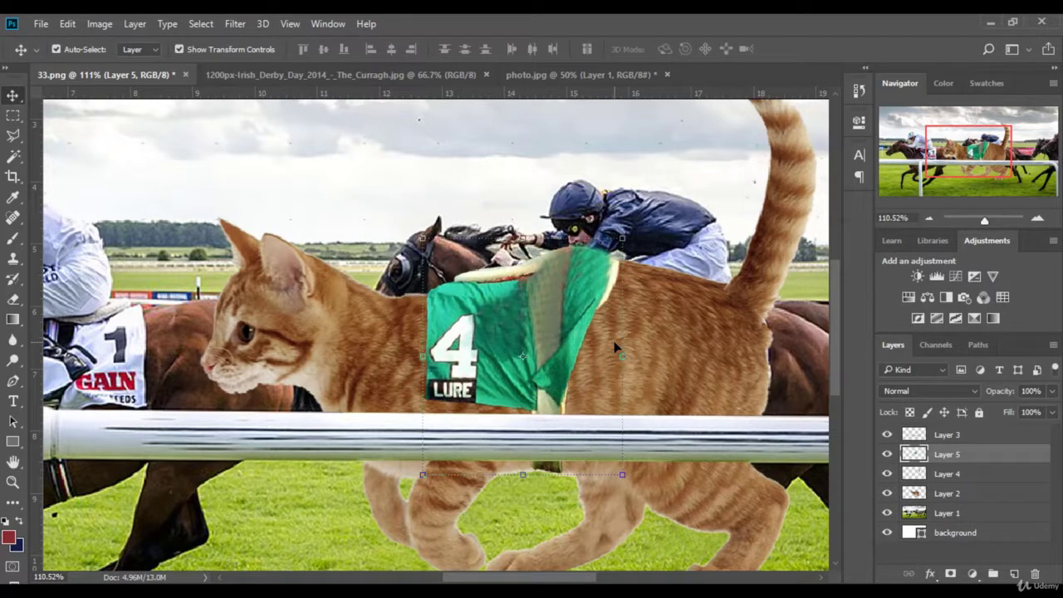
Step: Hide transform controls and preview Horse-racing-tips-651934 in Windows Photo Viewer
{"action": "left_click", "coordinate": [246, 49]}
{"action": "left_click", "coordinate": [540, 73]}
{"action": "left_click", "coordinate": [349, 74]}
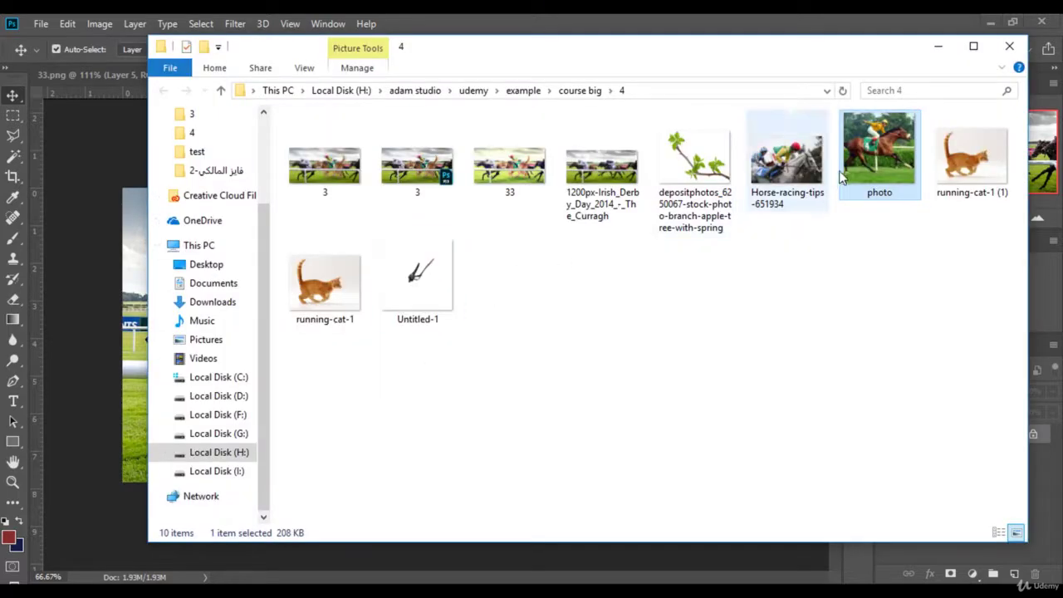
{"action": "left_click", "coordinate": [801, 170]}
{"action": "double_click", "coordinate": [805, 172]}
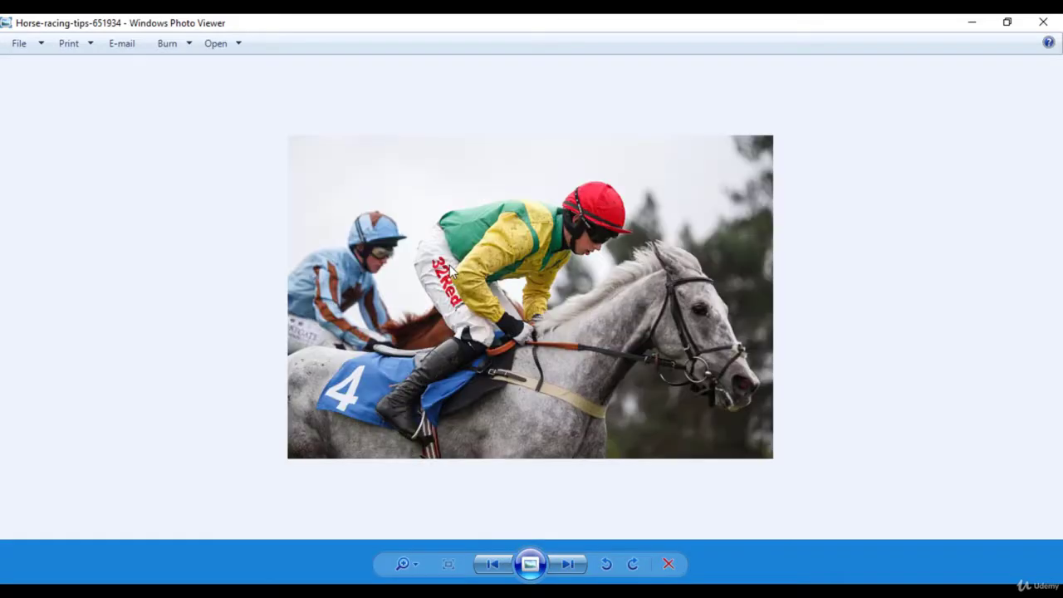
Step: Open Horse-racing-tips-651934 from Photo Viewer in Adobe Photoshop CC 2018
{"action": "right_click", "coordinate": [450, 267]}
{"action": "left_click", "coordinate": [676, 362]}
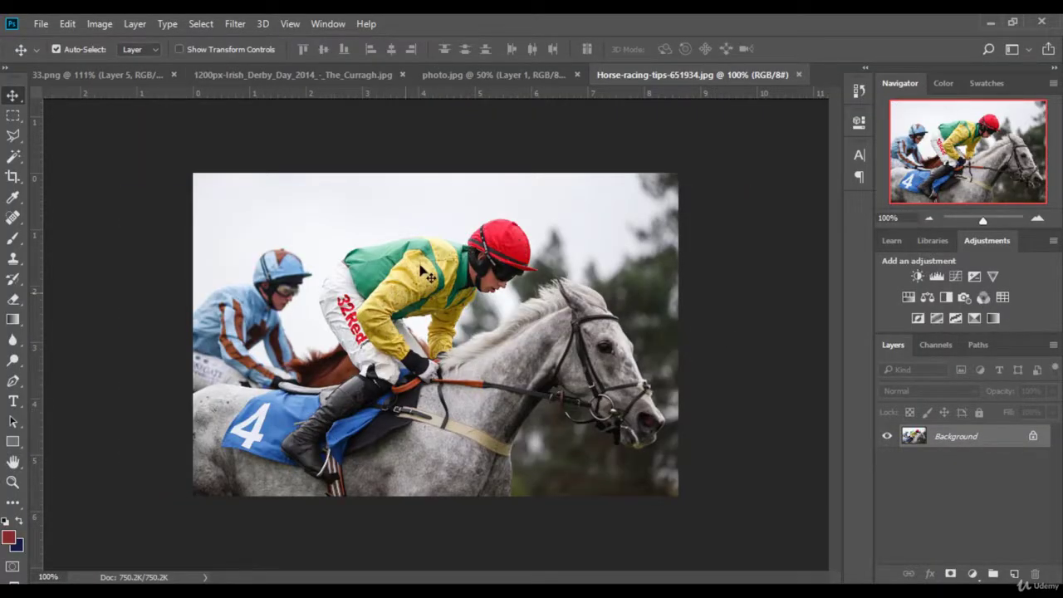
Step: Zoom Horse-racing-tips-651934 to 300% and scroll to the jockey's boot
{"action": "left_click", "coordinate": [910, 216]}
{"action": "type", "text": "300"}
{"action": "key", "text": "Return"}
{"action": "scroll", "coordinate": [378, 435], "scroll_direction": "down", "scroll_amount": 1}
{"action": "scroll", "coordinate": [390, 481], "scroll_direction": "down", "scroll_amount": 5}
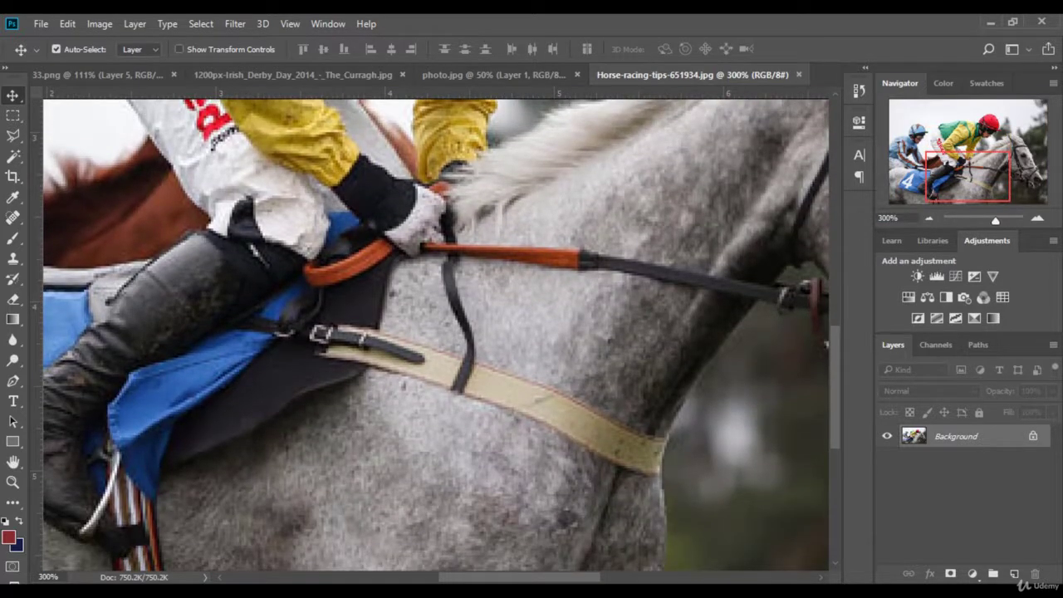
{"action": "scroll", "coordinate": [332, 532], "scroll_direction": "left", "scroll_amount": 3}
{"action": "scroll", "coordinate": [280, 488], "scroll_direction": "left", "scroll_amount": 2}
{"action": "scroll", "coordinate": [278, 486], "scroll_direction": "down", "scroll_amount": 3}
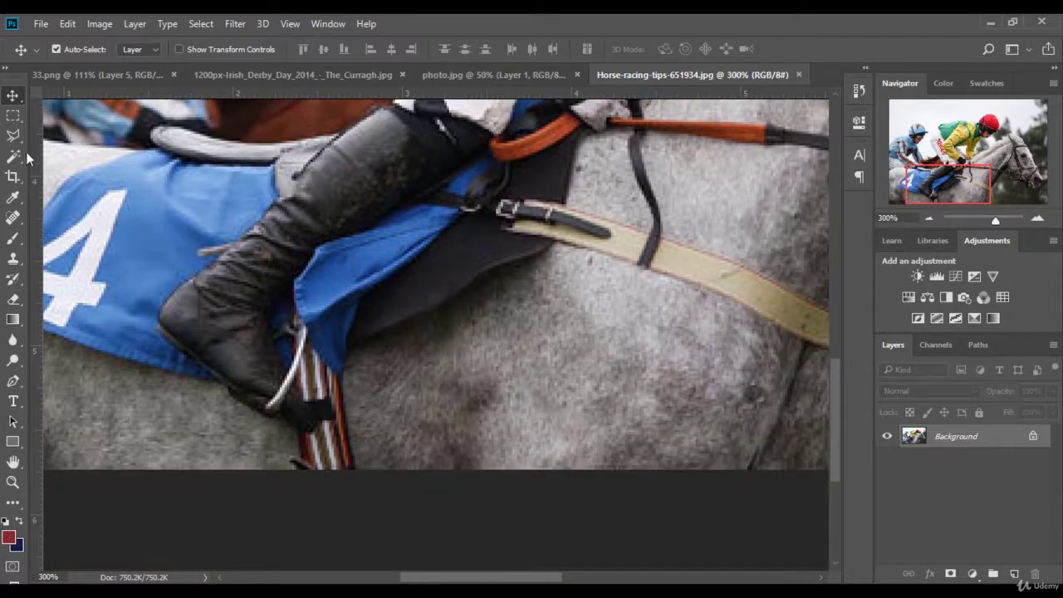
Step: Lasso the jockey's outline from the boot up the white sleeve, jacket back and helmet
{"action": "key", "text": "l"}
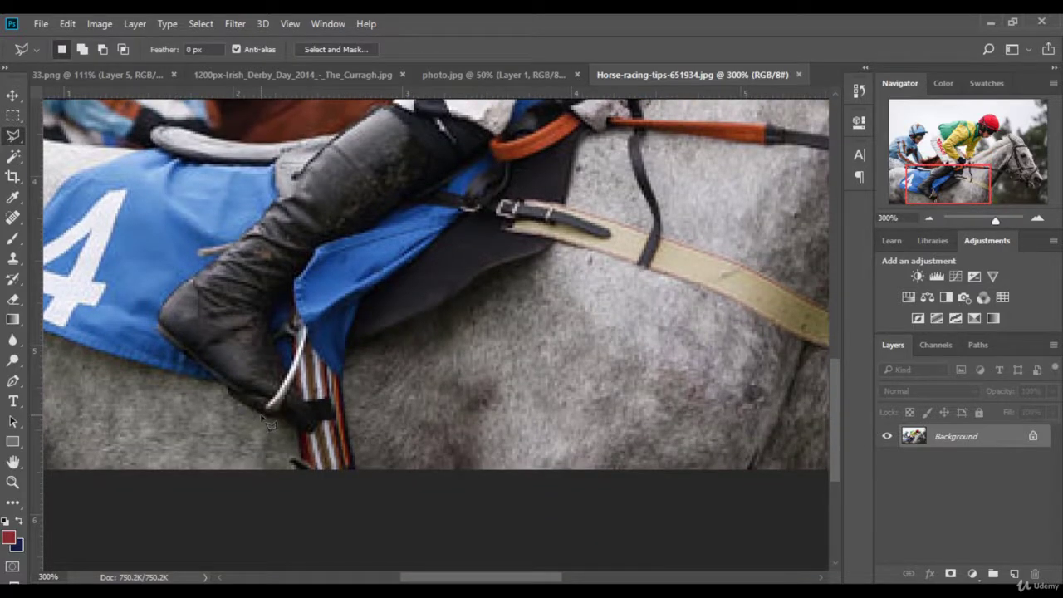
{"action": "left_click_drag", "start_coordinate": [270, 423], "coordinate": [162, 336]}
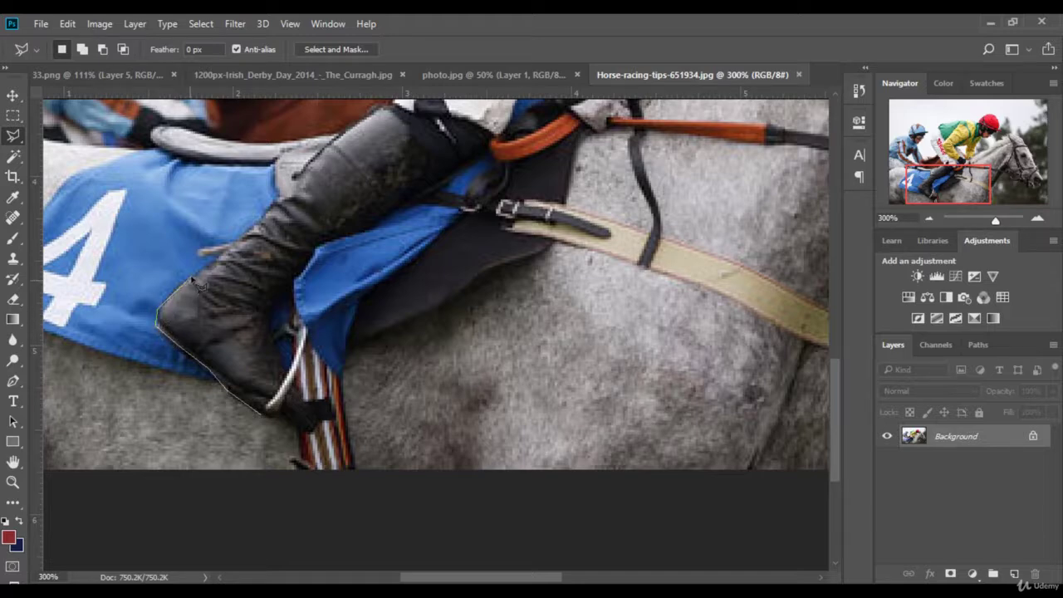
{"action": "mouse_move", "coordinate": [220, 268]}
{"action": "left_mouse_down"}
{"action": "mouse_move", "coordinate": [265, 236]}
{"action": "mouse_move", "coordinate": [291, 197]}
{"action": "mouse_move", "coordinate": [415, 205]}
{"action": "mouse_move", "coordinate": [388, 260]}
{"action": "left_mouse_up"}
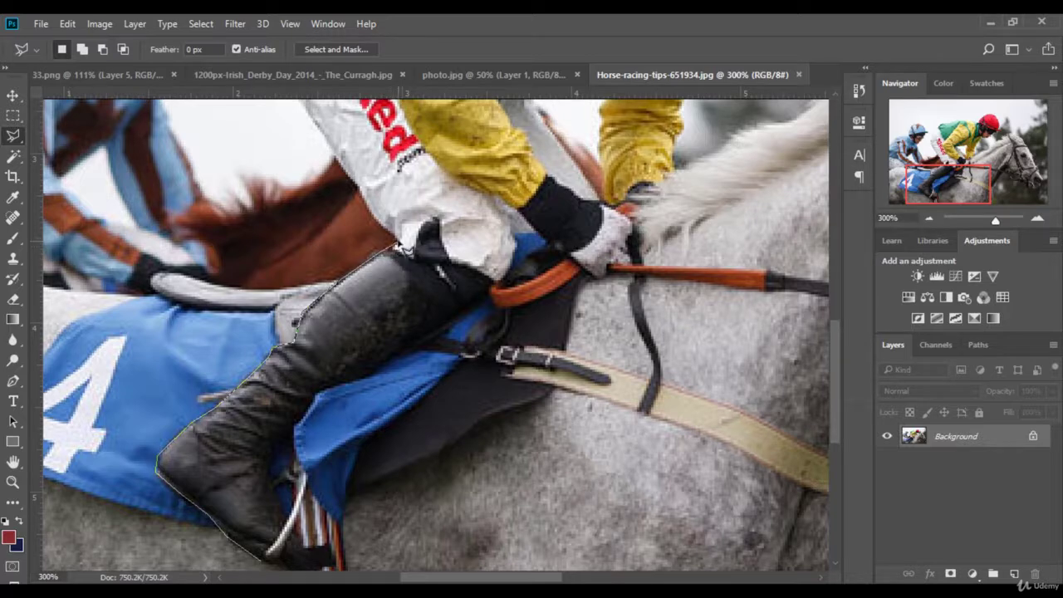
{"action": "left_click_drag", "start_coordinate": [394, 253], "coordinate": [347, 170]}
{"action": "scroll", "coordinate": [324, 141], "scroll_direction": "up", "scroll_amount": 5}
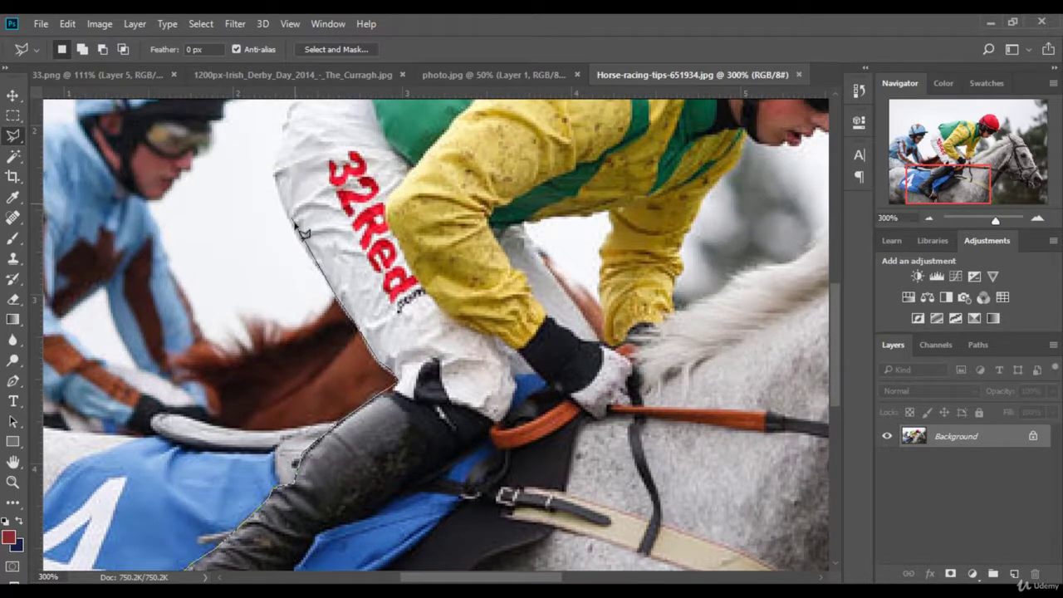
{"action": "mouse_move", "coordinate": [308, 130]}
{"action": "left_mouse_down"}
{"action": "mouse_move", "coordinate": [303, 242]}
{"action": "mouse_move", "coordinate": [279, 176]}
{"action": "left_mouse_up"}
{"action": "scroll", "coordinate": [288, 197], "scroll_direction": "up", "scroll_amount": 5}
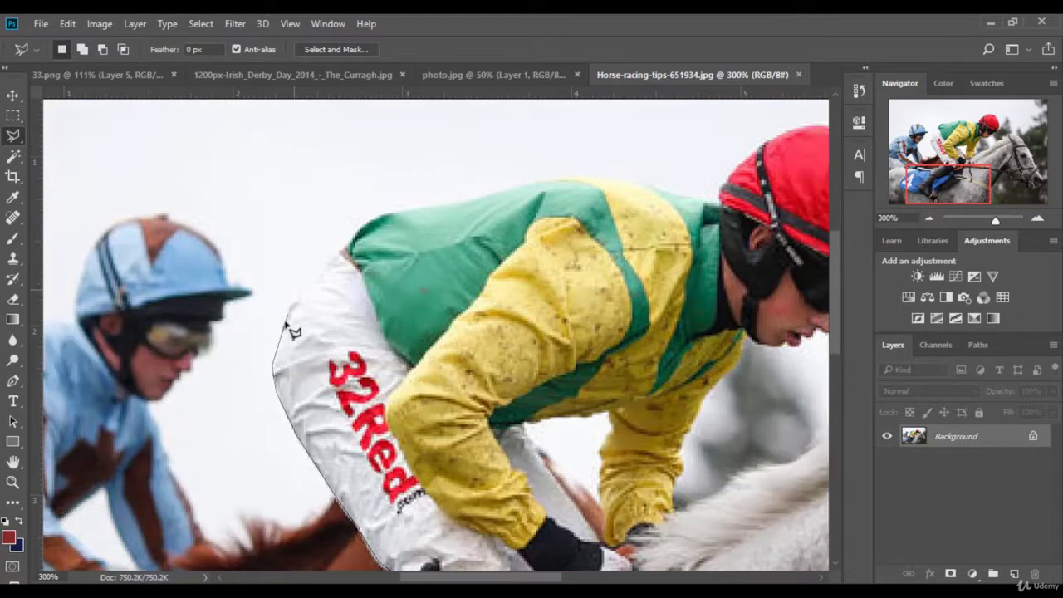
{"action": "mouse_move", "coordinate": [287, 349]}
{"action": "left_mouse_down"}
{"action": "mouse_move", "coordinate": [304, 290]}
{"action": "mouse_move", "coordinate": [362, 223]}
{"action": "mouse_move", "coordinate": [395, 218]}
{"action": "mouse_move", "coordinate": [382, 231]}
{"action": "mouse_move", "coordinate": [458, 211]}
{"action": "mouse_move", "coordinate": [509, 213]}
{"action": "mouse_move", "coordinate": [590, 184]}
{"action": "mouse_move", "coordinate": [721, 211]}
{"action": "mouse_move", "coordinate": [725, 202]}
{"action": "mouse_move", "coordinate": [487, 146]}
{"action": "mouse_move", "coordinate": [490, 154]}
{"action": "mouse_move", "coordinate": [544, 128]}
{"action": "mouse_move", "coordinate": [581, 131]}
{"action": "mouse_move", "coordinate": [622, 170]}
{"action": "mouse_move", "coordinate": [640, 194]}
{"action": "mouse_move", "coordinate": [632, 187]}
{"action": "mouse_move", "coordinate": [637, 275]}
{"action": "mouse_move", "coordinate": [667, 286]}
{"action": "left_mouse_up"}
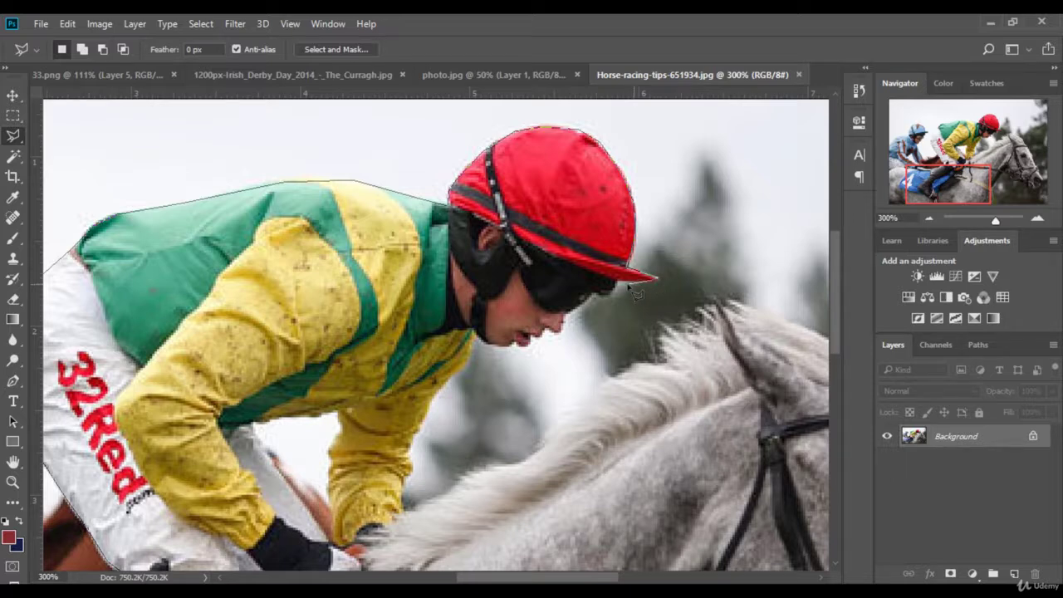
Step: Extend the outline under the helmet brim, past the goggles and along the chin
{"action": "left_click_drag", "start_coordinate": [634, 292], "coordinate": [622, 299]}
{"action": "left_click_drag", "start_coordinate": [585, 318], "coordinate": [548, 347]}
{"action": "left_click_drag", "start_coordinate": [545, 344], "coordinate": [495, 353]}
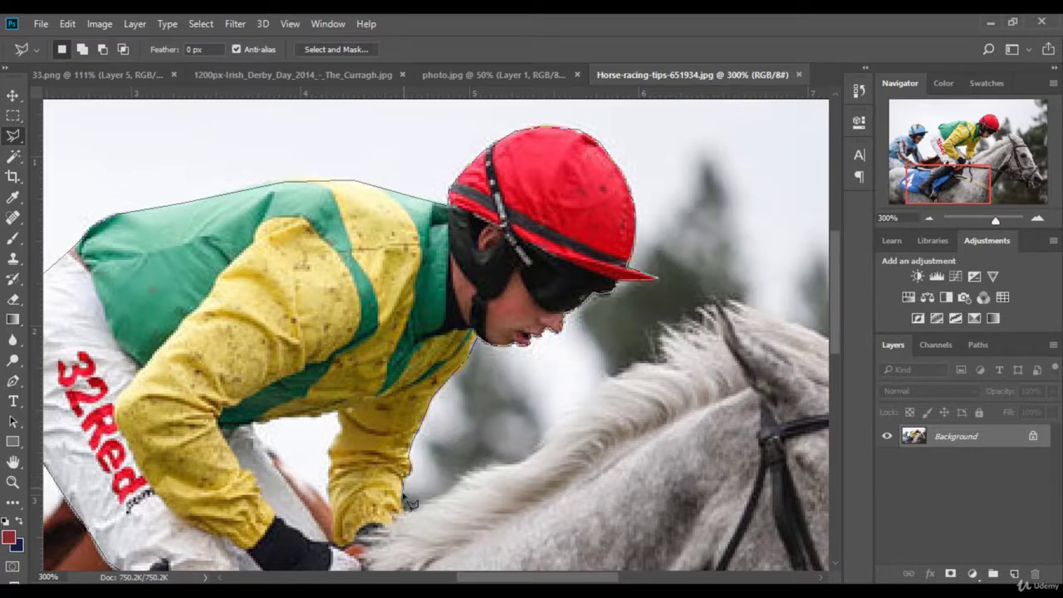
{"action": "scroll", "coordinate": [378, 560], "scroll_direction": "down", "scroll_amount": 1}
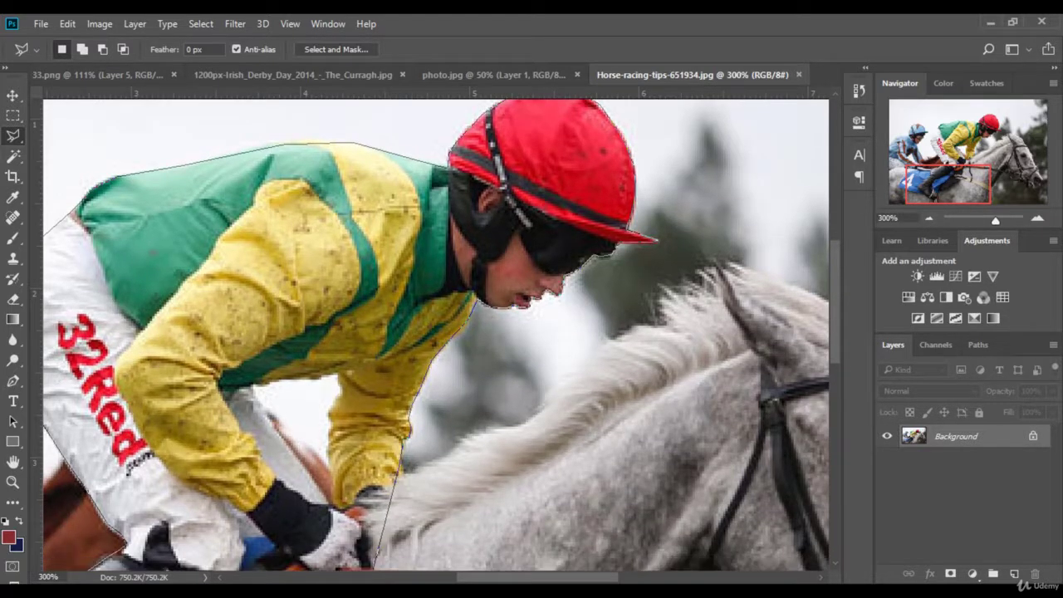
{"action": "scroll", "coordinate": [378, 563], "scroll_direction": "down", "scroll_amount": 5}
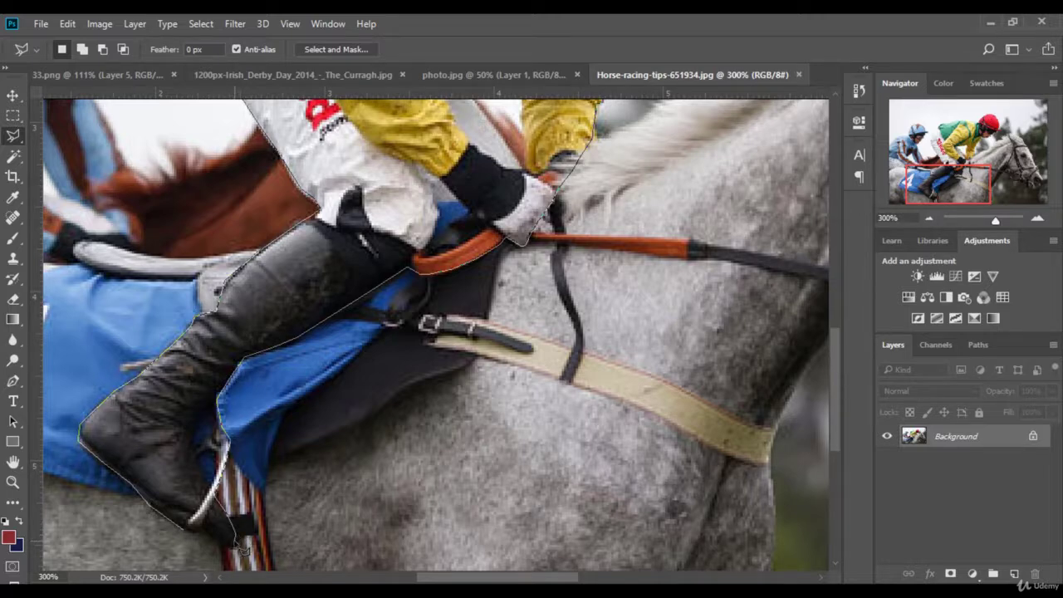
Step: Close the jockey selection, copy it to a new layer, and drag it into 33.png
{"action": "double_click", "coordinate": [196, 541]}
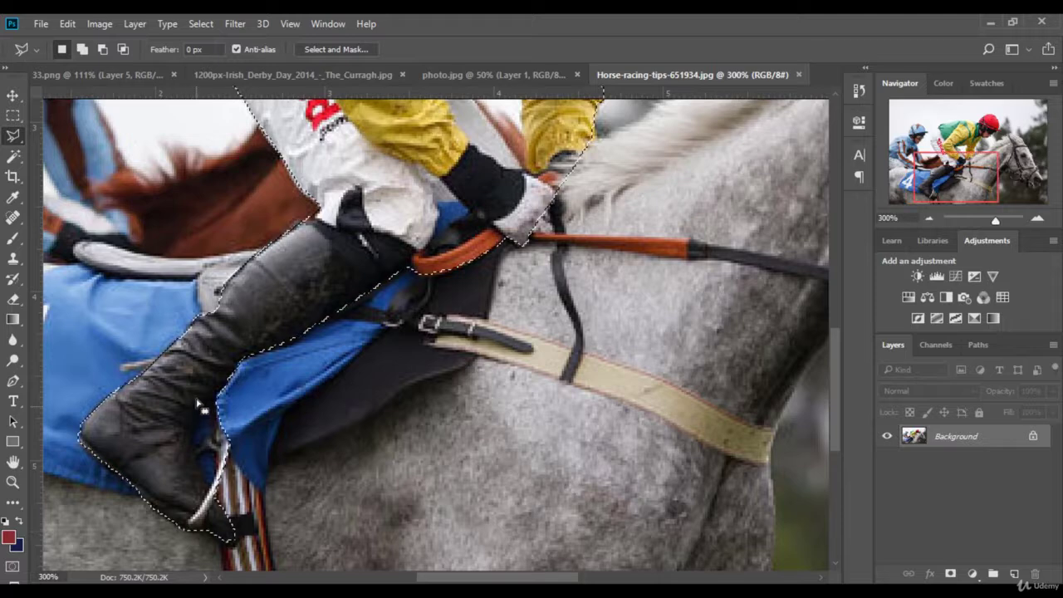
{"action": "right_click", "coordinate": [297, 305]}
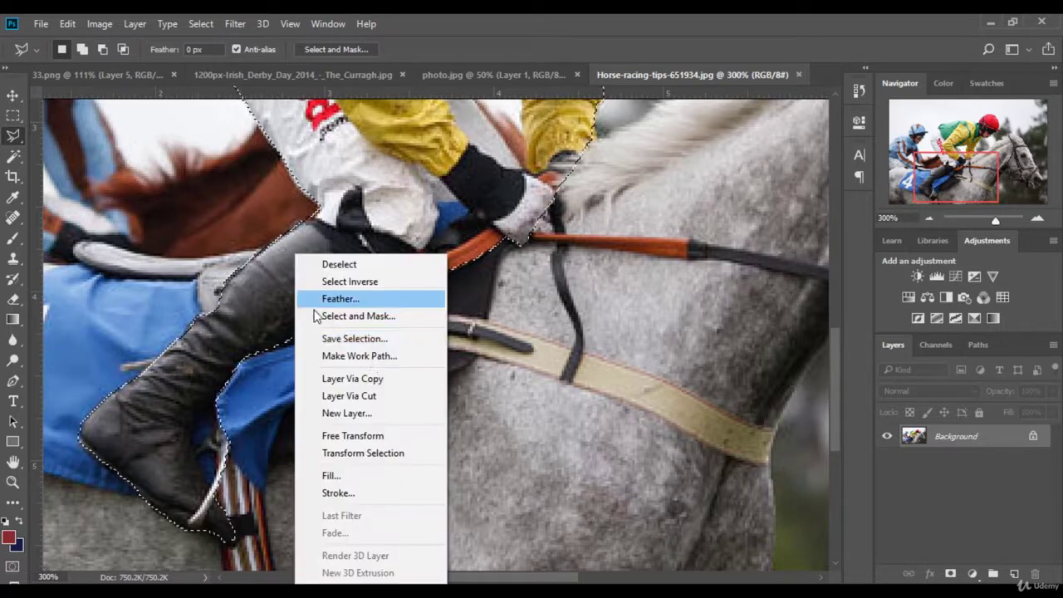
{"action": "left_click", "coordinate": [370, 378]}
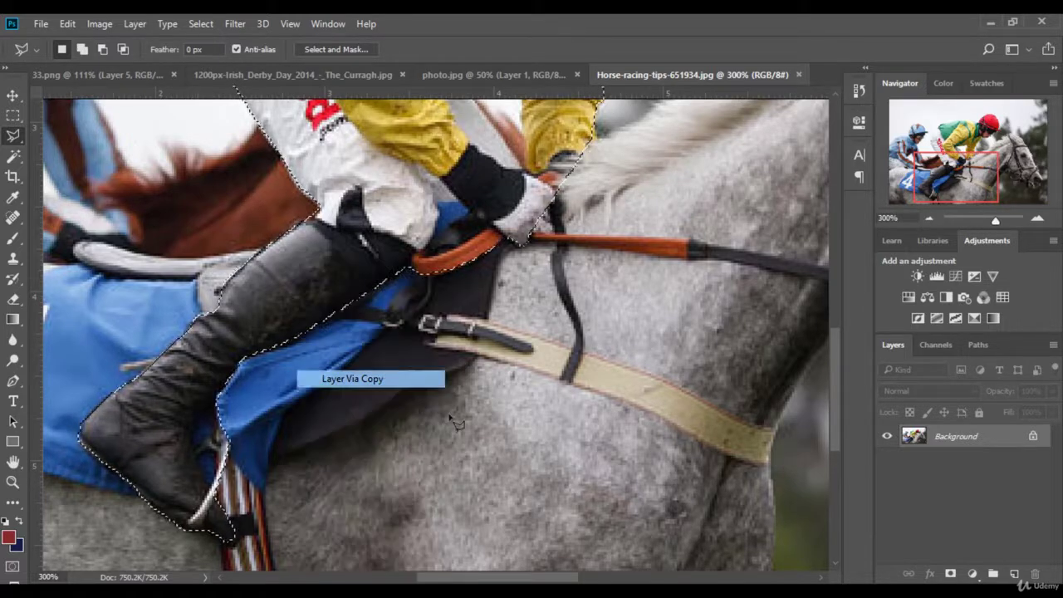
{"action": "left_click", "coordinate": [14, 95]}
{"action": "mouse_move", "coordinate": [359, 156]}
{"action": "left_mouse_down"}
{"action": "mouse_move", "coordinate": [105, 84]}
{"action": "mouse_move", "coordinate": [540, 304]}
{"action": "left_mouse_up"}
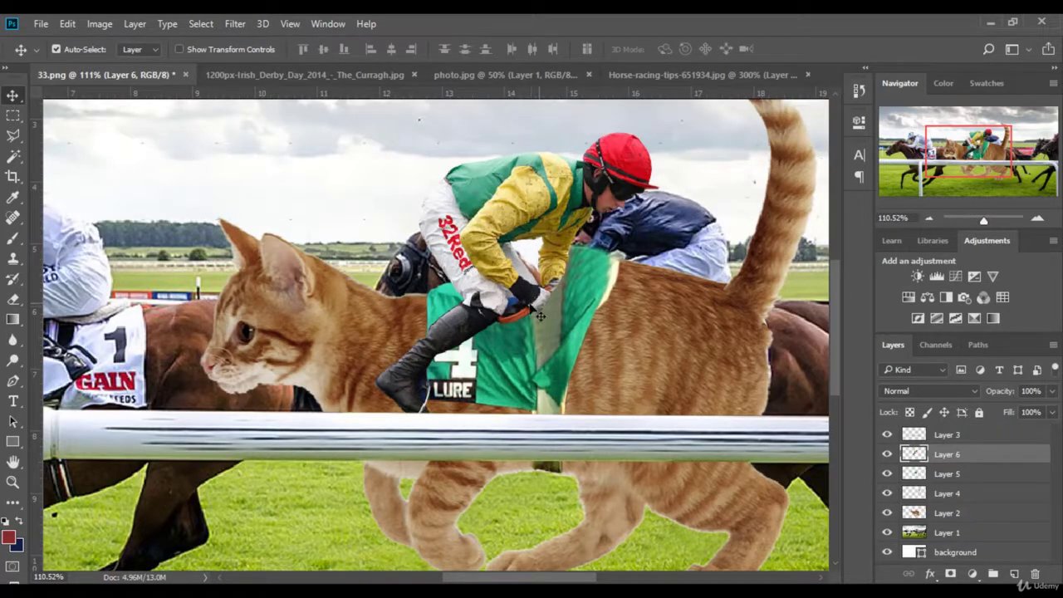
Step: Flip the jockey to face left, shrink and tilt it, and place it over the saddle cloth
{"action": "left_click", "coordinate": [212, 50]}
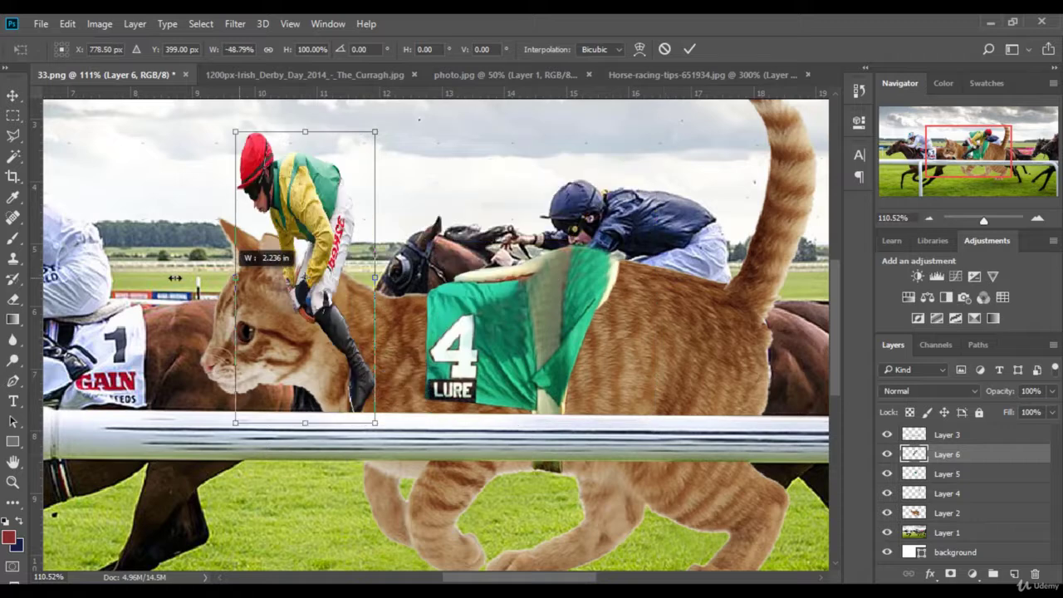
{"action": "left_click_drag", "start_coordinate": [660, 277], "coordinate": [152, 277]}
{"action": "mouse_move", "coordinate": [307, 282]}
{"action": "left_mouse_down"}
{"action": "mouse_move", "coordinate": [483, 301]}
{"action": "mouse_move", "coordinate": [480, 277]}
{"action": "left_mouse_up"}
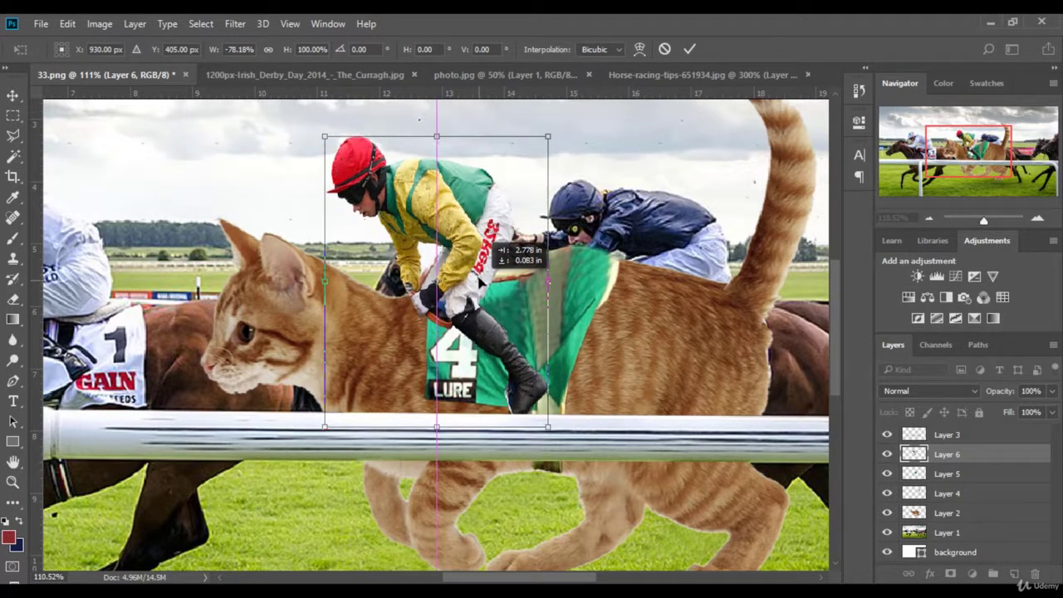
{"action": "left_click_drag", "start_coordinate": [441, 137], "coordinate": [440, 161]}
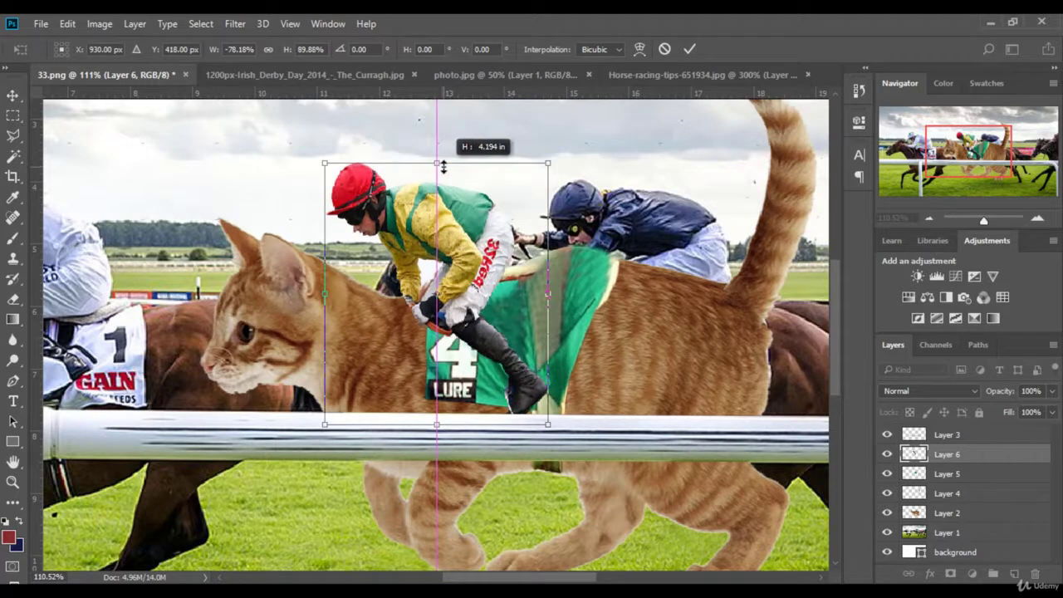
{"action": "left_click_drag", "start_coordinate": [568, 261], "coordinate": [565, 296]}
{"action": "left_click_drag", "start_coordinate": [513, 269], "coordinate": [529, 241]}
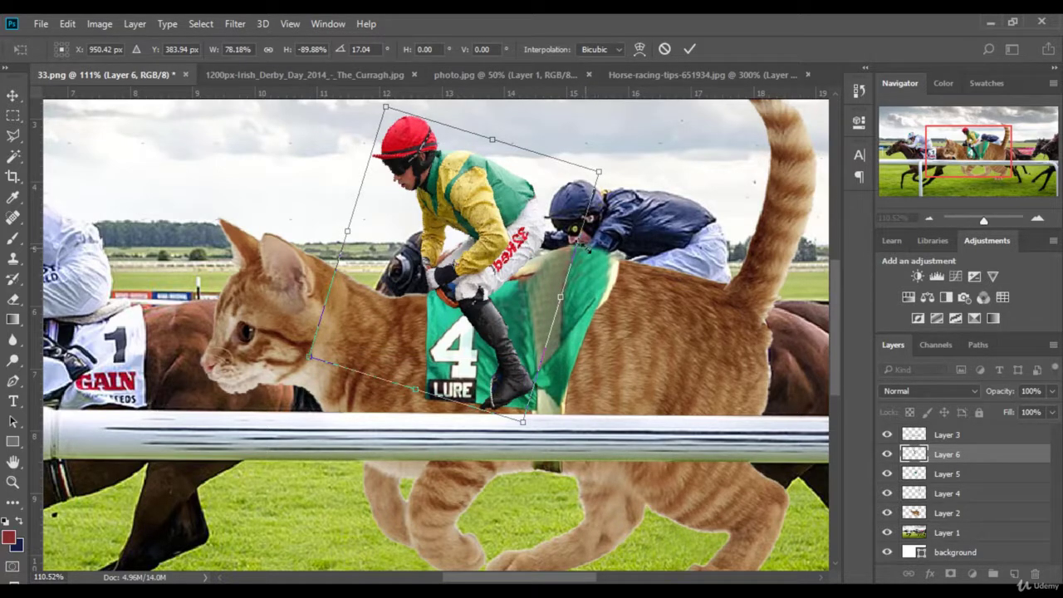
{"action": "left_click_drag", "start_coordinate": [571, 295], "coordinate": [582, 270]}
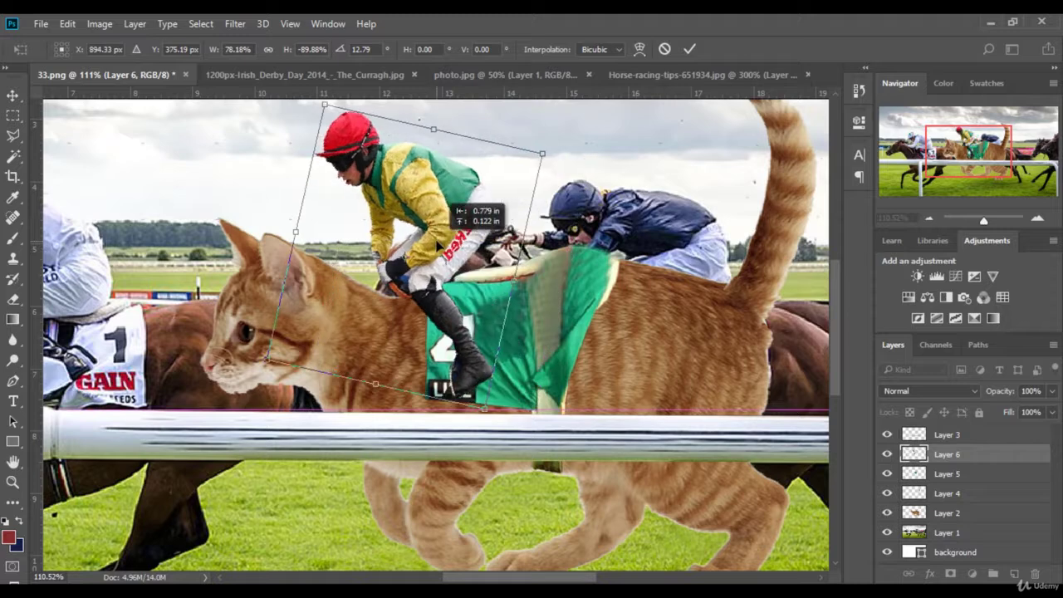
{"action": "left_click_drag", "start_coordinate": [495, 251], "coordinate": [482, 244]}
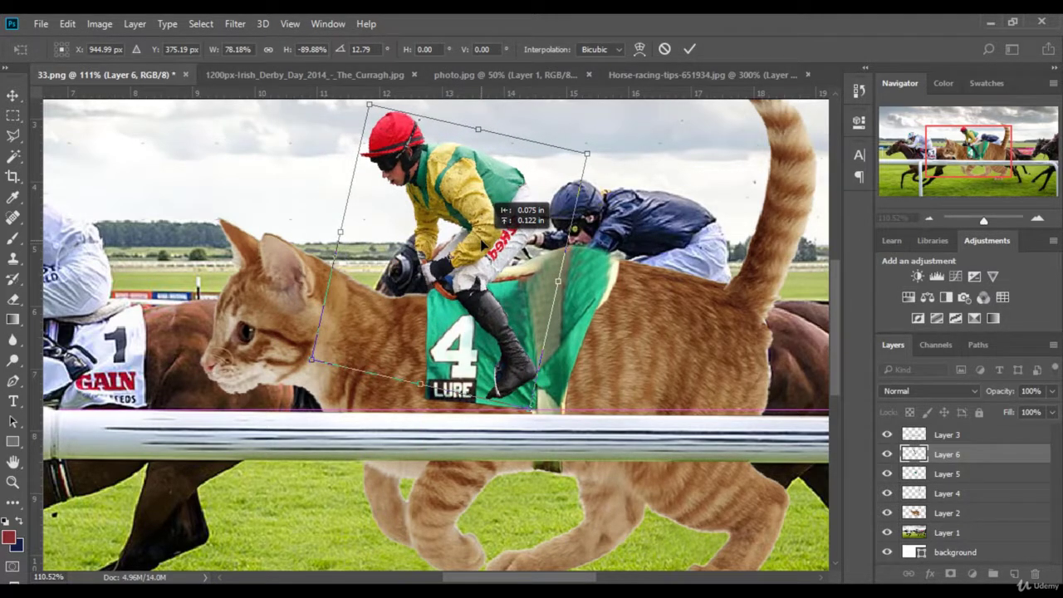
{"action": "left_click_drag", "start_coordinate": [485, 244], "coordinate": [514, 249]}
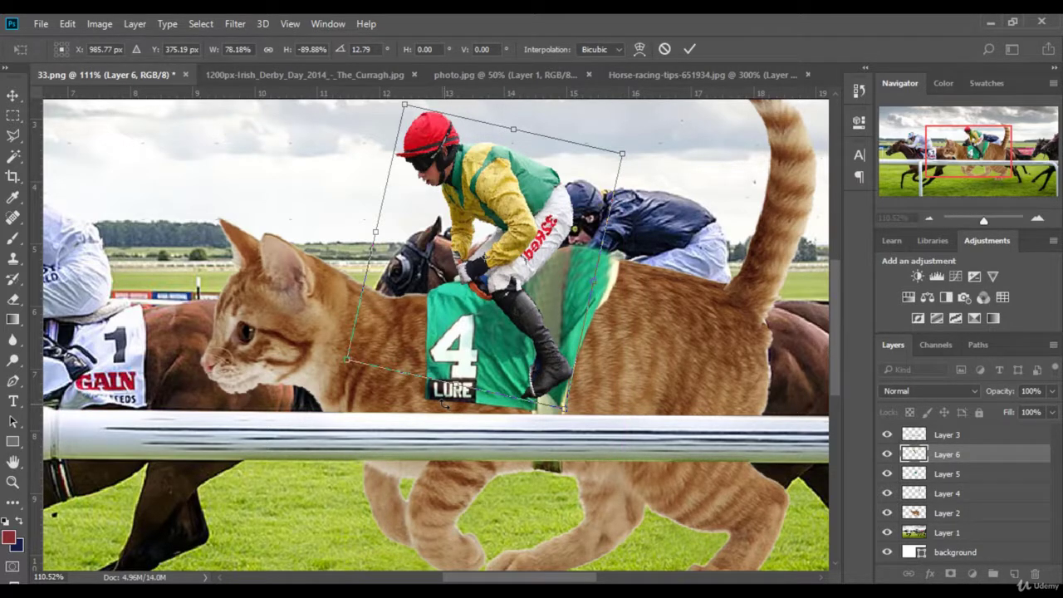
Step: Commit the jockey transform, set zoom to 50%, and hide the transform controls
{"action": "left_click", "coordinate": [687, 50]}
{"action": "left_click_drag", "start_coordinate": [904, 218], "coordinate": [827, 222]}
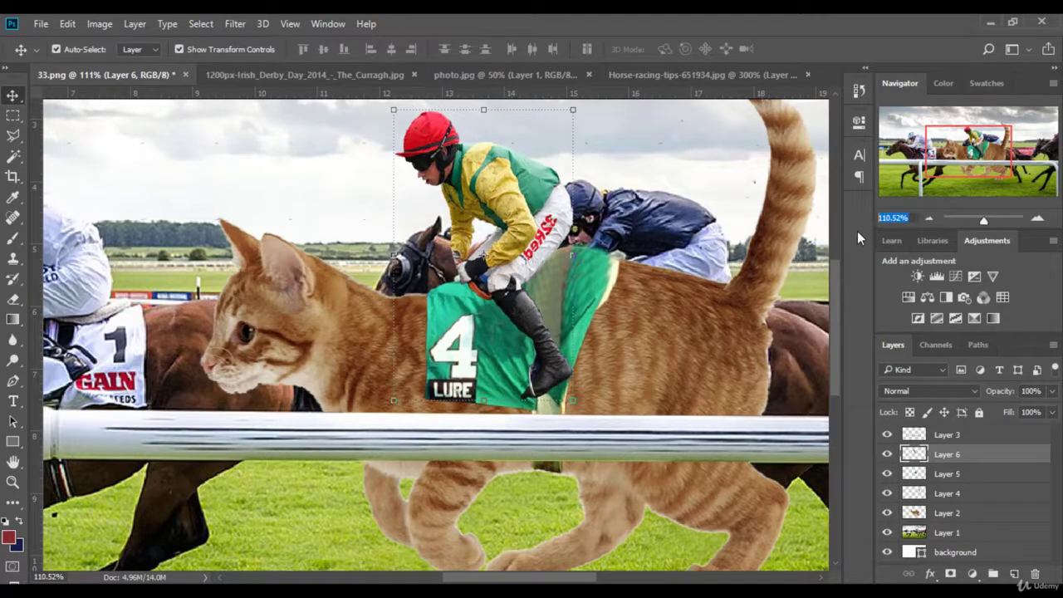
{"action": "type", "text": "50"}
{"action": "key", "text": "Return"}
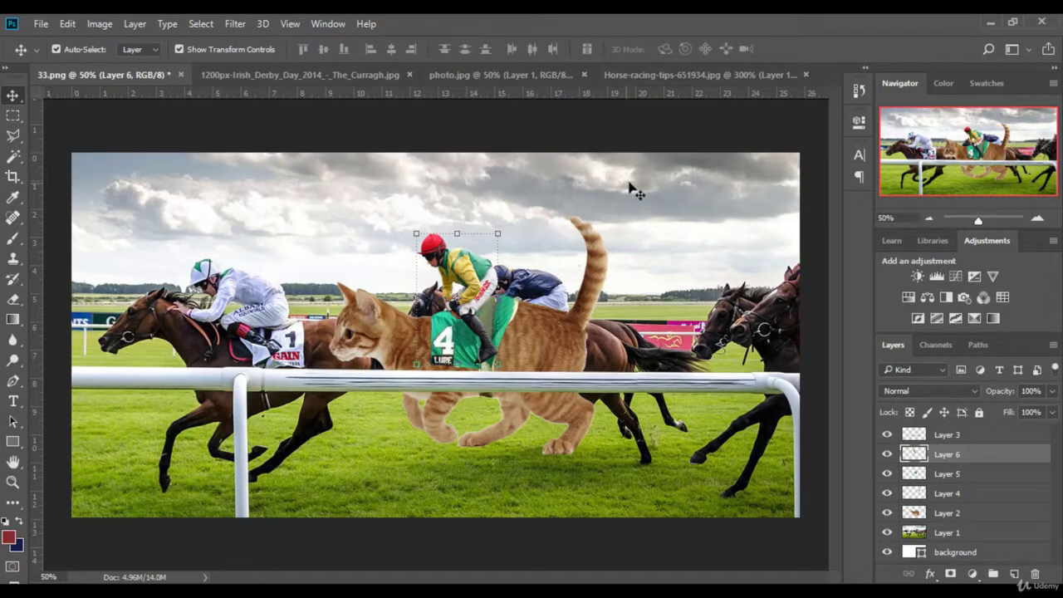
{"action": "left_click", "coordinate": [250, 48]}
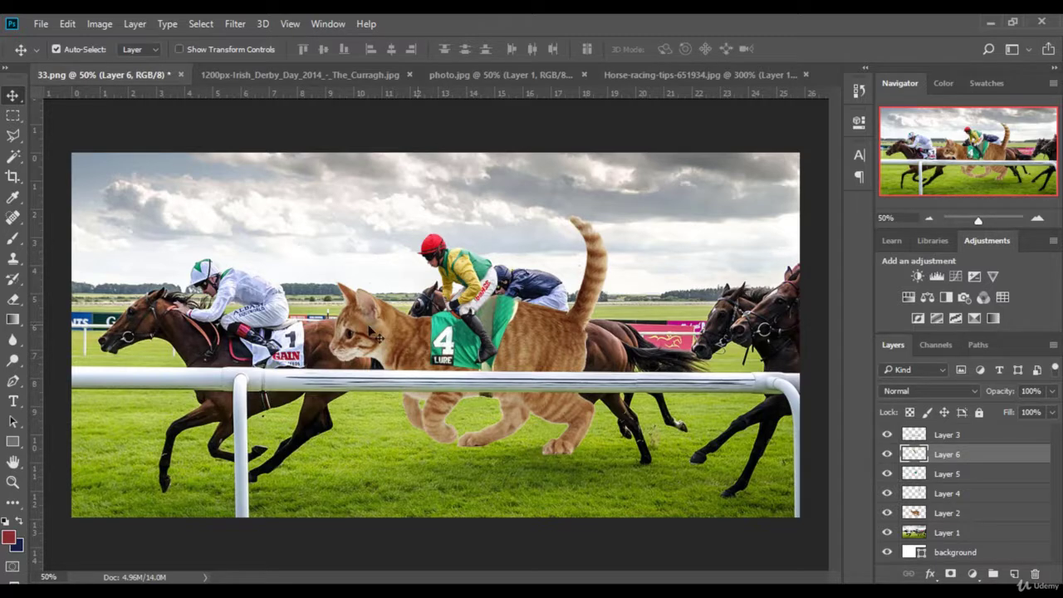
Step: From the source folder in File Explorer, open Untitled-1 with Adobe Photoshop CC 2018
{"action": "key", "text": "alt+Tab"}
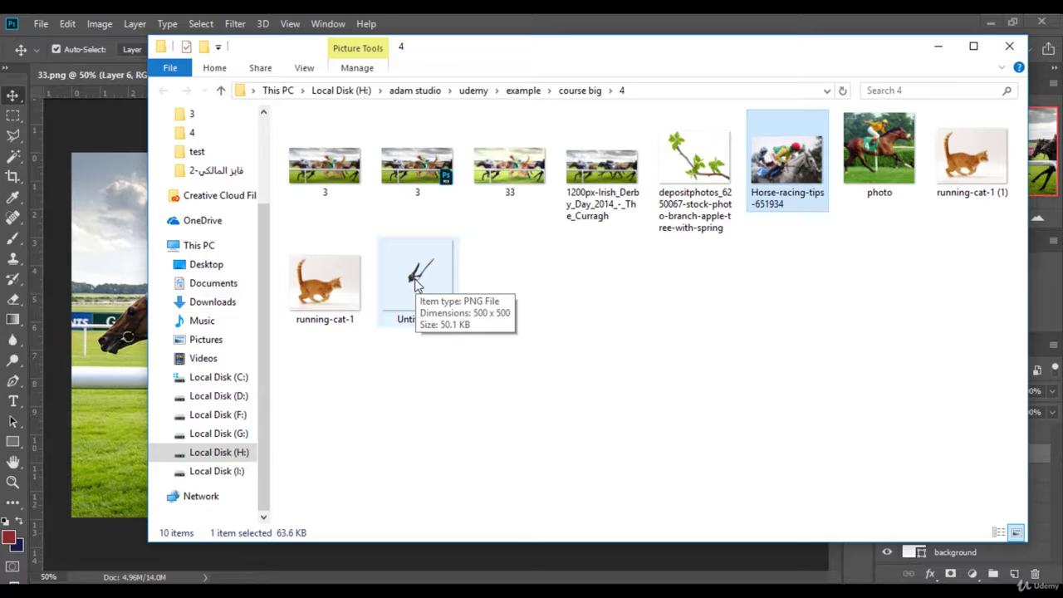
{"action": "double_click", "coordinate": [759, 208]}
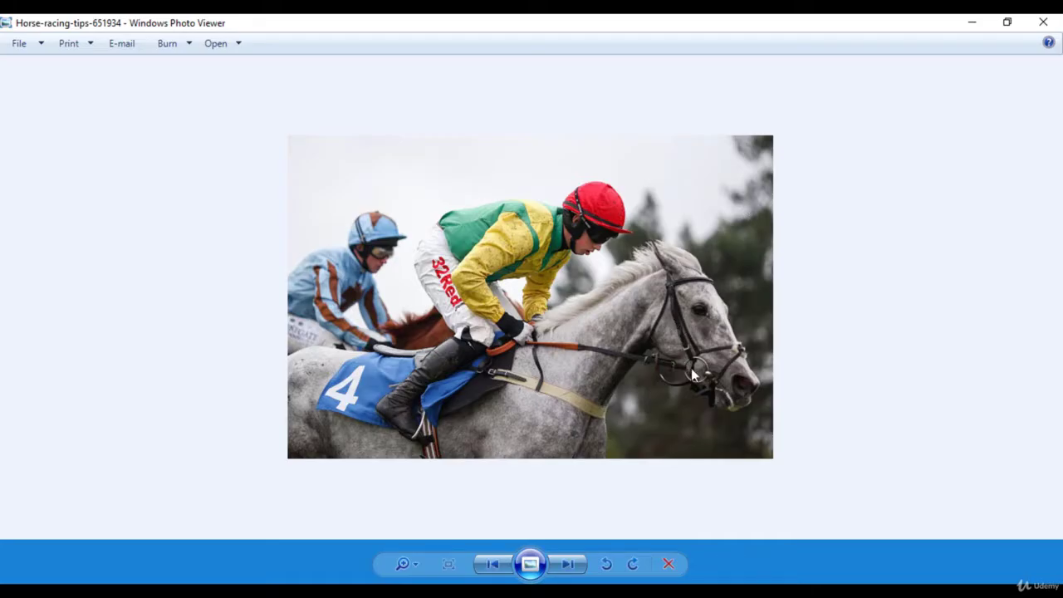
{"action": "left_click", "coordinate": [1043, 23]}
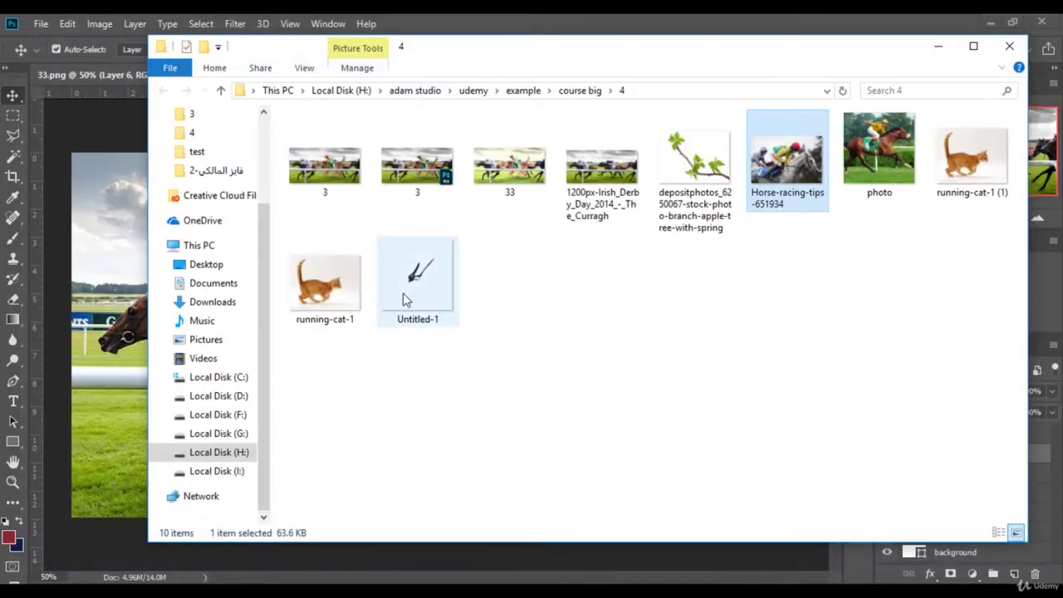
{"action": "double_click", "coordinate": [415, 285]}
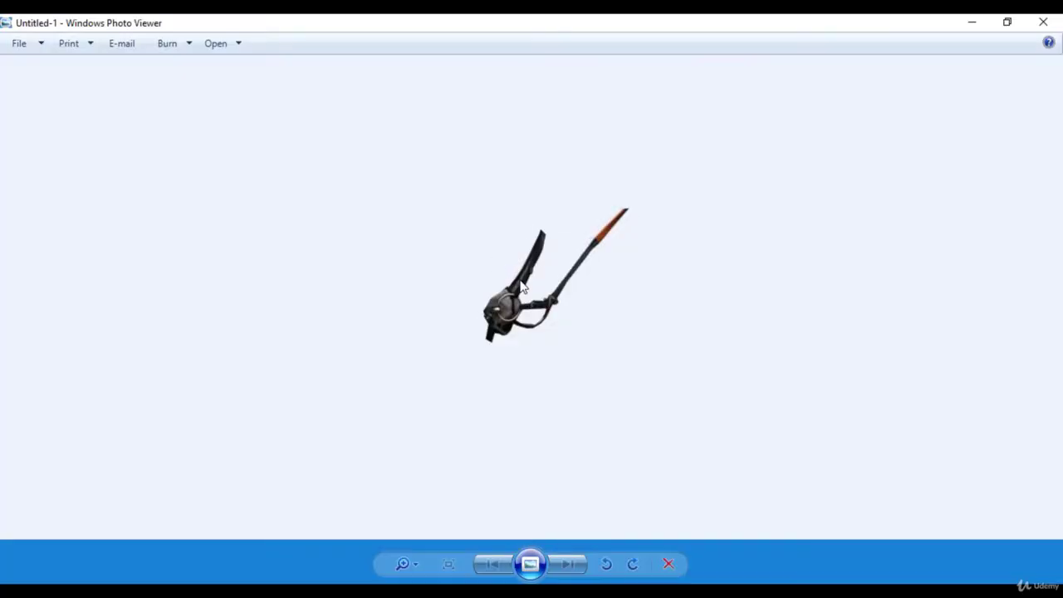
{"action": "right_click", "coordinate": [494, 305]}
{"action": "mouse_move", "coordinate": [542, 314]}
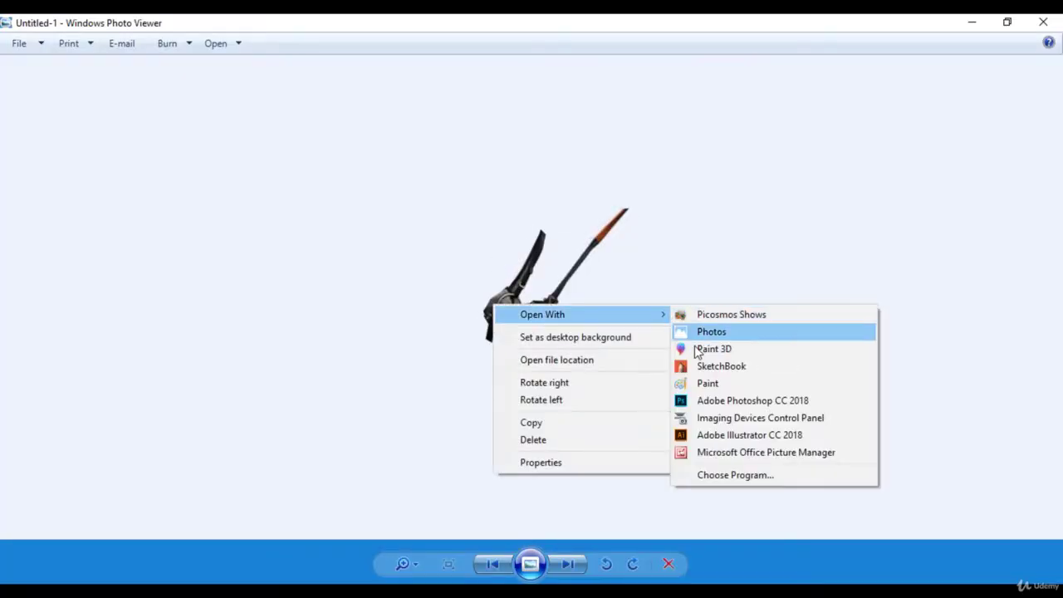
{"action": "left_click", "coordinate": [704, 403]}
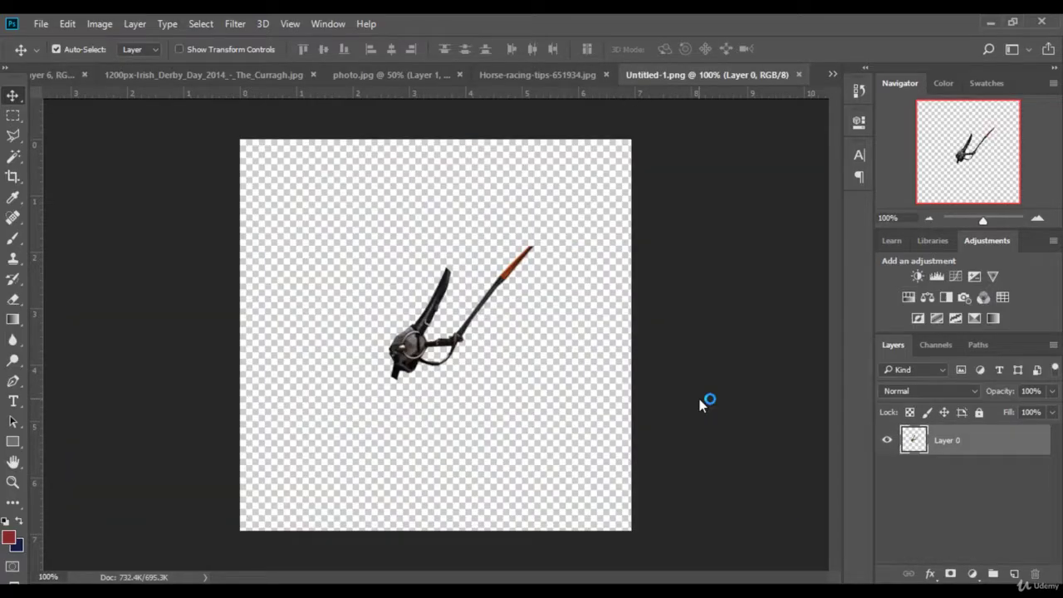
Step: Move the Untitled-1 reins into 33.png onto the cat's head and zoom to 128%
{"action": "mouse_move", "coordinate": [413, 347]}
{"action": "left_mouse_down"}
{"action": "mouse_move", "coordinate": [60, 76]}
{"action": "mouse_move", "coordinate": [408, 366]}
{"action": "mouse_move", "coordinate": [398, 329]}
{"action": "mouse_move", "coordinate": [416, 311]}
{"action": "left_mouse_up"}
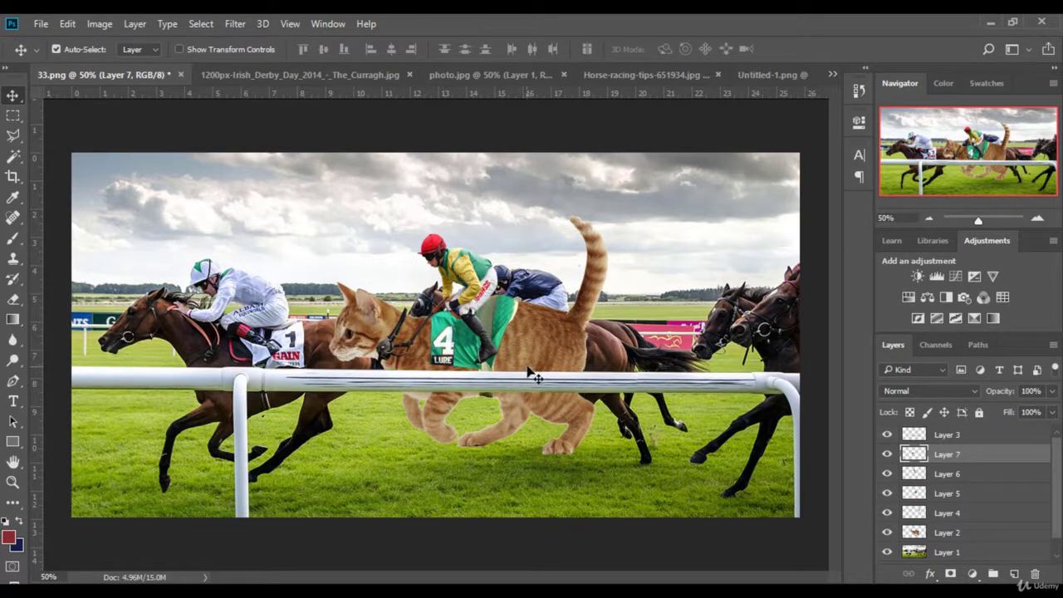
{"action": "left_click", "coordinate": [985, 222]}
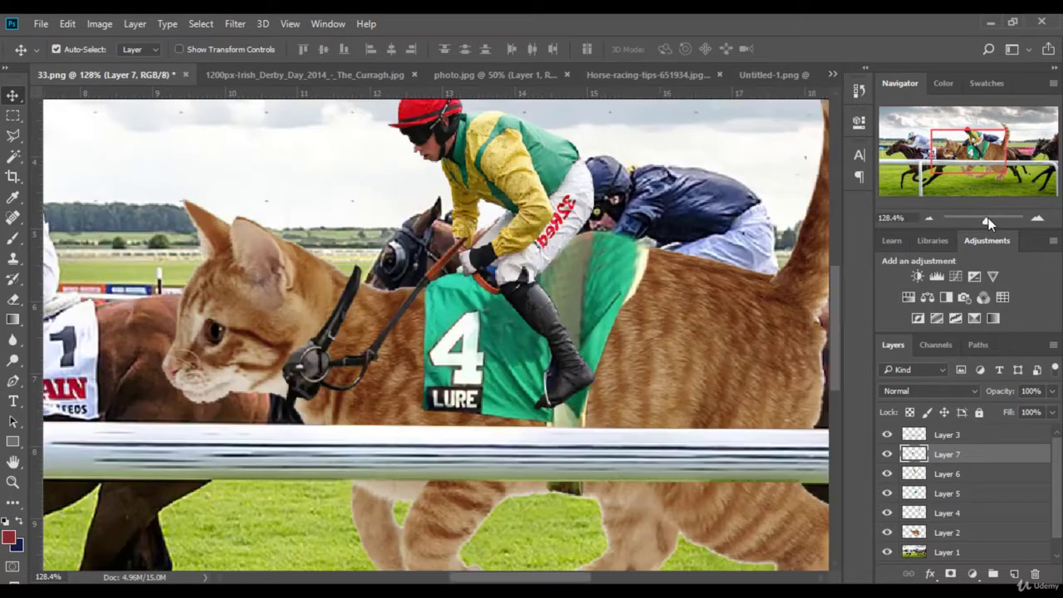
{"action": "scroll", "coordinate": [369, 295], "scroll_direction": "up", "scroll_amount": 2}
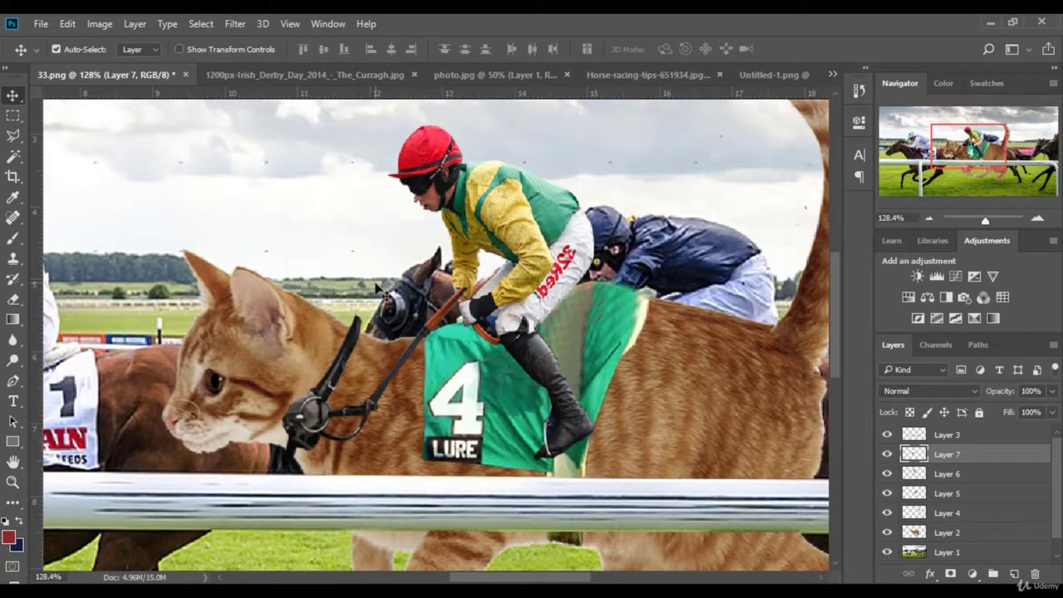
{"action": "left_click", "coordinate": [13, 136]}
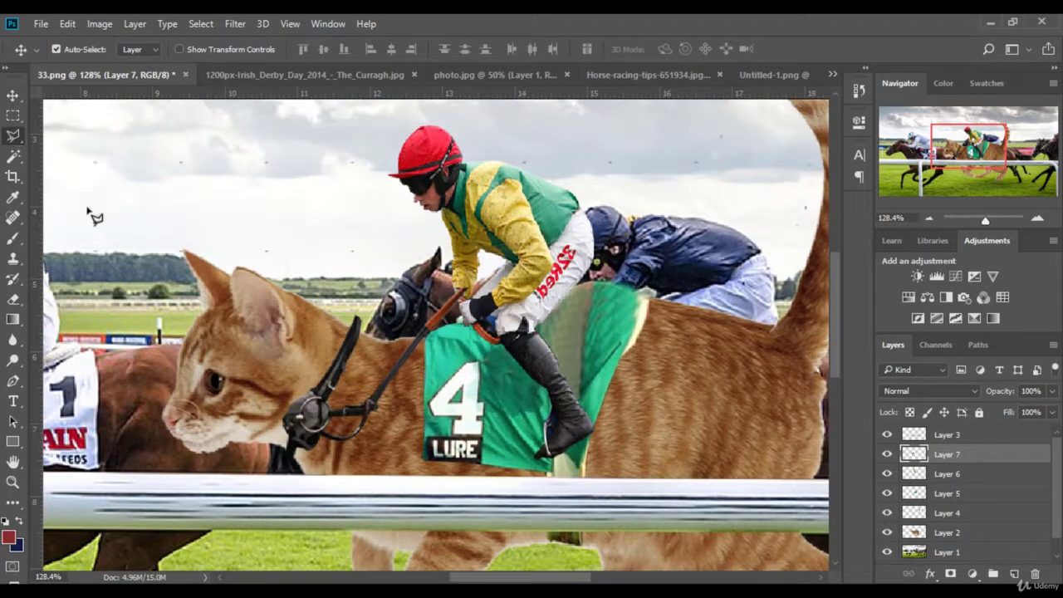
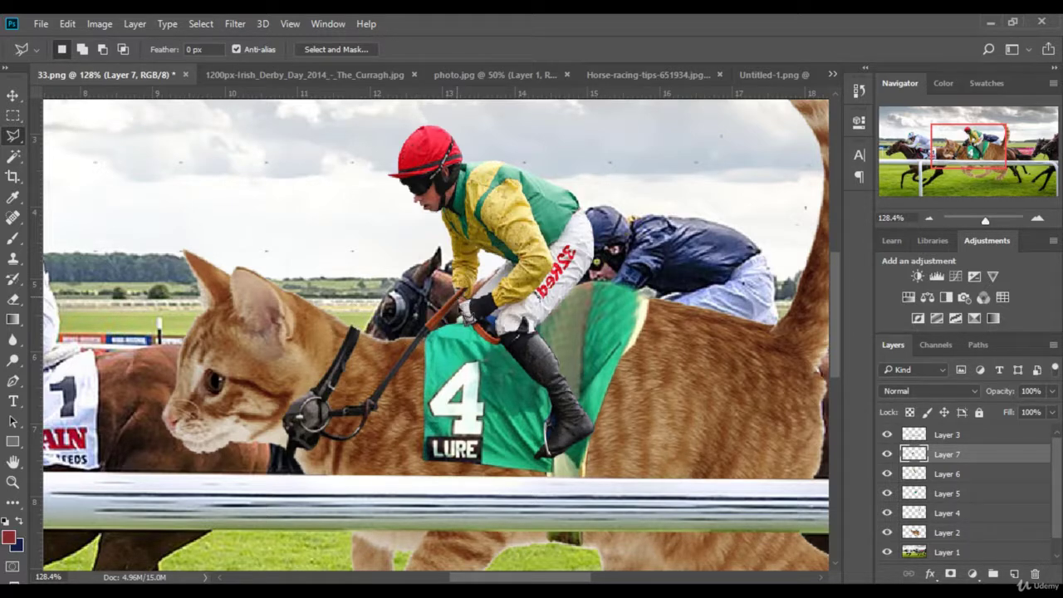
Step: Trace a polygonal selection around the reins and cut them onto a new layer
{"action": "left_click", "coordinate": [382, 410]}
{"action": "left_click", "coordinate": [364, 376]}
{"action": "left_click", "coordinate": [455, 283]}
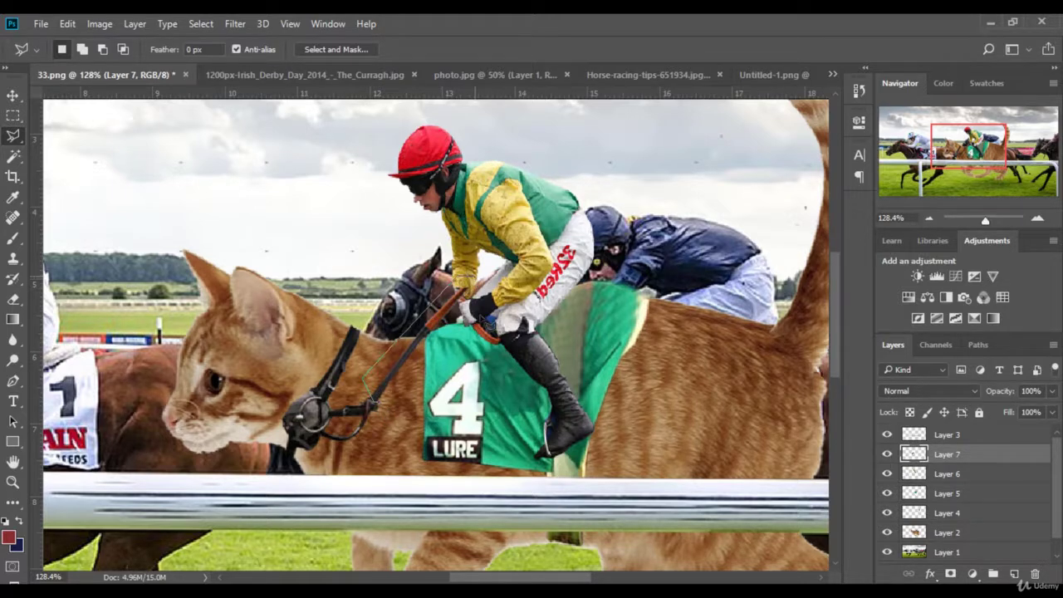
{"action": "left_click", "coordinate": [383, 409]}
{"action": "right_click", "coordinate": [411, 371]}
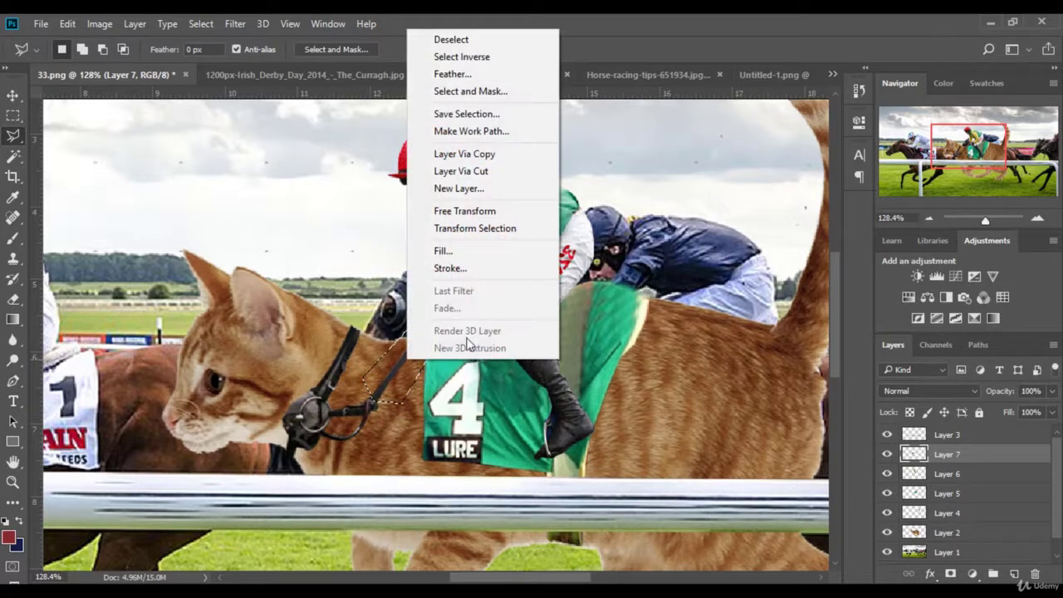
{"action": "left_click", "coordinate": [478, 174]}
Step: Rotate the cut reins about 6° and nudge them left and down onto the bridle
{"action": "left_click", "coordinate": [12, 96]}
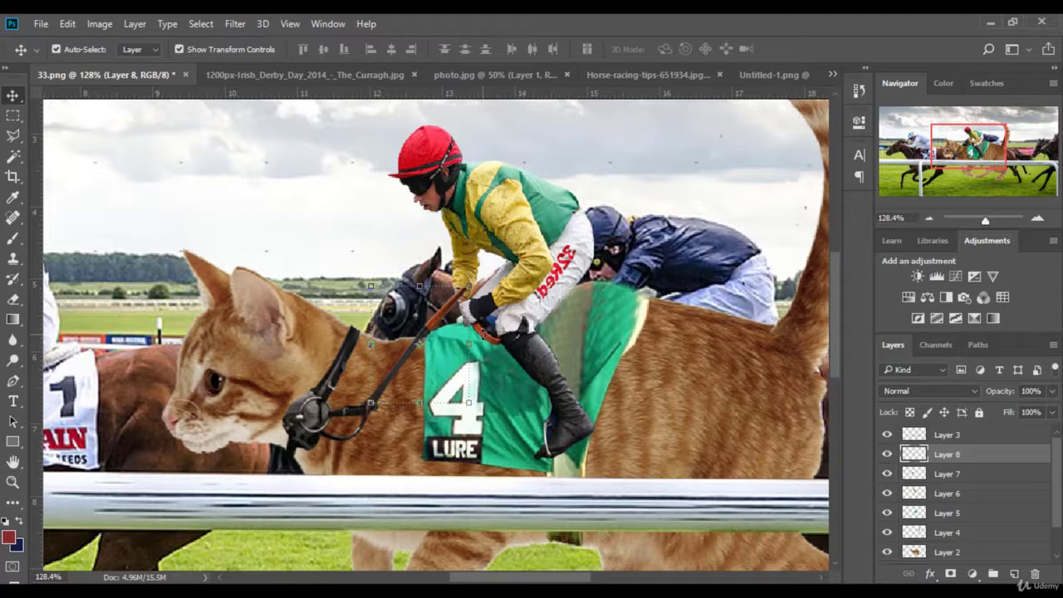
{"action": "key", "text": "ctrl+t"}
{"action": "mouse_move", "coordinate": [477, 284]}
{"action": "left_mouse_down"}
{"action": "mouse_move", "coordinate": [468, 317]}
{"action": "mouse_move", "coordinate": [441, 336]}
{"action": "left_mouse_up"}
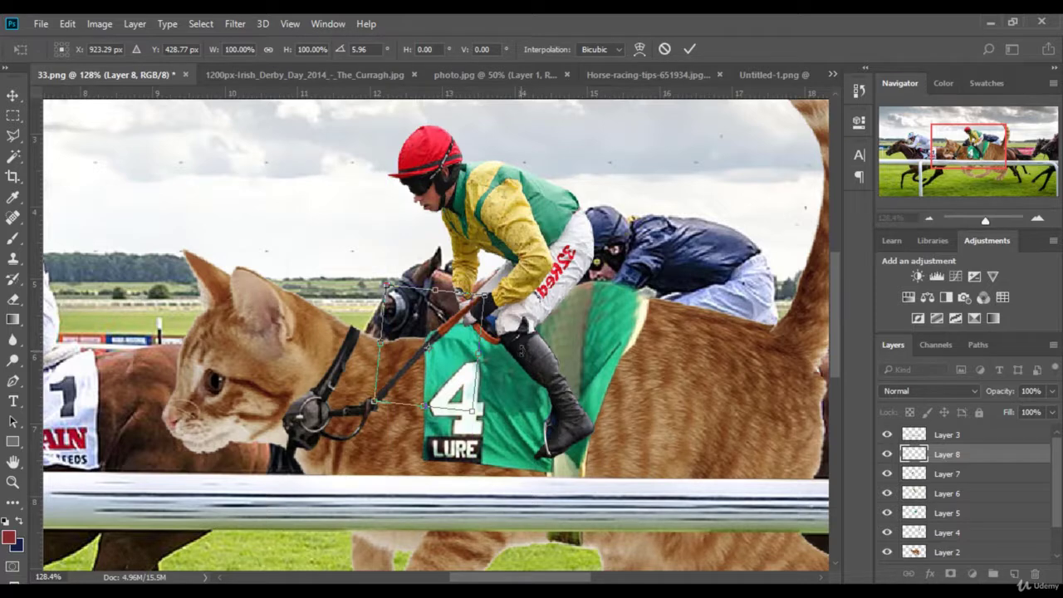
{"action": "key", "text": "Left"}
{"action": "key", "text": "Left"}
{"action": "key", "text": "Left"}
{"action": "key", "text": "Left"}
{"action": "key", "text": "Down"}
{"action": "key", "text": "Down"}
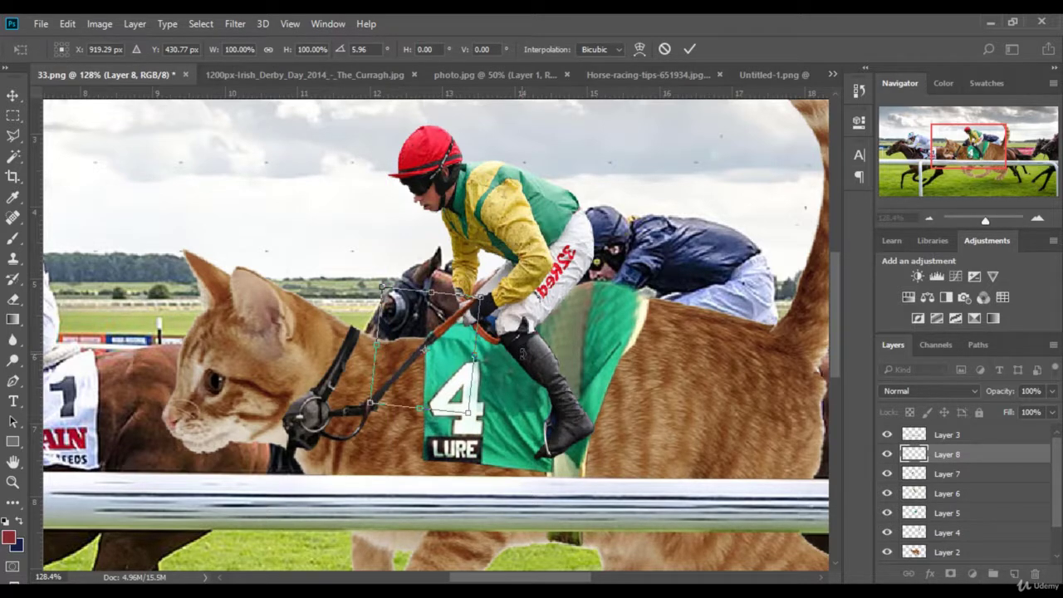
{"action": "key", "text": "Return"}
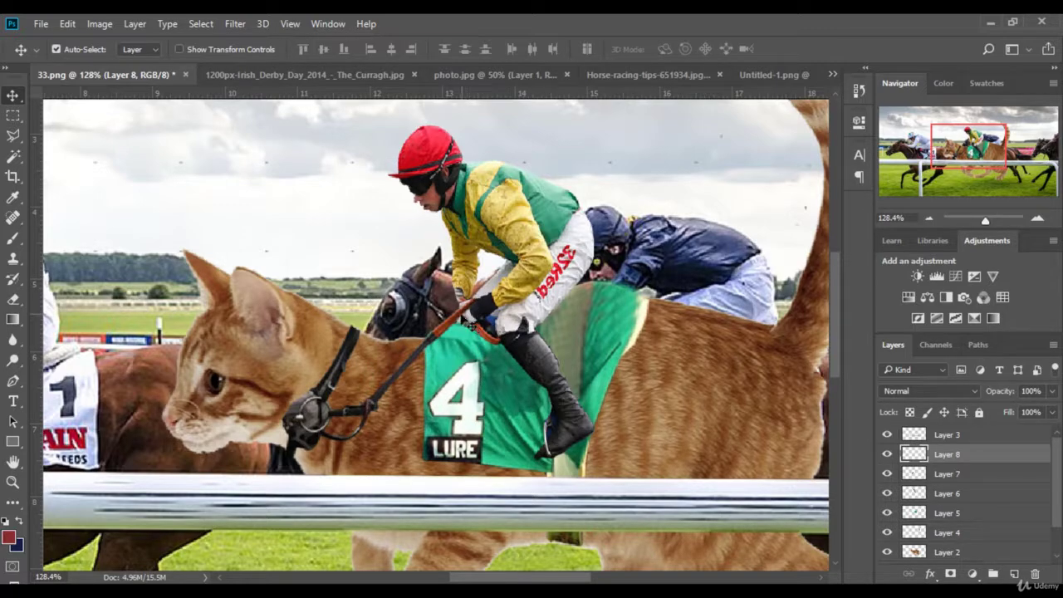
{"action": "left_click", "coordinate": [11, 138]}
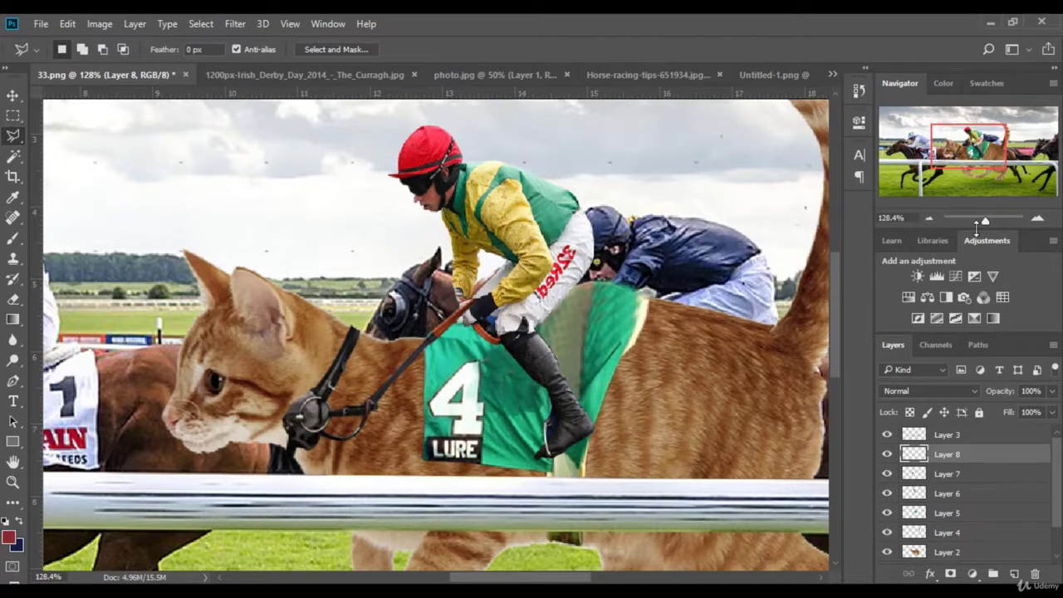
{"action": "left_click_drag", "start_coordinate": [987, 221], "coordinate": [994, 221]}
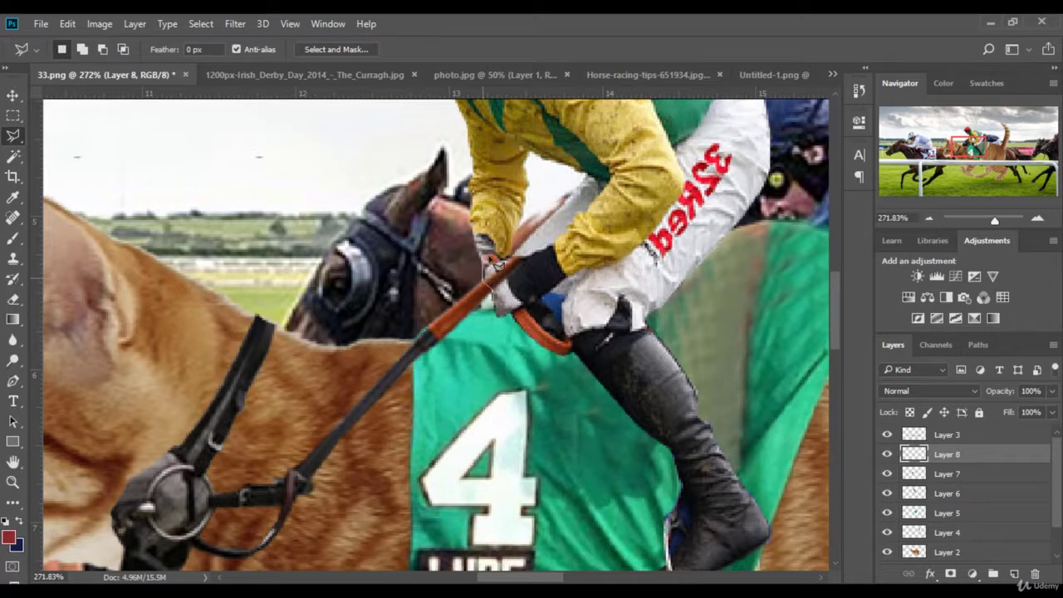
Step: Outline the jockey's glove with a polygonal selection
{"action": "left_click", "coordinate": [496, 267]}
{"action": "left_click", "coordinate": [529, 246]}
{"action": "left_click", "coordinate": [539, 292]}
{"action": "left_click", "coordinate": [496, 268]}
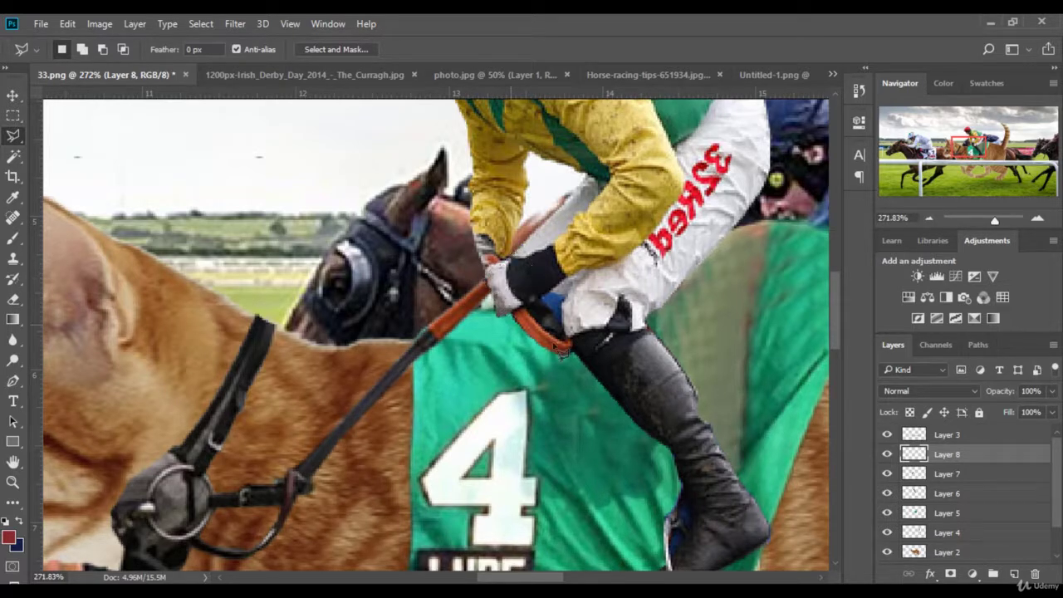
Step: Zoom the view to 50% to see the whole racecourse composite
{"action": "left_click", "coordinate": [911, 217]}
{"action": "type", "text": "50"}
{"action": "key", "text": "Return"}
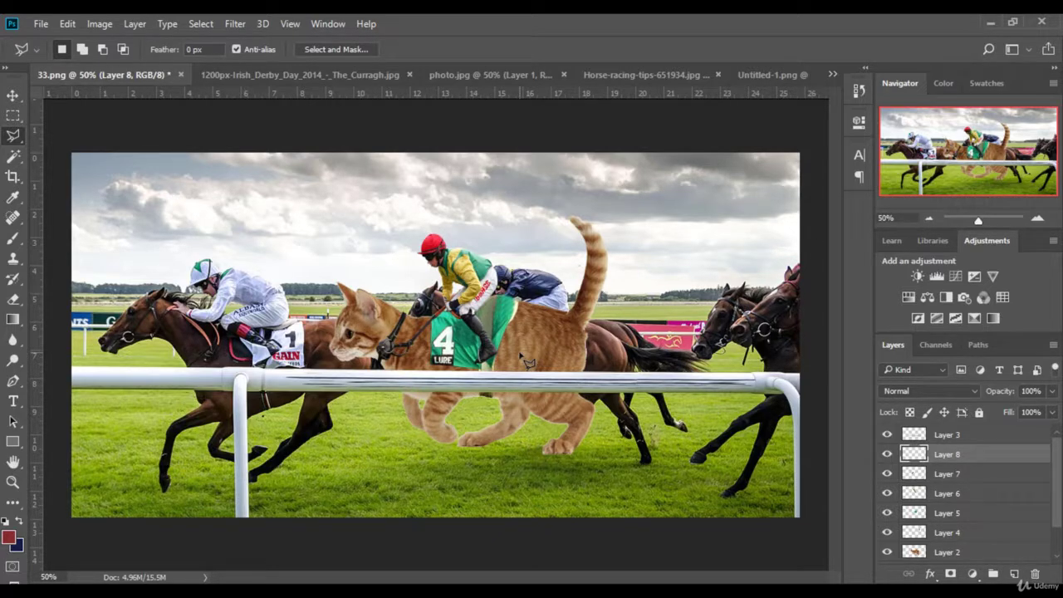
{"action": "left_click", "coordinate": [12, 95]}
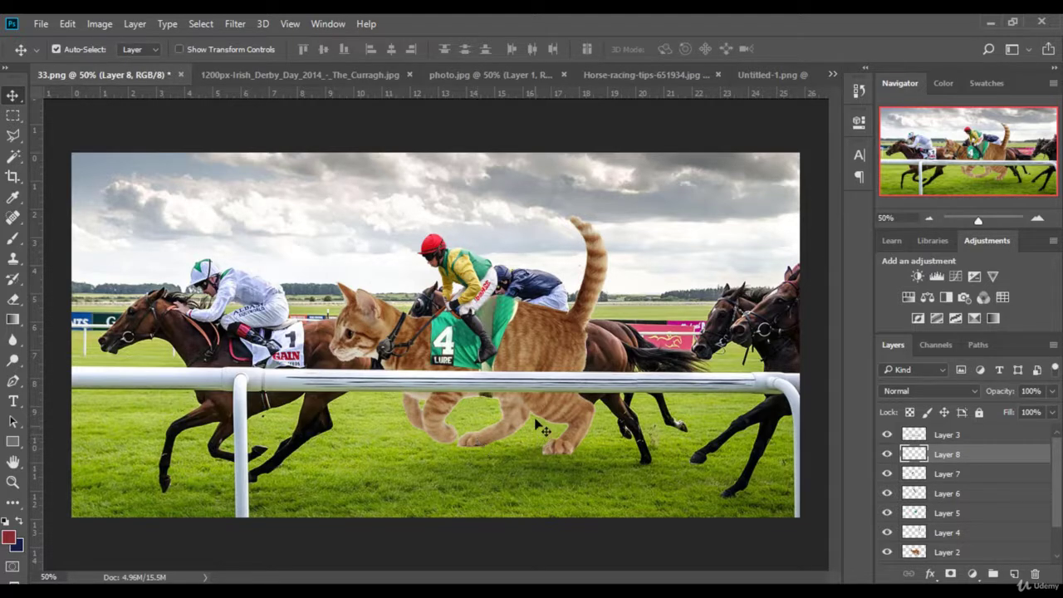
Step: Duplicate the cat layer, Layer 2, flip the copy vertically and move it down
{"action": "left_click", "coordinate": [535, 358]}
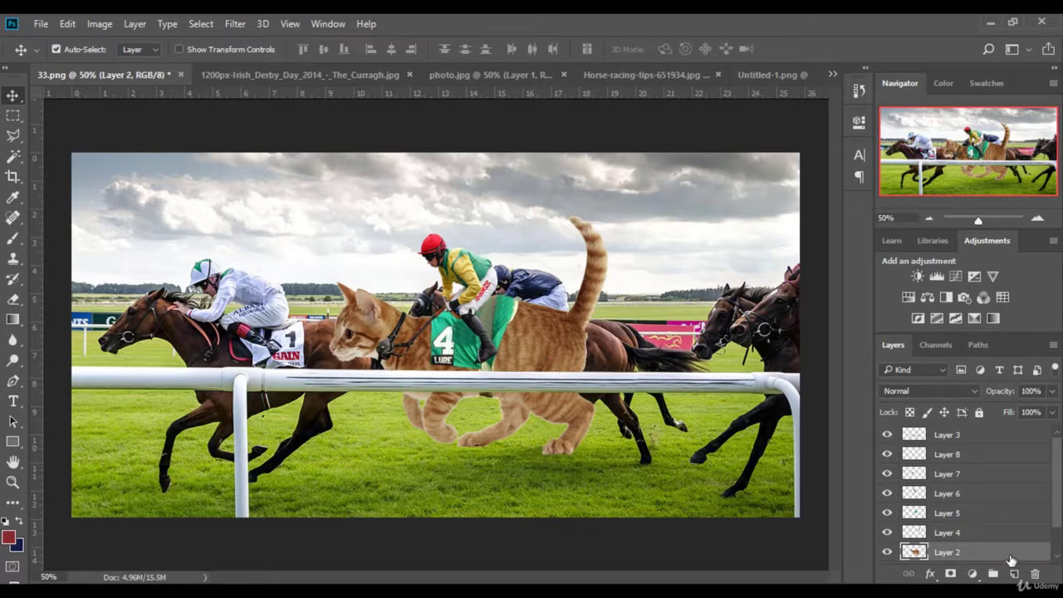
{"action": "left_click_drag", "start_coordinate": [1018, 555], "coordinate": [1014, 573]}
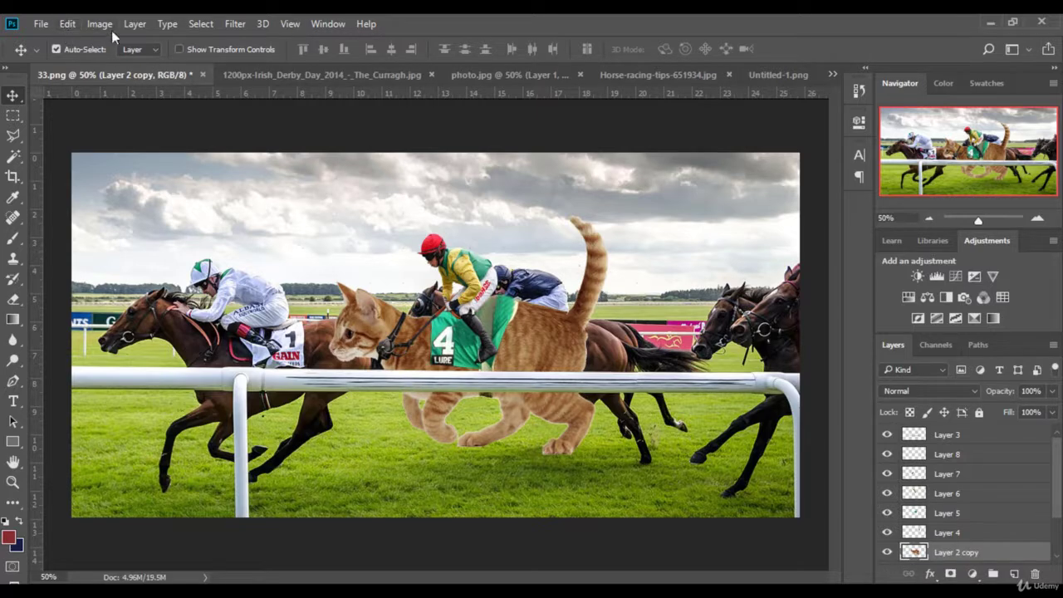
{"action": "left_click", "coordinate": [67, 23]}
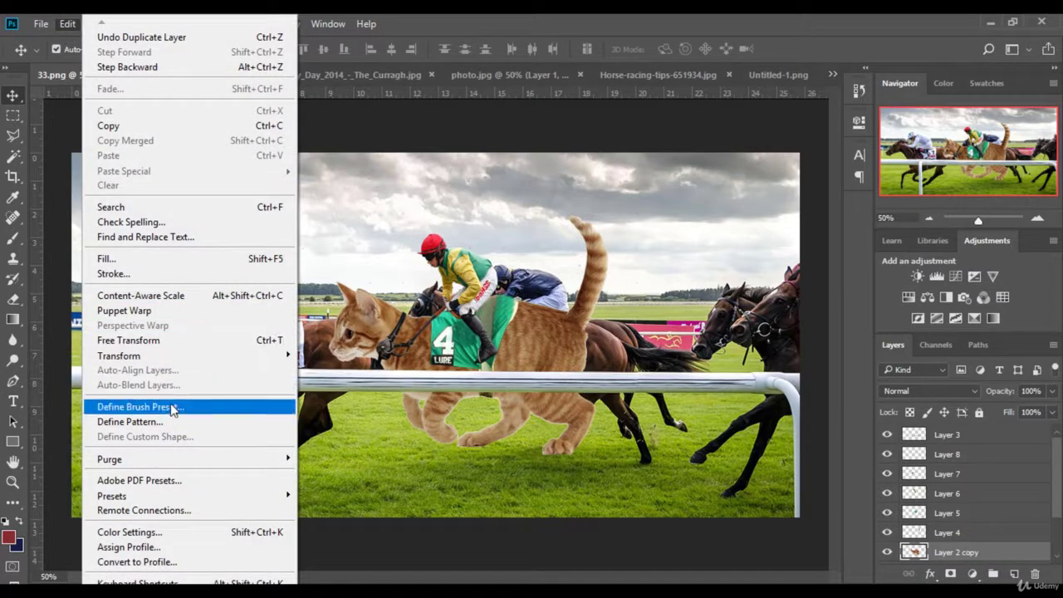
{"action": "mouse_move", "coordinate": [119, 355]}
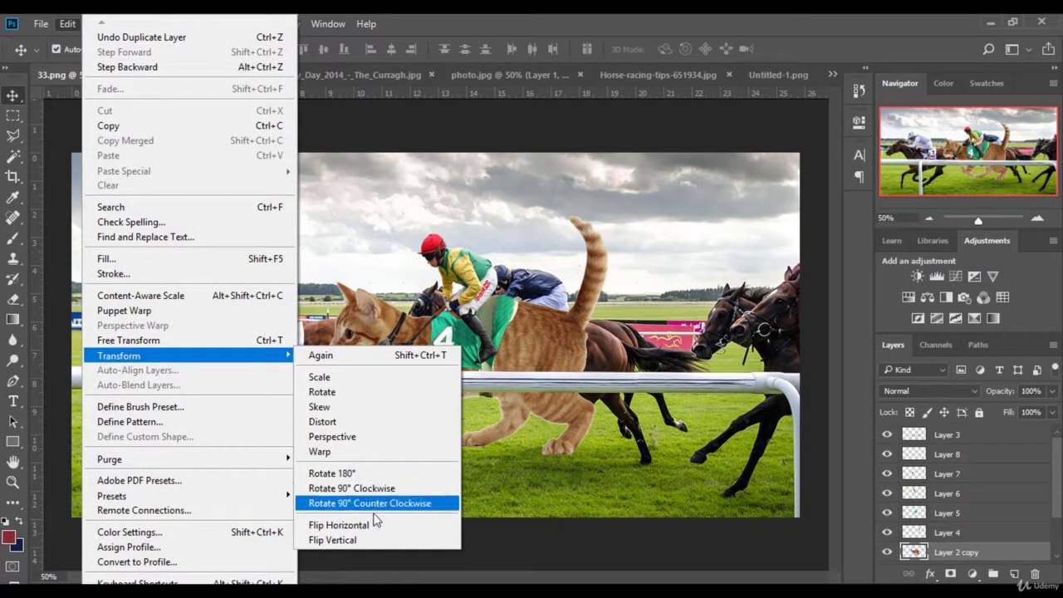
{"action": "left_click", "coordinate": [363, 538]}
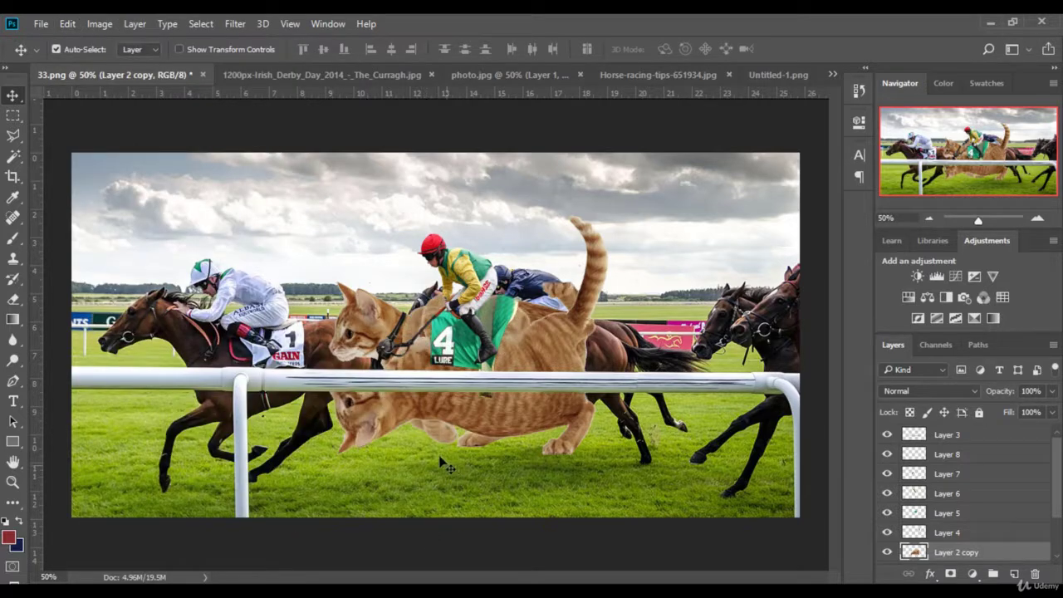
{"action": "left_click_drag", "start_coordinate": [529, 411], "coordinate": [555, 494]}
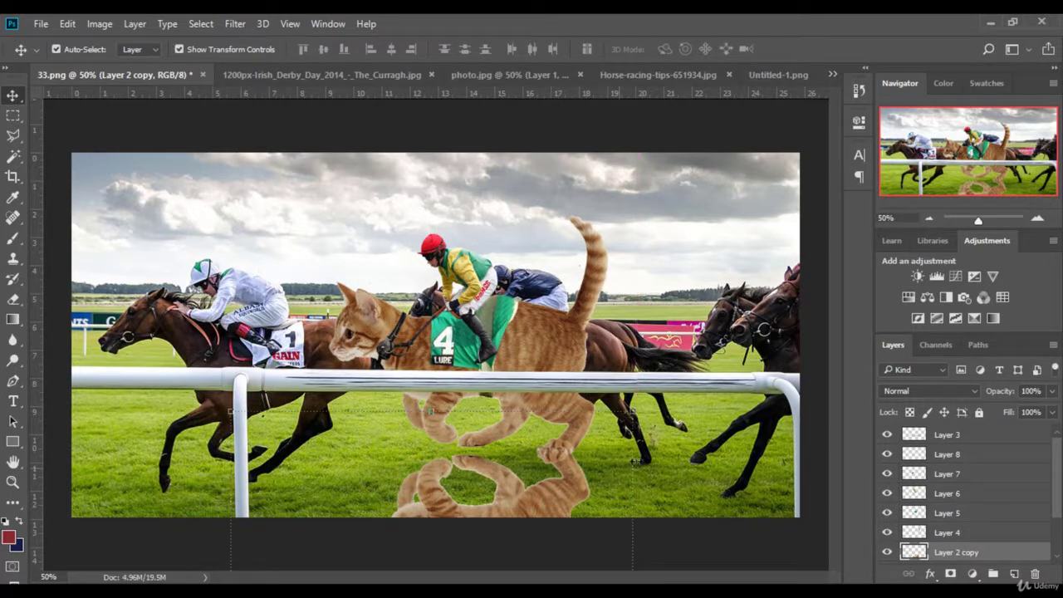
Step: Rotate the flipped cat about 7.6°, stack it below Layer 2, and shrink it to about 70%
{"action": "key", "text": "ctrl+t"}
{"action": "mouse_move", "coordinate": [640, 465]}
{"action": "left_mouse_down"}
{"action": "mouse_move", "coordinate": [625, 498]}
{"action": "mouse_move", "coordinate": [567, 466]}
{"action": "left_mouse_up"}
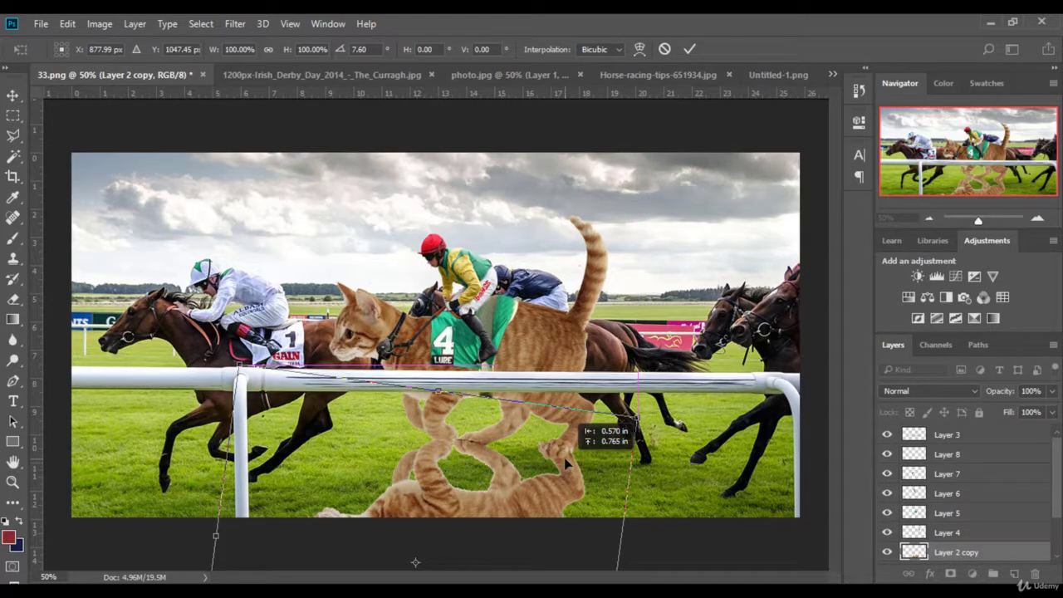
{"action": "left_click_drag", "start_coordinate": [567, 464], "coordinate": [567, 458]}
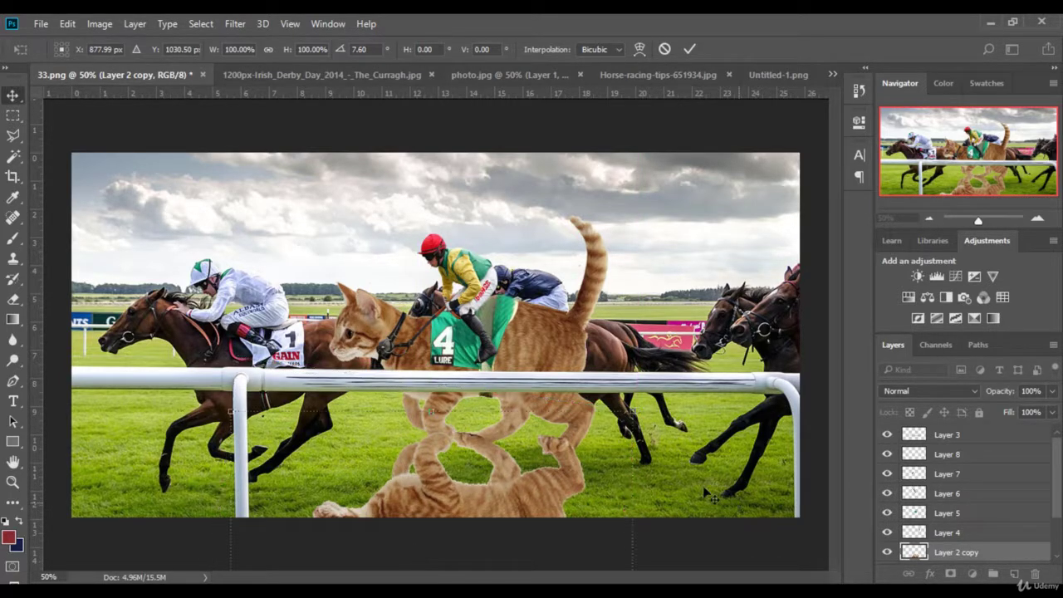
{"action": "key", "text": "Return"}
{"action": "scroll", "coordinate": [977, 533], "scroll_direction": "down", "scroll_amount": 1}
{"action": "left_click_drag", "start_coordinate": [968, 515], "coordinate": [988, 540]}
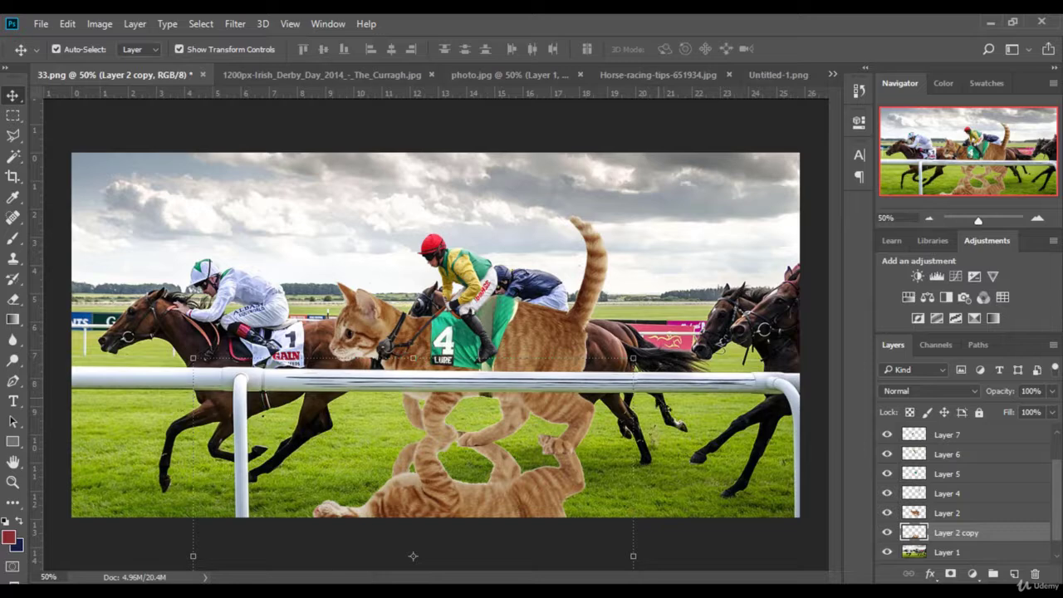
{"action": "left_click_drag", "start_coordinate": [632, 555], "coordinate": [588, 419]}
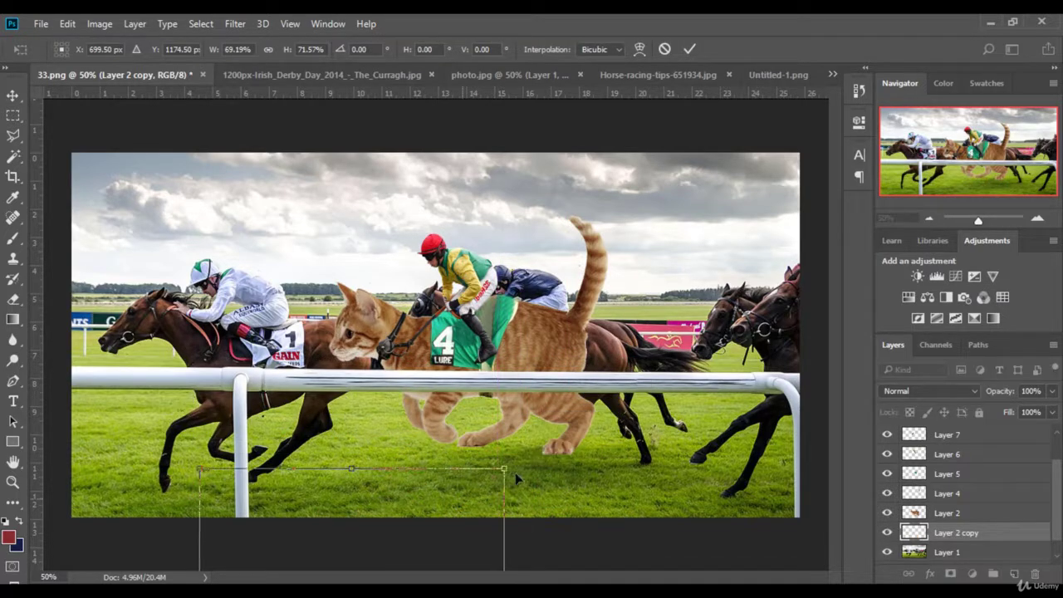
{"action": "left_click_drag", "start_coordinate": [591, 378], "coordinate": [566, 377]}
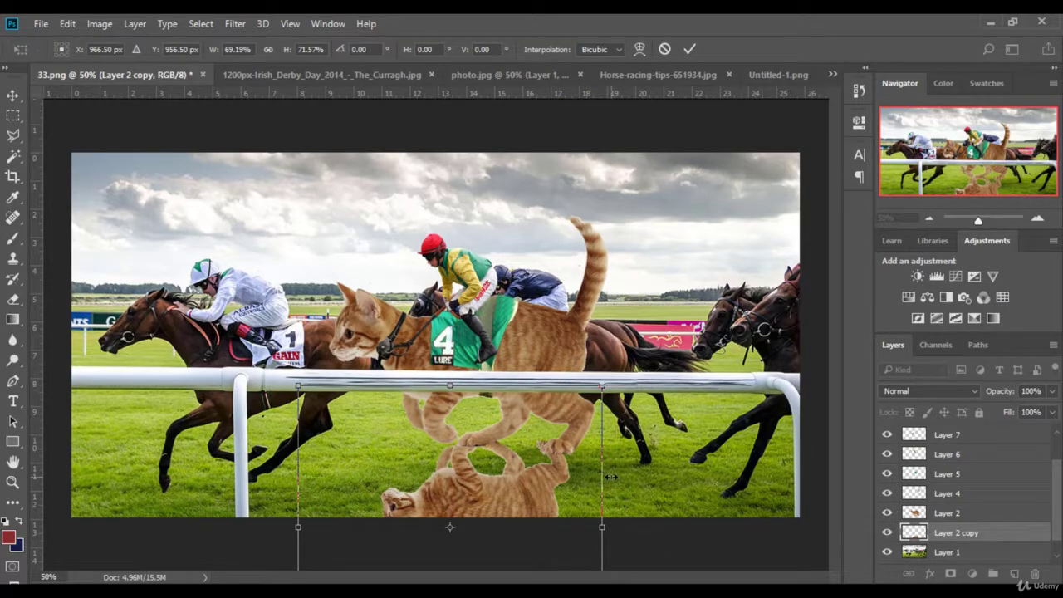
{"action": "key", "text": "Return"}
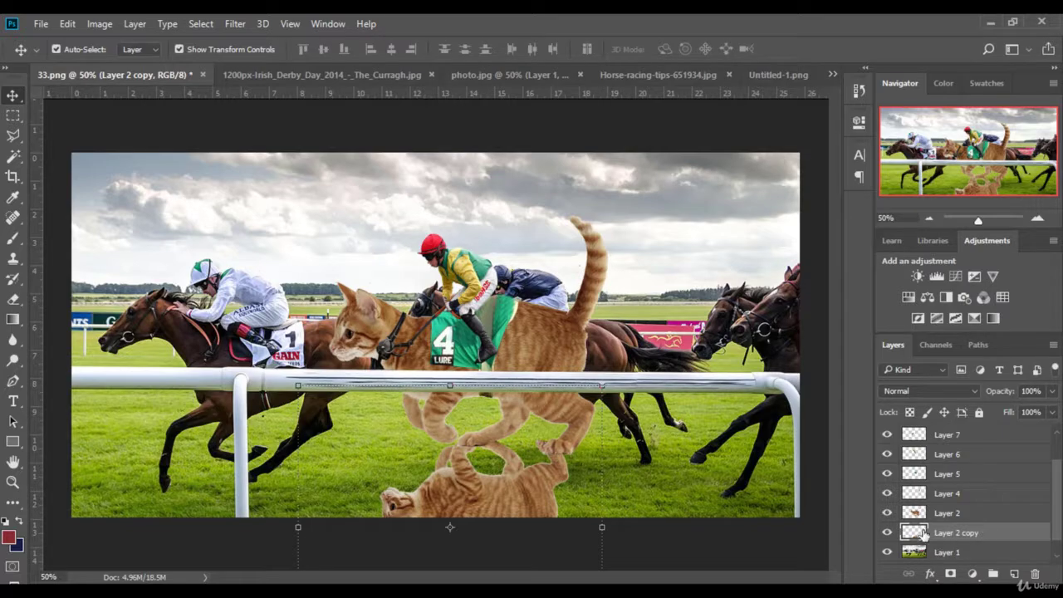
Step: Give Layer 2 copy a black Color Overlay through Blending Options
{"action": "double_click", "coordinate": [928, 532]}
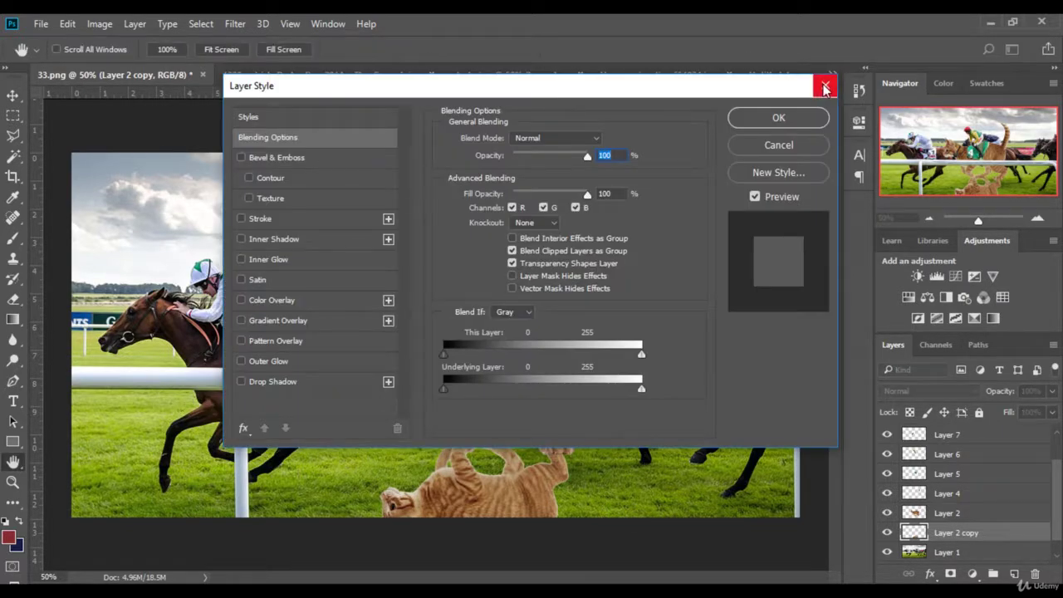
{"action": "left_click", "coordinate": [823, 86]}
{"action": "right_click", "coordinate": [964, 535]}
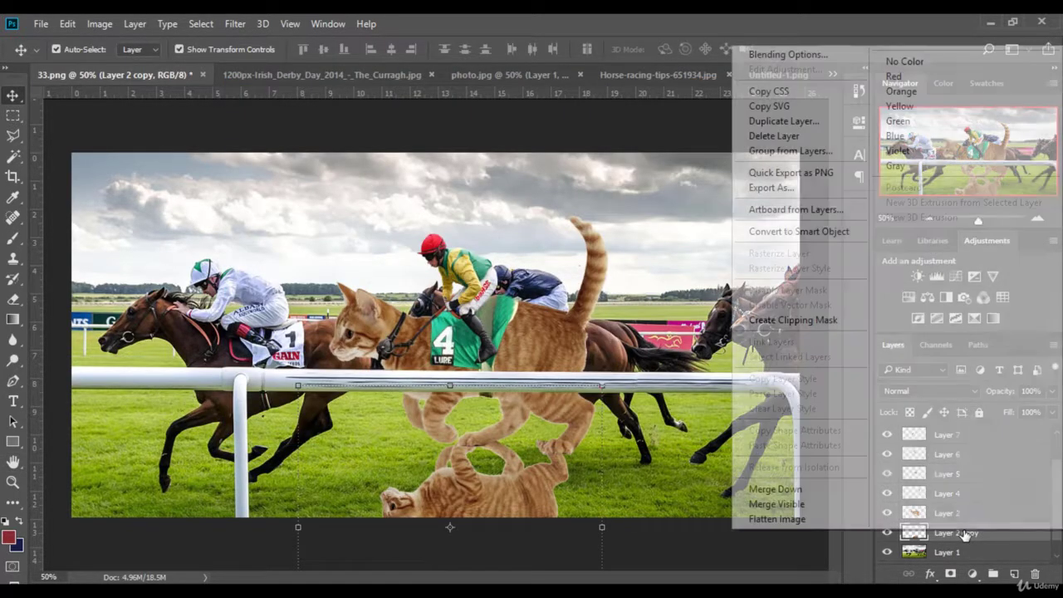
{"action": "left_click", "coordinate": [782, 57]}
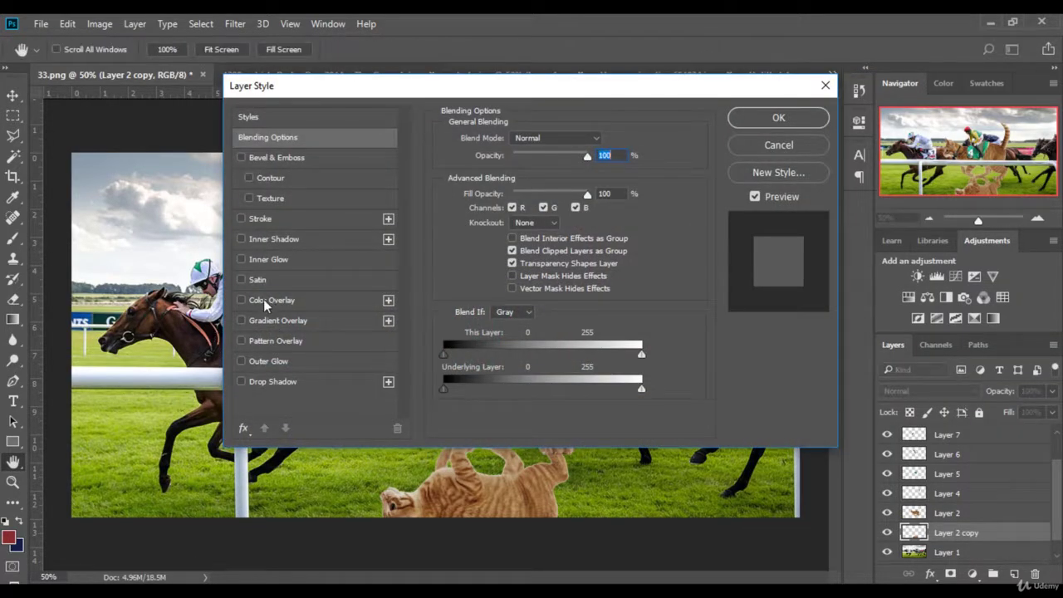
{"action": "left_click", "coordinate": [266, 299]}
{"action": "left_click_drag", "start_coordinate": [440, 90], "coordinate": [641, 92]}
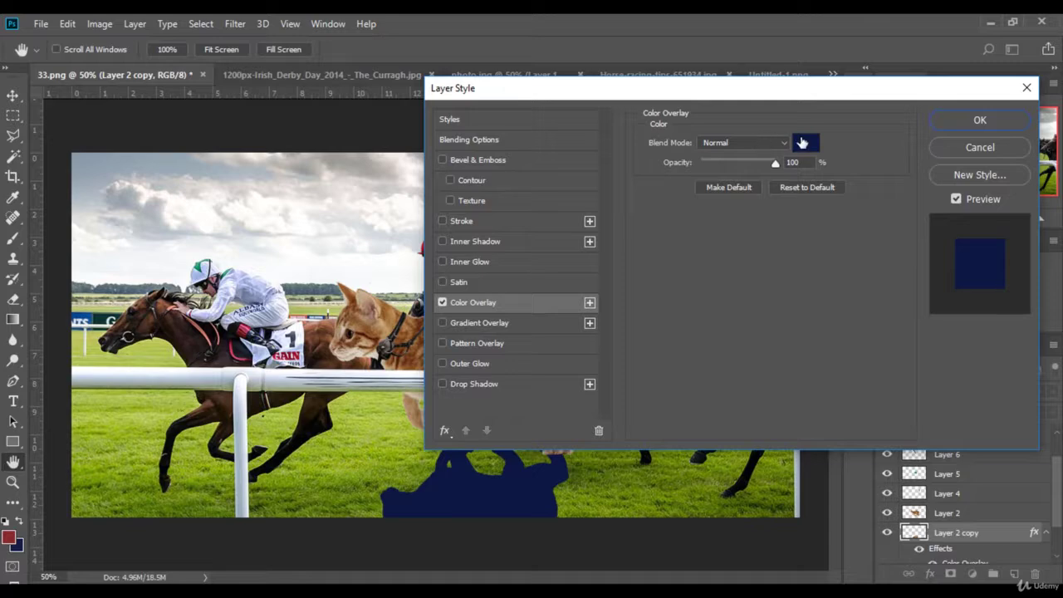
{"action": "left_click", "coordinate": [802, 143]}
{"action": "left_click_drag", "start_coordinate": [636, 516], "coordinate": [628, 548]}
{"action": "left_click", "coordinate": [987, 316]}
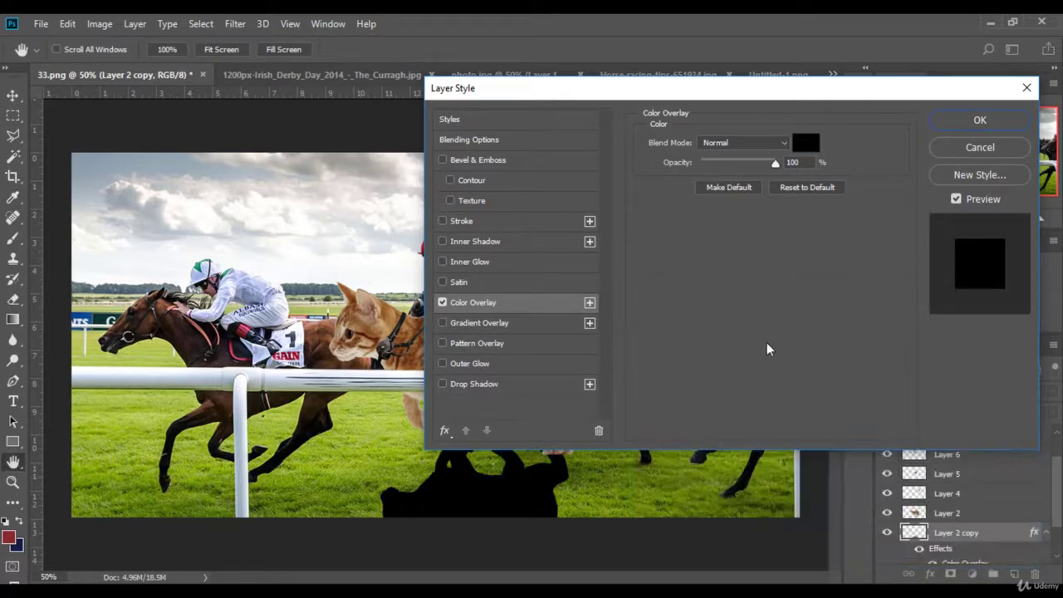
{"action": "left_click", "coordinate": [979, 119]}
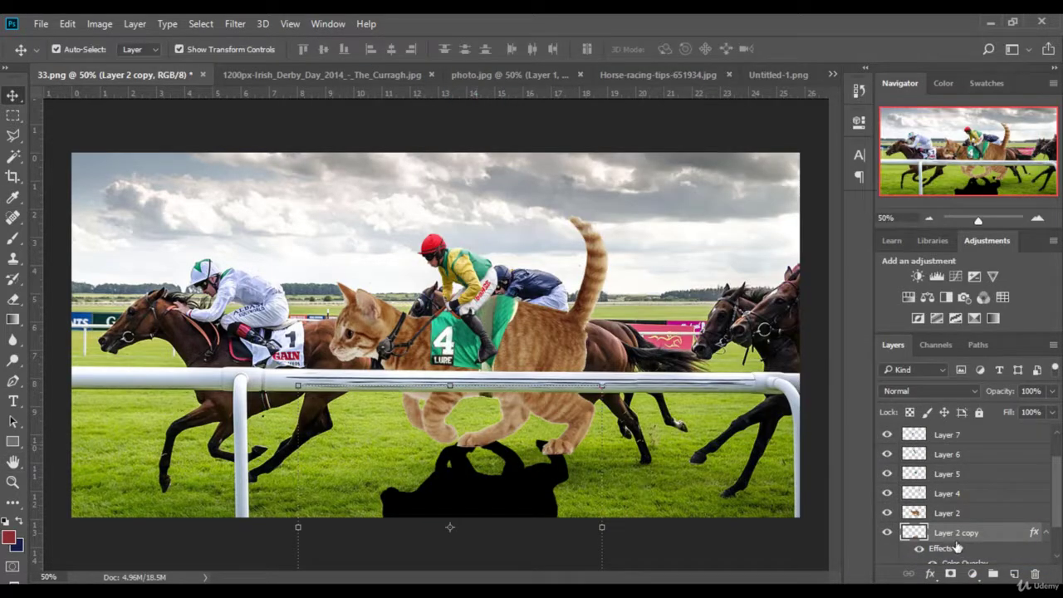
{"action": "left_click", "coordinate": [1051, 391]}
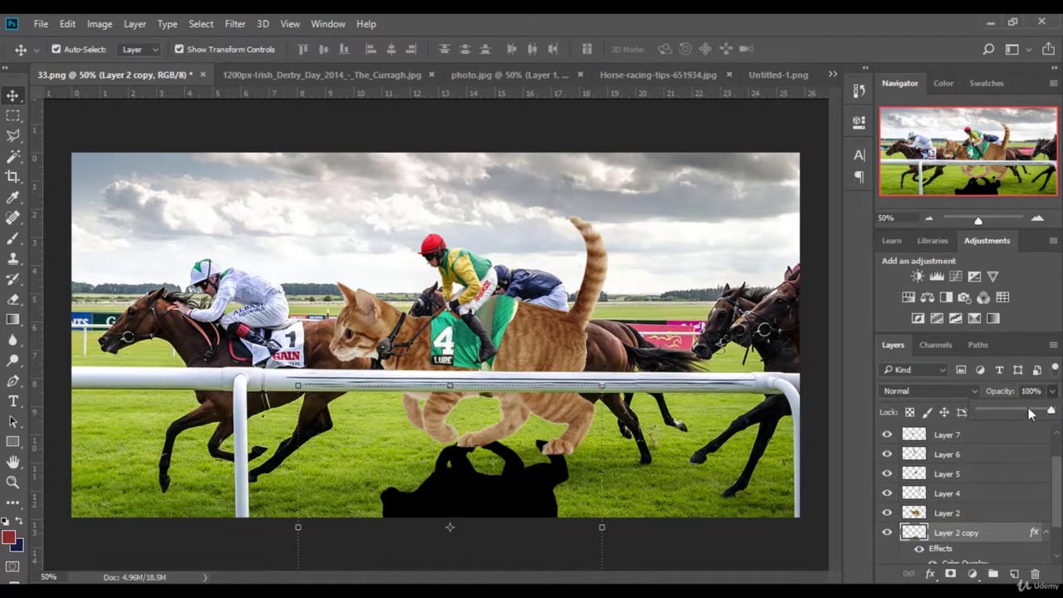
Step: Set the shadow to 42% opacity and apply a 37.4 px Gaussian Blur
{"action": "left_click_drag", "start_coordinate": [1029, 413], "coordinate": [1010, 412]}
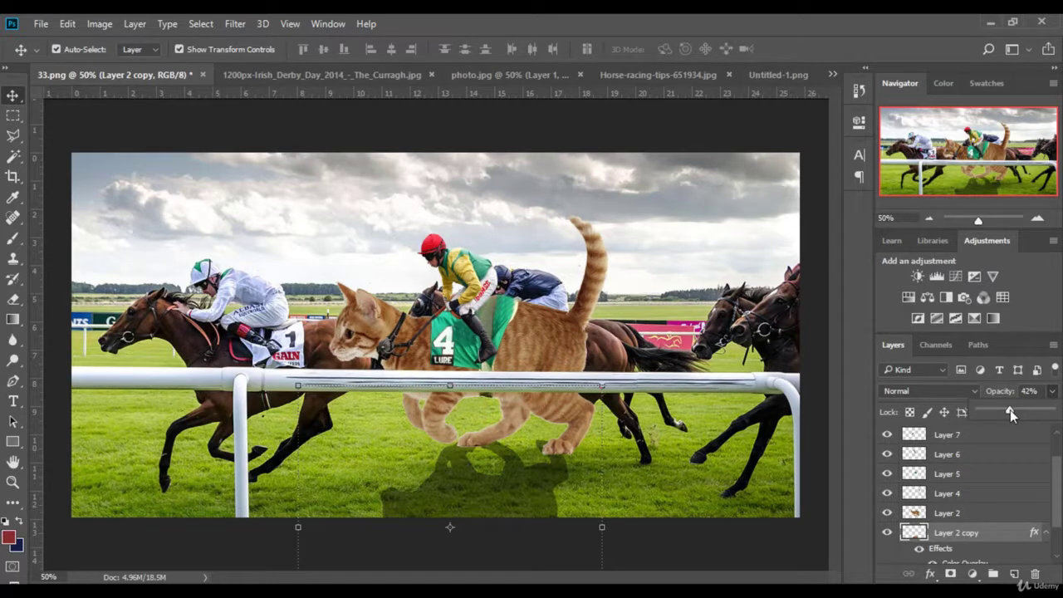
{"action": "left_click", "coordinate": [237, 25]}
{"action": "mouse_move", "coordinate": [331, 197]}
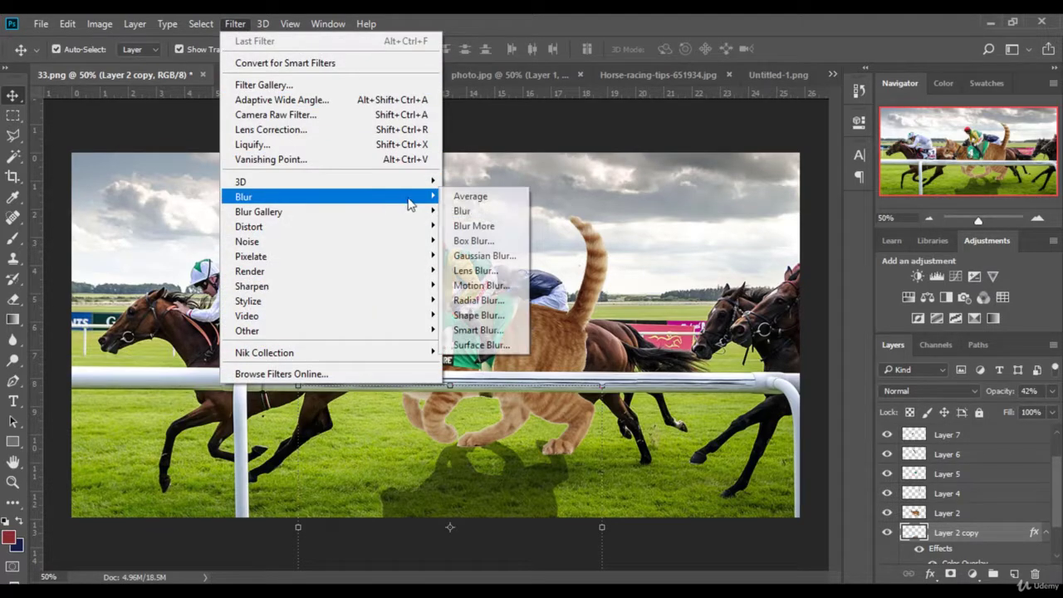
{"action": "left_click", "coordinate": [493, 256]}
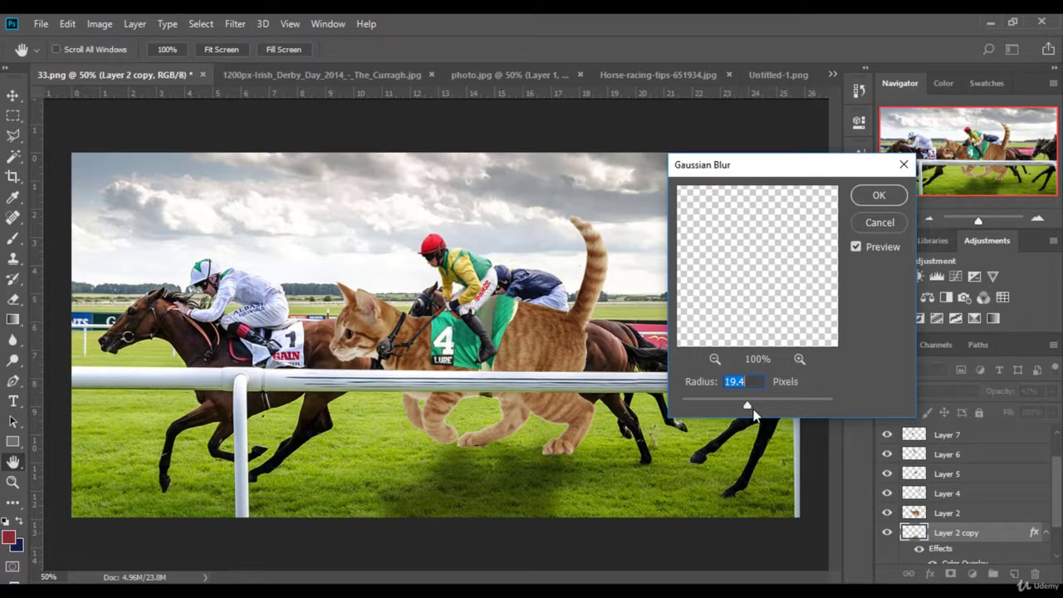
{"action": "left_click", "coordinate": [757, 405]}
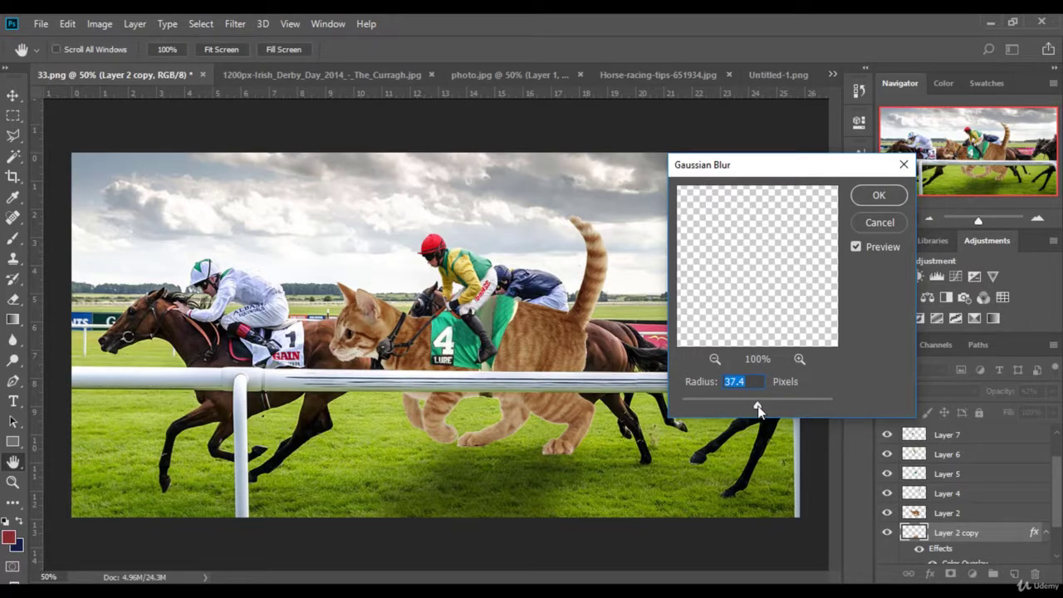
{"action": "key", "text": "Return"}
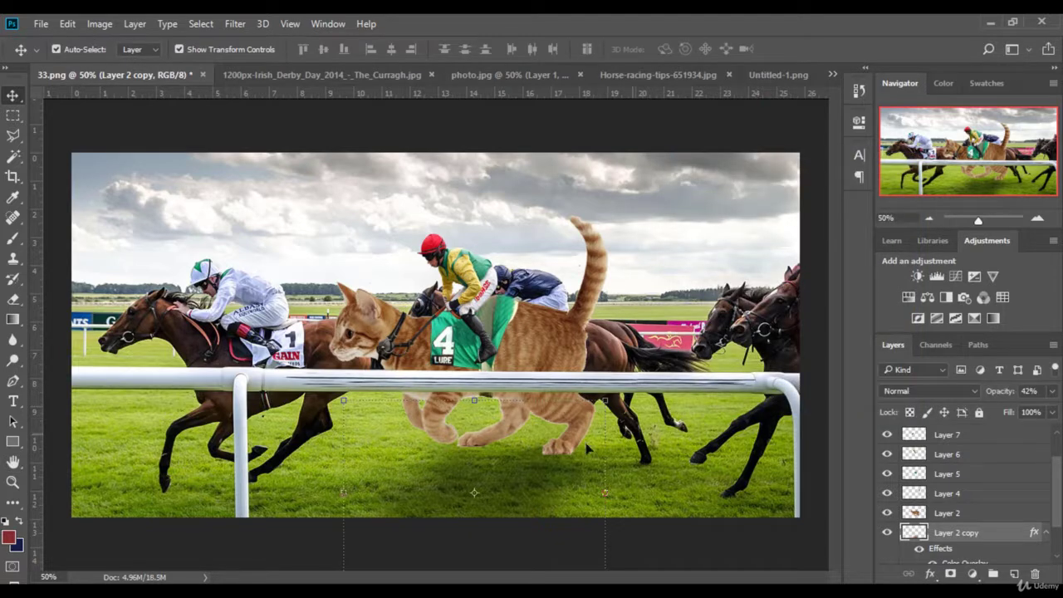
Step: Squash the shadow to about 86% height and move it up under the paws
{"action": "left_click_drag", "start_coordinate": [474, 400], "coordinate": [508, 439]}
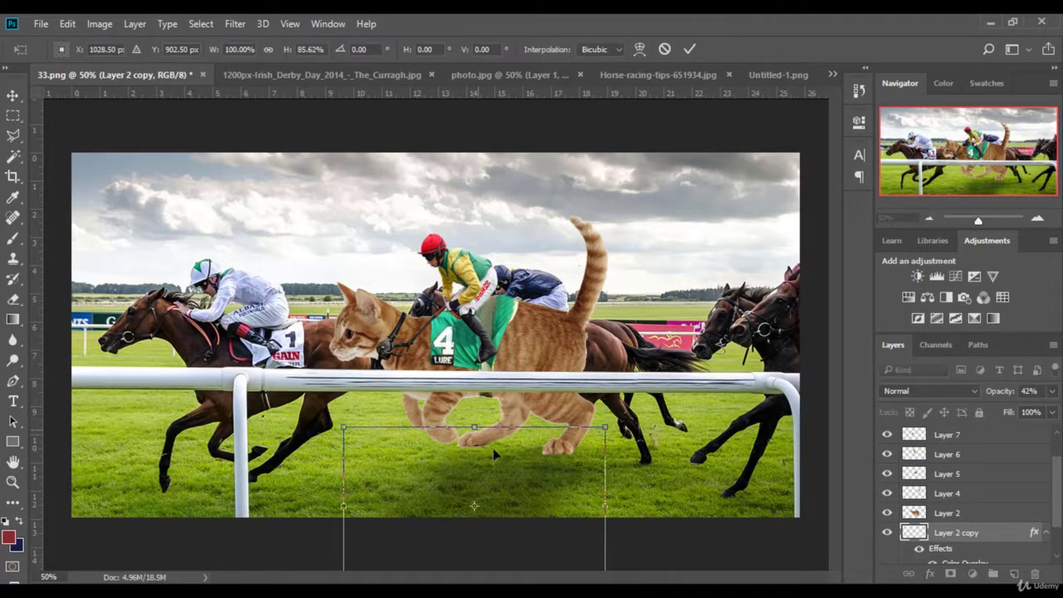
{"action": "left_click_drag", "start_coordinate": [612, 457], "coordinate": [612, 458]}
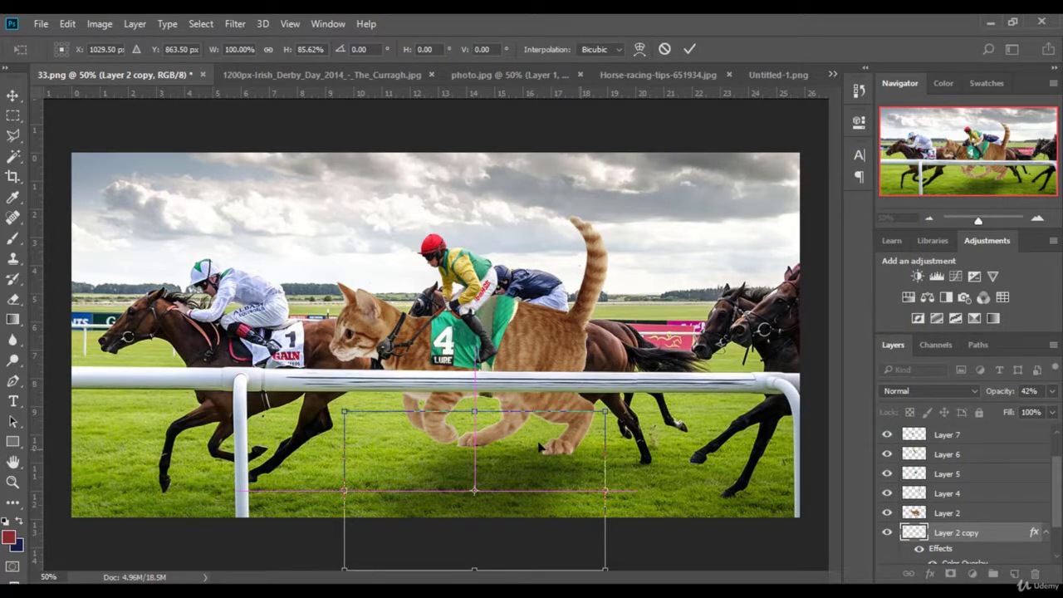
{"action": "left_click_drag", "start_coordinate": [515, 454], "coordinate": [518, 443]}
{"action": "key", "text": "Return"}
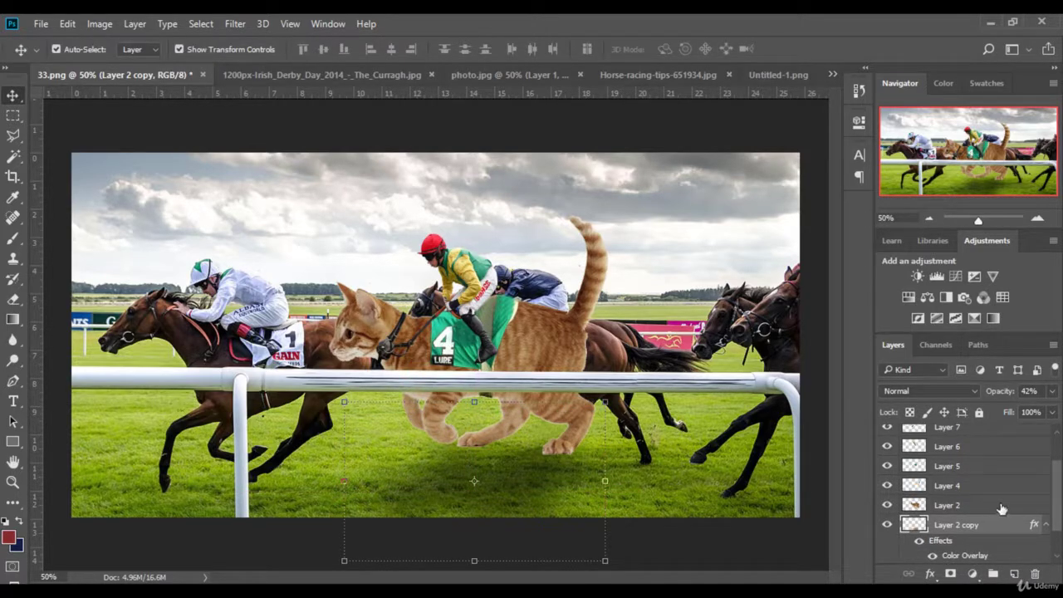
Step: Add a new layer and set the Brush tool's colour to black (000000)
{"action": "left_click", "coordinate": [1015, 574]}
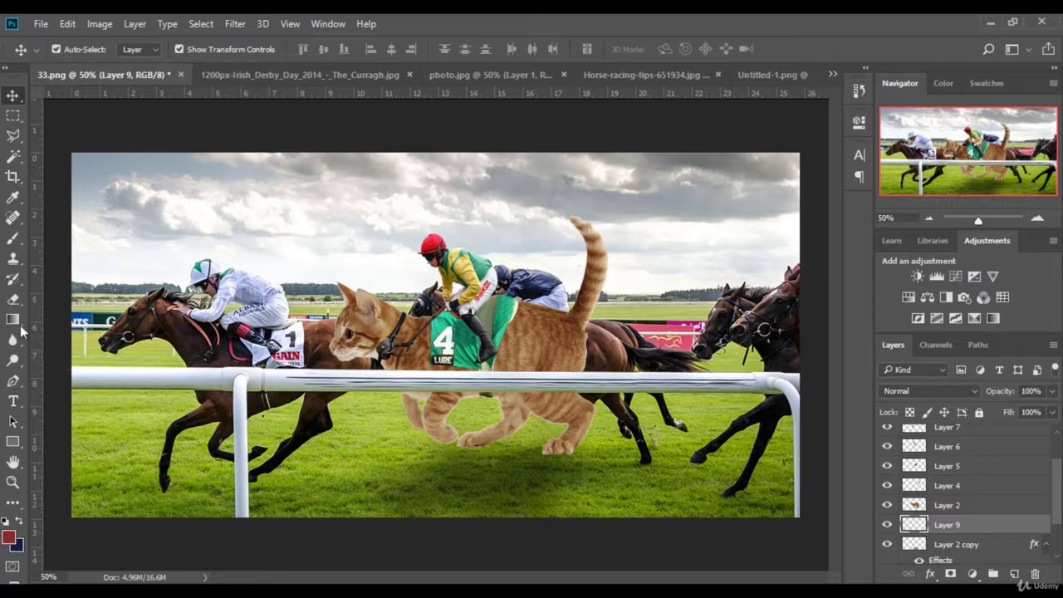
{"action": "left_click", "coordinate": [12, 239]}
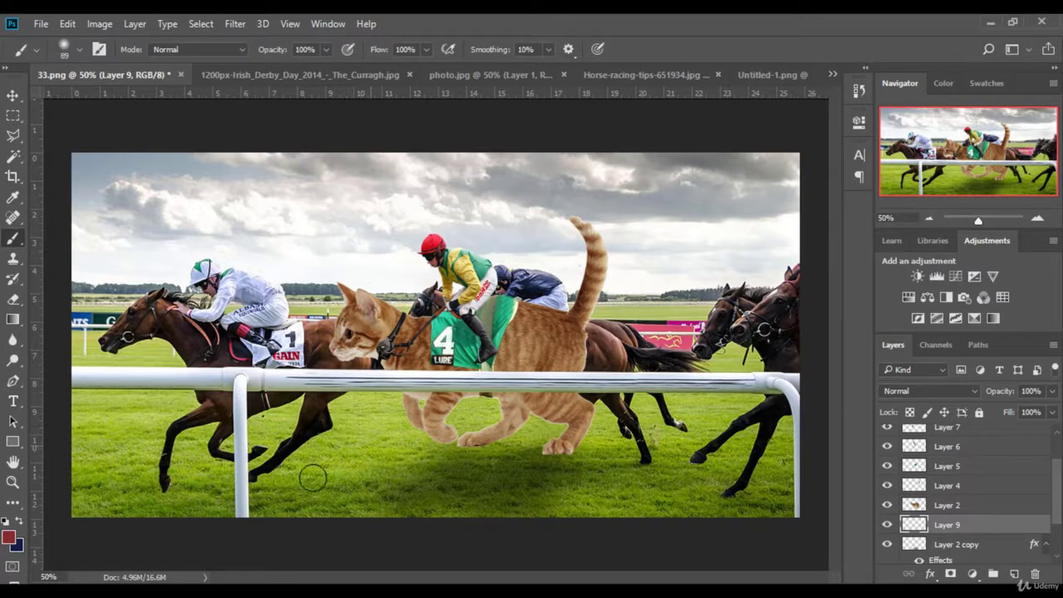
{"action": "left_click", "coordinate": [10, 538]}
{"action": "type", "text": "000000"}
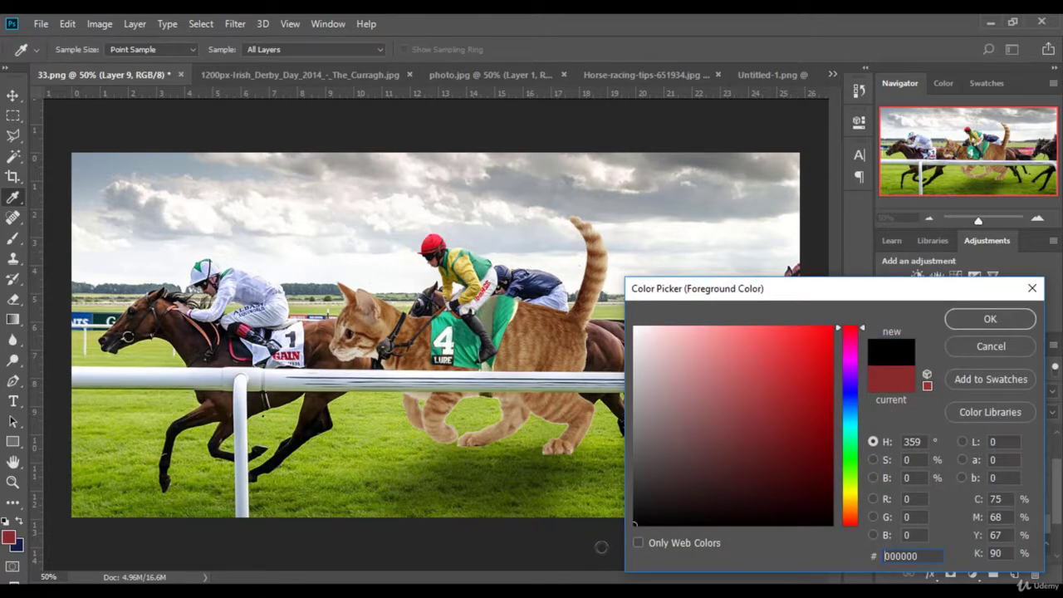
{"action": "key", "text": "Return"}
Step: Zoom in on the paws, undo a trial stroke, and set the brush size to 61 px
{"action": "left_click_drag", "start_coordinate": [978, 219], "coordinate": [990, 218]}
{"action": "left_click_drag", "start_coordinate": [984, 166], "coordinate": [996, 205]}
{"action": "left_click_drag", "start_coordinate": [465, 270], "coordinate": [514, 276]}
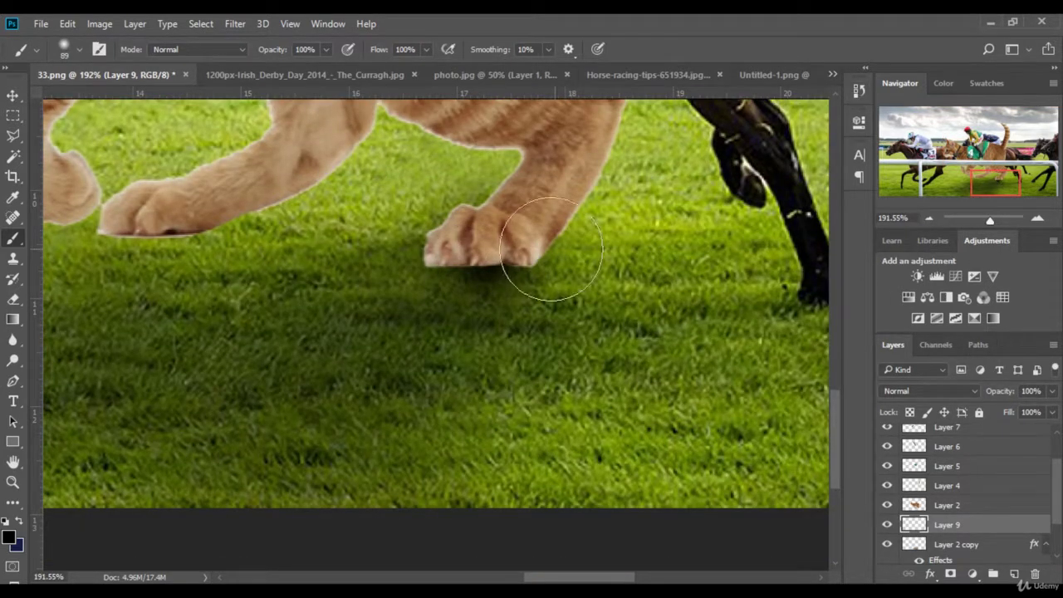
{"action": "left_click", "coordinate": [858, 91]}
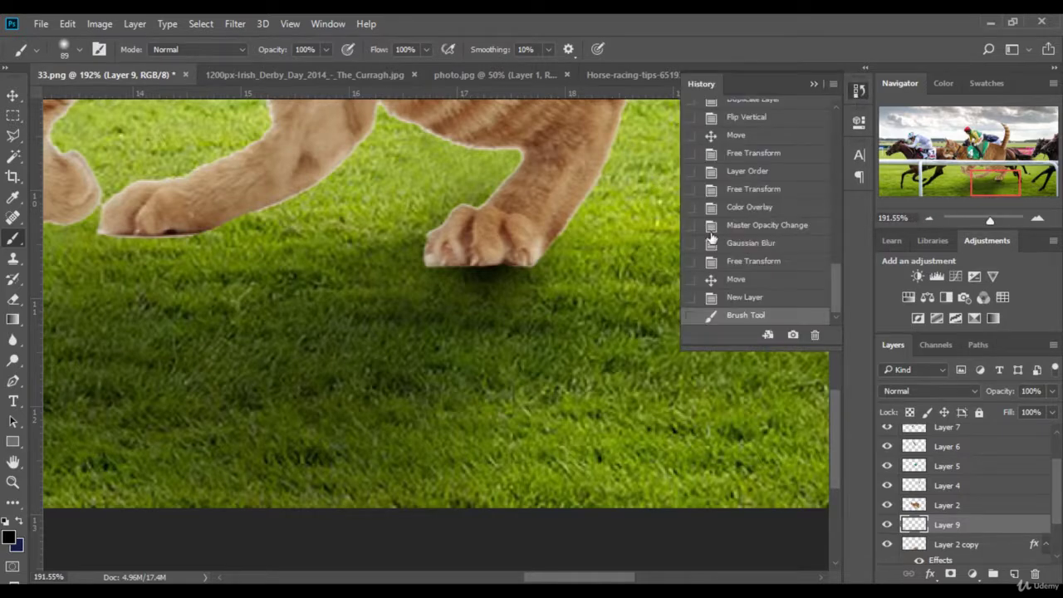
{"action": "left_click", "coordinate": [722, 297]}
{"action": "left_click", "coordinate": [80, 51]}
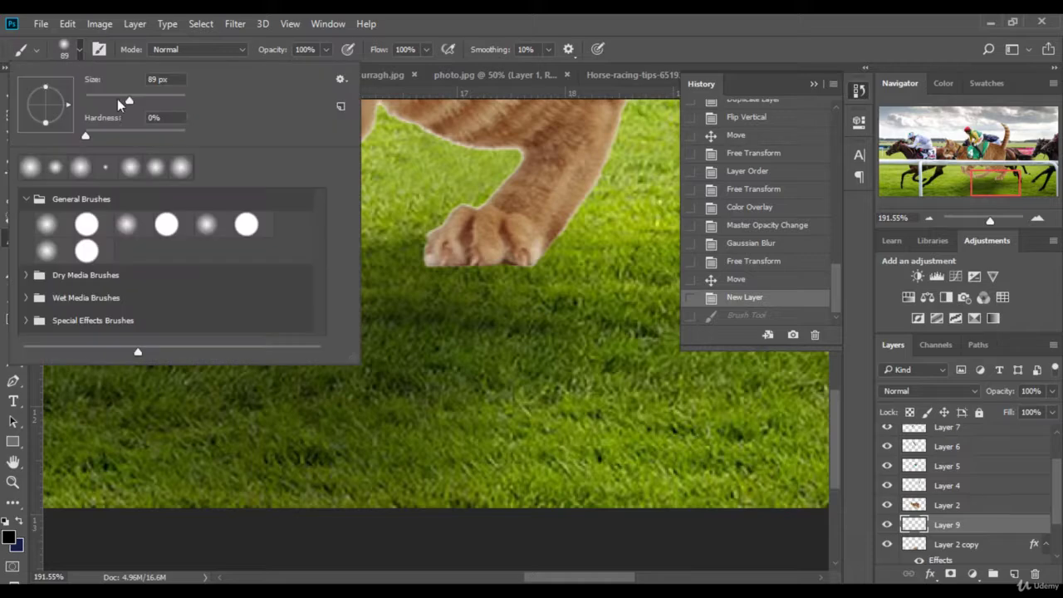
{"action": "left_click_drag", "start_coordinate": [121, 100], "coordinate": [116, 100]}
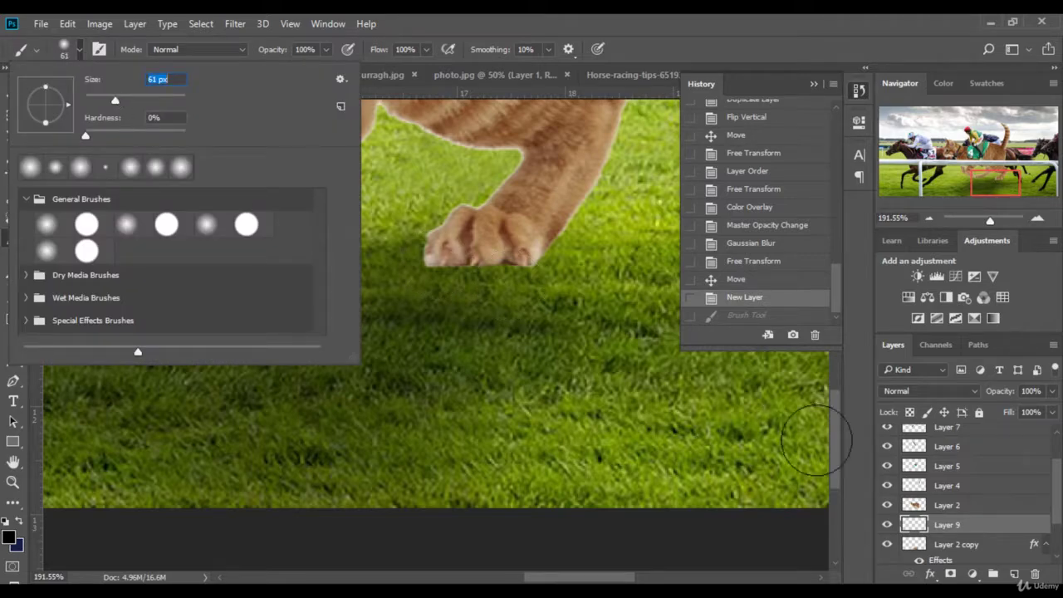
Step: Lower the layer opacity to 79% and paint dark shadows under the cat's paws
{"action": "left_click", "coordinate": [1051, 392]}
{"action": "left_click_drag", "start_coordinate": [1048, 413], "coordinate": [1033, 412]}
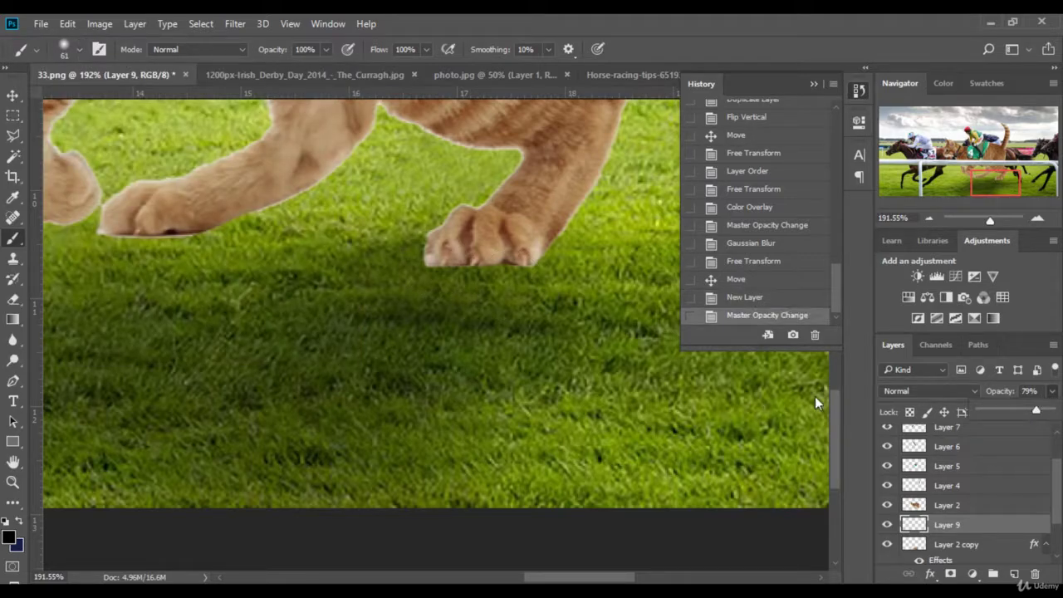
{"action": "mouse_move", "coordinate": [498, 274]}
{"action": "left_mouse_down"}
{"action": "mouse_move", "coordinate": [463, 264]}
{"action": "mouse_move", "coordinate": [505, 237]}
{"action": "mouse_move", "coordinate": [474, 264]}
{"action": "left_mouse_up"}
{"action": "mouse_move", "coordinate": [155, 220]}
{"action": "left_mouse_down"}
{"action": "mouse_move", "coordinate": [199, 234]}
{"action": "mouse_move", "coordinate": [108, 231]}
{"action": "left_mouse_up"}
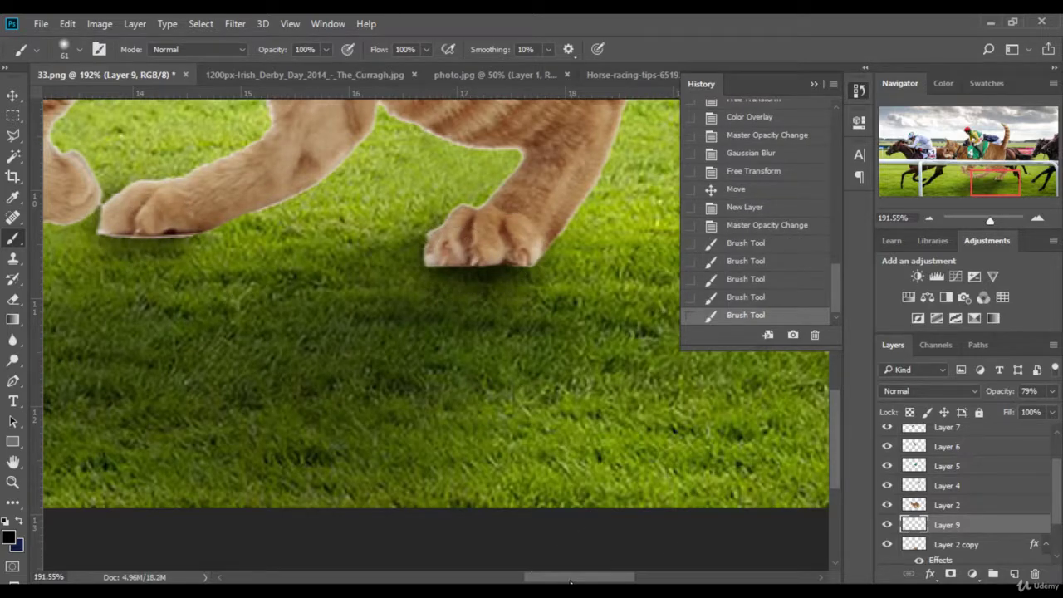
{"action": "left_click_drag", "start_coordinate": [576, 576], "coordinate": [538, 577]}
{"action": "left_click_drag", "start_coordinate": [344, 203], "coordinate": [357, 218]}
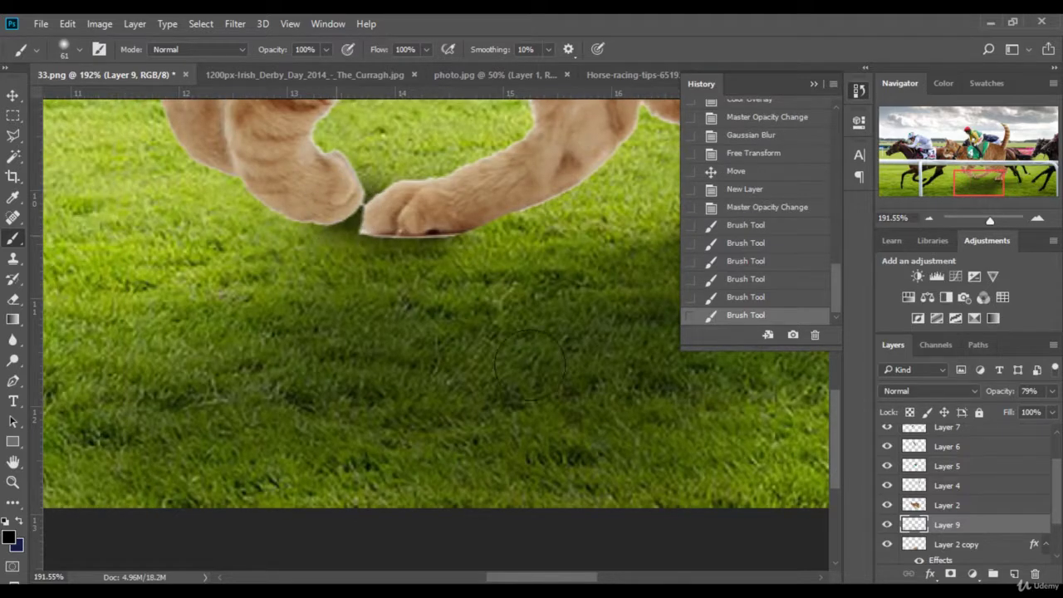
{"action": "left_click_drag", "start_coordinate": [563, 579], "coordinate": [630, 579]}
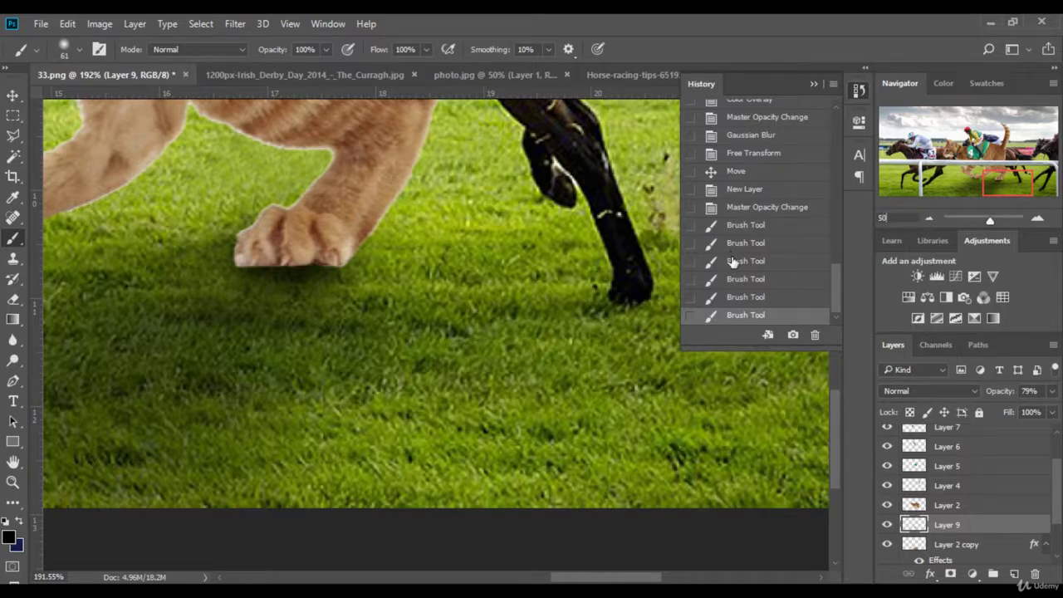
Step: Zoom out and fade the paw-shadow layer to 28% opacity
{"action": "key", "text": "ctrl+minus"}
{"action": "key", "text": "ctrl+minus"}
{"action": "key", "text": "ctrl+minus"}
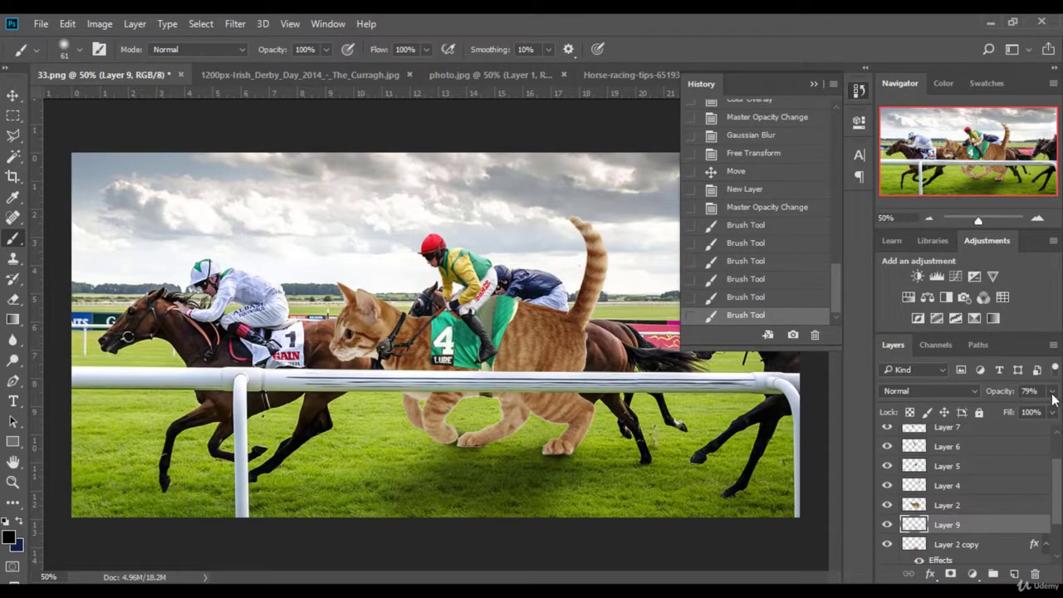
{"action": "left_click_drag", "start_coordinate": [1052, 391], "coordinate": [1005, 412]}
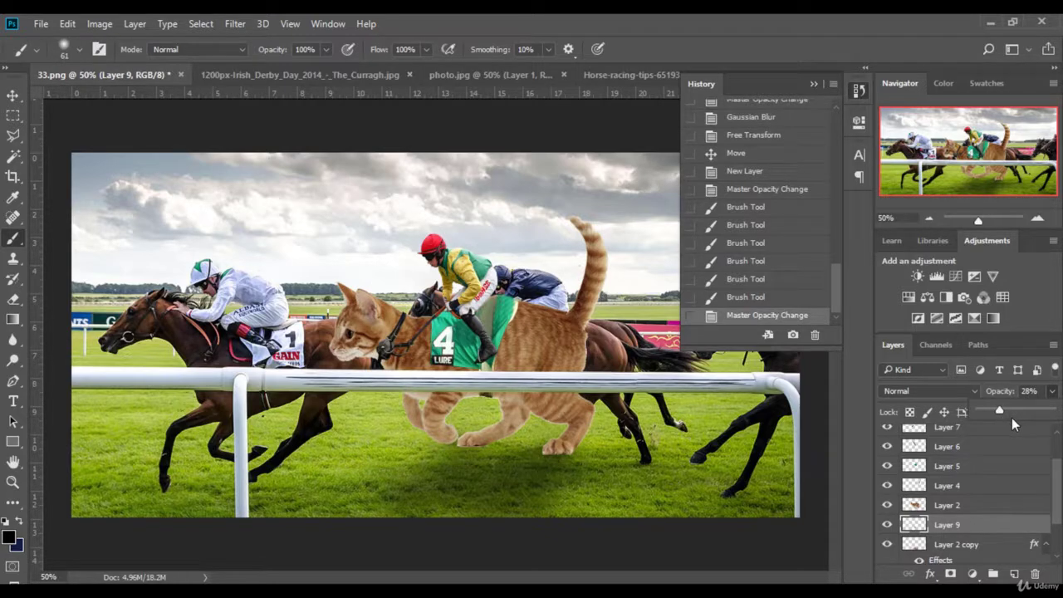
{"action": "left_click", "coordinate": [1021, 418]}
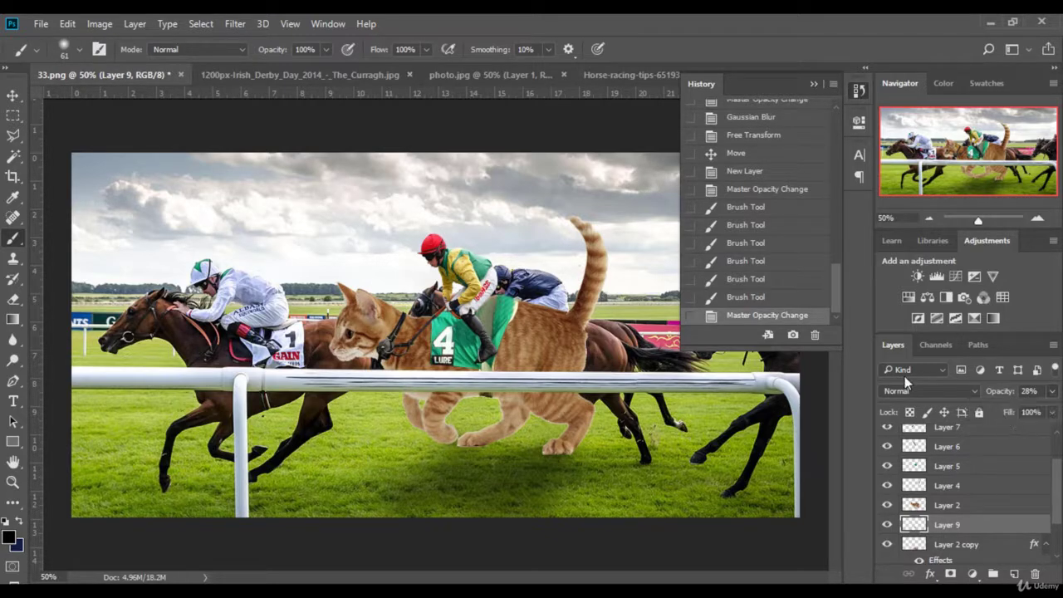
{"action": "left_click", "coordinate": [820, 84]}
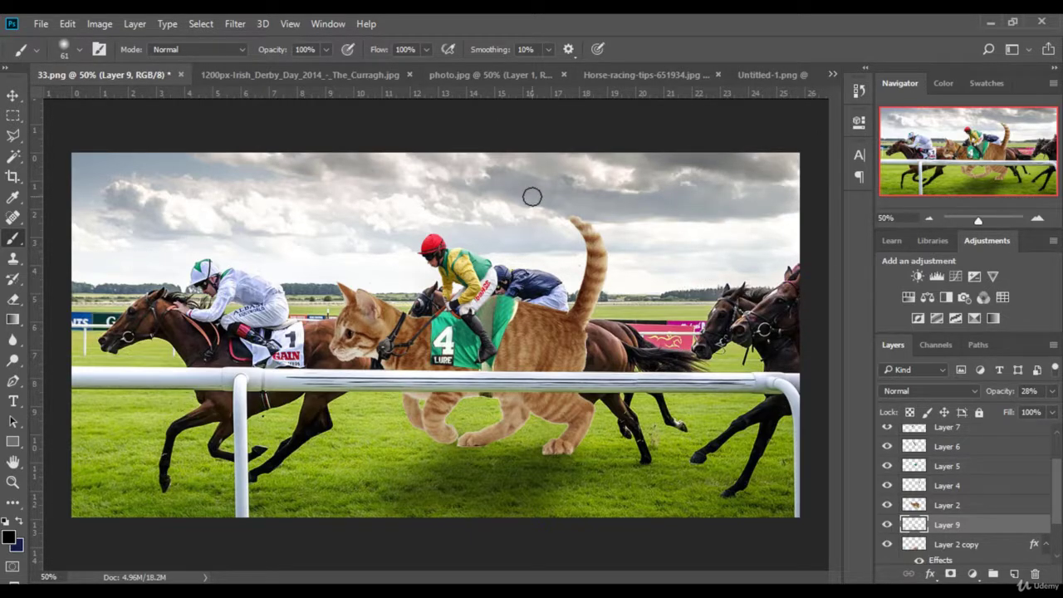
Step: Duplicate the racecourse photo layer, Layer 1
{"action": "scroll", "coordinate": [965, 496], "scroll_direction": "down", "scroll_amount": 3}
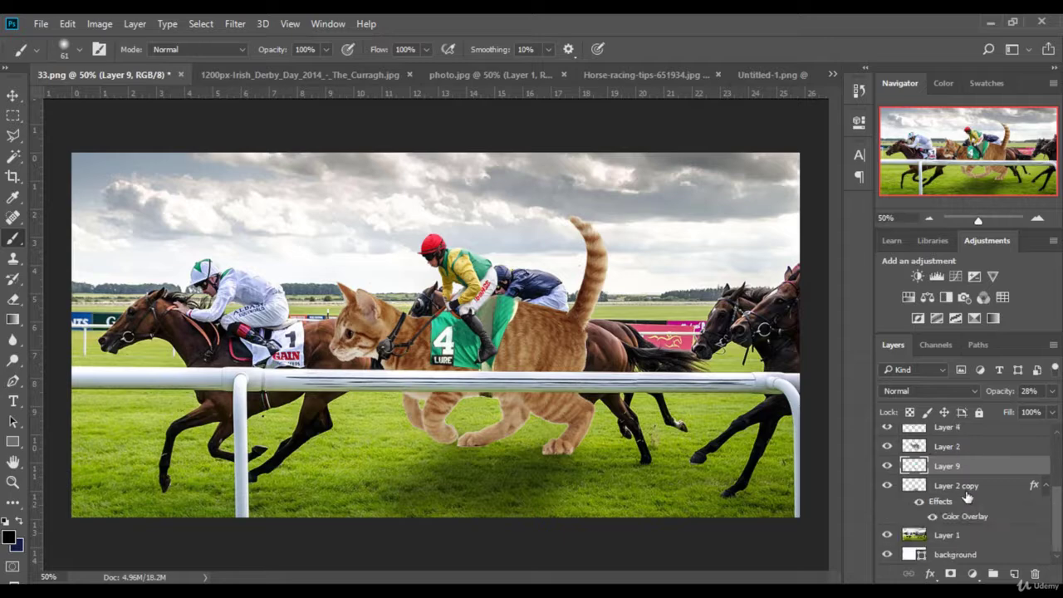
{"action": "left_click", "coordinate": [985, 539]}
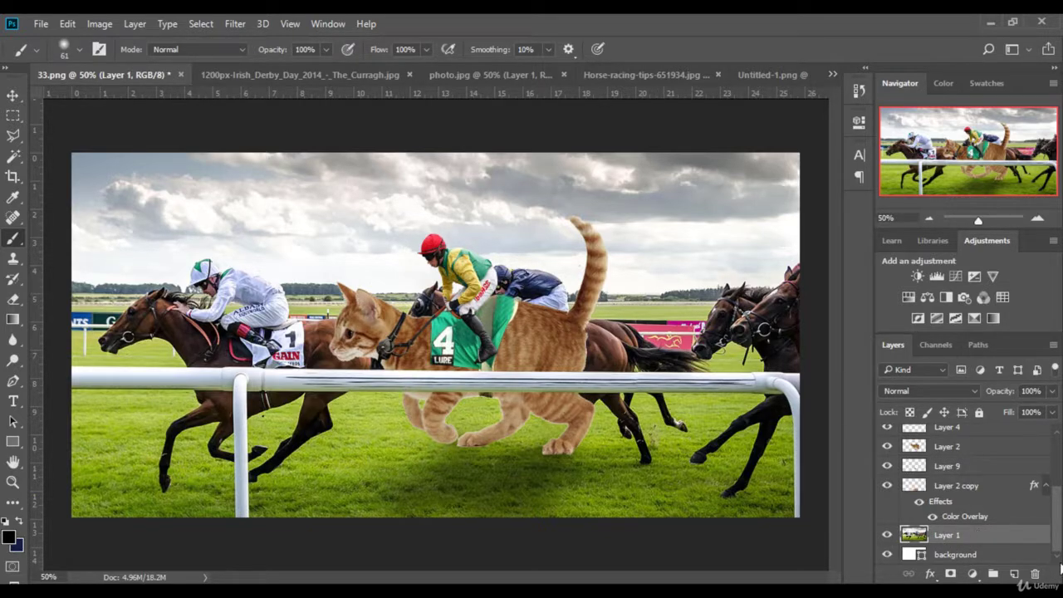
{"action": "left_click_drag", "start_coordinate": [1025, 542], "coordinate": [1014, 574]}
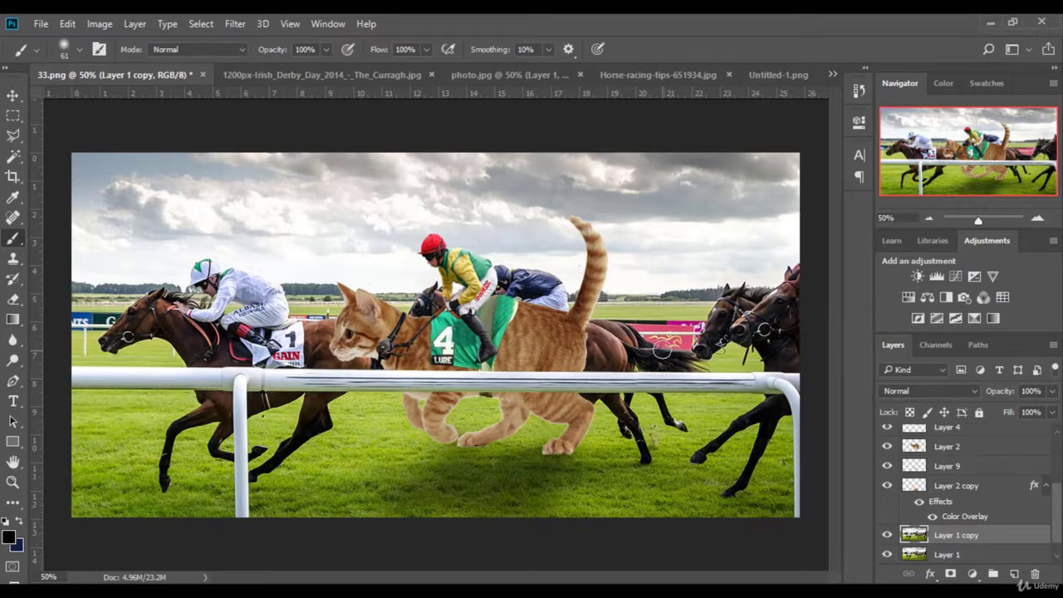
Step: Apply a Motion Blur with angle -2° and distance 61 pixels to Layer 1 copy
{"action": "left_click", "coordinate": [238, 25]}
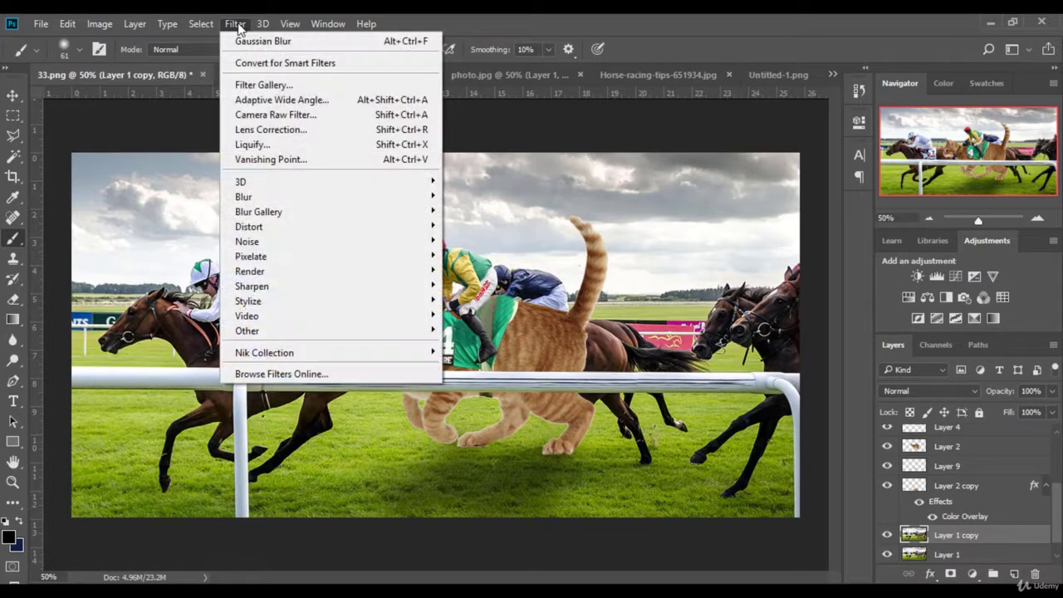
{"action": "mouse_move", "coordinate": [243, 197]}
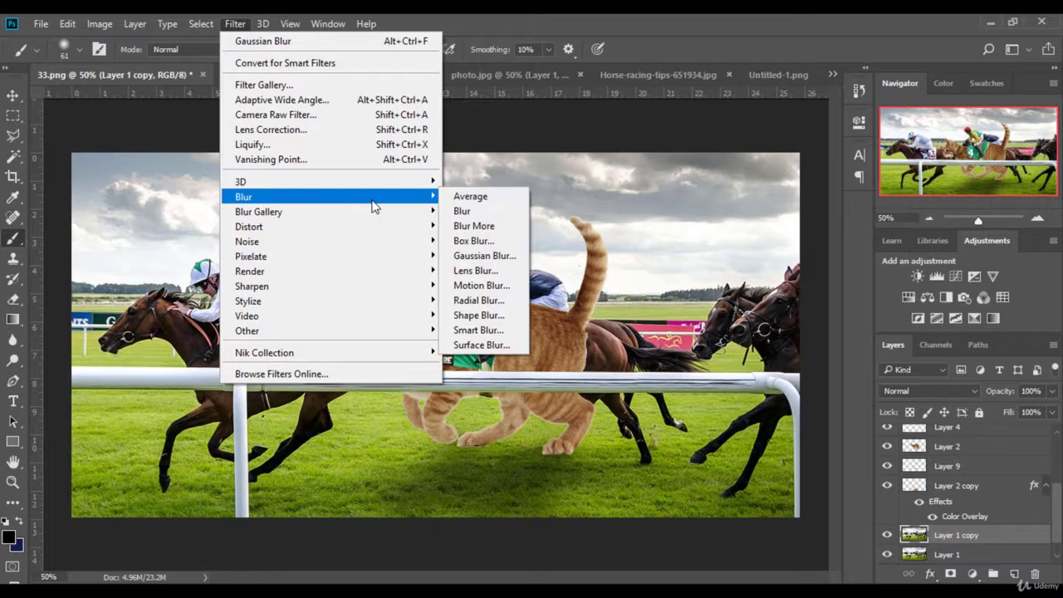
{"action": "left_click", "coordinate": [506, 286]}
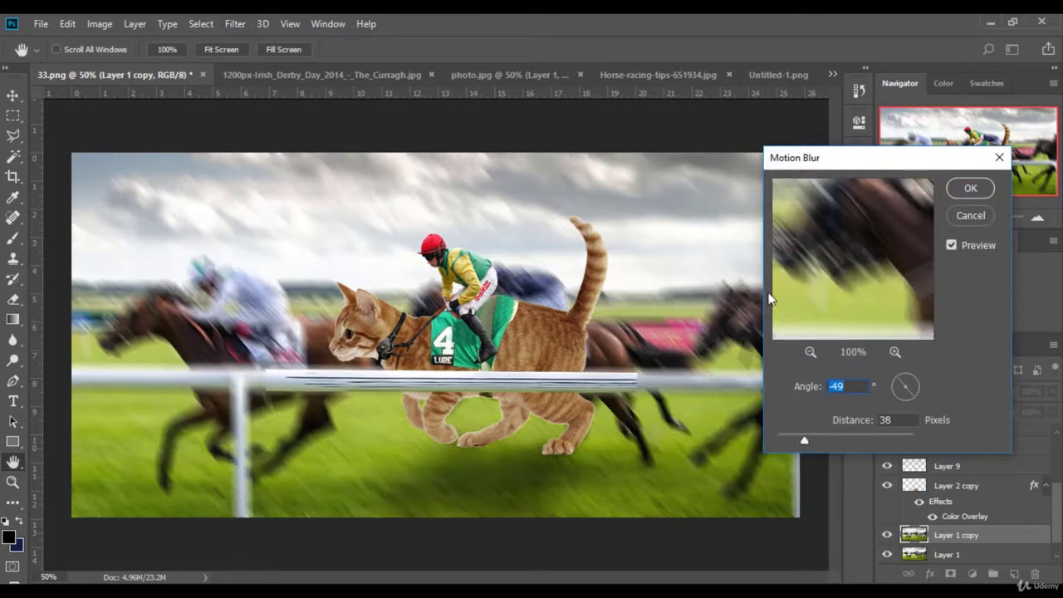
{"action": "left_click_drag", "start_coordinate": [892, 381], "coordinate": [890, 385]}
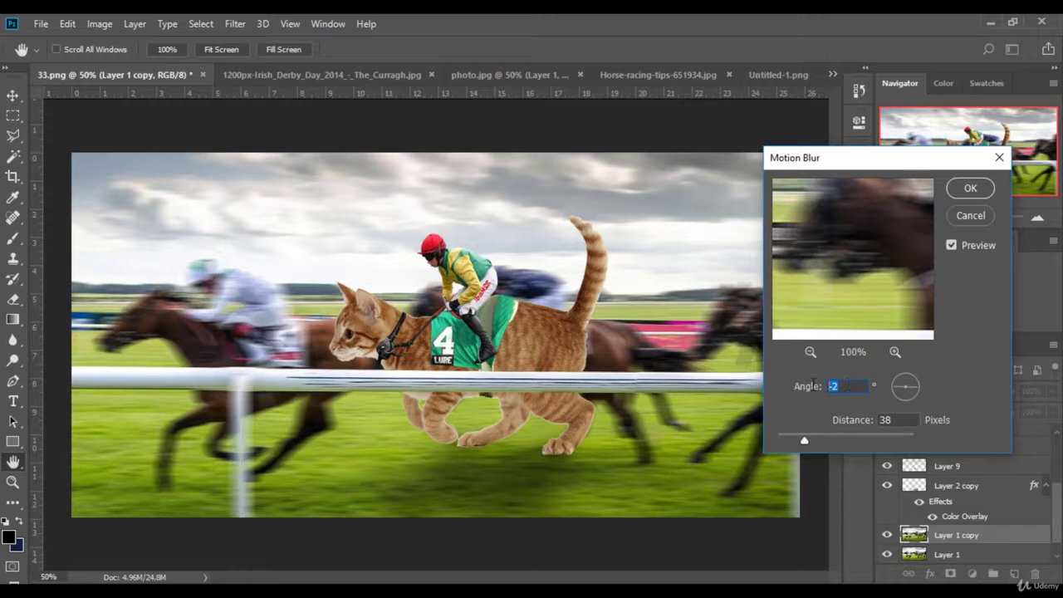
{"action": "left_click_drag", "start_coordinate": [806, 440], "coordinate": [822, 438]}
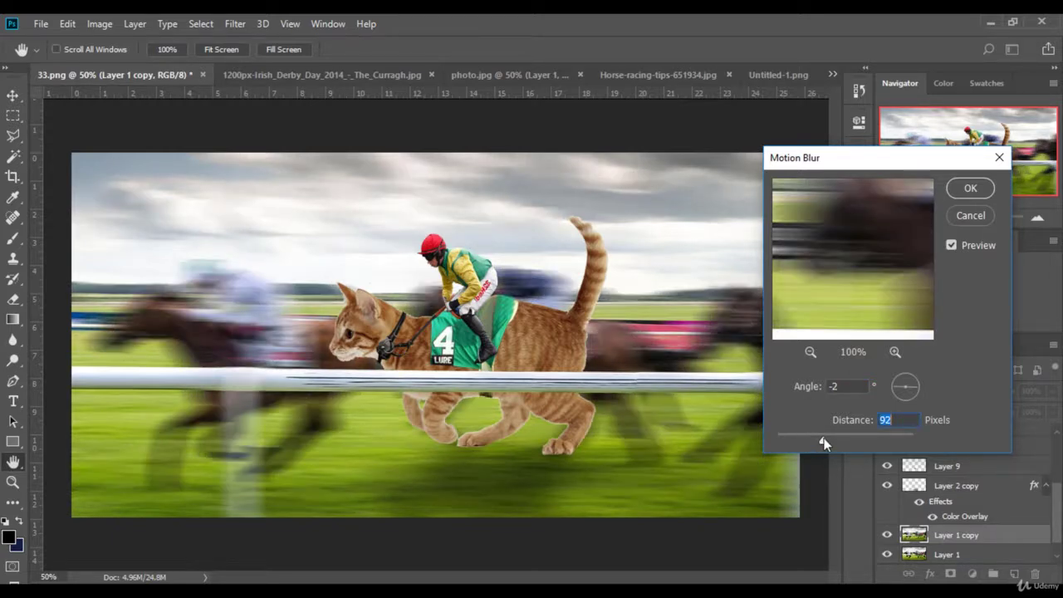
{"action": "left_click_drag", "start_coordinate": [821, 442], "coordinate": [805, 440]}
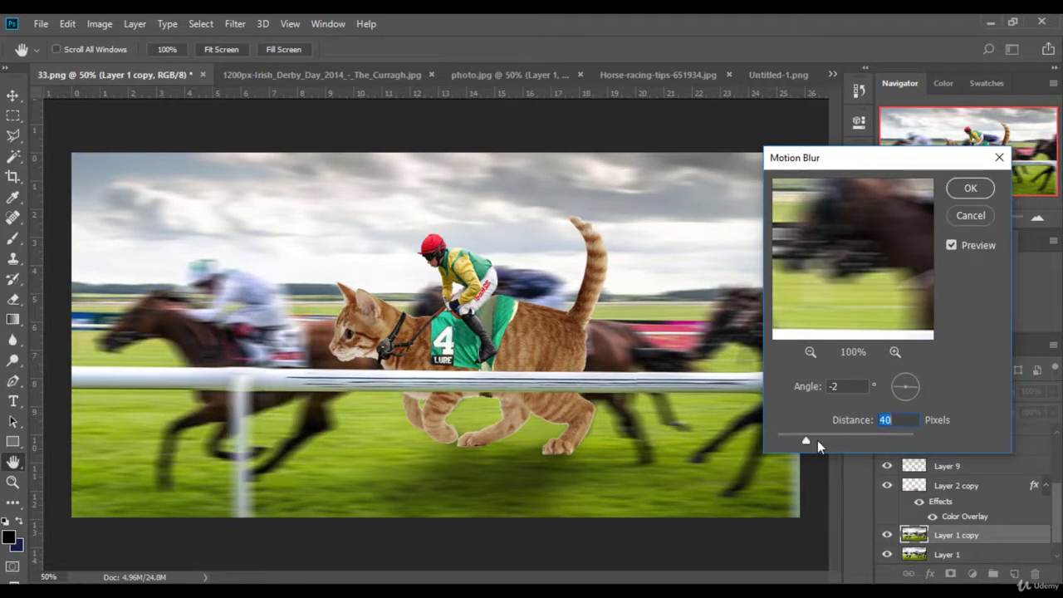
{"action": "left_click", "coordinate": [817, 440]}
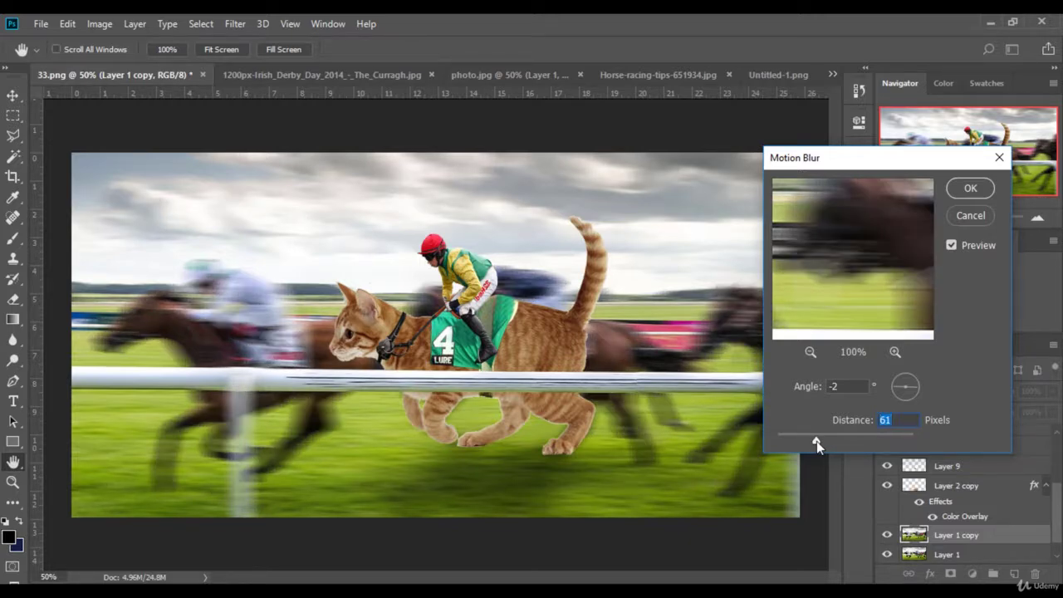
{"action": "key", "text": "Return"}
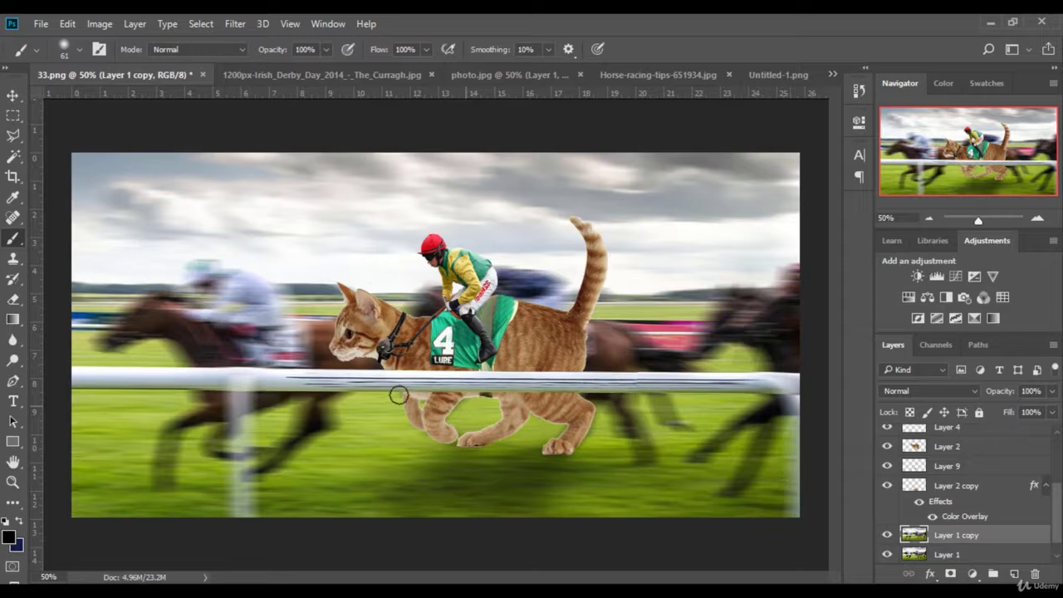
Step: With an enlarged Eraser, erase the blur over the left jockey and horse
{"action": "left_click", "coordinate": [17, 300]}
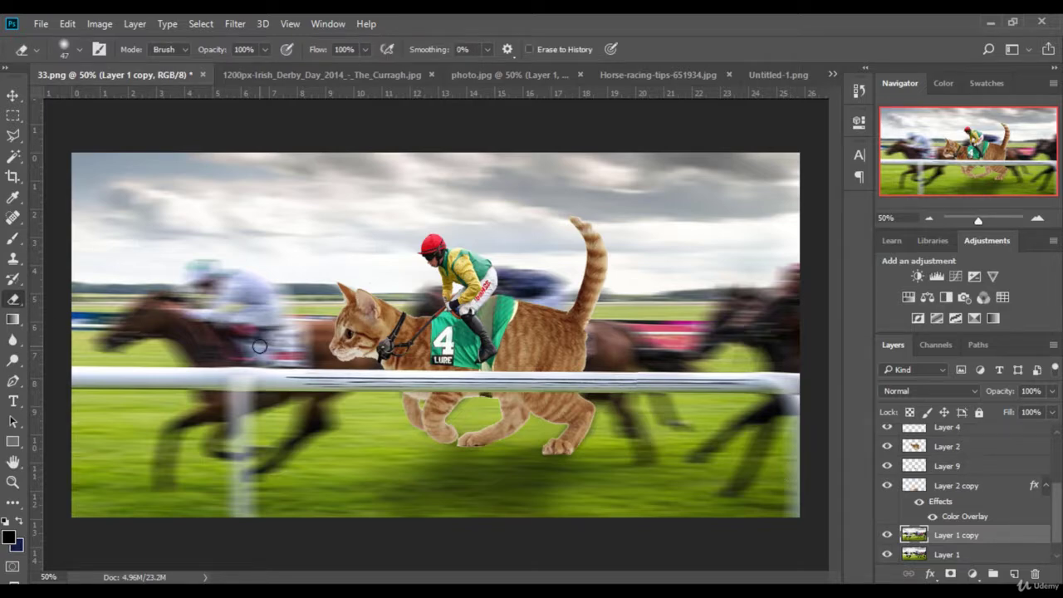
{"action": "left_click", "coordinate": [79, 49]}
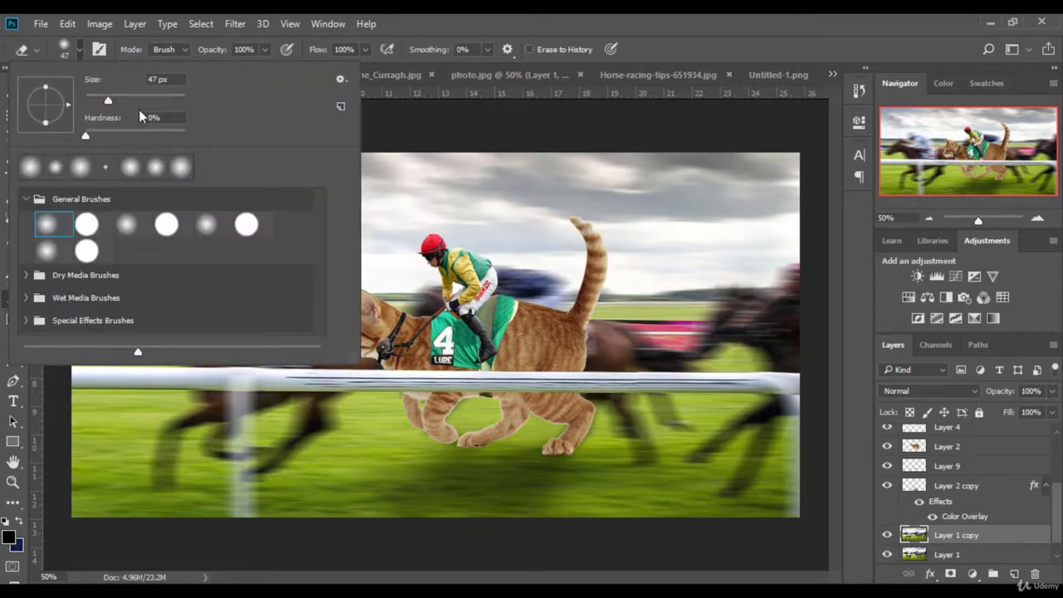
{"action": "left_click", "coordinate": [695, 44]}
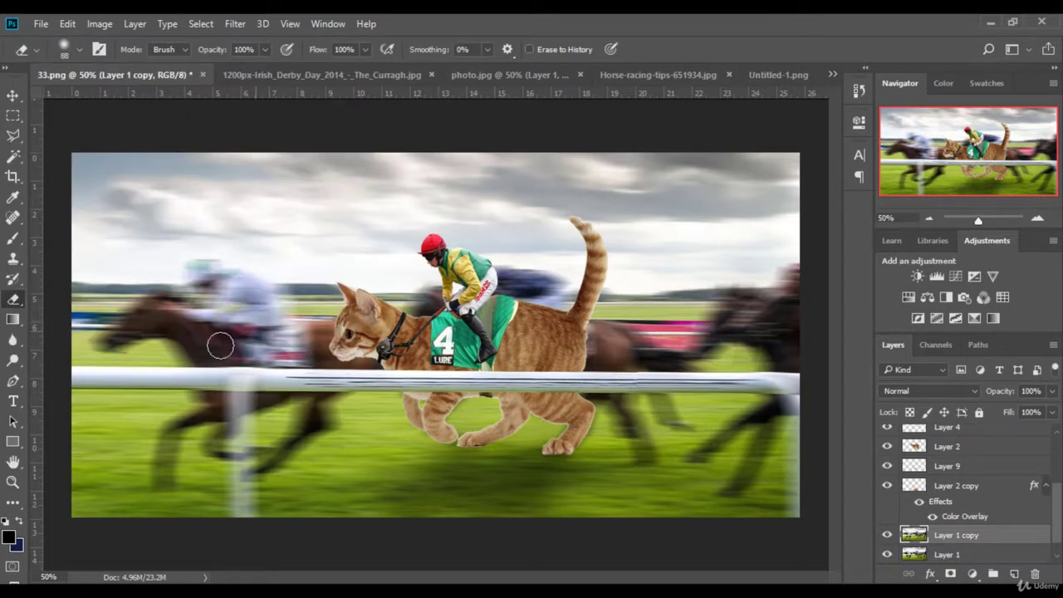
{"action": "left_click", "coordinate": [79, 49]}
{"action": "left_click", "coordinate": [632, 49]}
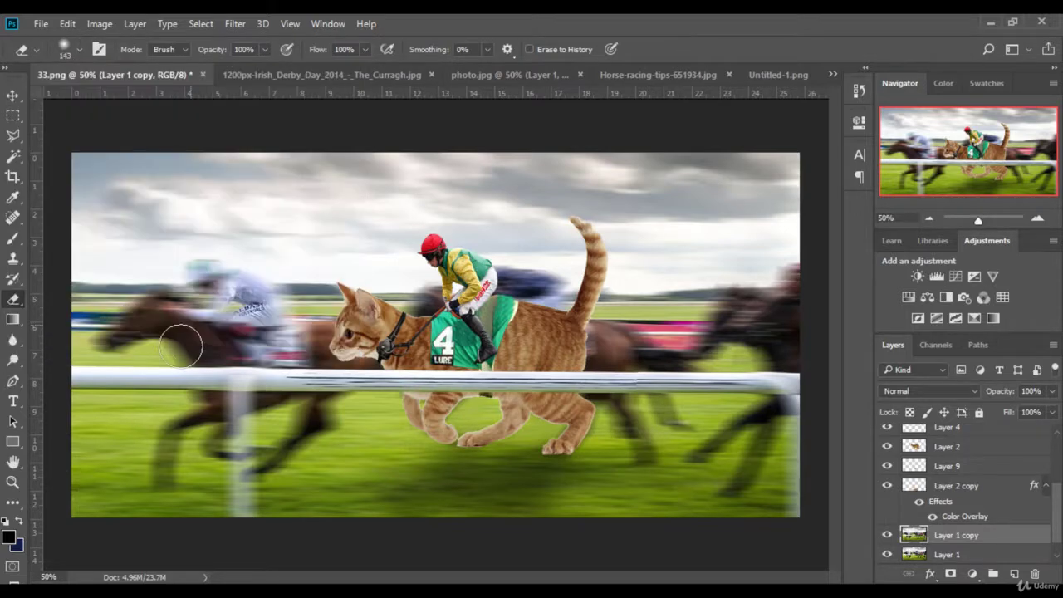
{"action": "mouse_move", "coordinate": [190, 338]}
{"action": "left_mouse_down"}
{"action": "mouse_move", "coordinate": [282, 345]}
{"action": "mouse_move", "coordinate": [149, 312]}
{"action": "mouse_move", "coordinate": [152, 331]}
{"action": "left_mouse_up"}
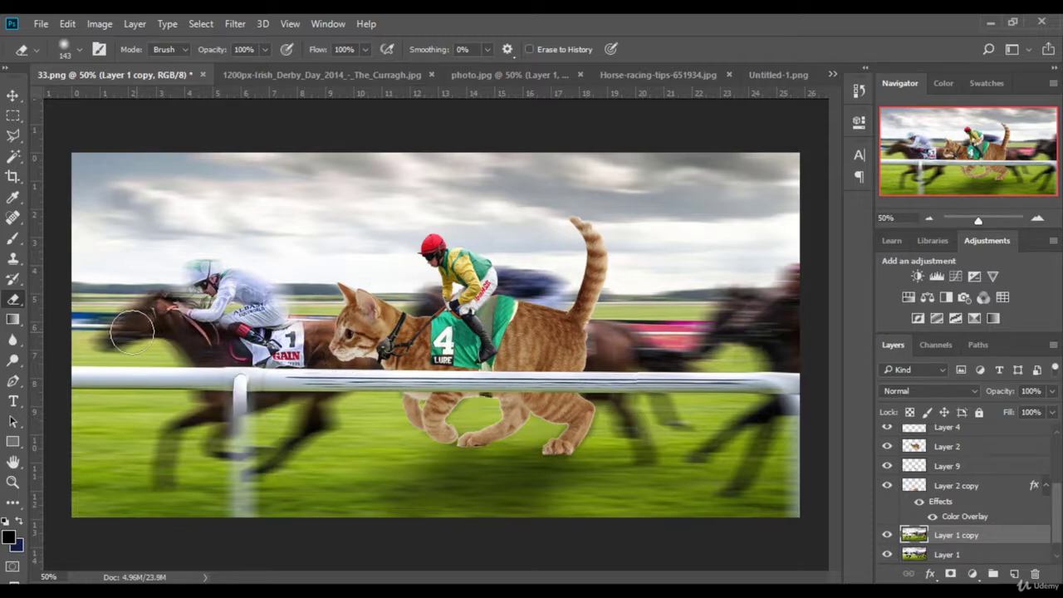
{"action": "left_click_drag", "start_coordinate": [212, 340], "coordinate": [155, 494]}
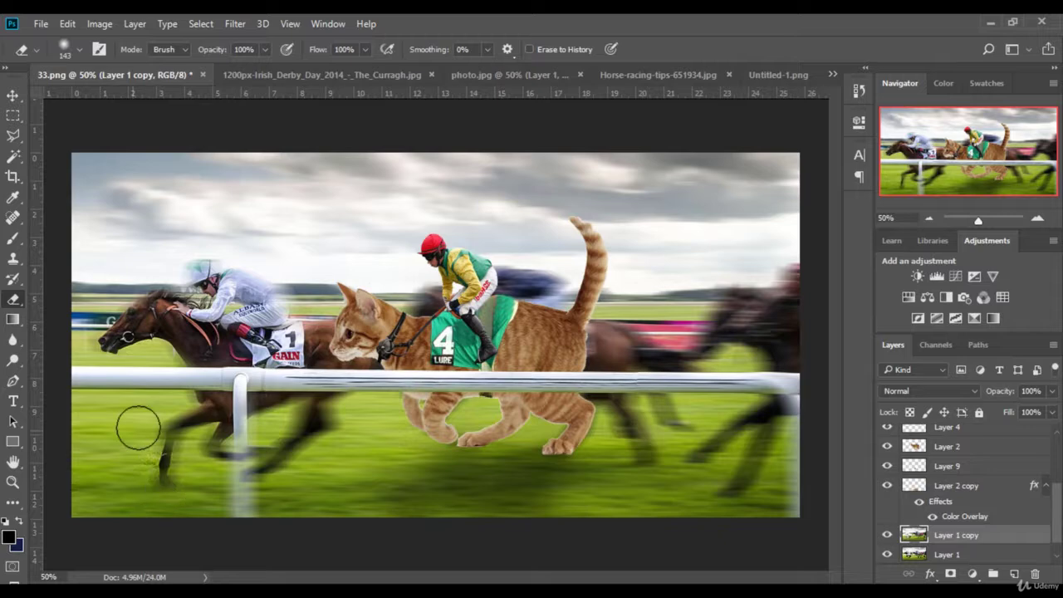
{"action": "left_click_drag", "start_coordinate": [356, 415], "coordinate": [283, 472]}
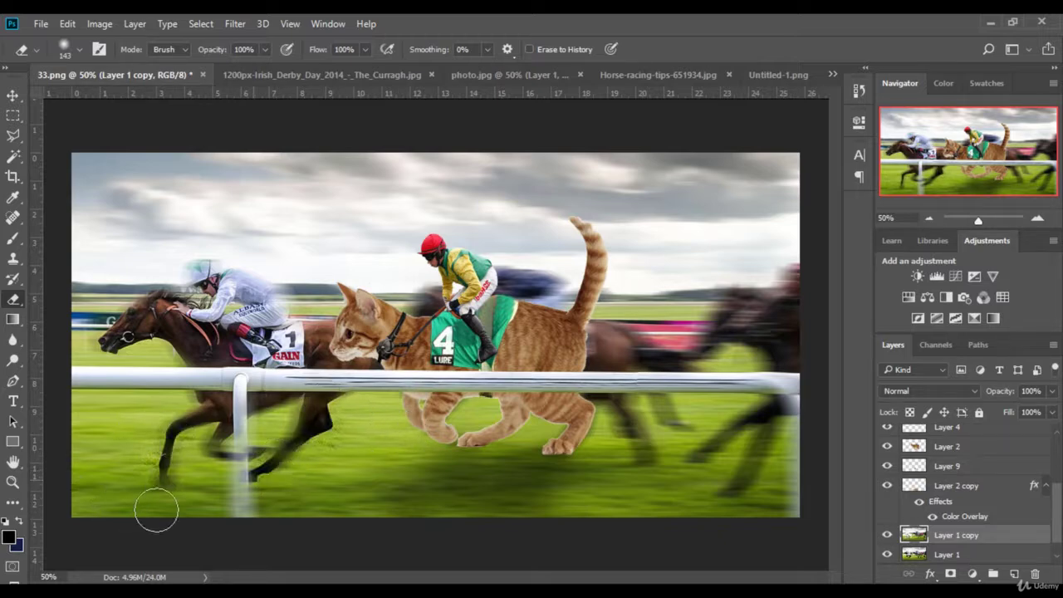
{"action": "mouse_move", "coordinate": [311, 419]}
{"action": "left_mouse_down"}
{"action": "mouse_move", "coordinate": [253, 483]}
{"action": "mouse_move", "coordinate": [261, 427]}
{"action": "mouse_move", "coordinate": [225, 415]}
{"action": "mouse_move", "coordinate": [257, 505]}
{"action": "mouse_move", "coordinate": [213, 445]}
{"action": "left_mouse_up"}
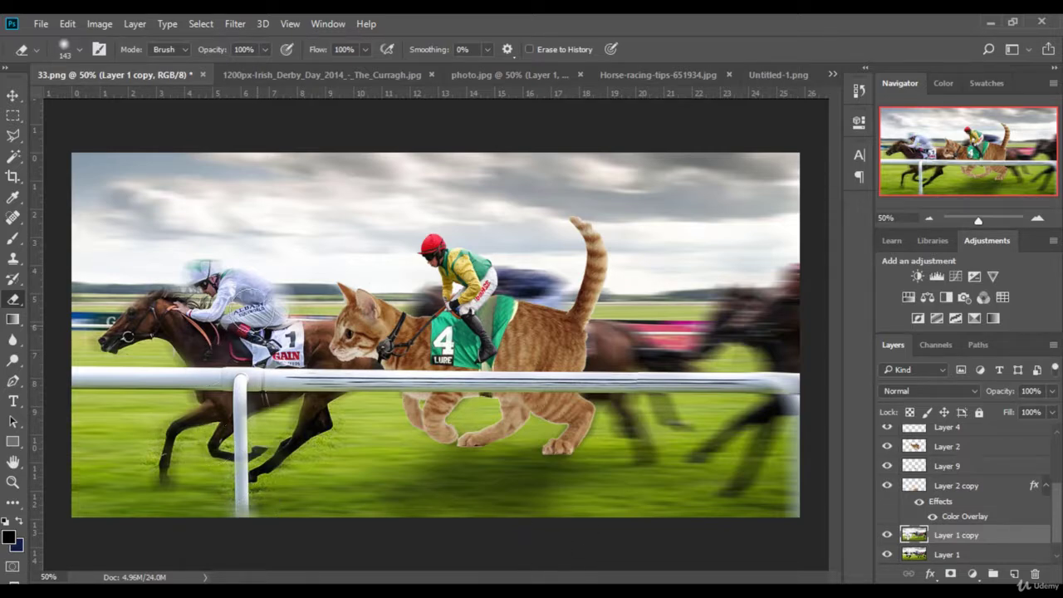
Step: Erase the blur from the white-silk and blue-silk jockeys and the brown horse
{"action": "left_click_drag", "start_coordinate": [242, 292], "coordinate": [249, 308]}
{"action": "left_click_drag", "start_coordinate": [202, 274], "coordinate": [216, 319]}
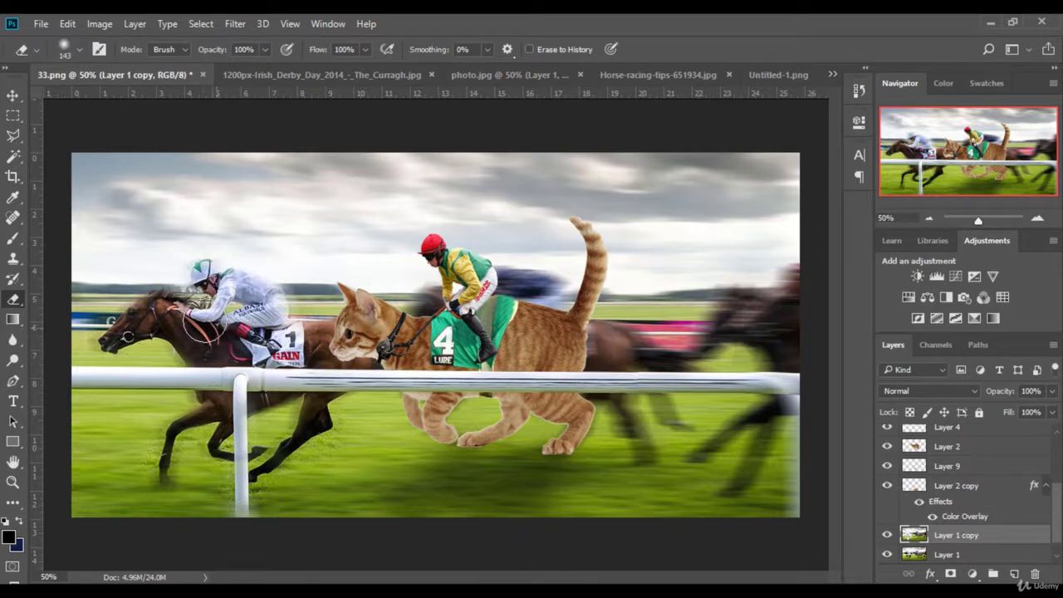
{"action": "left_click_drag", "start_coordinate": [539, 287], "coordinate": [556, 291]}
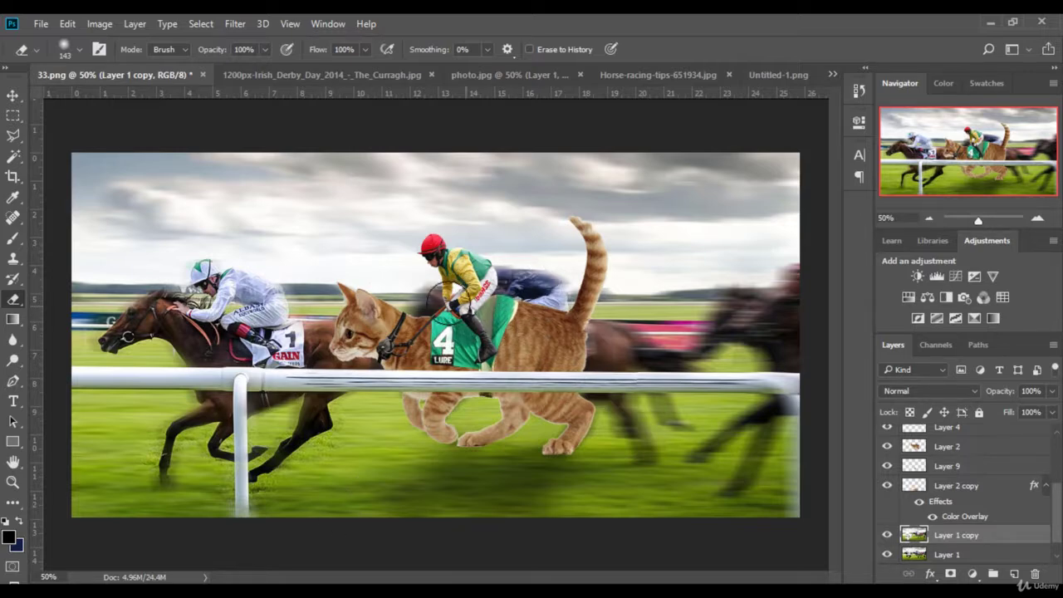
{"action": "left_click_drag", "start_coordinate": [569, 419], "coordinate": [606, 349]}
{"action": "left_click_drag", "start_coordinate": [615, 390], "coordinate": [656, 432]}
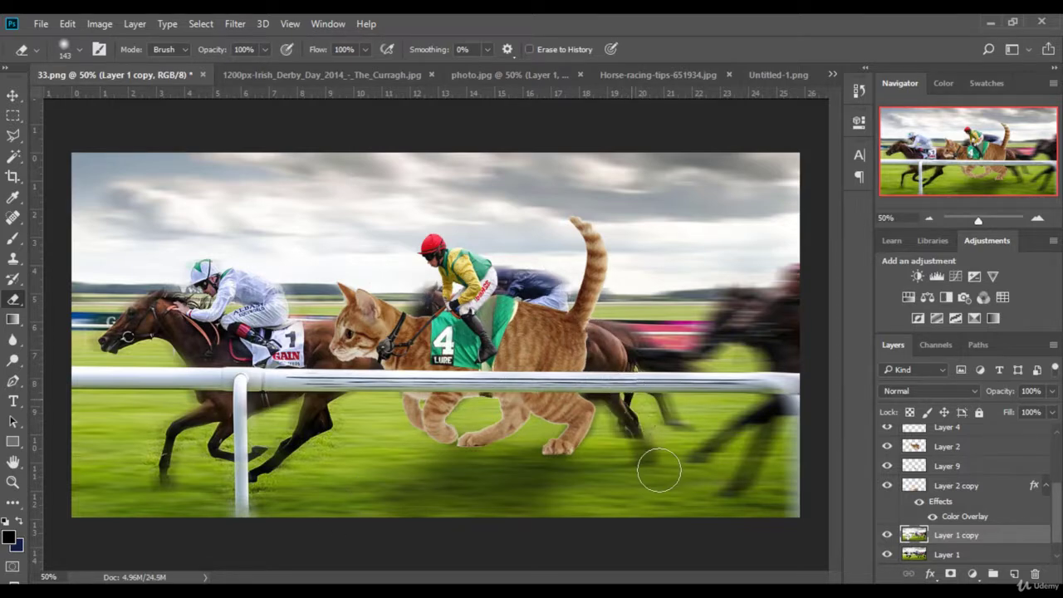
Step: Sharpen the dark horse at right and set the blurred background copy to 83% opacity
{"action": "mouse_move", "coordinate": [797, 339]}
{"action": "left_mouse_down"}
{"action": "mouse_move", "coordinate": [752, 315]}
{"action": "mouse_move", "coordinate": [783, 329]}
{"action": "mouse_move", "coordinate": [795, 316]}
{"action": "mouse_move", "coordinate": [714, 326]}
{"action": "left_mouse_up"}
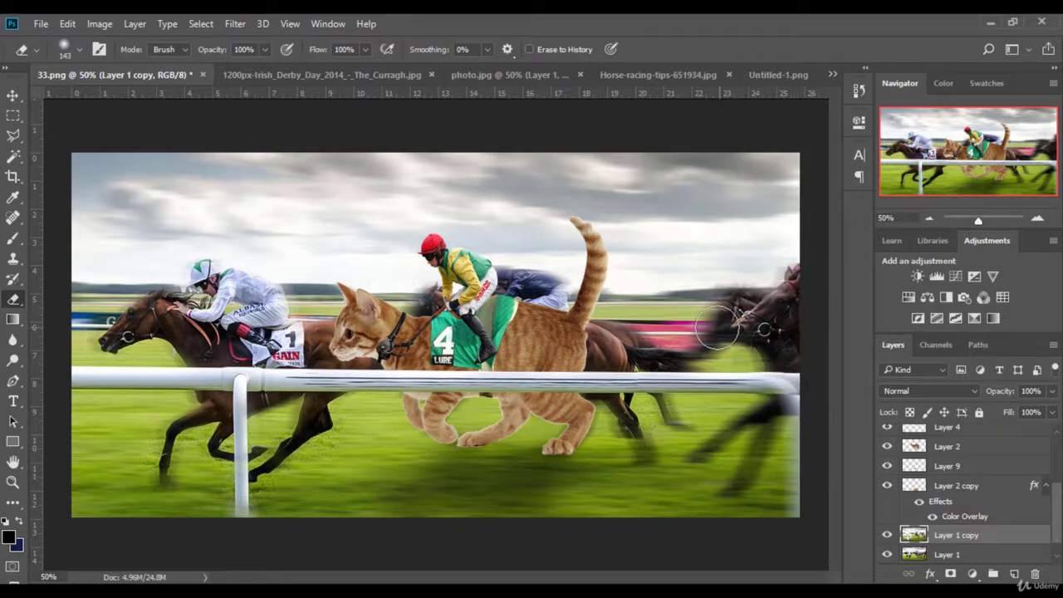
{"action": "mouse_move", "coordinate": [762, 408]}
{"action": "left_mouse_down"}
{"action": "mouse_move", "coordinate": [738, 475]}
{"action": "mouse_move", "coordinate": [760, 441]}
{"action": "mouse_move", "coordinate": [705, 453]}
{"action": "mouse_move", "coordinate": [764, 415]}
{"action": "left_mouse_up"}
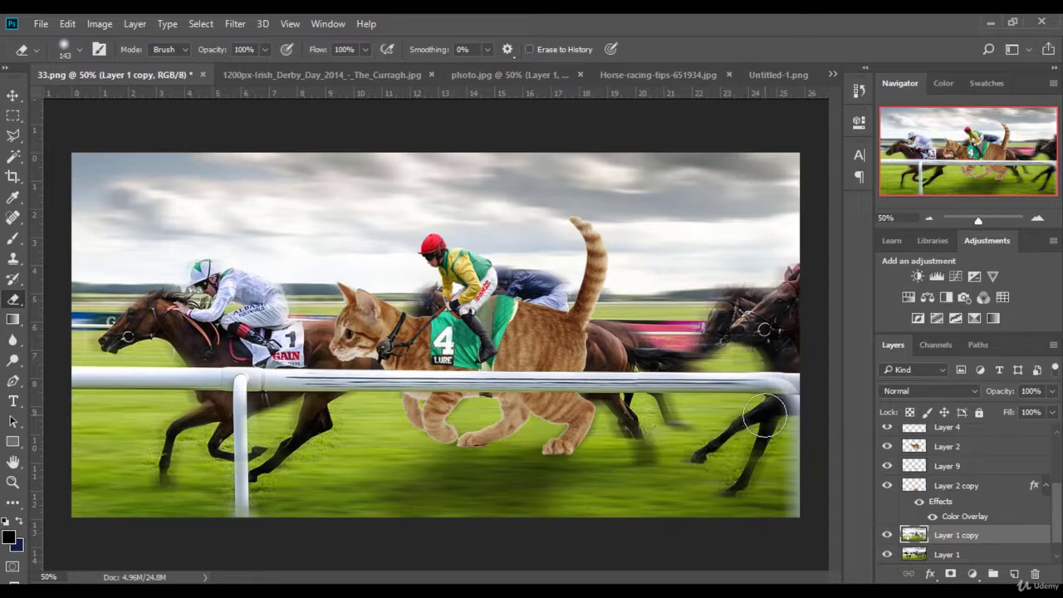
{"action": "left_click_drag", "start_coordinate": [688, 387], "coordinate": [674, 427]}
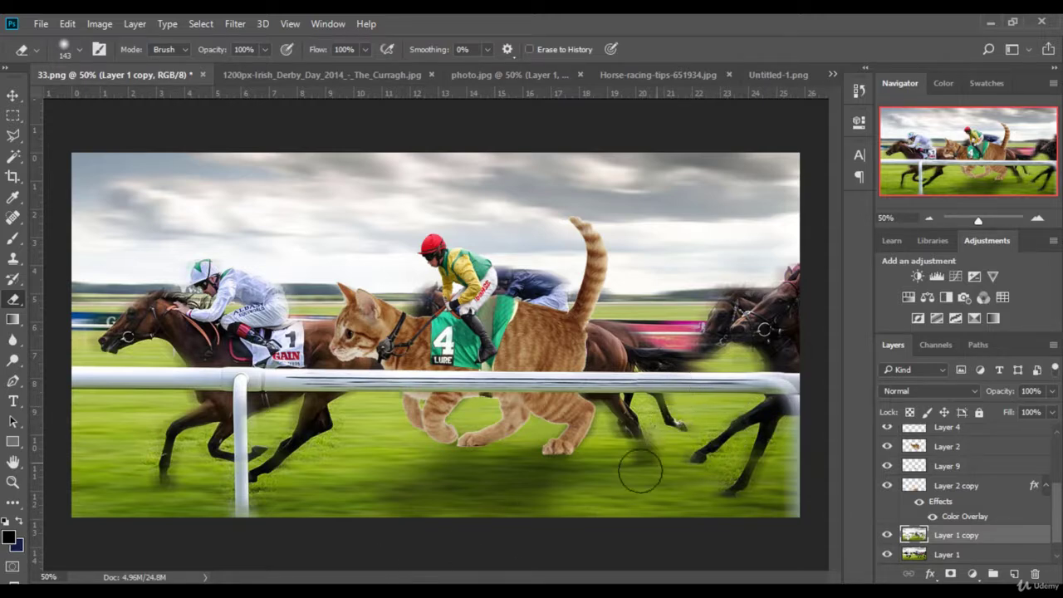
{"action": "left_click_drag", "start_coordinate": [645, 365], "coordinate": [705, 357]}
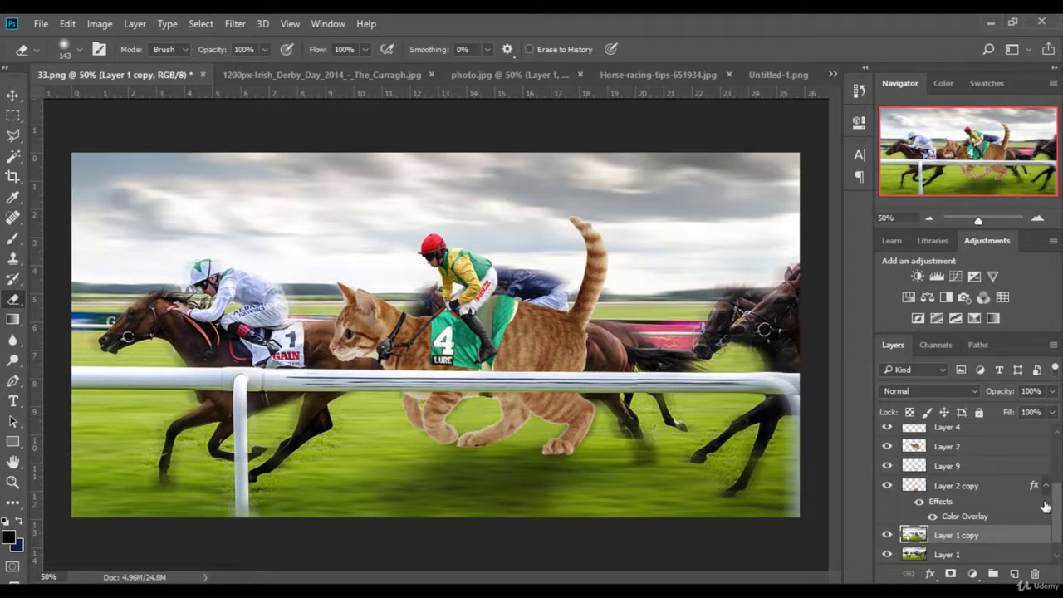
{"action": "left_click", "coordinate": [1051, 391]}
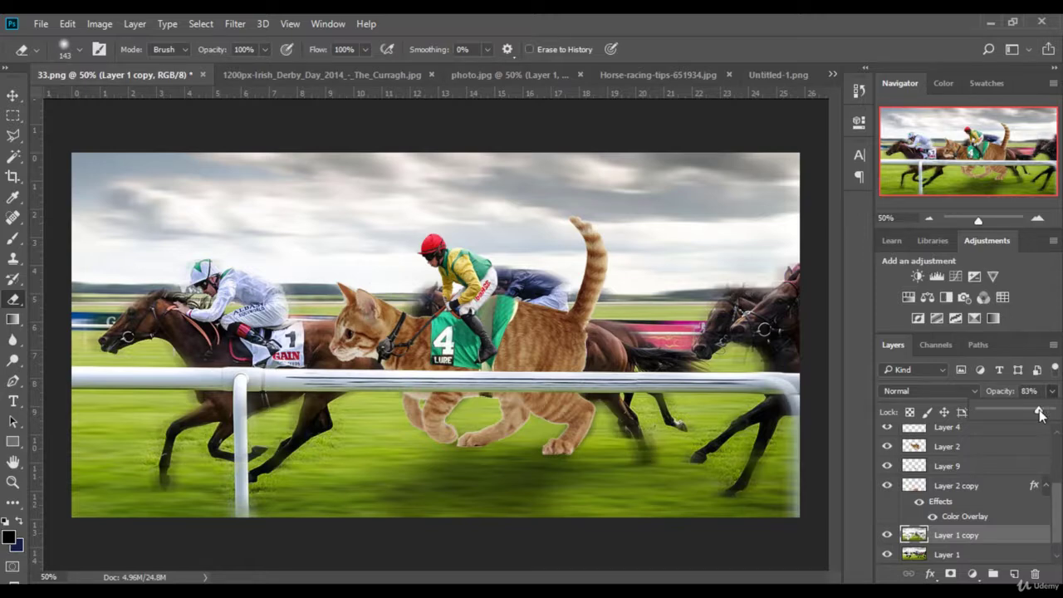
{"action": "left_click", "coordinate": [581, 424]}
{"action": "left_click_drag", "start_coordinate": [570, 446], "coordinate": [644, 445]}
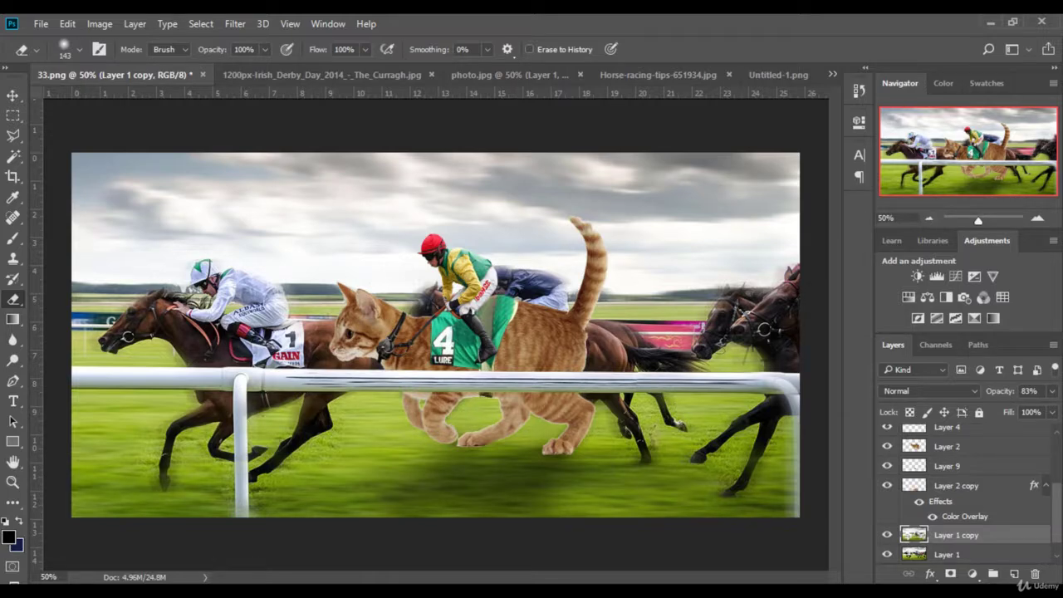
Step: Duplicate the cat layer, motion-blur the original, and move it above the sharp copy
{"action": "left_click", "coordinate": [14, 96]}
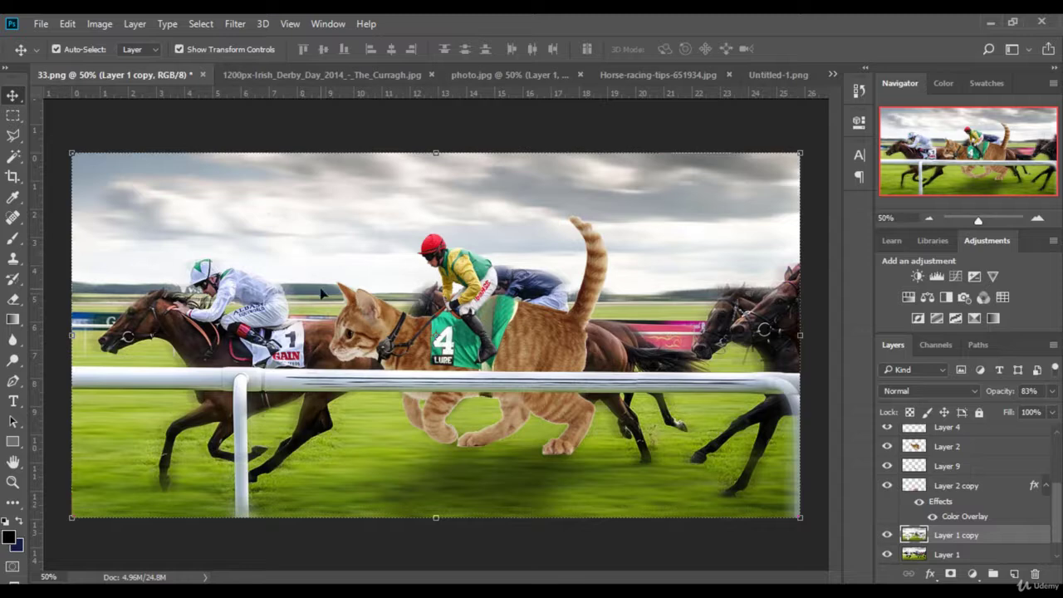
{"action": "left_click", "coordinate": [546, 355]}
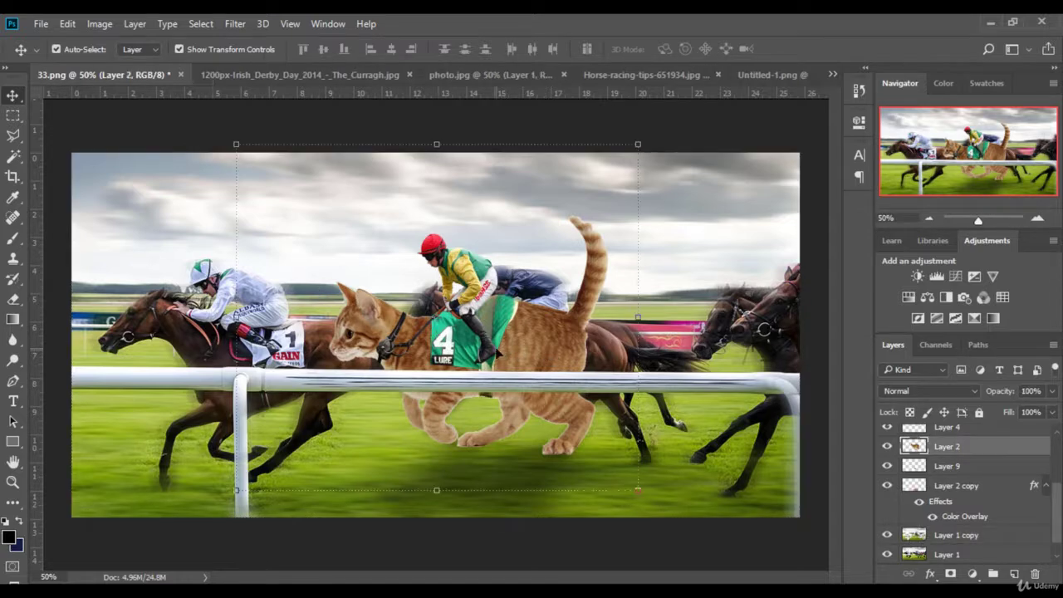
{"action": "left_click_drag", "start_coordinate": [990, 446], "coordinate": [1014, 573]}
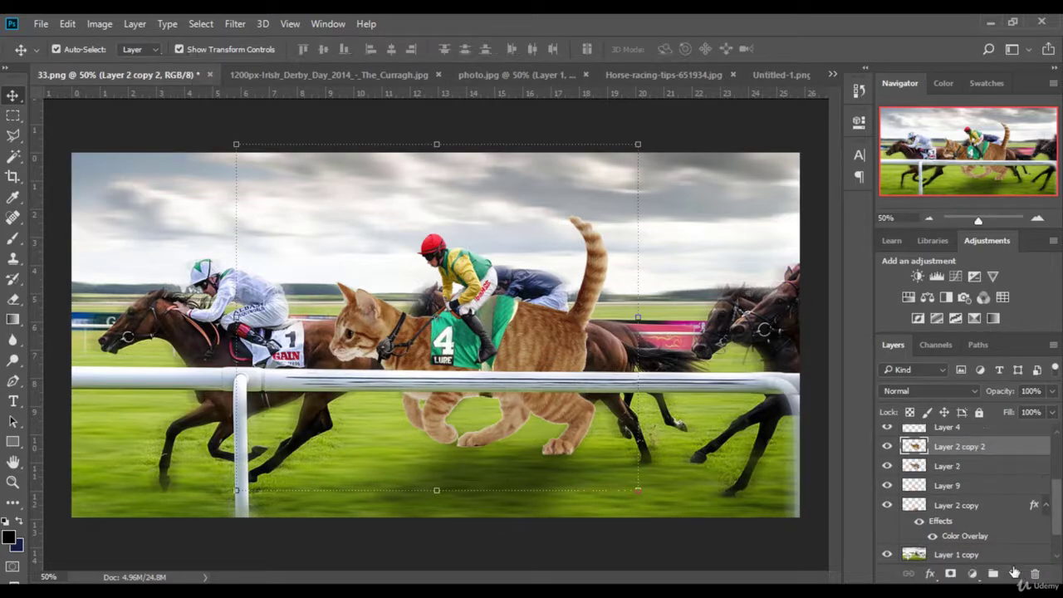
{"action": "left_click", "coordinate": [988, 467]}
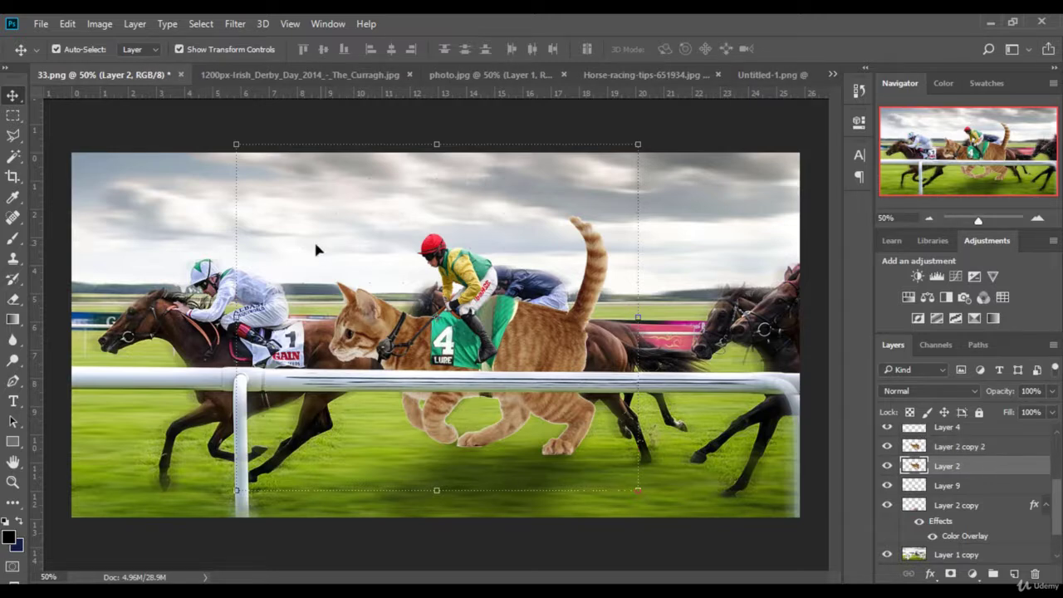
{"action": "left_click", "coordinate": [235, 23]}
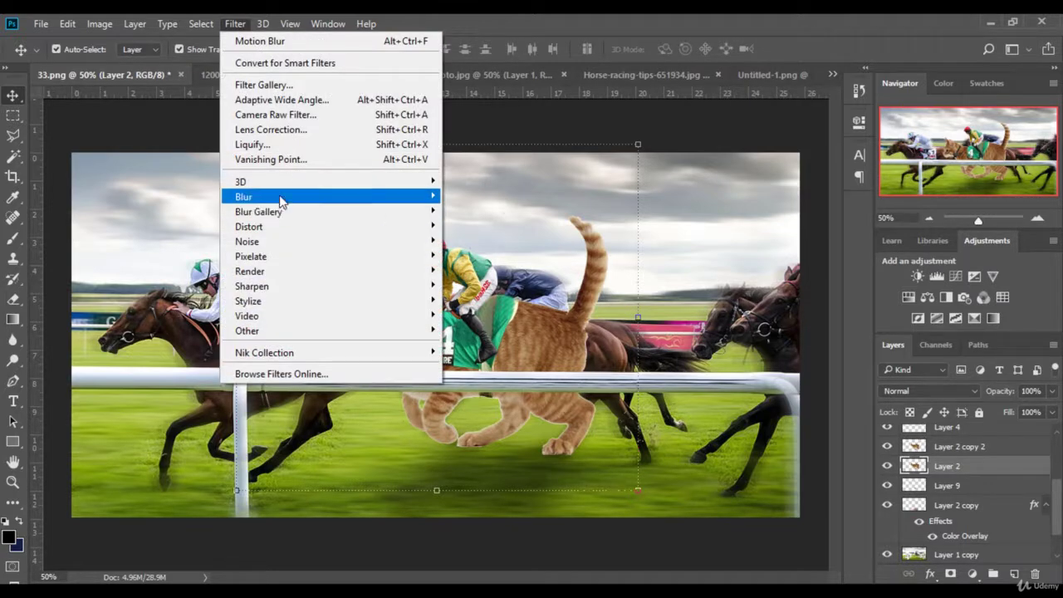
{"action": "mouse_move", "coordinate": [249, 197]}
{"action": "left_click", "coordinate": [498, 285]}
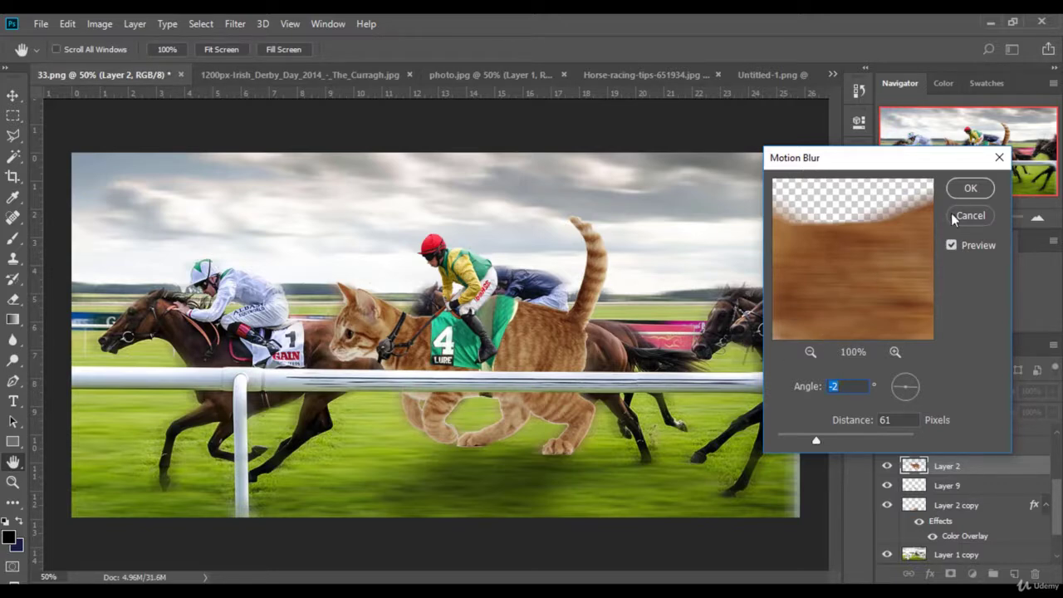
{"action": "left_click", "coordinate": [968, 191]}
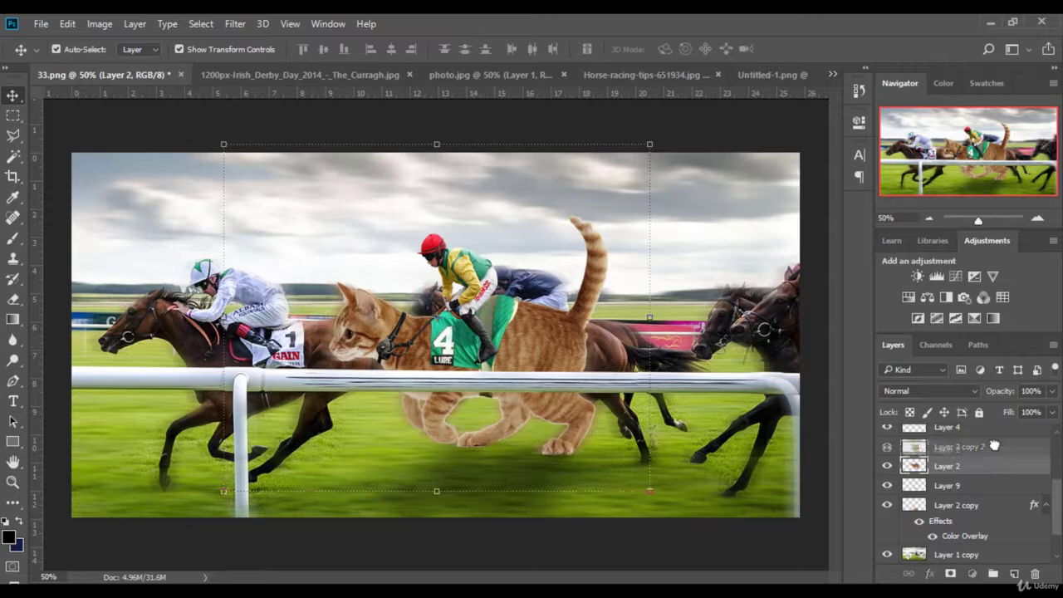
{"action": "left_click_drag", "start_coordinate": [986, 480], "coordinate": [996, 446]}
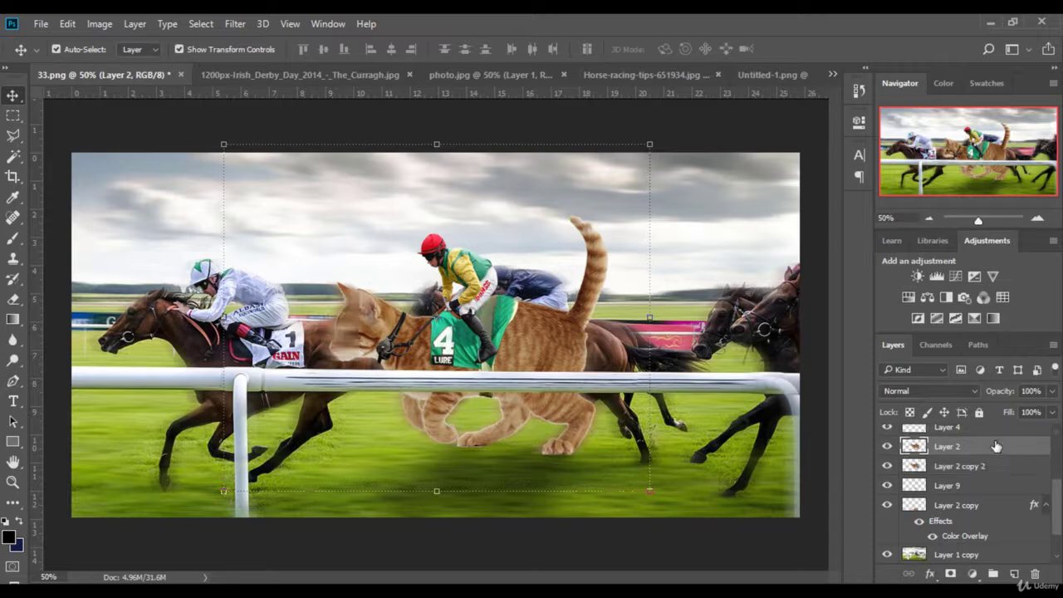
Step: Erase the blur from the cat's head, neck, hind legs and between its front legs
{"action": "left_click", "coordinate": [11, 299]}
{"action": "mouse_move", "coordinate": [391, 324]}
{"action": "left_mouse_down"}
{"action": "mouse_move", "coordinate": [438, 421]}
{"action": "mouse_move", "coordinate": [450, 364]}
{"action": "mouse_move", "coordinate": [422, 391]}
{"action": "mouse_move", "coordinate": [517, 391]}
{"action": "mouse_move", "coordinate": [491, 446]}
{"action": "mouse_move", "coordinate": [531, 341]}
{"action": "mouse_move", "coordinate": [399, 342]}
{"action": "mouse_move", "coordinate": [407, 345]}
{"action": "mouse_move", "coordinate": [367, 315]}
{"action": "mouse_move", "coordinate": [344, 342]}
{"action": "left_mouse_up"}
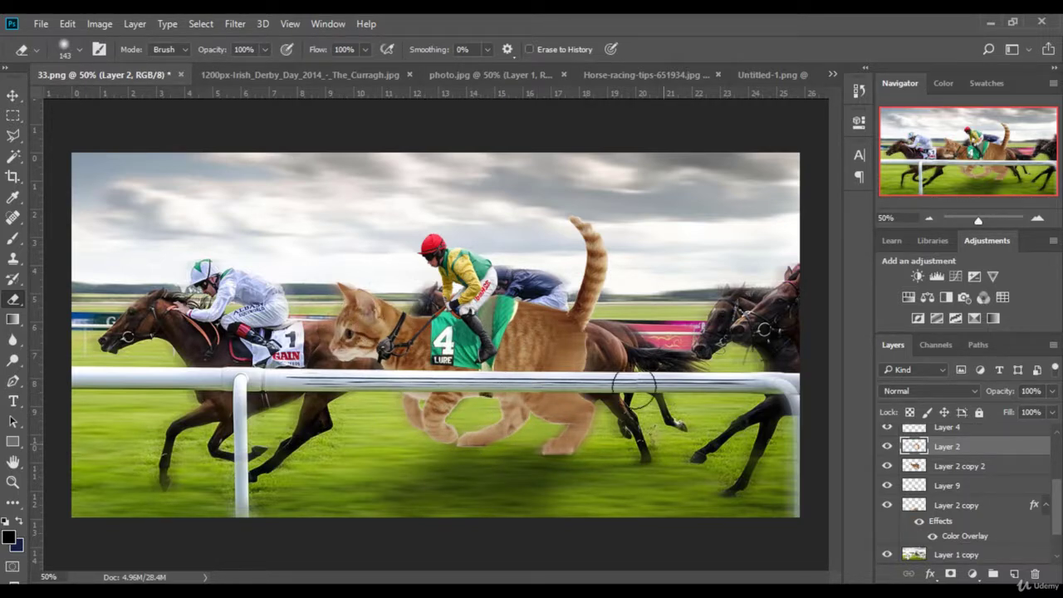
{"action": "mouse_move", "coordinate": [634, 389]}
{"action": "left_mouse_down"}
{"action": "mouse_move", "coordinate": [551, 417]}
{"action": "mouse_move", "coordinate": [569, 451]}
{"action": "mouse_move", "coordinate": [544, 459]}
{"action": "left_mouse_up"}
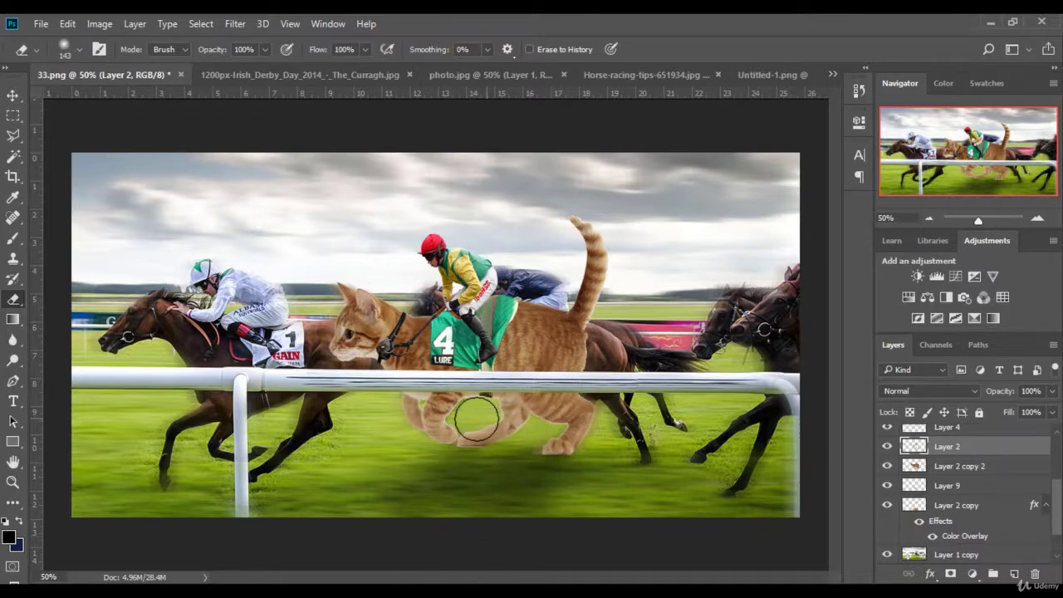
{"action": "mouse_move", "coordinate": [475, 419]}
{"action": "left_mouse_down"}
{"action": "mouse_move", "coordinate": [456, 422]}
{"action": "mouse_move", "coordinate": [540, 463]}
{"action": "mouse_move", "coordinate": [487, 427]}
{"action": "left_mouse_up"}
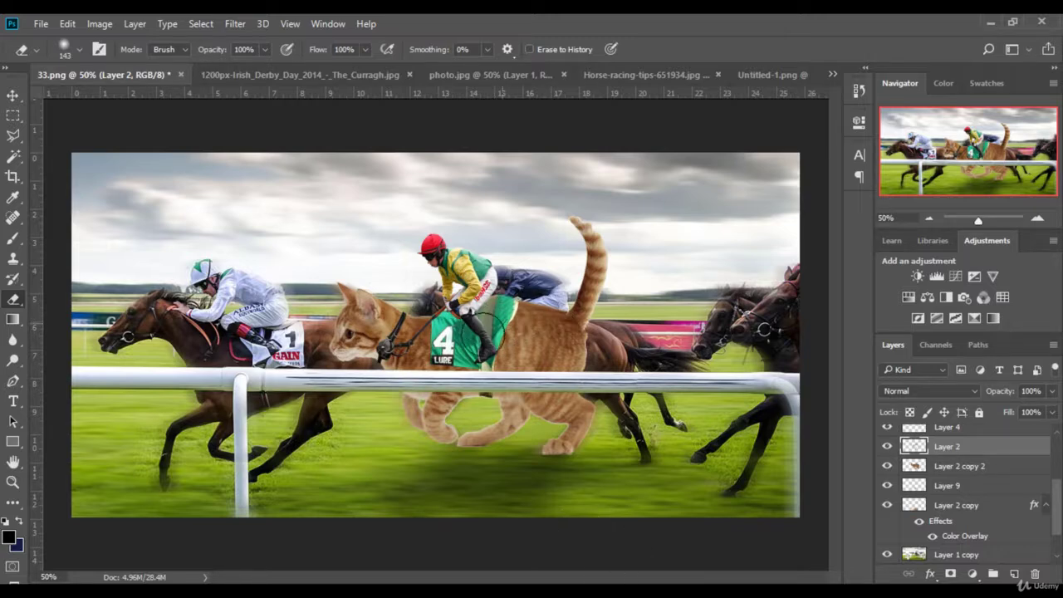
{"action": "left_click_drag", "start_coordinate": [448, 335], "coordinate": [370, 327]}
Step: Duplicate the jockey layer, Layer 6, with Ctrl+J and reselect the original
{"action": "left_click", "coordinate": [13, 96]}
{"action": "left_click", "coordinate": [458, 264]}
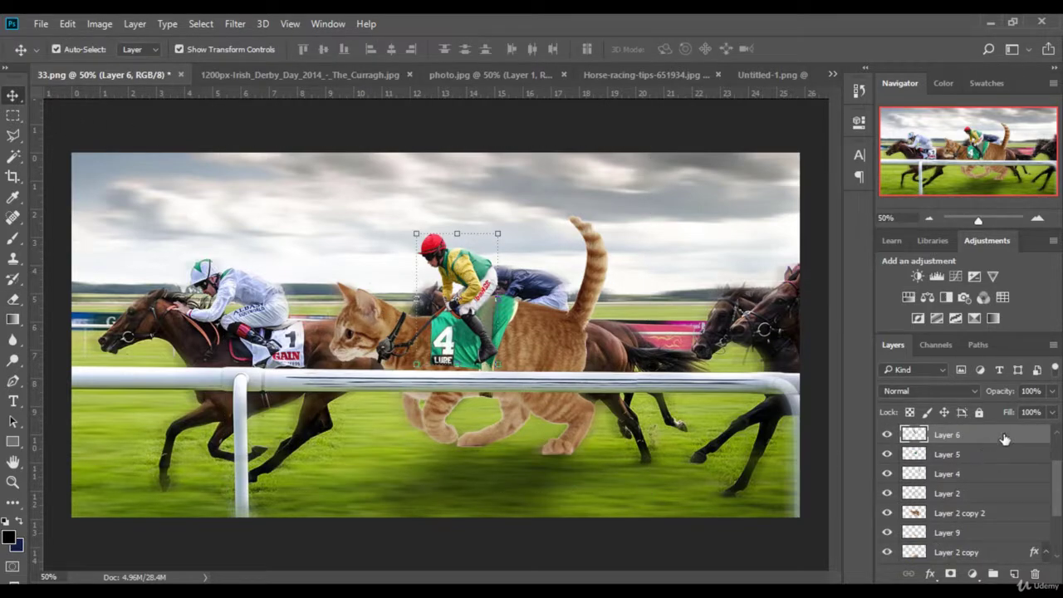
{"action": "key", "text": "ctrl+j"}
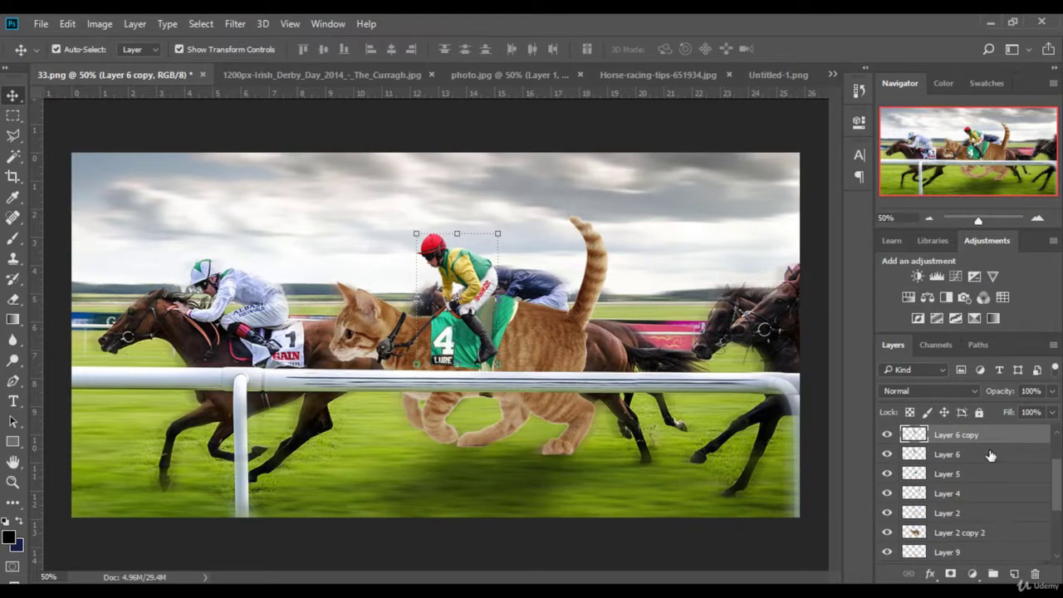
{"action": "left_click", "coordinate": [990, 455]}
Step: Apply the -2°, 61-pixel Motion Blur to Layer 6 and lower it to 68% opacity
{"action": "left_click", "coordinate": [235, 24]}
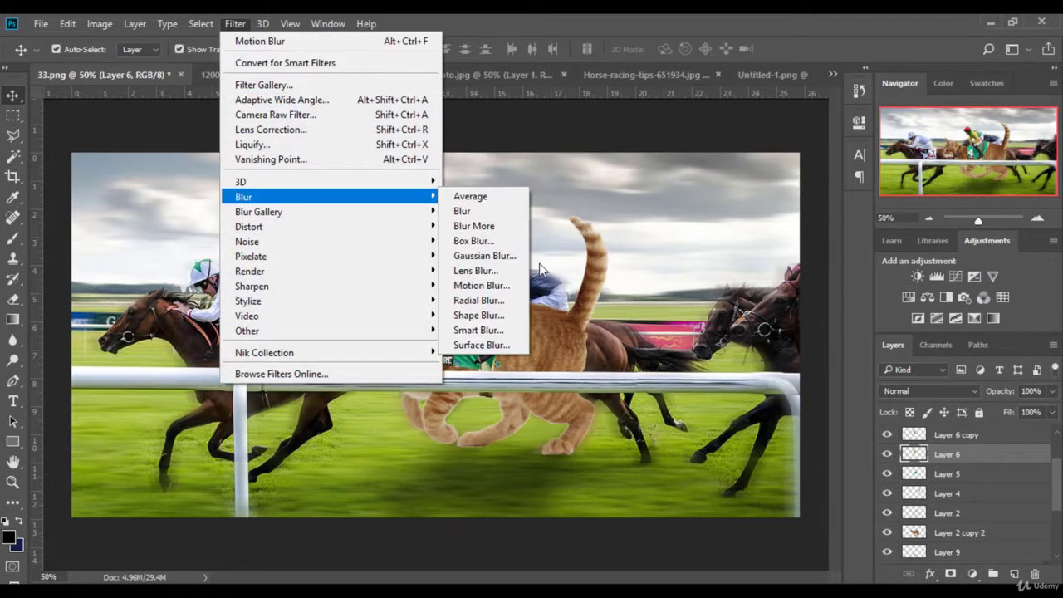
{"action": "left_click", "coordinate": [492, 286]}
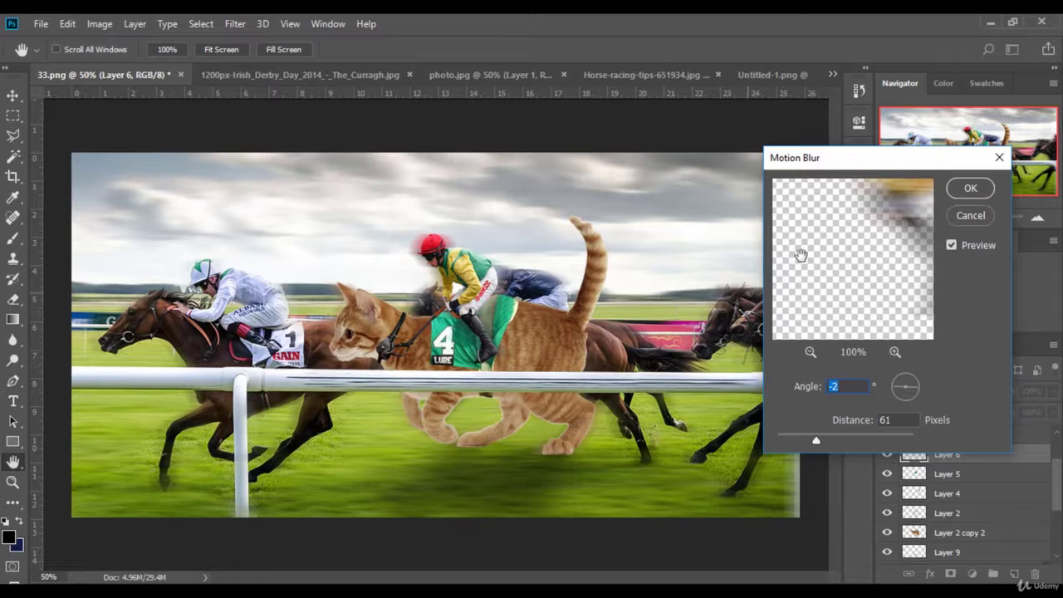
{"action": "key", "text": "Return"}
{"action": "key", "text": "v"}
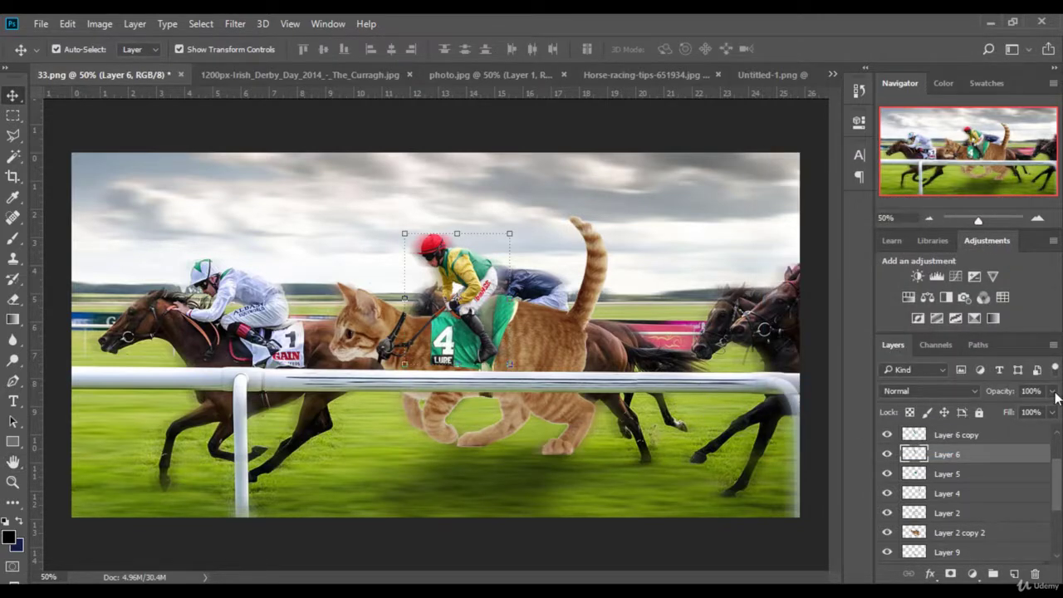
{"action": "left_click", "coordinate": [1052, 391]}
{"action": "left_click_drag", "start_coordinate": [1036, 413], "coordinate": [1031, 415]}
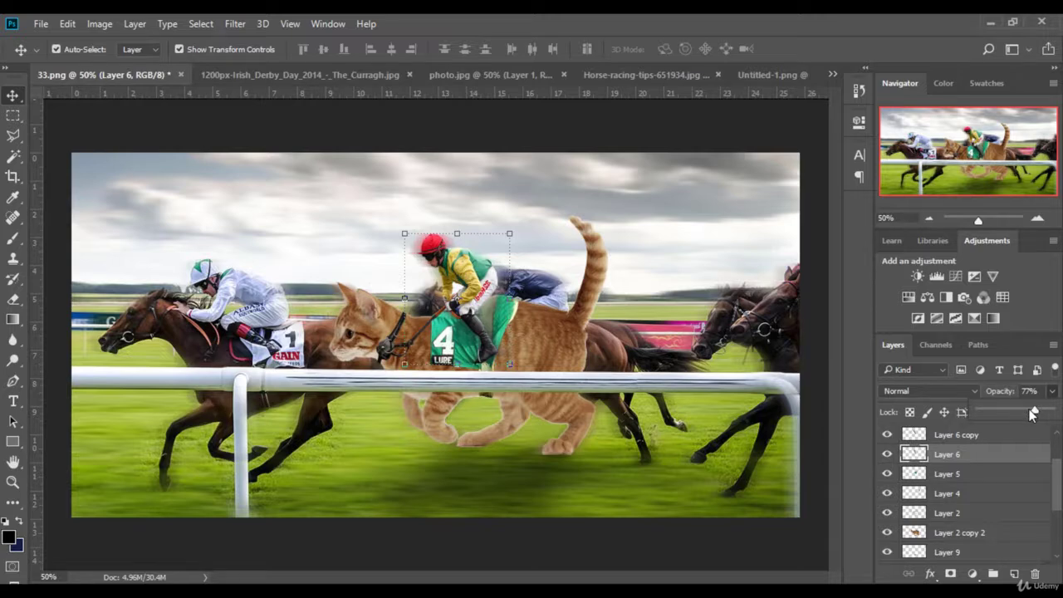
{"action": "left_click", "coordinate": [13, 299]}
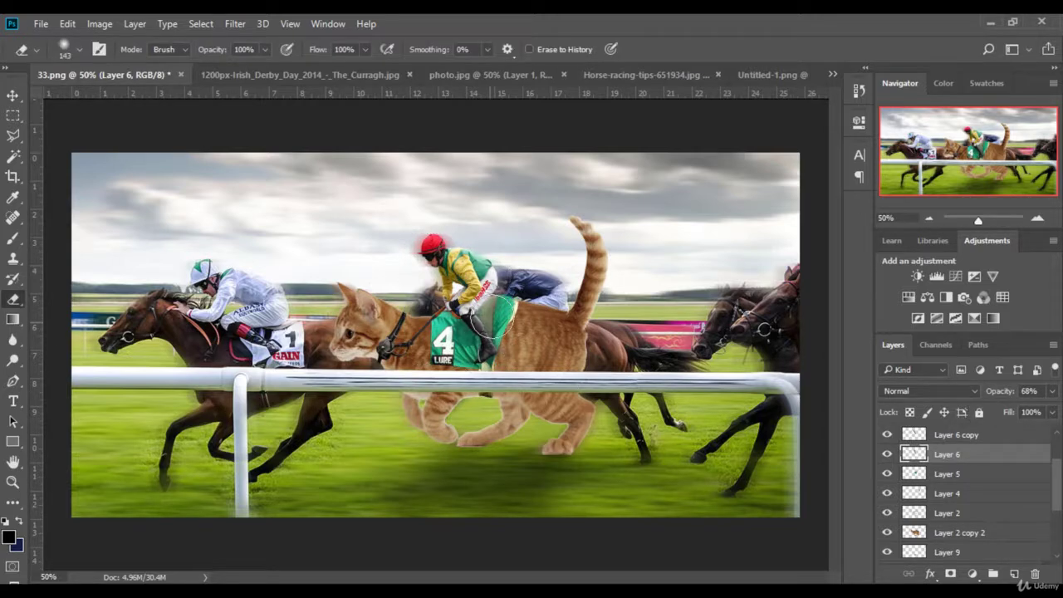